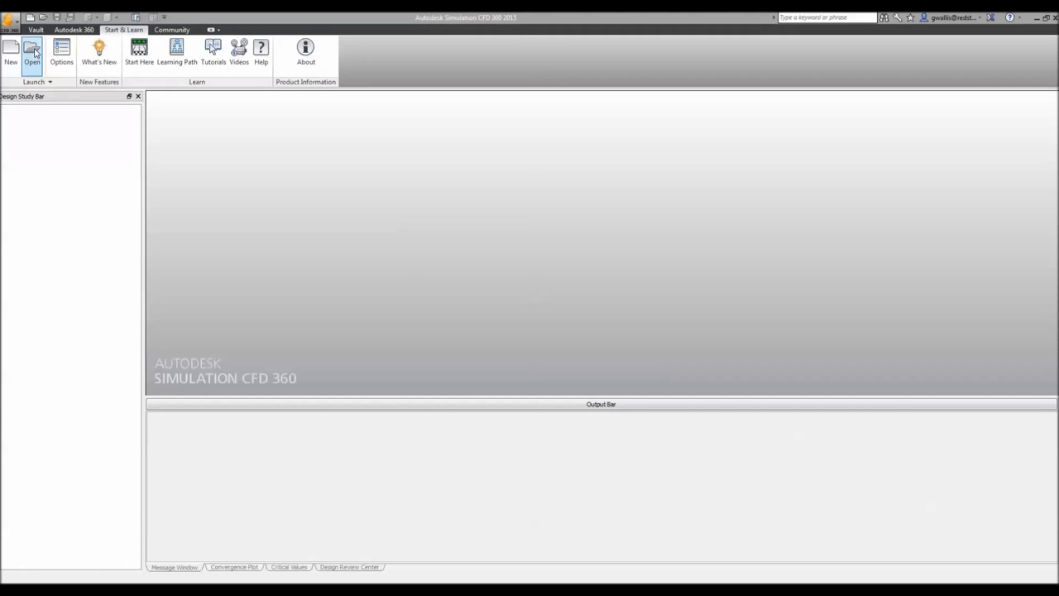
Step: Open the Exhibit Hall-Master design study from the Exhibit Hall-Master folder
{"action": "left_click", "coordinate": [33, 51]}
{"action": "left_click", "coordinate": [142, 113]}
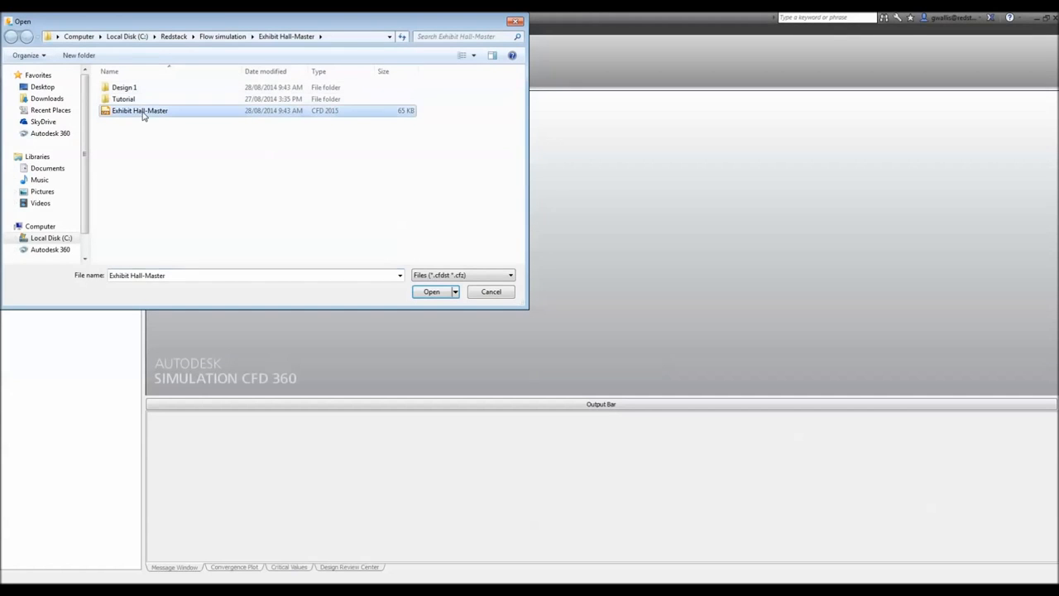
{"action": "left_click", "coordinate": [432, 292]}
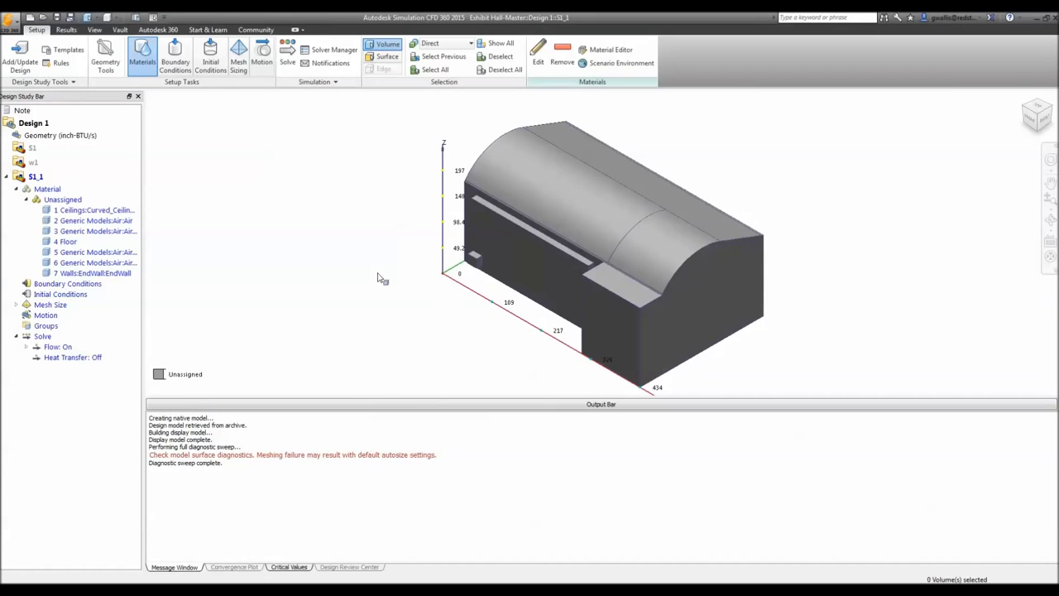
Step: Examine the exhibit hall from several sides, temporarily hiding the walls and air volume to view the ceiling, ducts, floor and benches
{"action": "mouse_move", "coordinate": [578, 268]}
{"action": "middle_mouse_down", "text": "shift"}
{"action": "mouse_move", "coordinate": [525, 244]}
{"action": "mouse_move", "coordinate": [300, 241]}
{"action": "mouse_move", "coordinate": [362, 253]}
{"action": "mouse_move", "coordinate": [562, 241]}
{"action": "mouse_move", "coordinate": [646, 268]}
{"action": "mouse_move", "coordinate": [627, 250]}
{"action": "mouse_move", "coordinate": [598, 268]}
{"action": "mouse_move", "coordinate": [552, 263]}
{"action": "mouse_move", "coordinate": [753, 279]}
{"action": "mouse_move", "coordinate": [595, 278]}
{"action": "mouse_move", "coordinate": [616, 291]}
{"action": "middle_mouse_up", "text": "shift"}
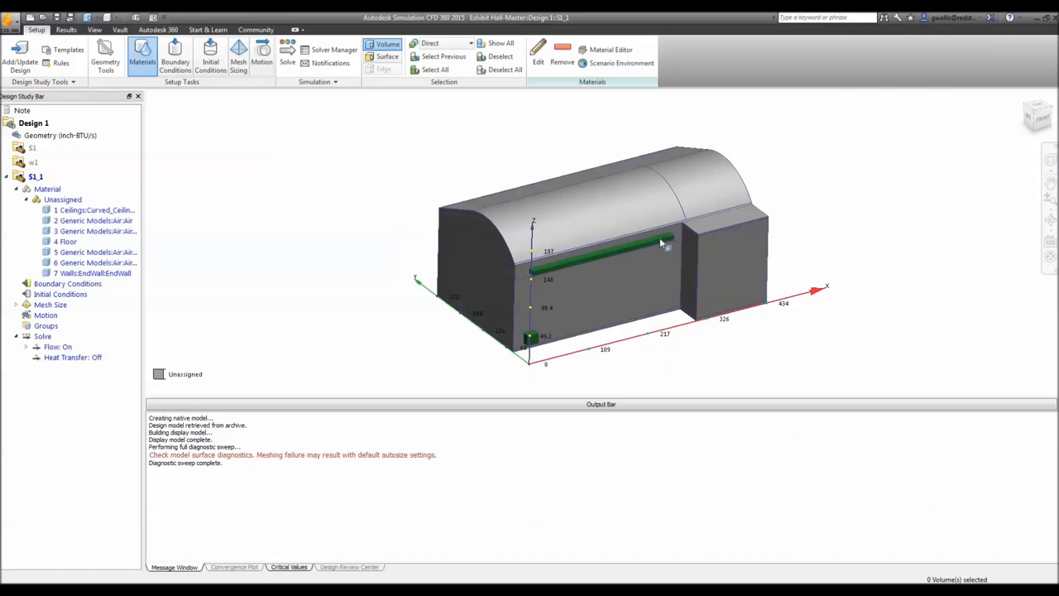
{"action": "middle_click_drag", "start_coordinate": [599, 315], "coordinate": [490, 308], "text": "shift"}
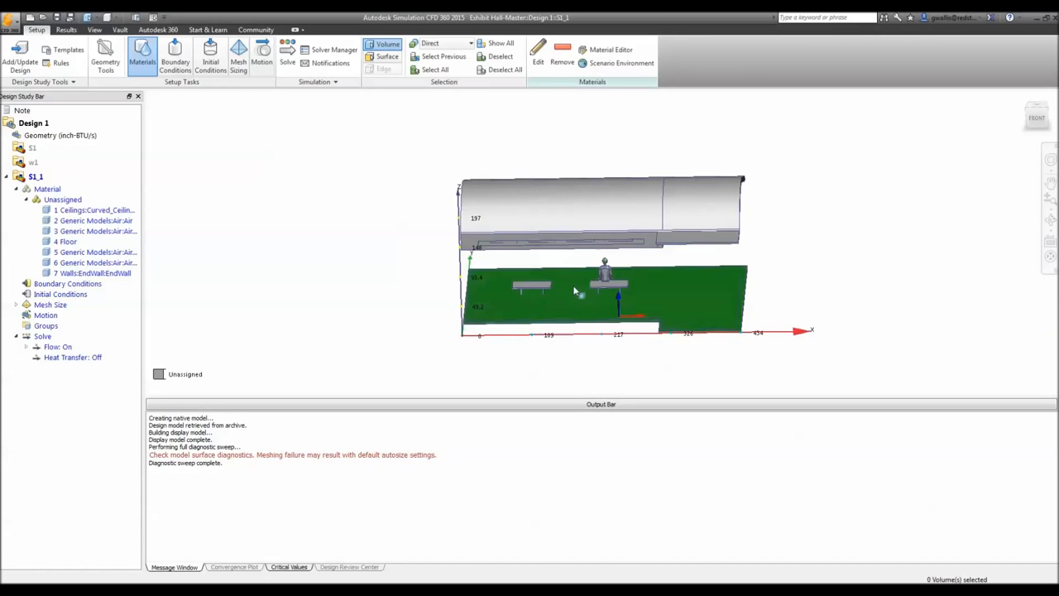
{"action": "mouse_move", "coordinate": [376, 273]}
{"action": "middle_mouse_down"}
{"action": "mouse_move", "coordinate": [383, 252]}
{"action": "mouse_move", "coordinate": [499, 218]}
{"action": "mouse_move", "coordinate": [631, 239]}
{"action": "mouse_move", "coordinate": [754, 239]}
{"action": "mouse_move", "coordinate": [815, 260]}
{"action": "middle_mouse_up"}
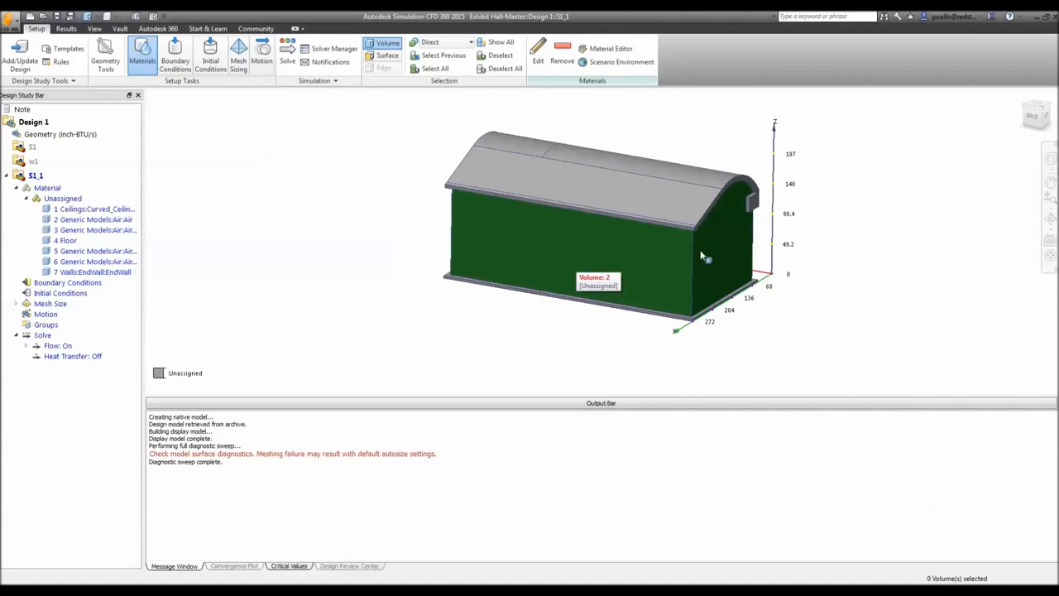
{"action": "middle_click", "coordinate": [610, 256], "text": "ctrl"}
{"action": "left_click", "coordinate": [321, 211]}
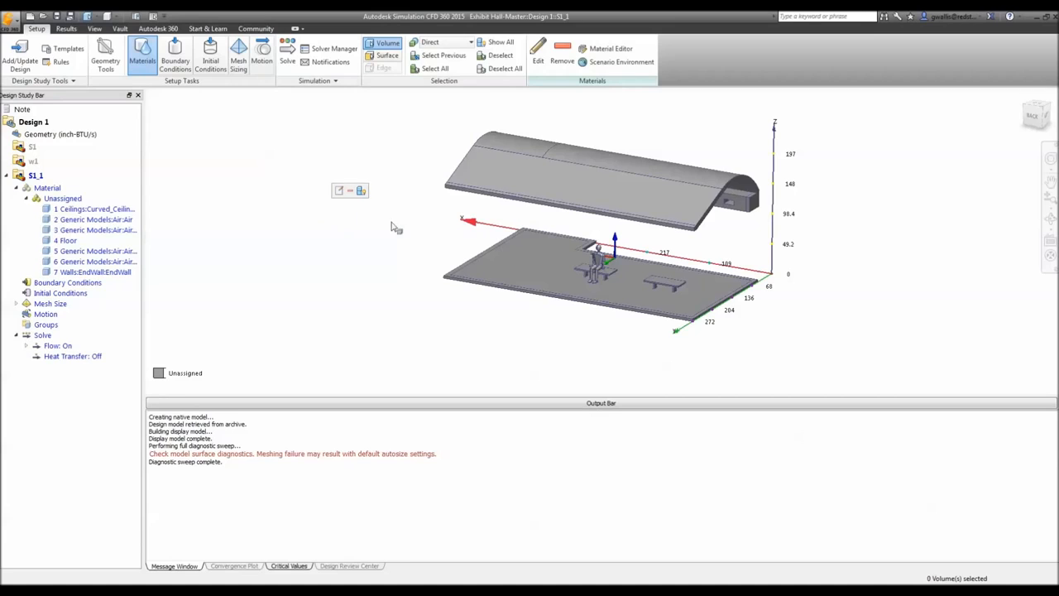
{"action": "middle_click_drag", "start_coordinate": [586, 274], "coordinate": [584, 255], "text": "shift"}
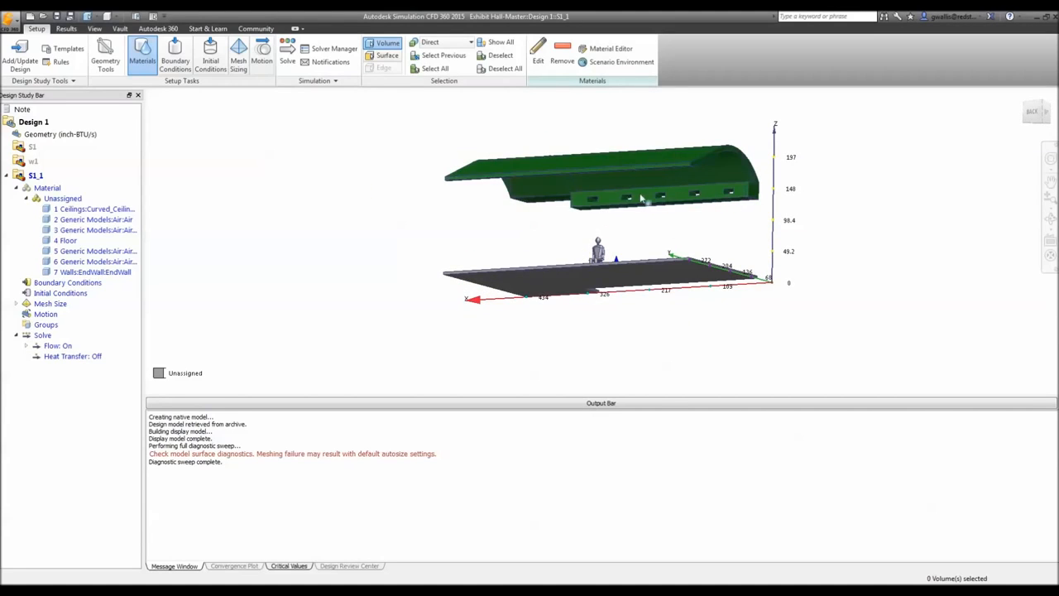
{"action": "middle_click_drag", "start_coordinate": [573, 221], "coordinate": [568, 255], "text": "shift"}
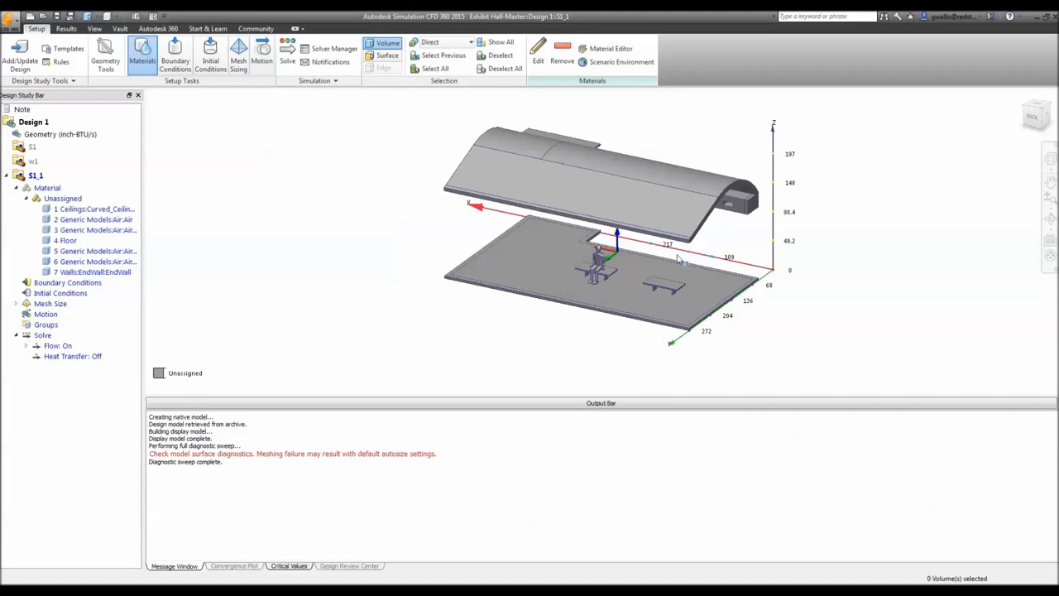
{"action": "middle_click_drag", "start_coordinate": [634, 260], "coordinate": [350, 260], "text": "shift"}
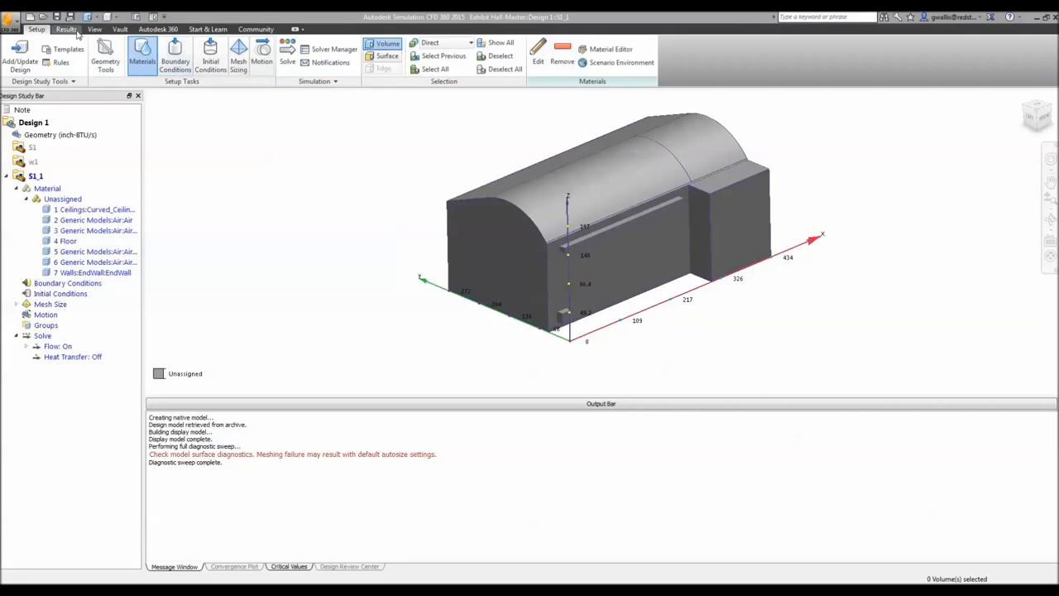
{"action": "left_click", "coordinate": [72, 30]}
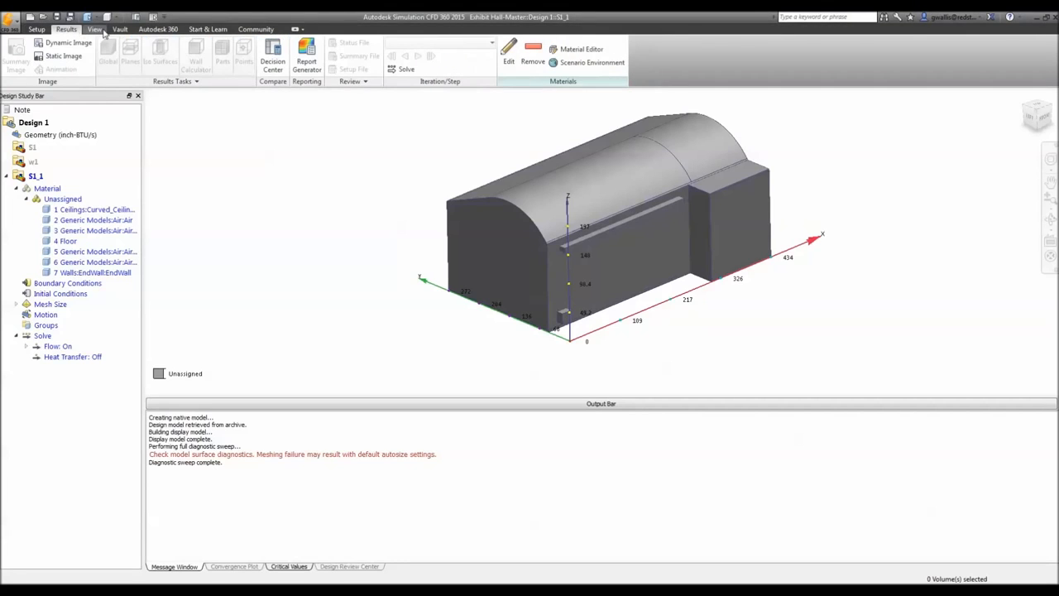
{"action": "left_click", "coordinate": [96, 30]}
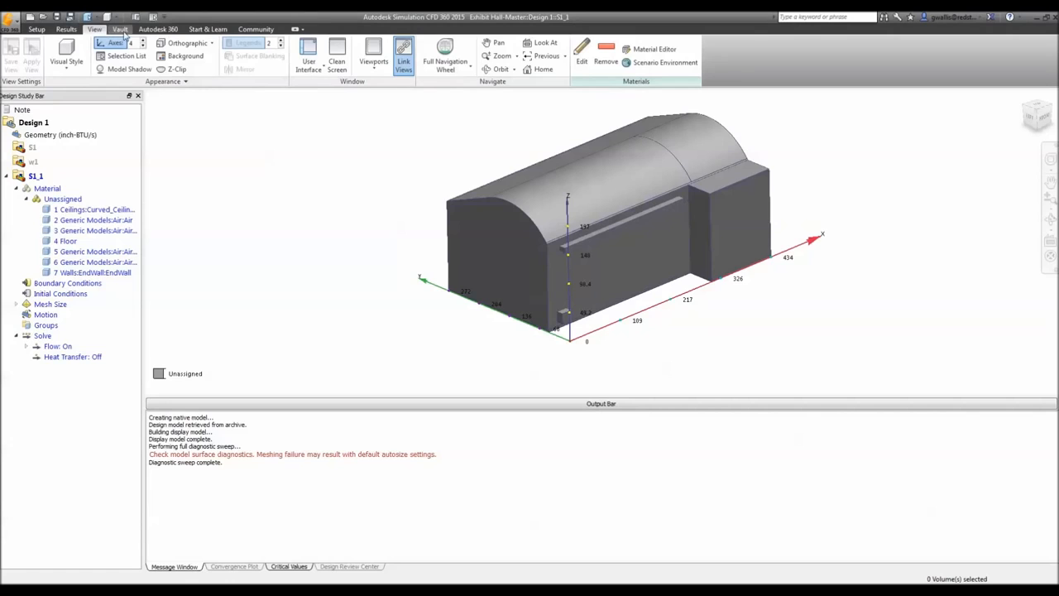
{"action": "left_click", "coordinate": [66, 30]}
{"action": "left_click", "coordinate": [37, 30]}
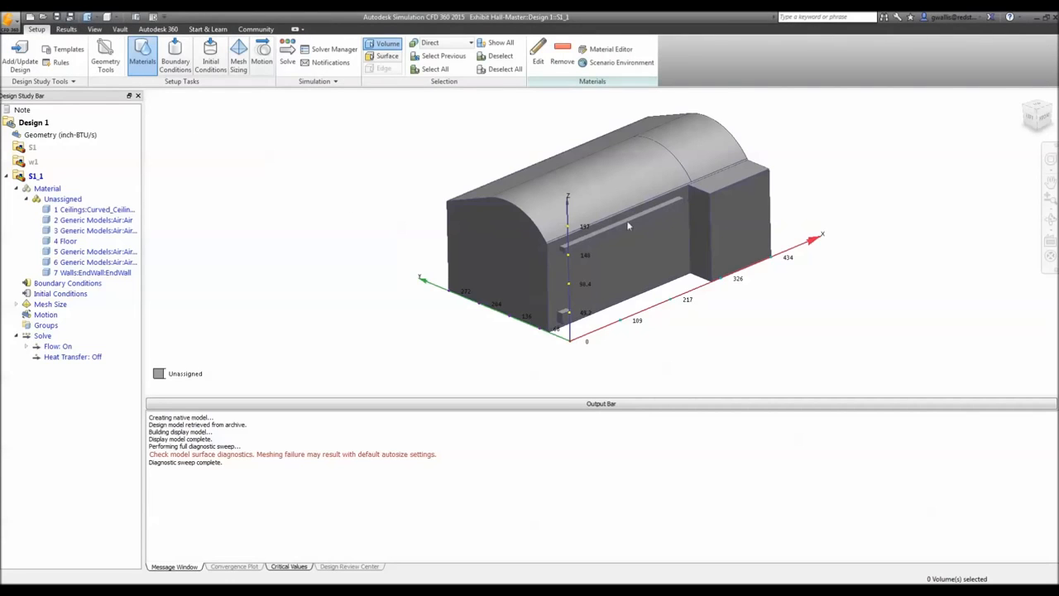
Step: Hide the walls and interior air volume and examine the seated person and benches inside the hall
{"action": "middle_click_drag", "start_coordinate": [608, 212], "coordinate": [568, 238]}
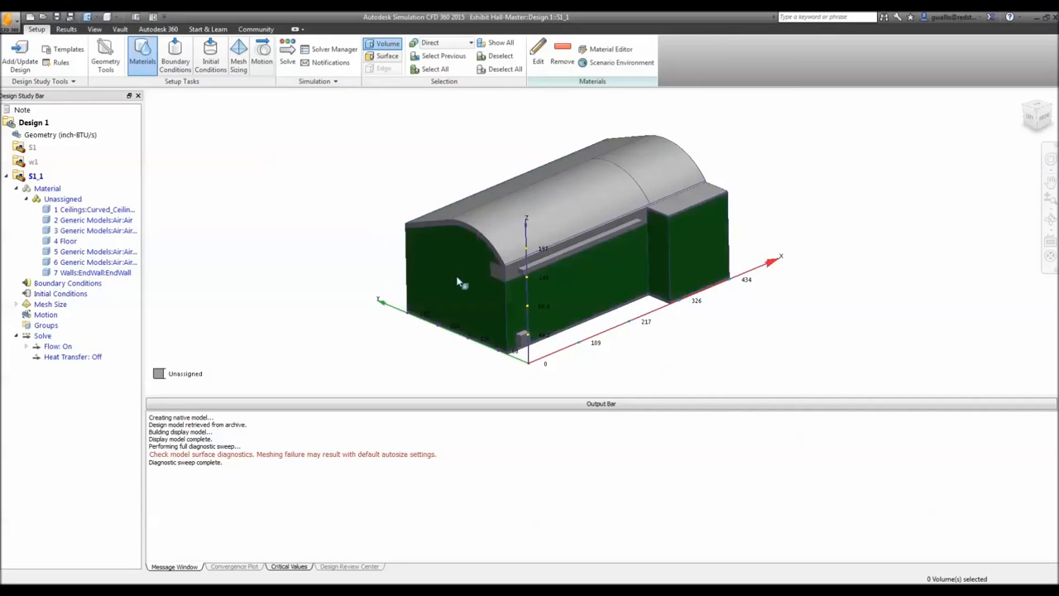
{"action": "scroll", "coordinate": [458, 276], "scroll_direction": "down", "scroll_amount": 2}
{"action": "scroll", "coordinate": [512, 286], "scroll_direction": "up", "scroll_amount": 3}
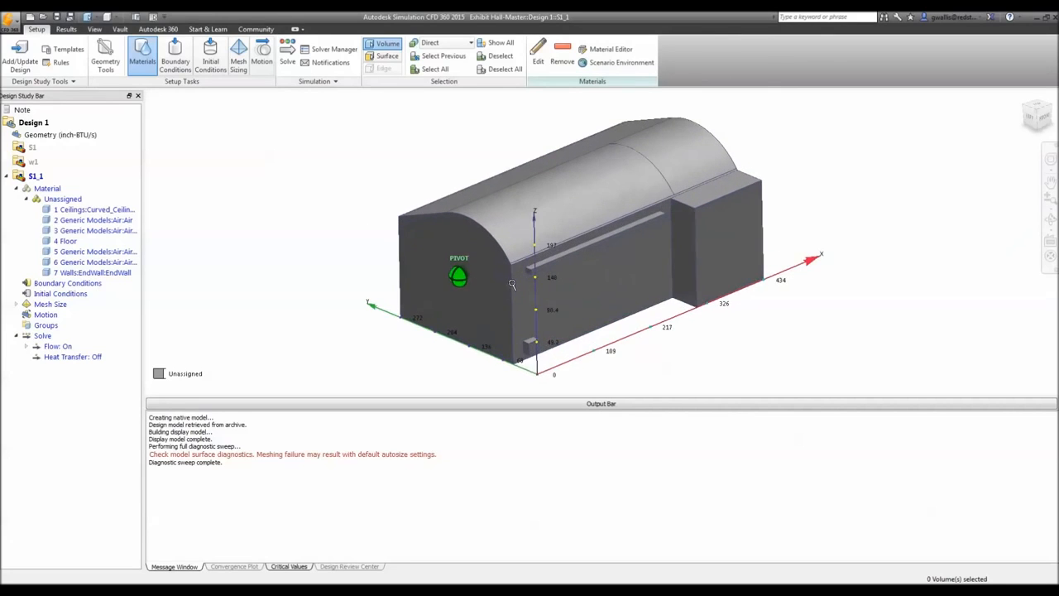
{"action": "mouse_move", "coordinate": [571, 268]}
{"action": "middle_mouse_down", "text": "shift"}
{"action": "mouse_move", "coordinate": [542, 246]}
{"action": "mouse_move", "coordinate": [536, 275]}
{"action": "middle_mouse_up", "text": "shift"}
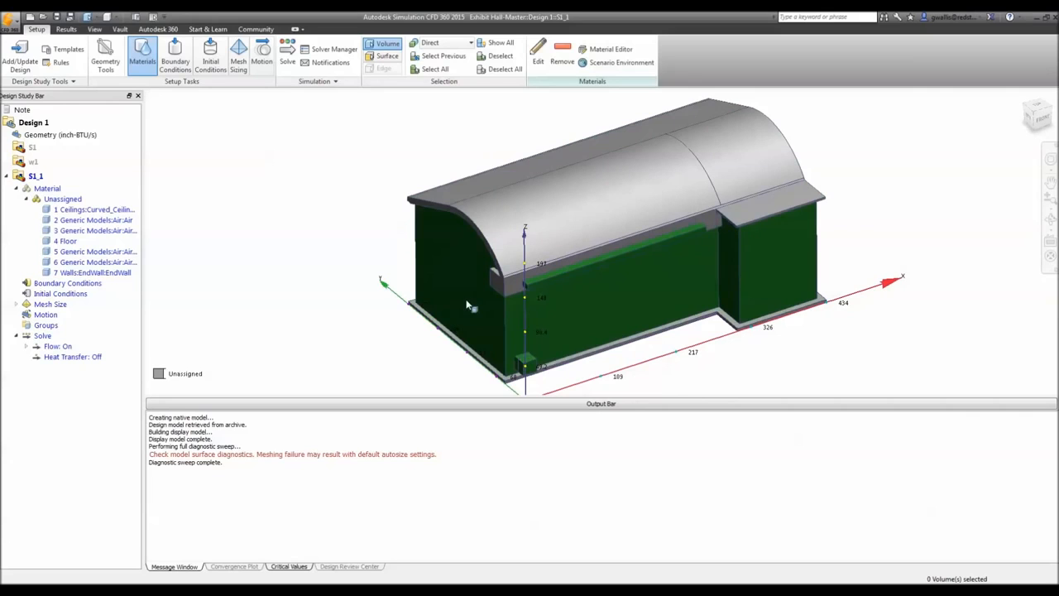
{"action": "middle_click", "coordinate": [466, 301], "text": "ctrl"}
{"action": "middle_click_drag", "start_coordinate": [477, 288], "coordinate": [569, 294], "text": "shift"}
{"action": "scroll", "coordinate": [571, 292], "scroll_direction": "up", "scroll_amount": 4}
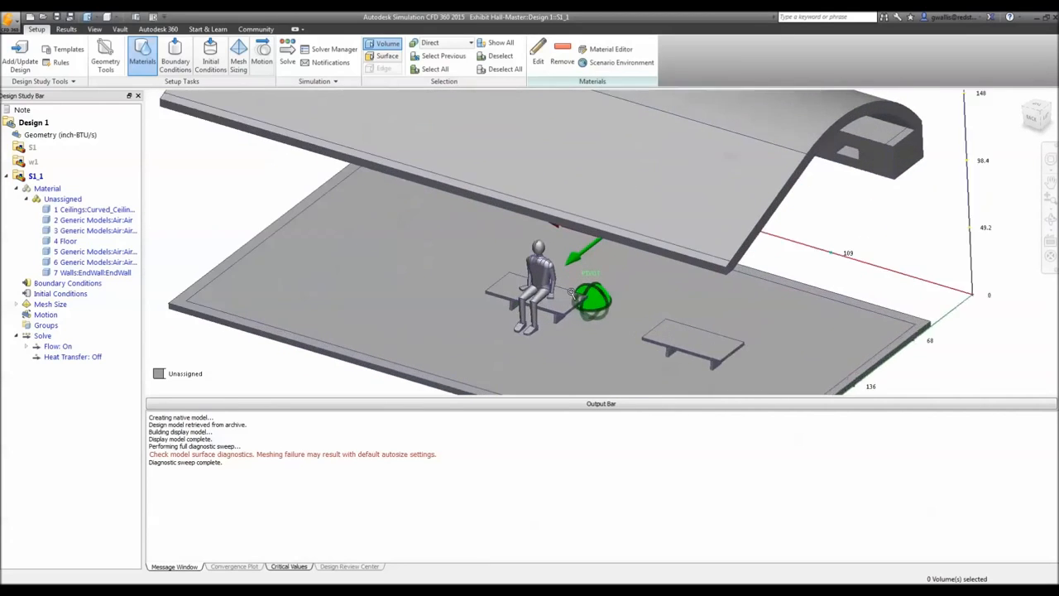
{"action": "scroll", "coordinate": [571, 292], "scroll_direction": "up", "scroll_amount": 5}
{"action": "middle_click_drag", "start_coordinate": [463, 273], "coordinate": [502, 261], "text": "shift"}
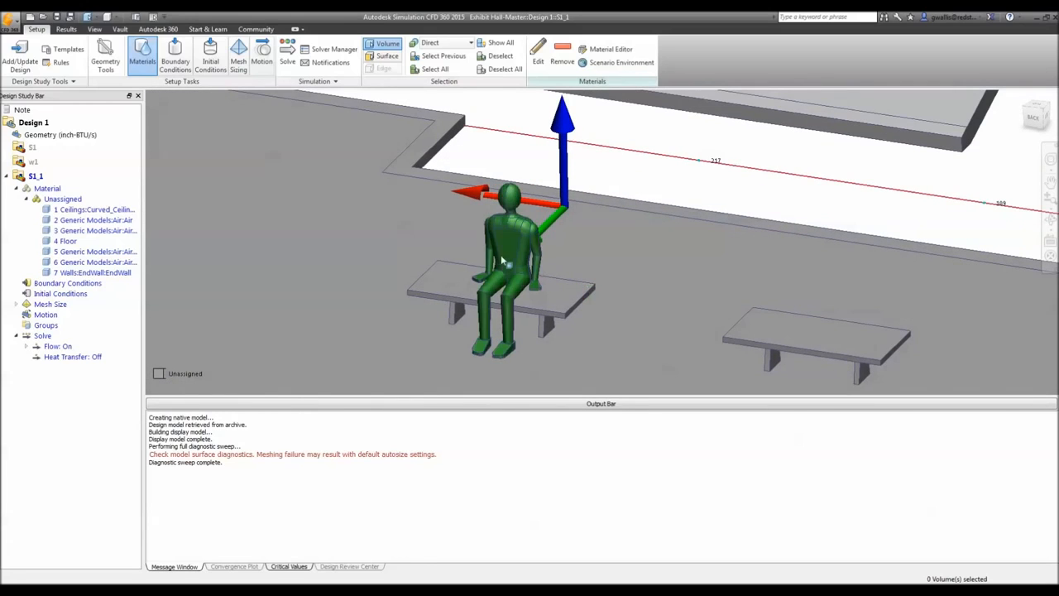
{"action": "scroll", "coordinate": [422, 248], "scroll_direction": "down", "scroll_amount": 5}
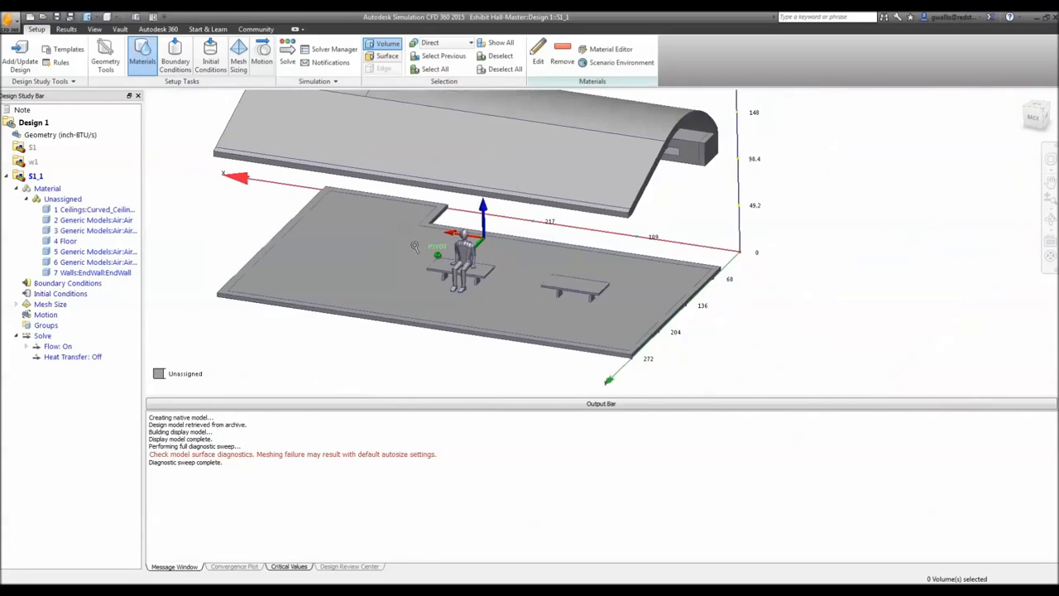
{"action": "scroll", "coordinate": [414, 246], "scroll_direction": "down", "scroll_amount": 3}
{"action": "middle_click_drag", "start_coordinate": [415, 245], "coordinate": [445, 265]}
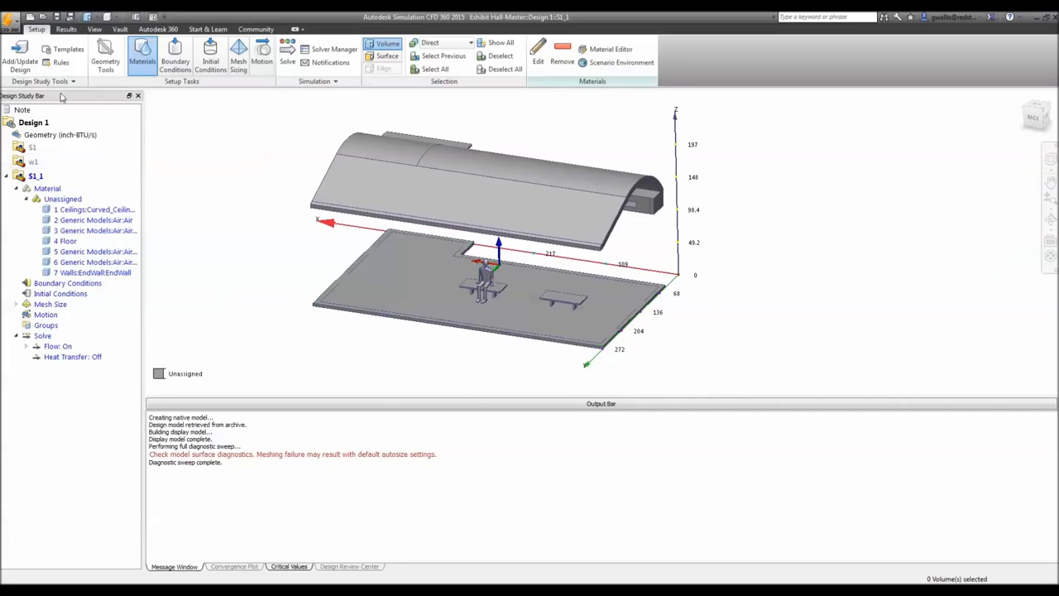
Step: Review the available navigation modes in the user interface preferences and close them without changing the setting
{"action": "left_click", "coordinate": [11, 18]}
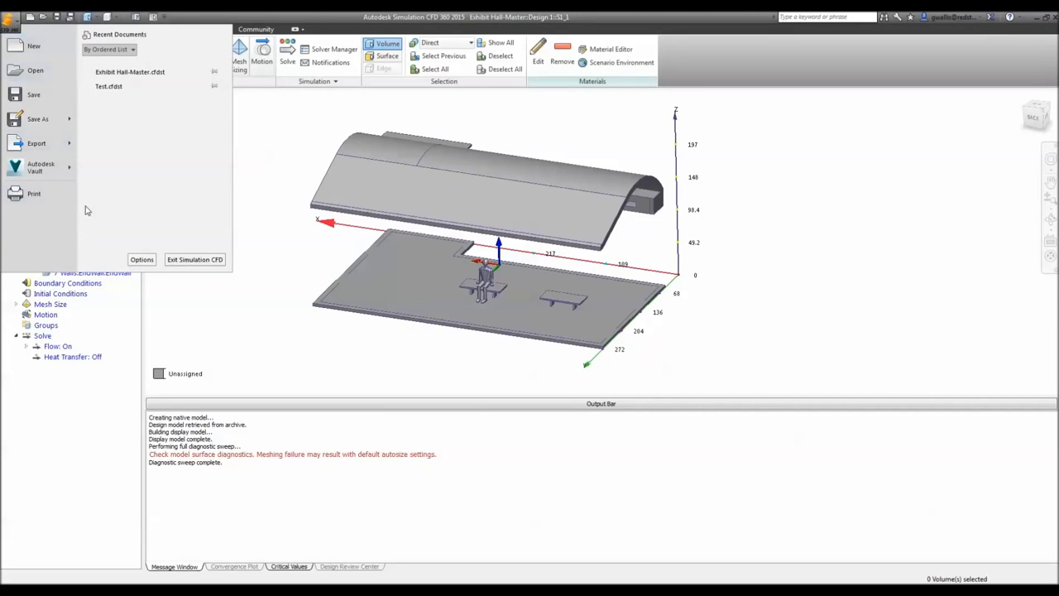
{"action": "left_click", "coordinate": [143, 260]}
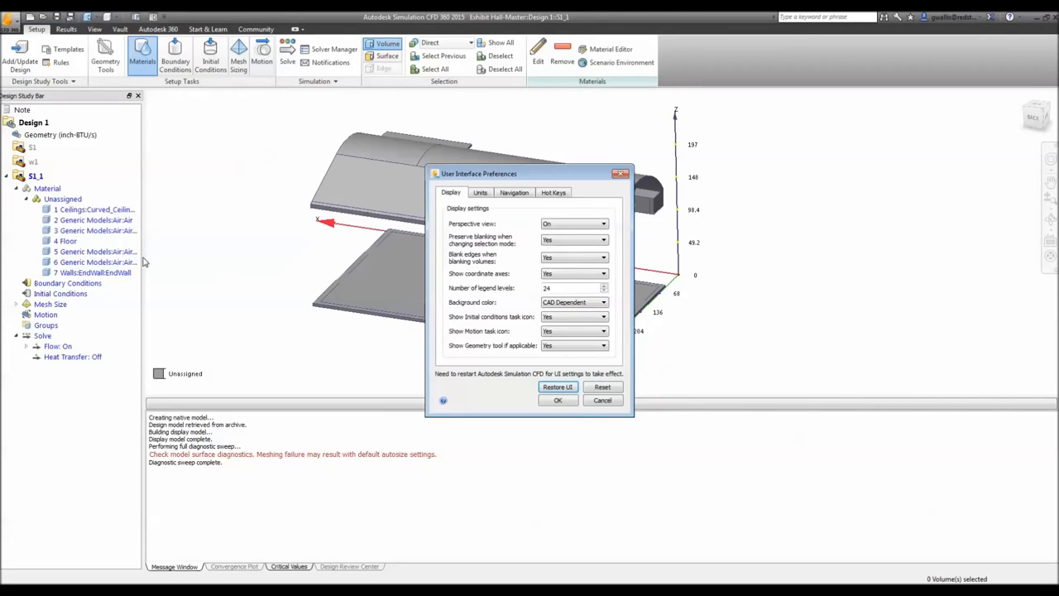
{"action": "left_click", "coordinate": [514, 194]}
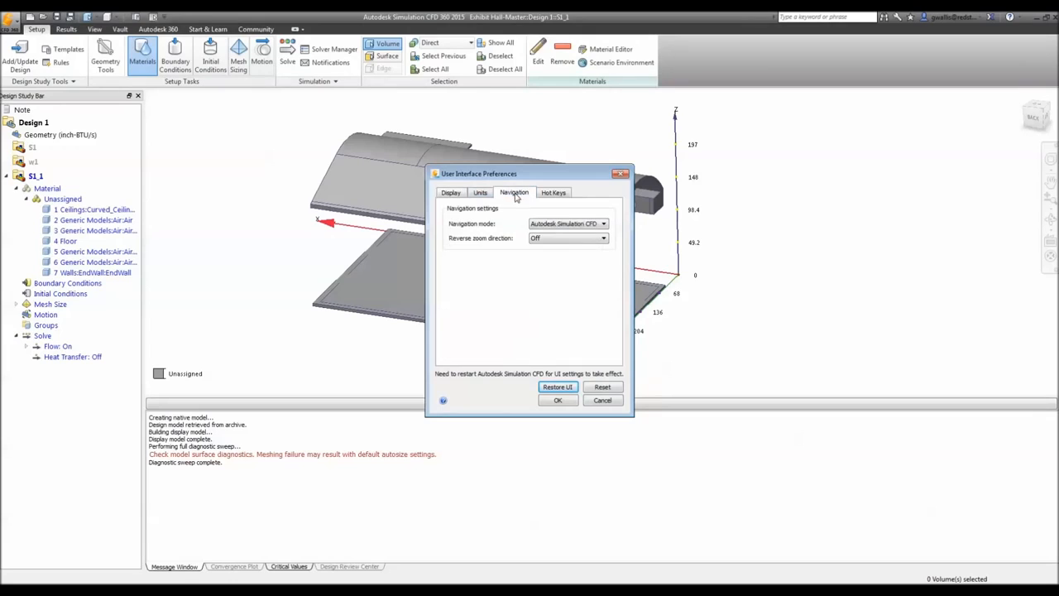
{"action": "left_click", "coordinate": [554, 230]}
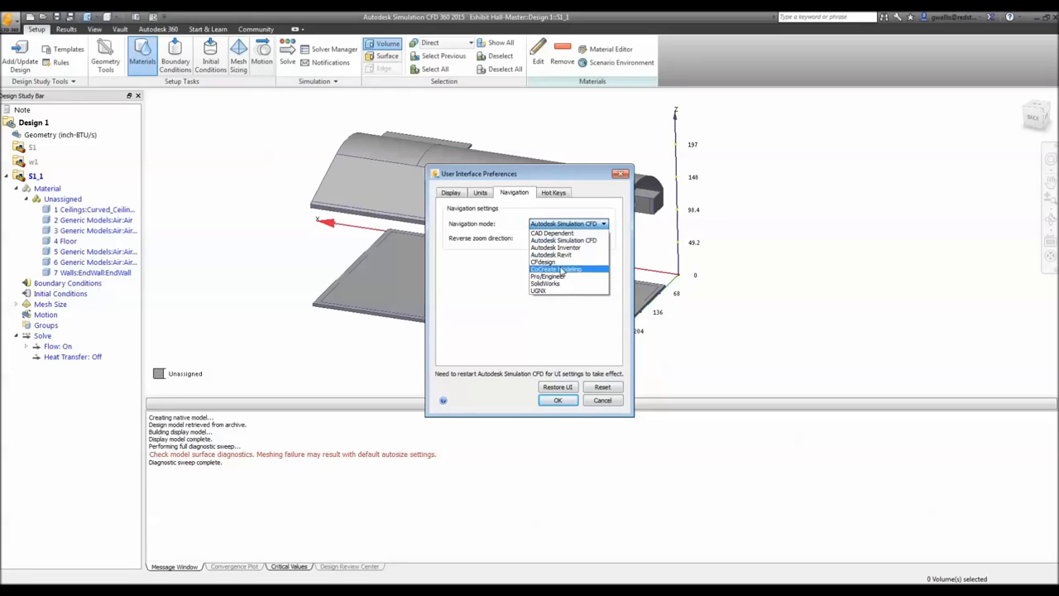
{"action": "left_click", "coordinate": [594, 405]}
{"action": "left_click", "coordinate": [601, 400]}
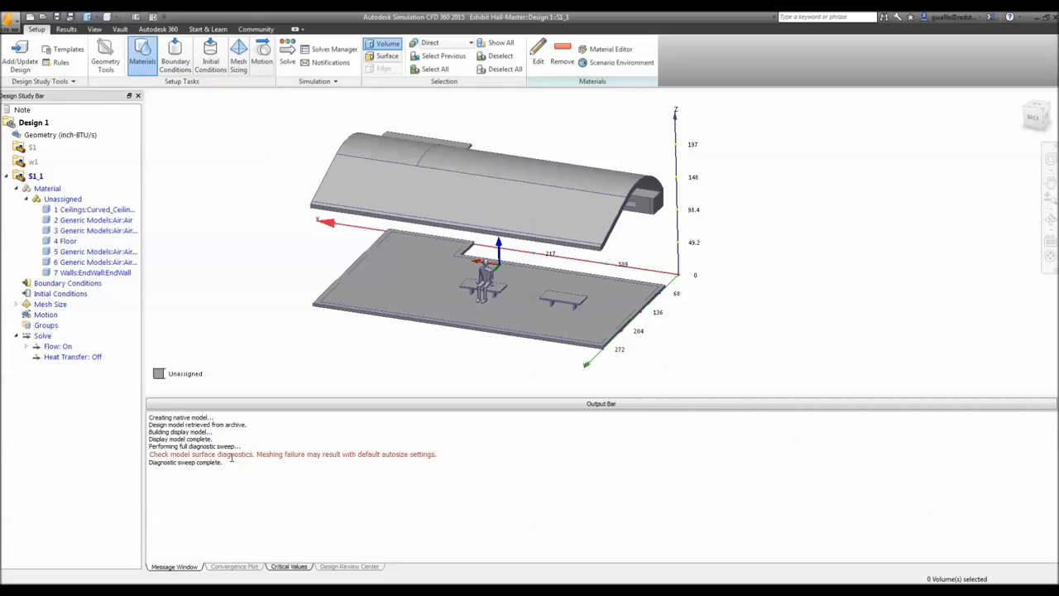
Step: Restore the display of the hidden wall and air volumes so the complete hall is shown
{"action": "middle_click_drag", "start_coordinate": [229, 165], "coordinate": [260, 179]}
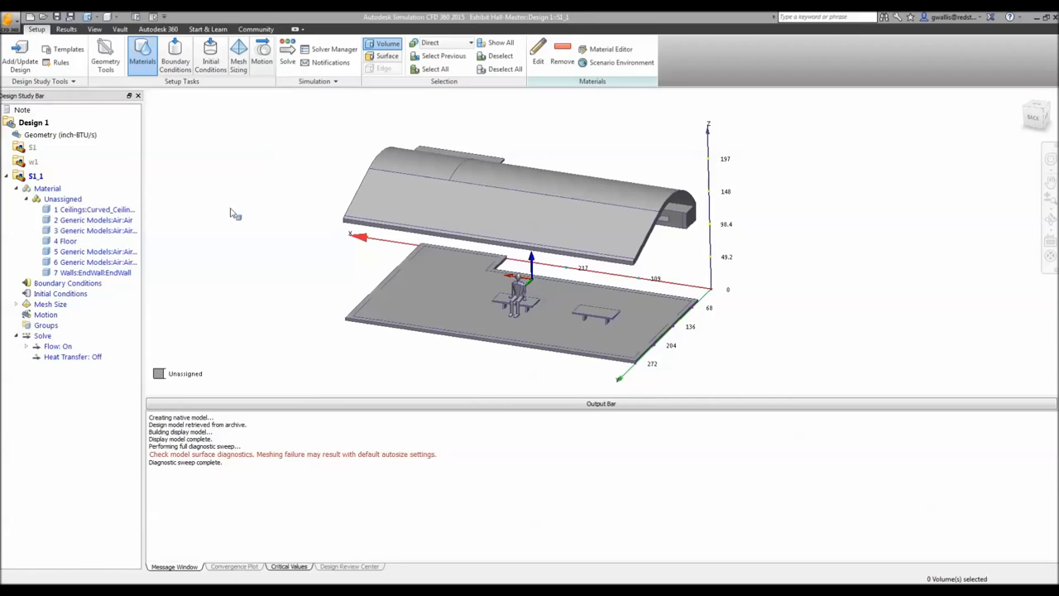
{"action": "middle_click", "coordinate": [430, 269], "text": "ctrl"}
{"action": "middle_click", "coordinate": [429, 269], "text": "ctrl"}
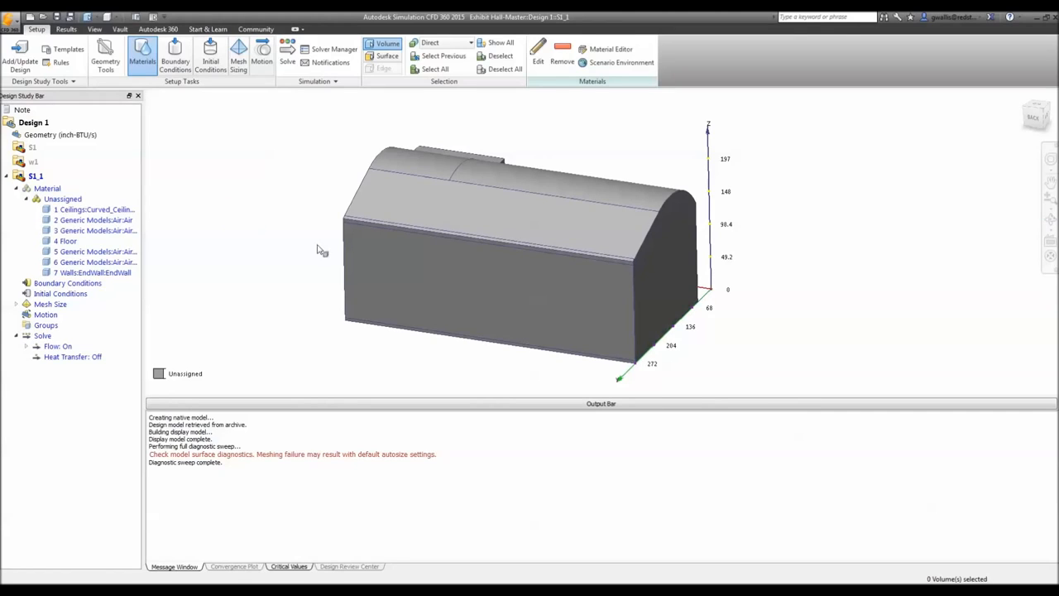
Step: Assign the solid material Glass Wool to the curved ceiling and end wall volumes
{"action": "left_click", "coordinate": [405, 287]}
{"action": "left_click", "coordinate": [394, 207]}
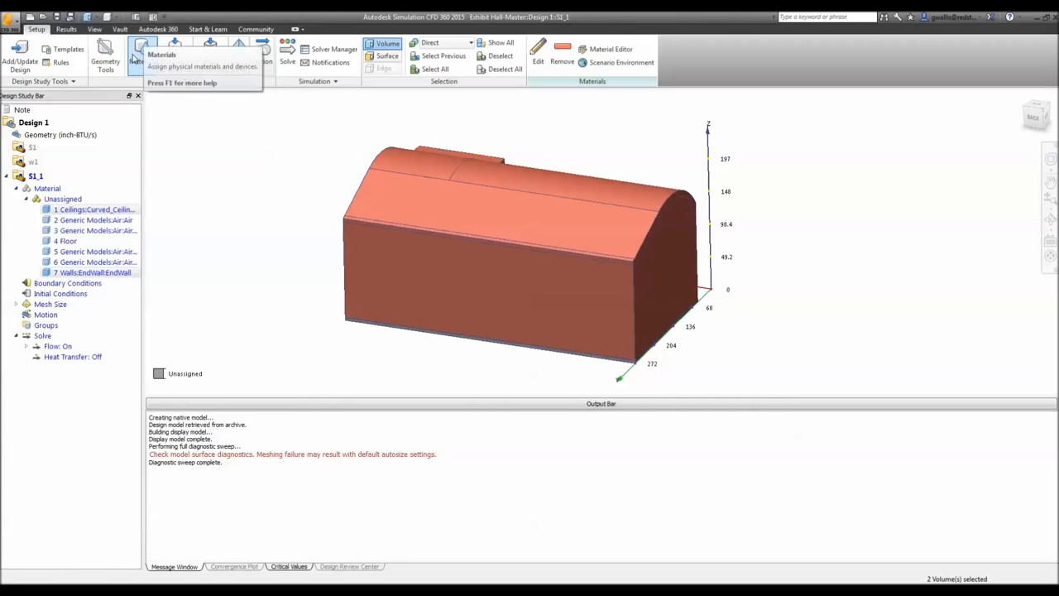
{"action": "left_click", "coordinate": [539, 58]}
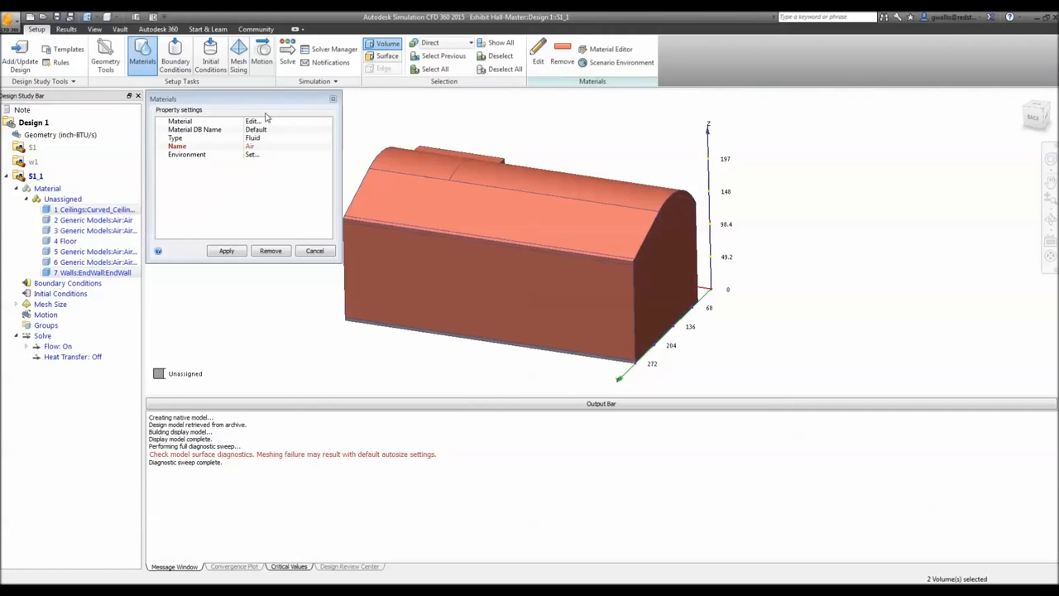
{"action": "left_click", "coordinate": [275, 138]}
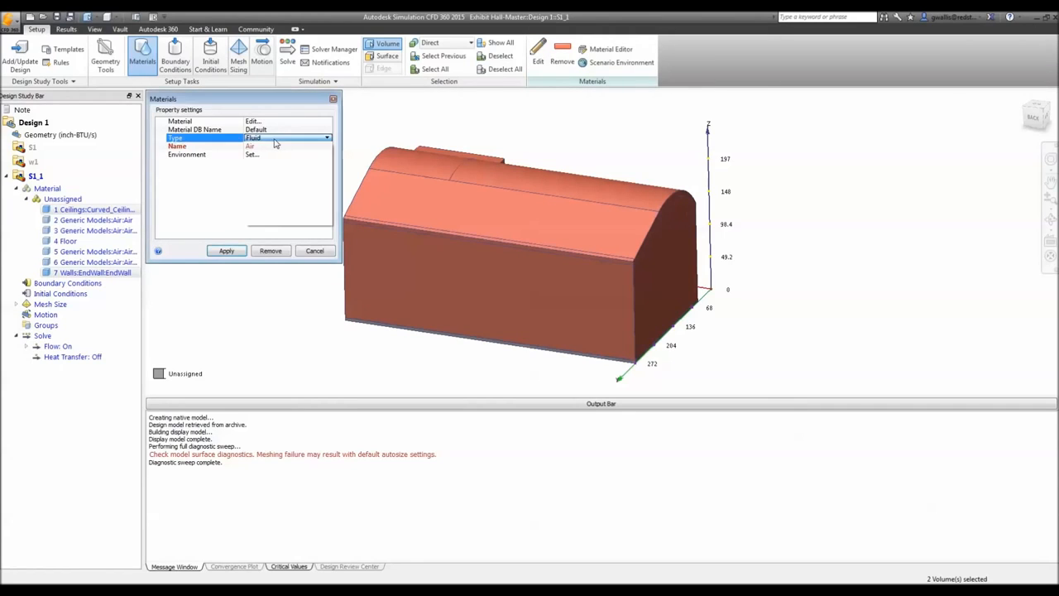
{"action": "left_click", "coordinate": [275, 155]}
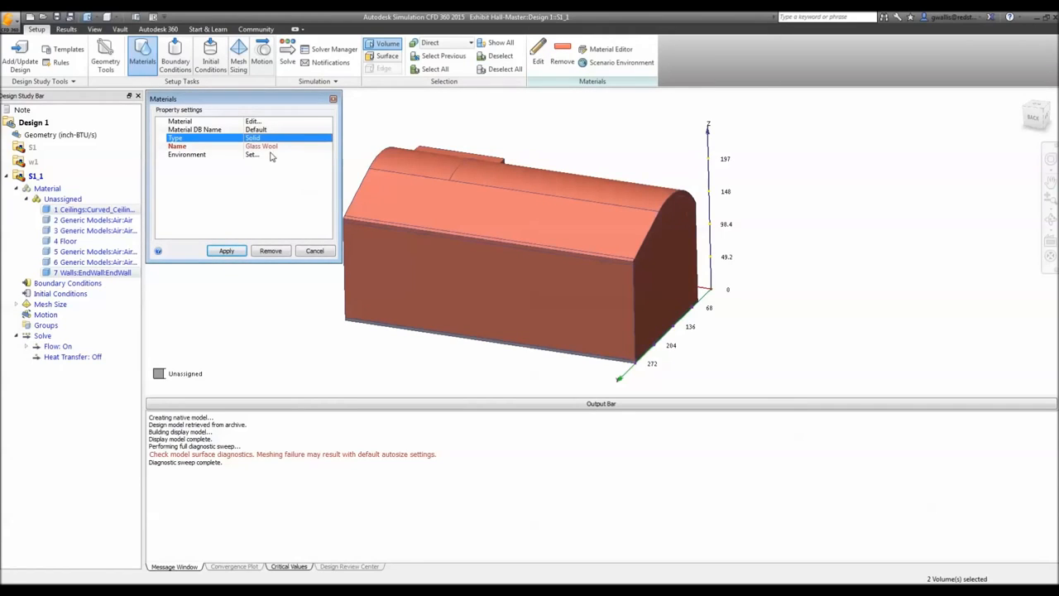
{"action": "left_click", "coordinate": [275, 146]}
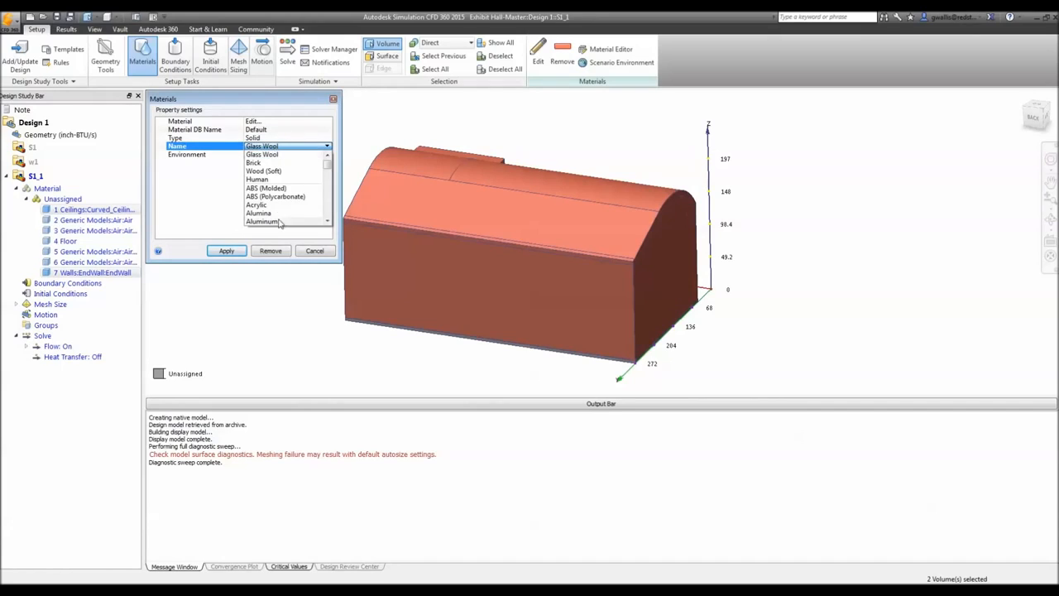
{"action": "left_click", "coordinate": [282, 154]}
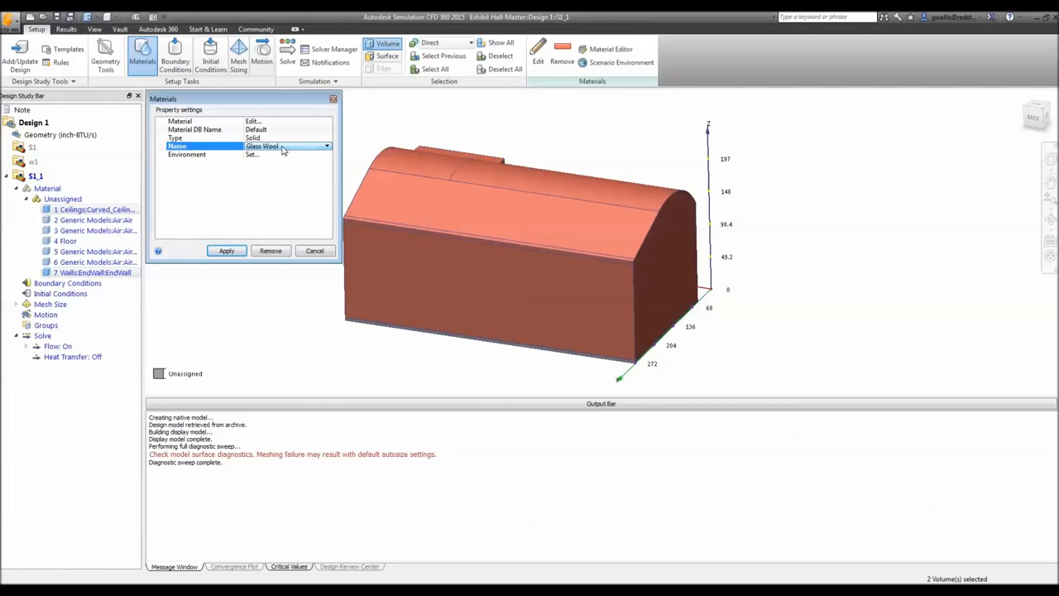
{"action": "left_click", "coordinate": [226, 251]}
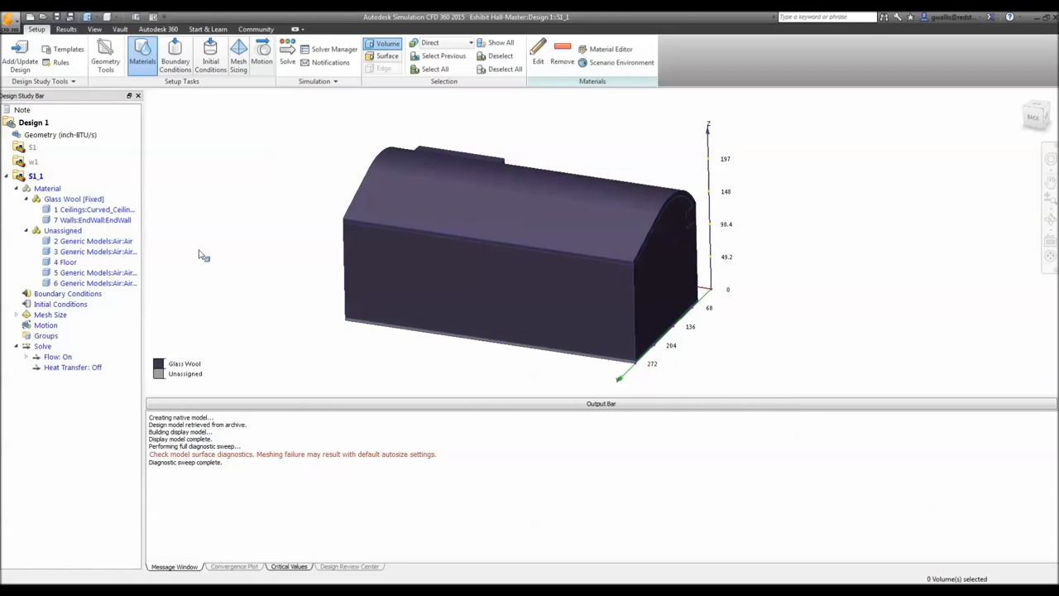
Step: Assign the fluid material Air to the hall's interior air volume, using the variable scenario environment
{"action": "mouse_move", "coordinate": [97, 216]}
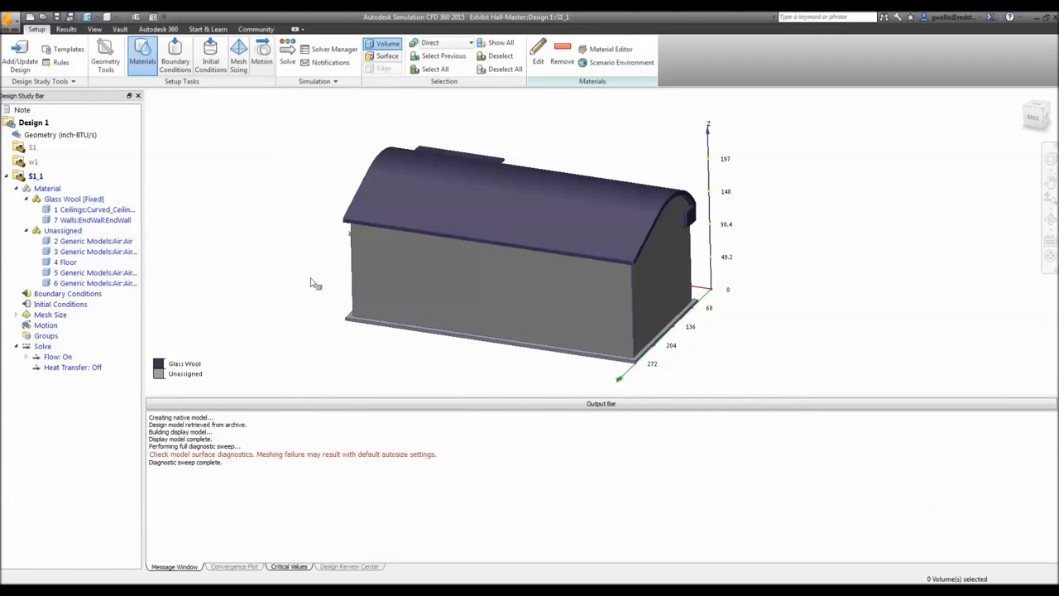
{"action": "left_click", "coordinate": [383, 278]}
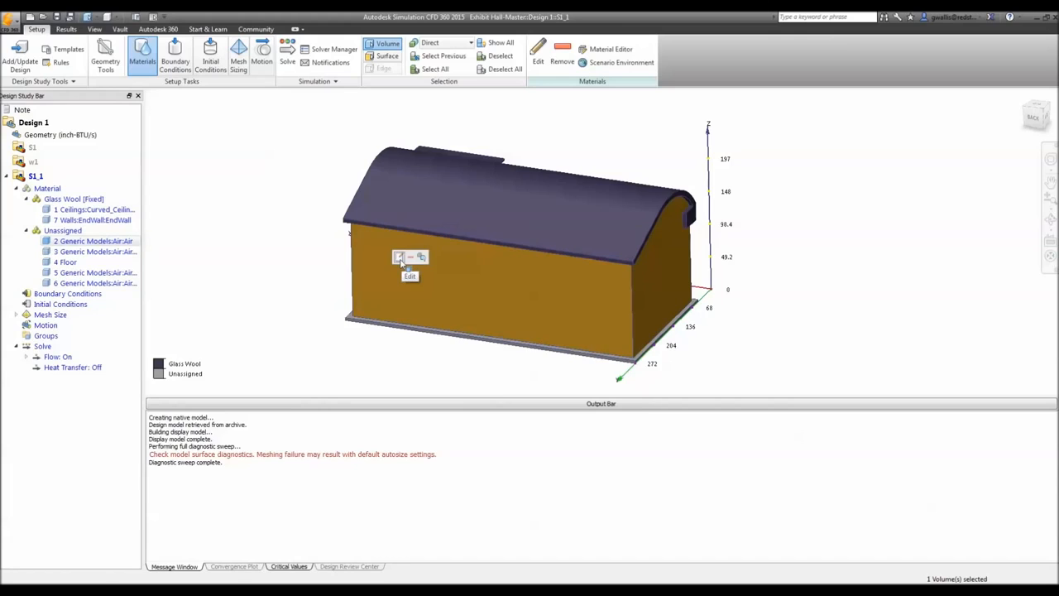
{"action": "left_click", "coordinate": [399, 257]}
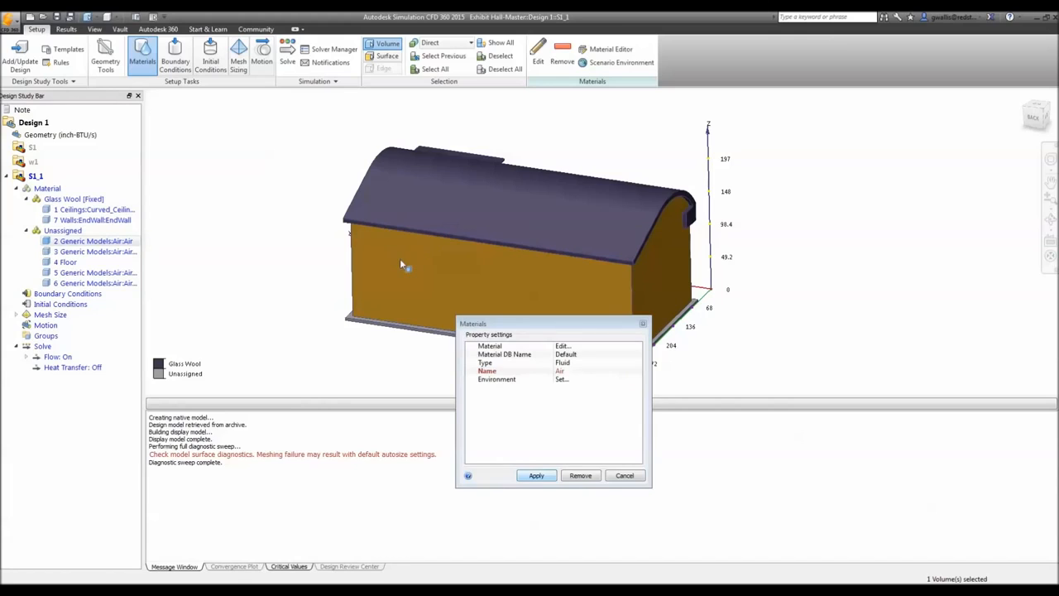
{"action": "left_click", "coordinate": [564, 364]}
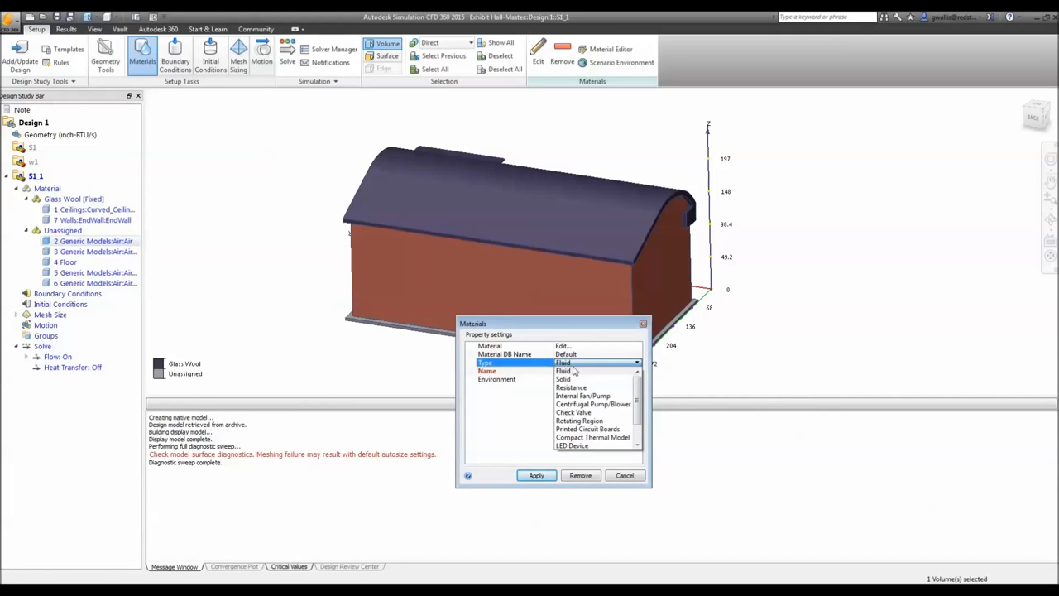
{"action": "mouse_move", "coordinate": [639, 400]}
{"action": "left_mouse_down"}
{"action": "mouse_move", "coordinate": [639, 416]}
{"action": "mouse_move", "coordinate": [637, 389]}
{"action": "left_mouse_up"}
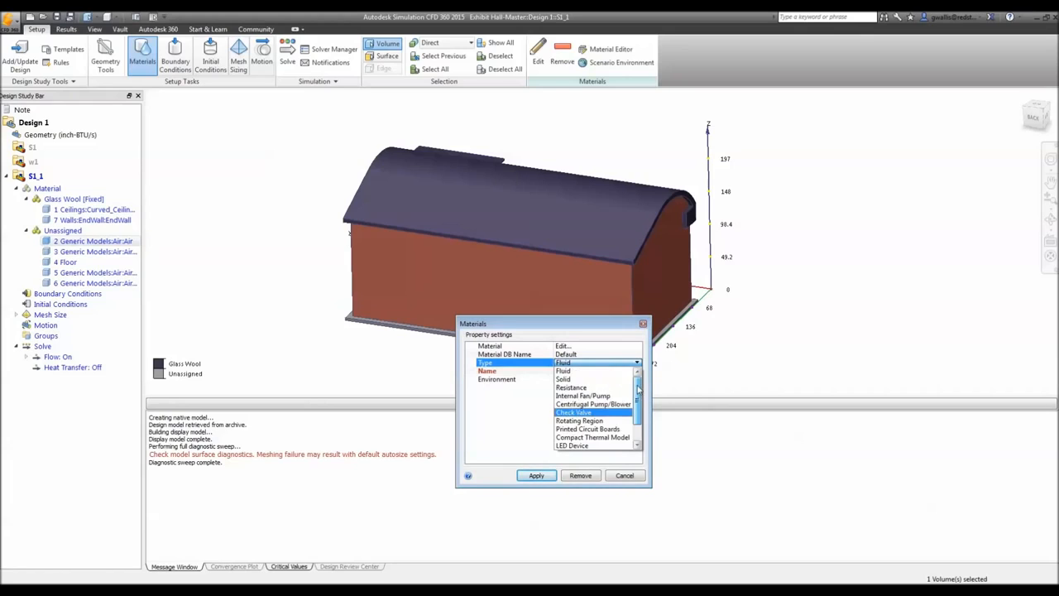
{"action": "left_click", "coordinate": [564, 371]}
{"action": "left_click", "coordinate": [569, 370]}
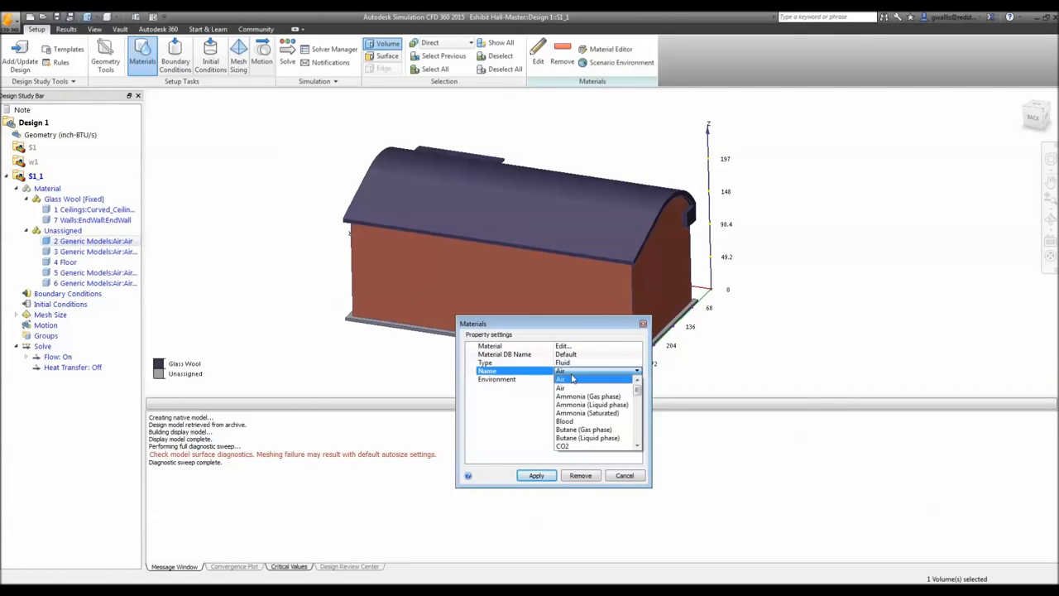
{"action": "left_click", "coordinate": [638, 444]}
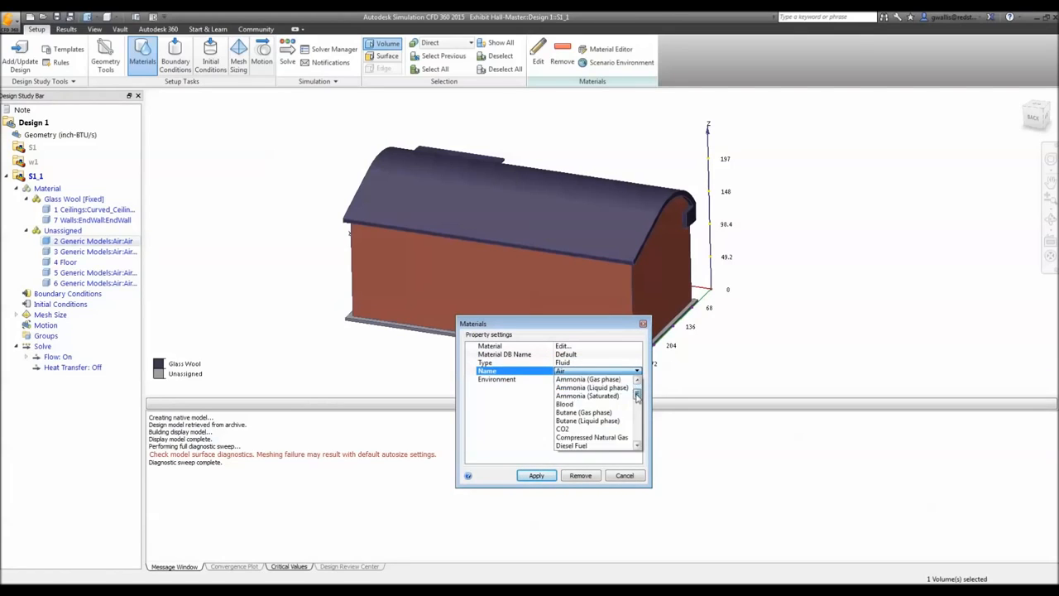
{"action": "left_click_drag", "start_coordinate": [640, 442], "coordinate": [639, 385]}
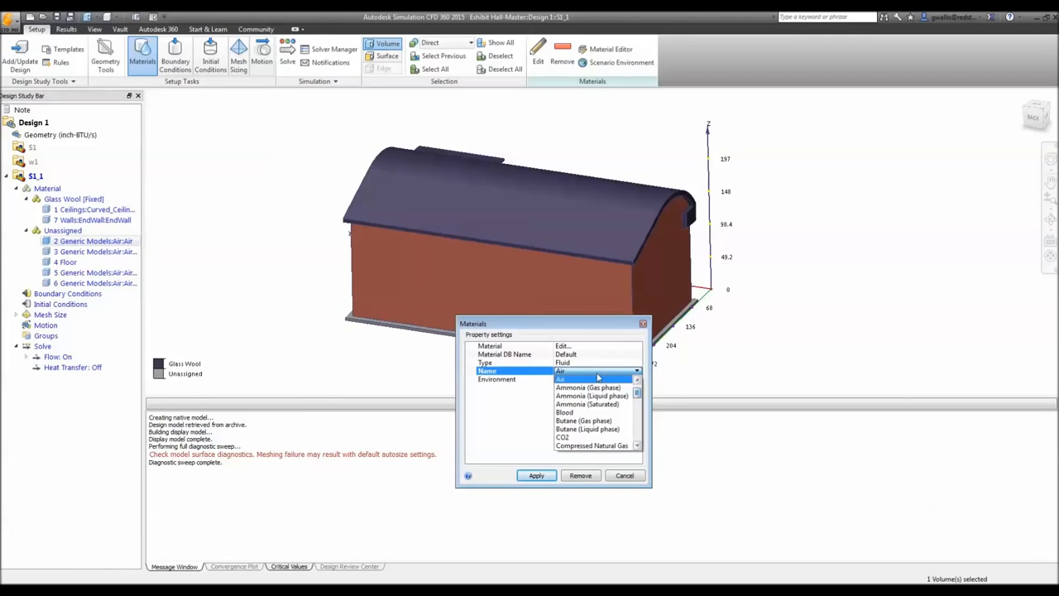
{"action": "left_click", "coordinate": [600, 379]}
{"action": "left_click", "coordinate": [592, 380]}
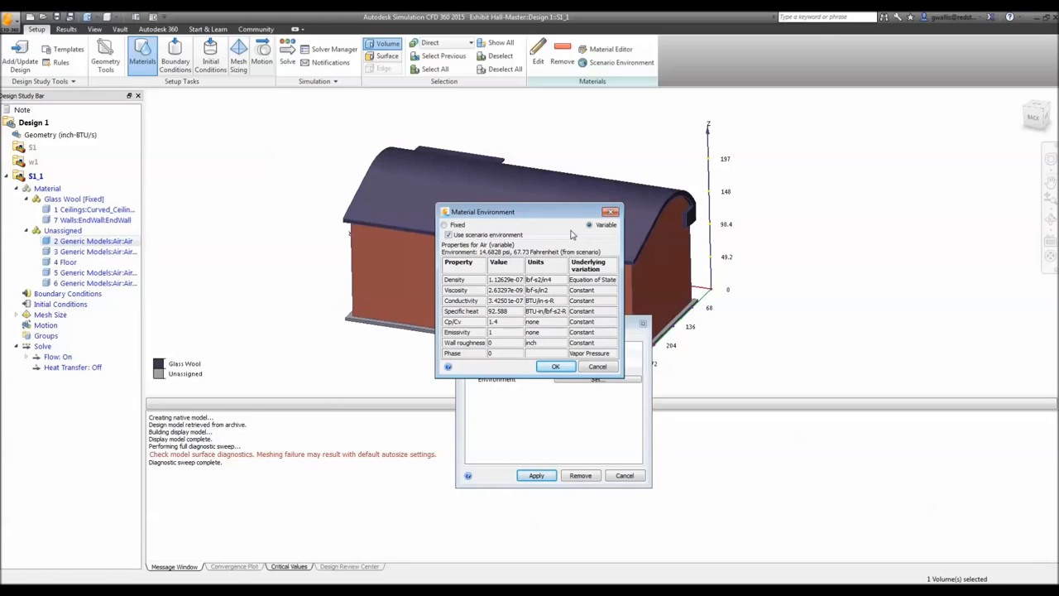
{"action": "left_click", "coordinate": [552, 367]}
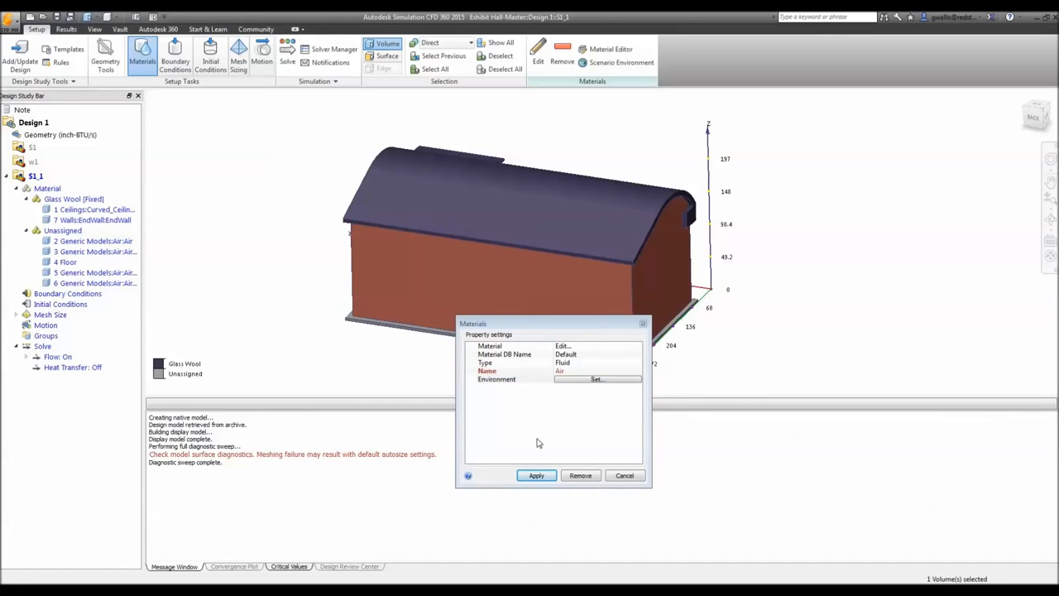
{"action": "left_click", "coordinate": [531, 477]}
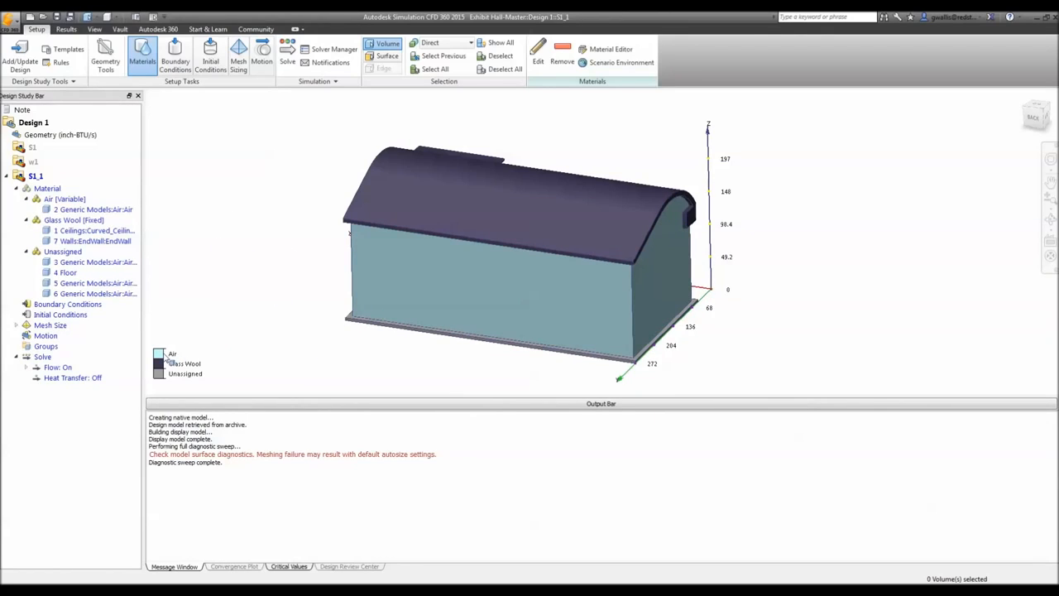
Step: Hide the interior air volume, select both benches and open their material settings
{"action": "mouse_move", "coordinate": [87, 213]}
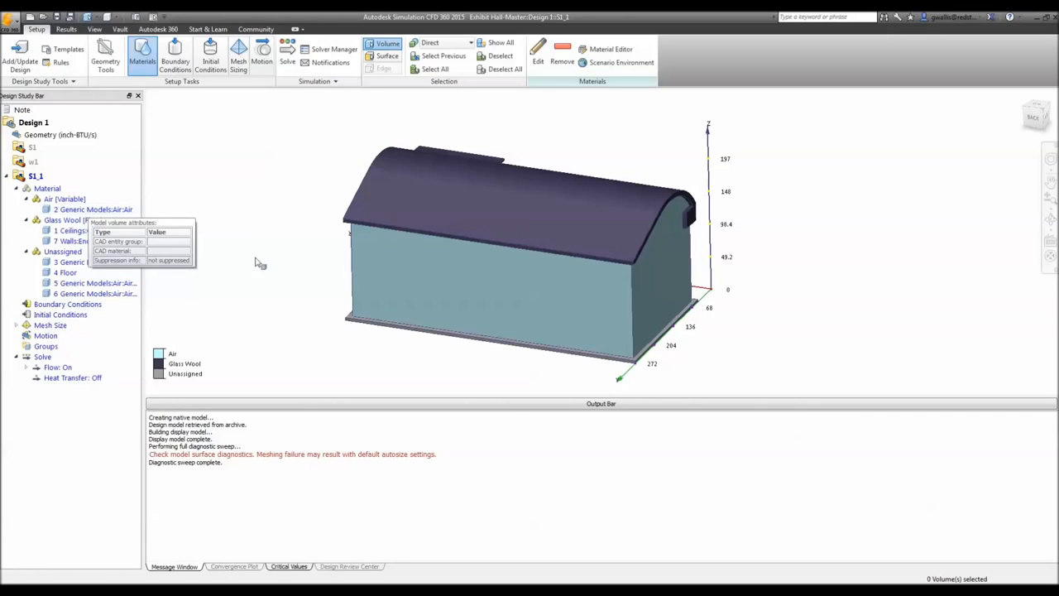
{"action": "middle_click", "coordinate": [453, 295], "text": "ctrl"}
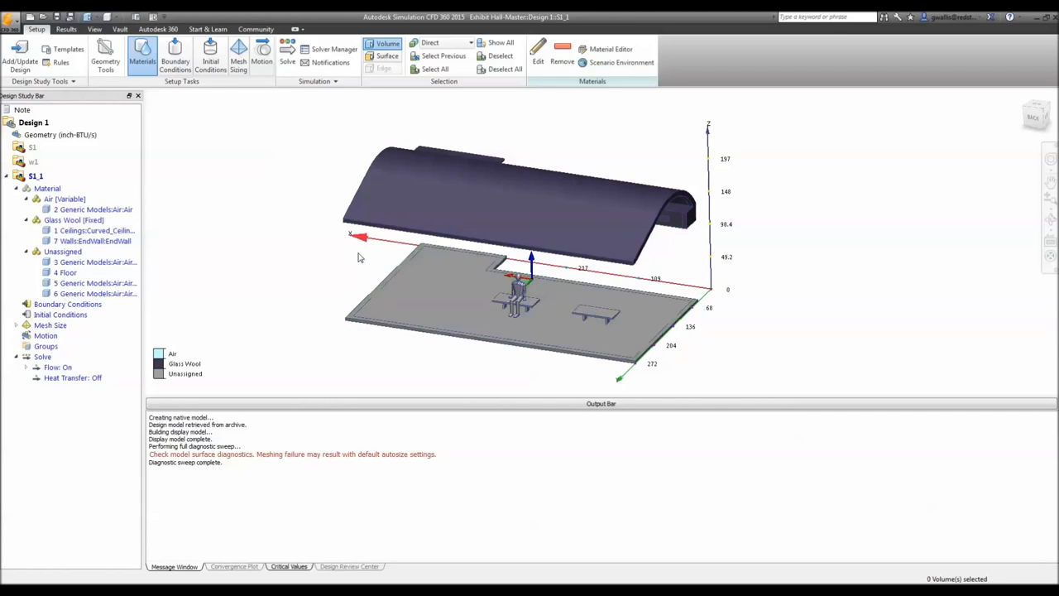
{"action": "scroll", "coordinate": [542, 314], "scroll_direction": "up", "scroll_amount": 5}
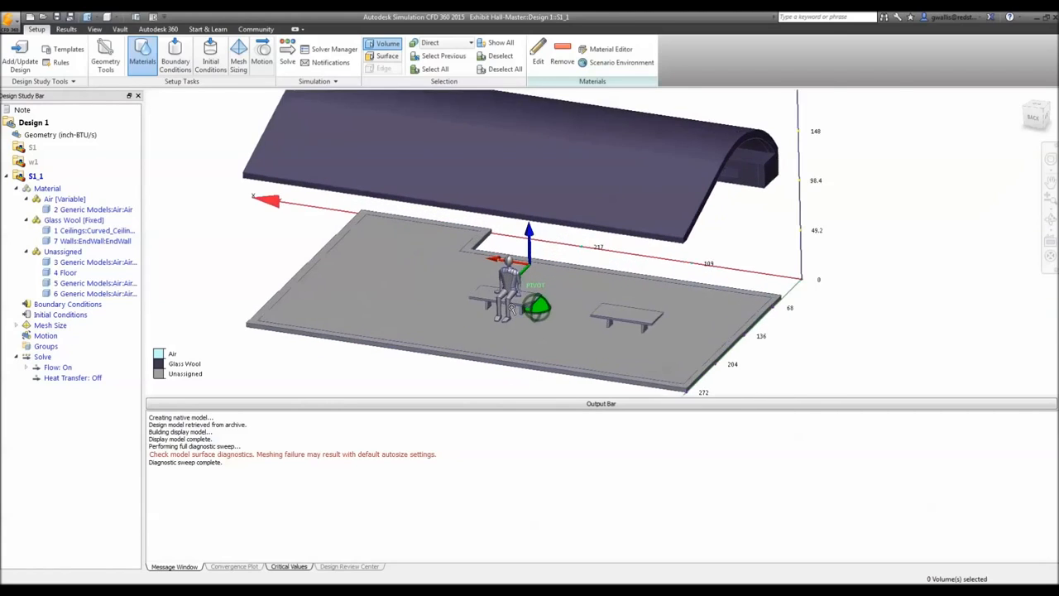
{"action": "left_click", "coordinate": [523, 292]}
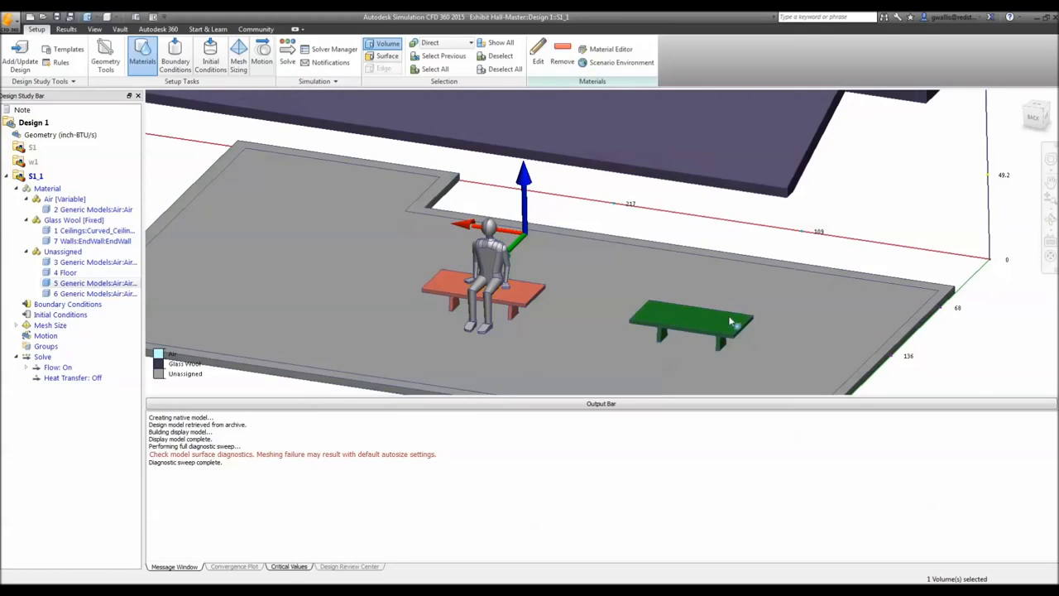
{"action": "left_click", "coordinate": [691, 320]}
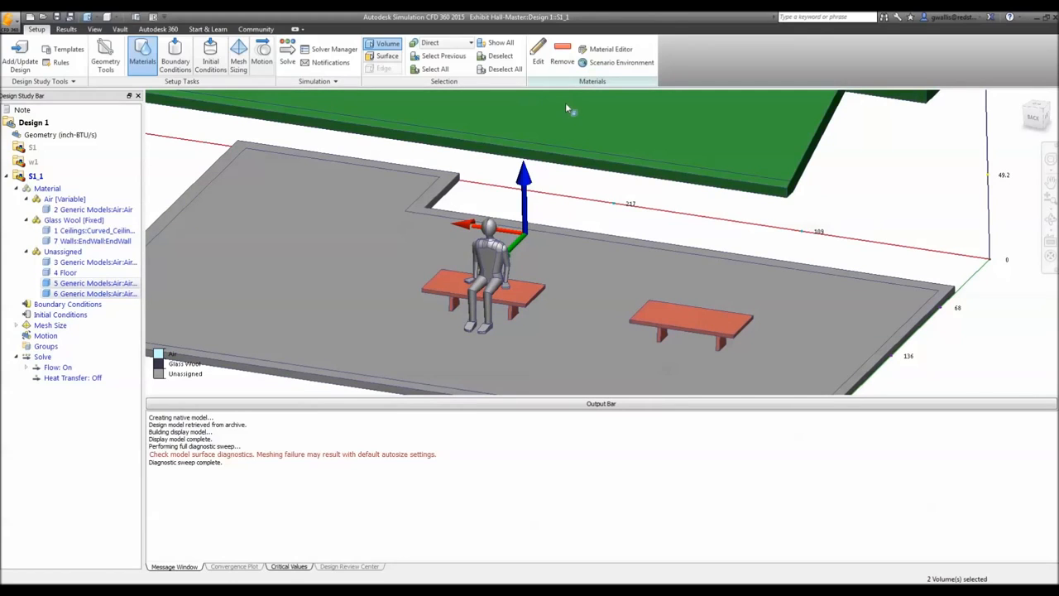
{"action": "left_click", "coordinate": [537, 53]}
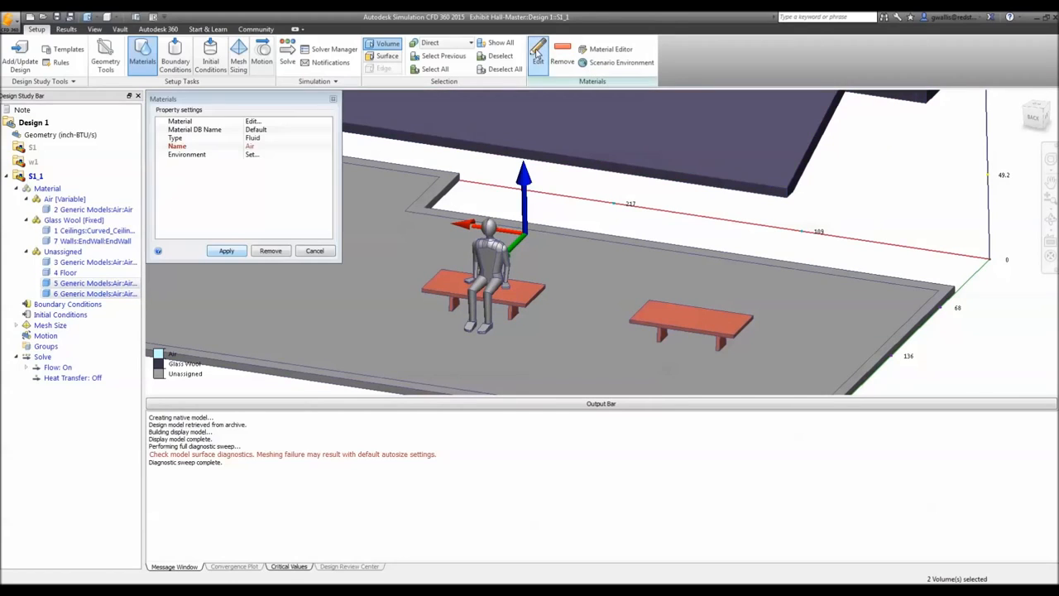
Step: Browse the available materials in the Material Editor and close it without changing anything
{"action": "left_click", "coordinate": [283, 123]}
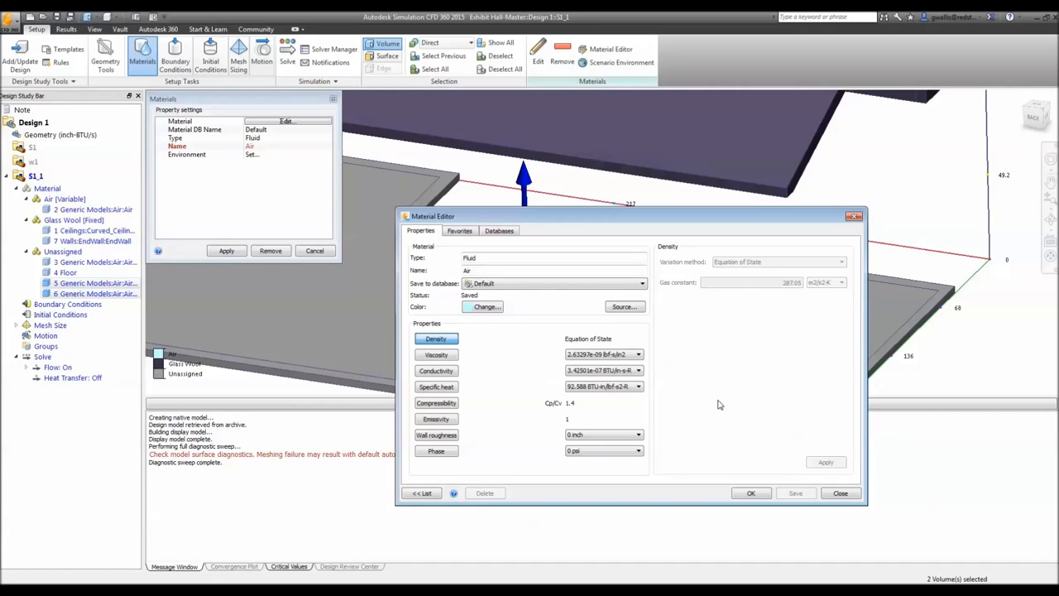
{"action": "left_click", "coordinate": [422, 493]}
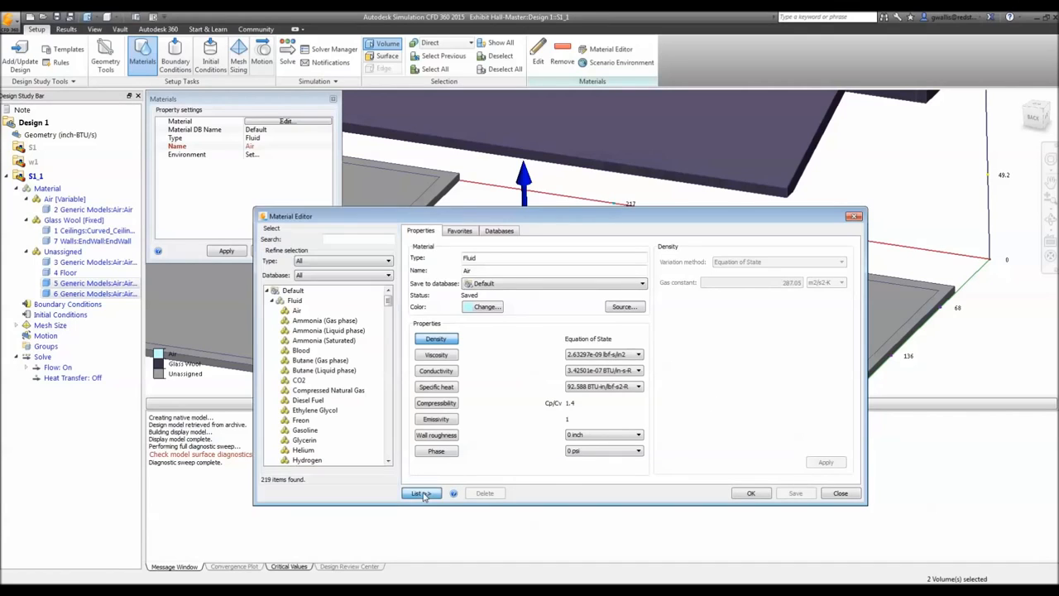
{"action": "mouse_move", "coordinate": [388, 300]}
{"action": "left_mouse_down"}
{"action": "mouse_move", "coordinate": [383, 383]}
{"action": "mouse_move", "coordinate": [398, 439]}
{"action": "mouse_move", "coordinate": [395, 299]}
{"action": "left_mouse_up"}
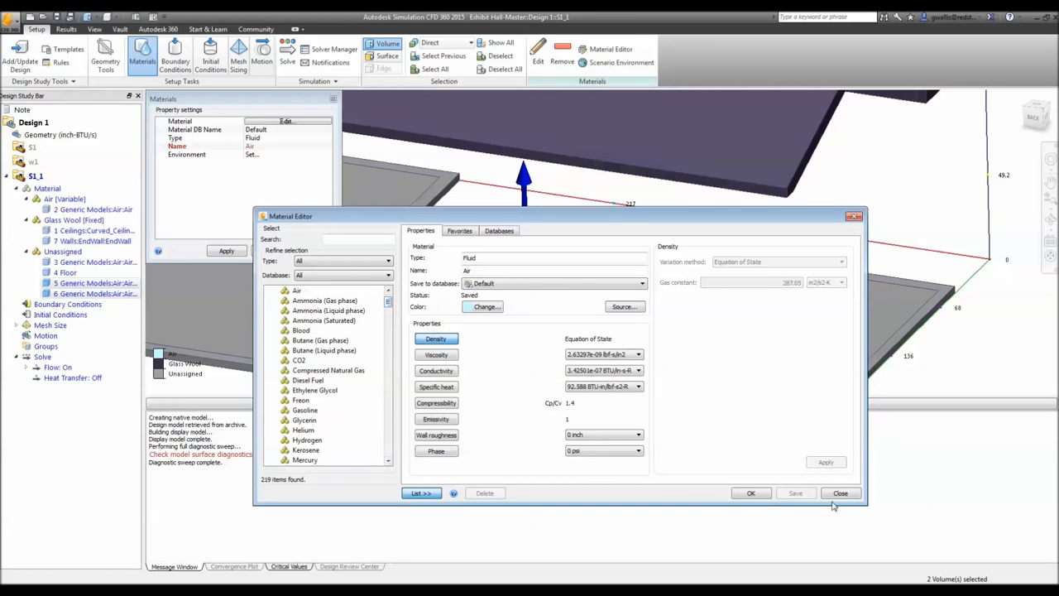
{"action": "left_click", "coordinate": [841, 493]}
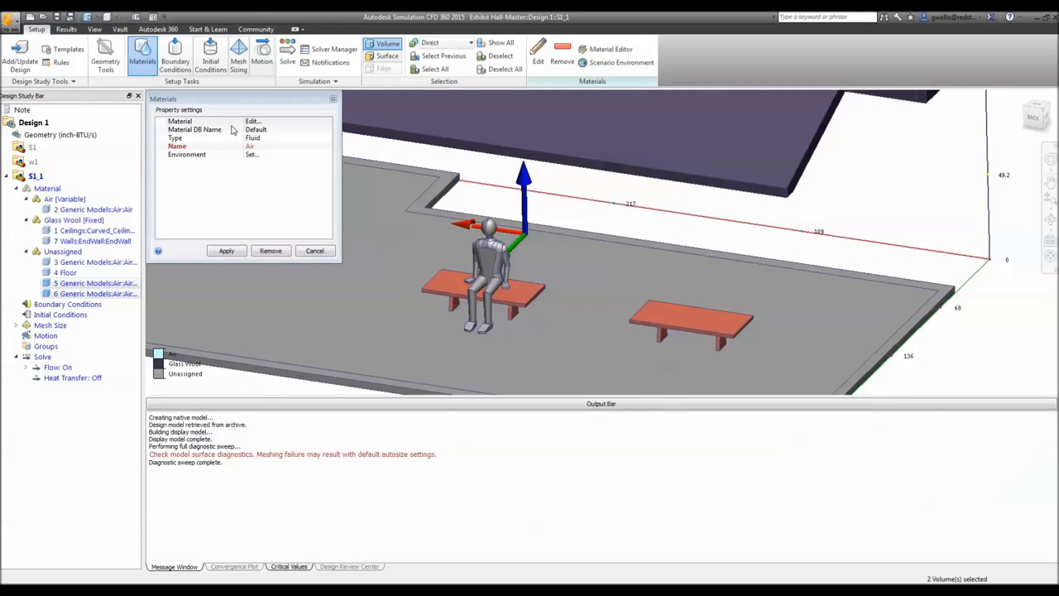
Step: Assign the solid material Wood (Soft) to the two selected benches
{"action": "left_click", "coordinate": [271, 139]}
{"action": "left_click", "coordinate": [253, 154]}
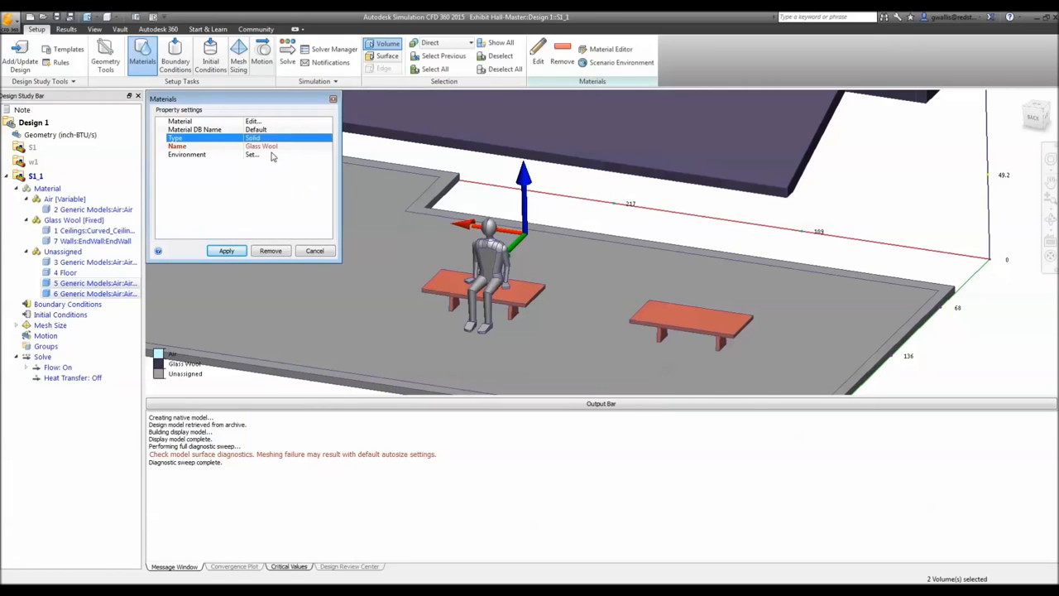
{"action": "left_click", "coordinate": [272, 146]}
{"action": "scroll", "coordinate": [272, 154], "scroll_direction": "down", "scroll_amount": 10}
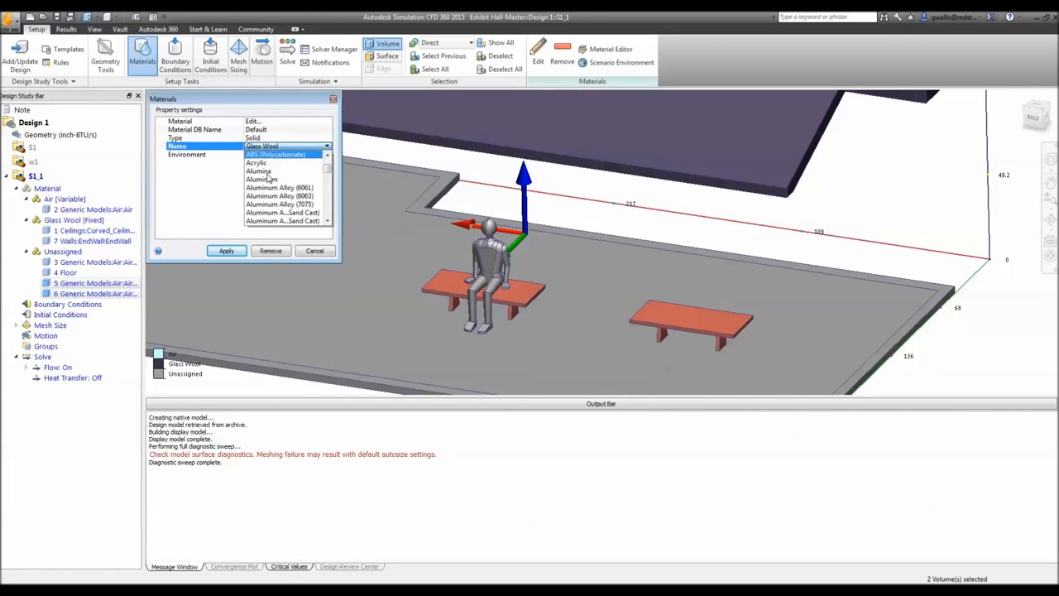
{"action": "scroll", "coordinate": [267, 177], "scroll_direction": "down", "scroll_amount": 10}
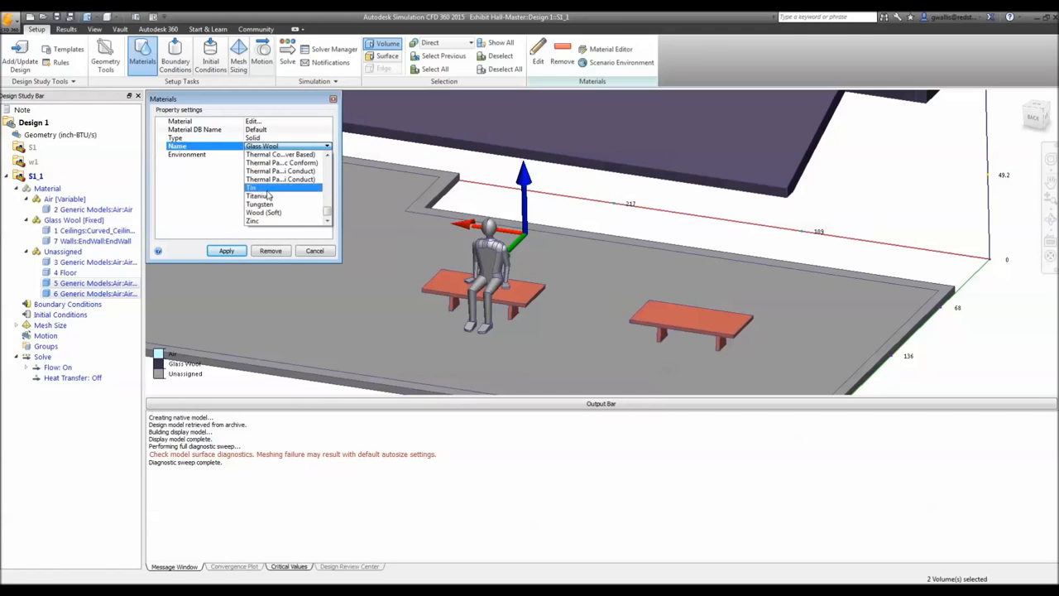
{"action": "left_click", "coordinate": [270, 213]}
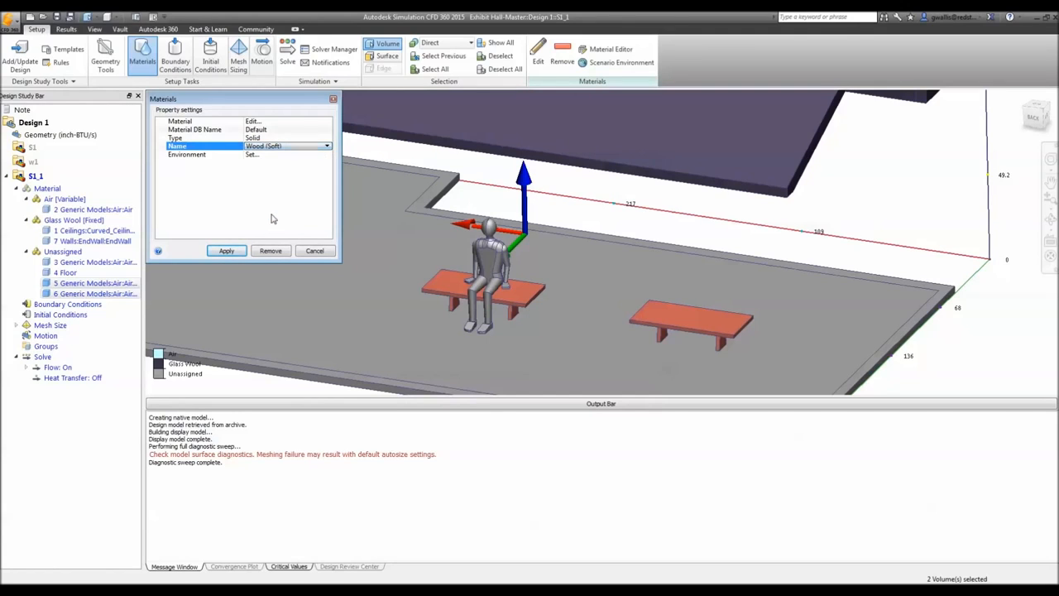
{"action": "left_click", "coordinate": [226, 251]}
Step: Assign the solid material Brick to the floor volume
{"action": "left_click", "coordinate": [359, 248]}
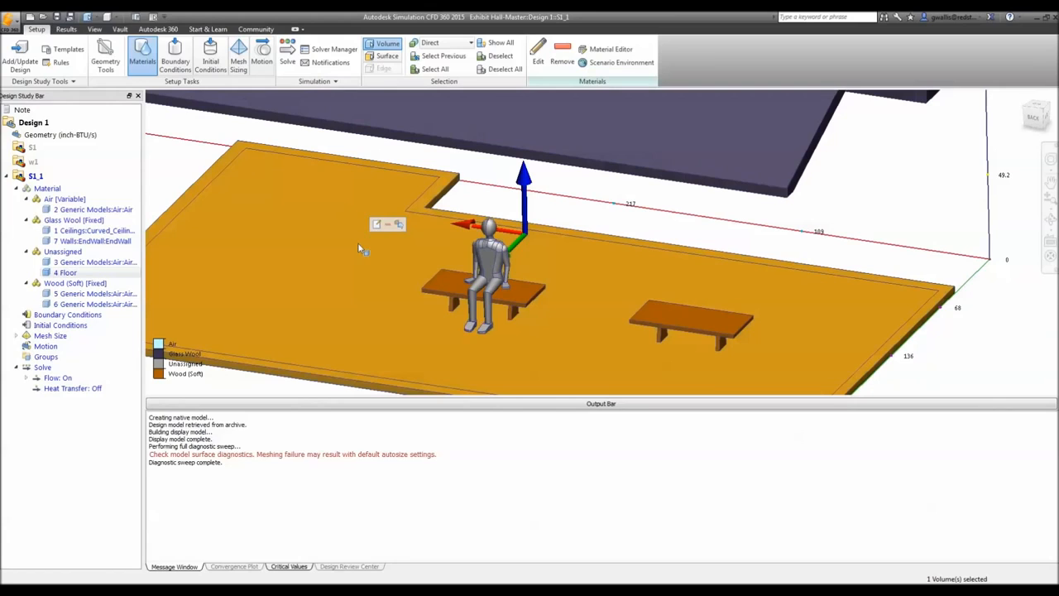
{"action": "left_click", "coordinate": [398, 225]}
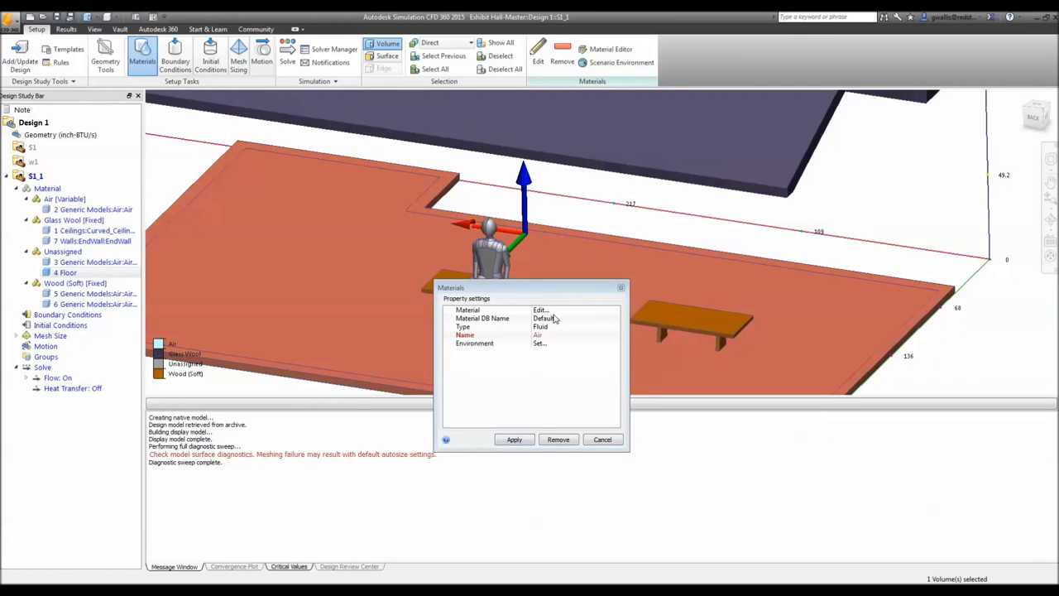
{"action": "left_click", "coordinate": [551, 328]}
{"action": "left_click", "coordinate": [553, 348]}
{"action": "left_click", "coordinate": [550, 336]}
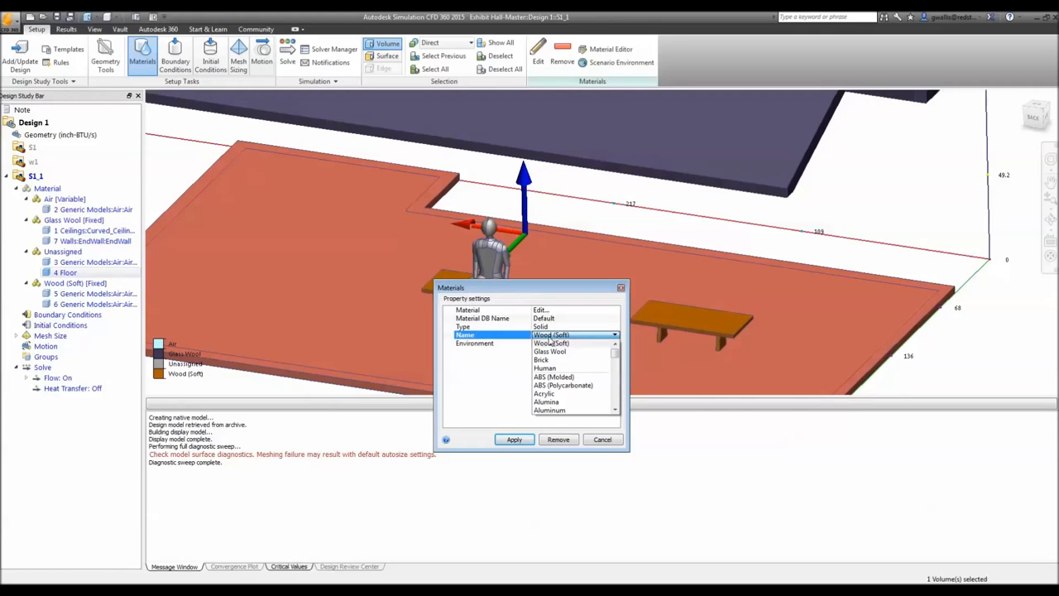
{"action": "left_click", "coordinate": [548, 361]}
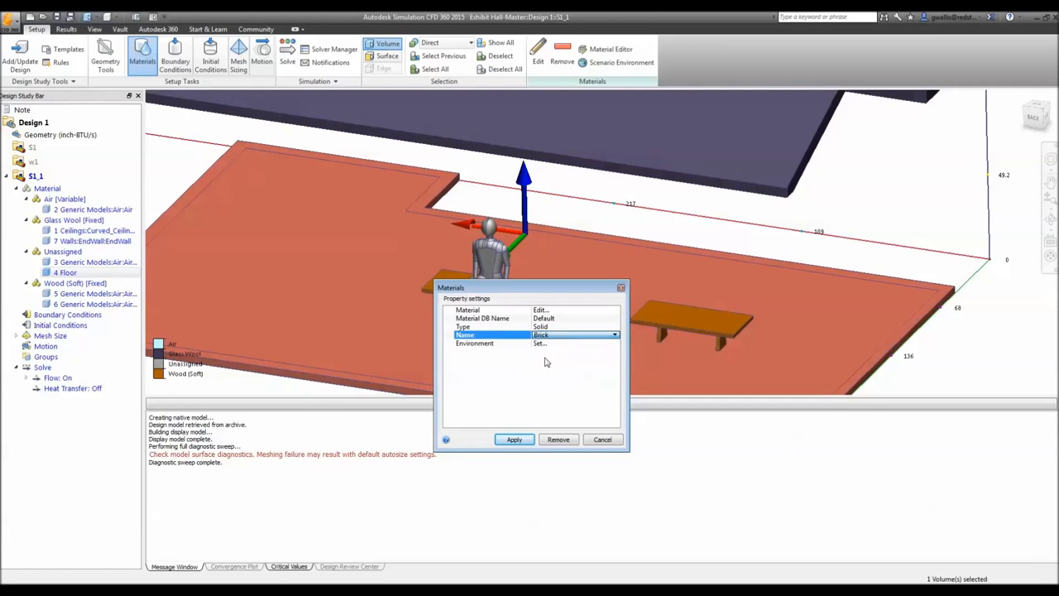
{"action": "left_click", "coordinate": [514, 439]}
Step: Assign the solid material Human to the seated person on the bench
{"action": "left_click", "coordinate": [490, 261]}
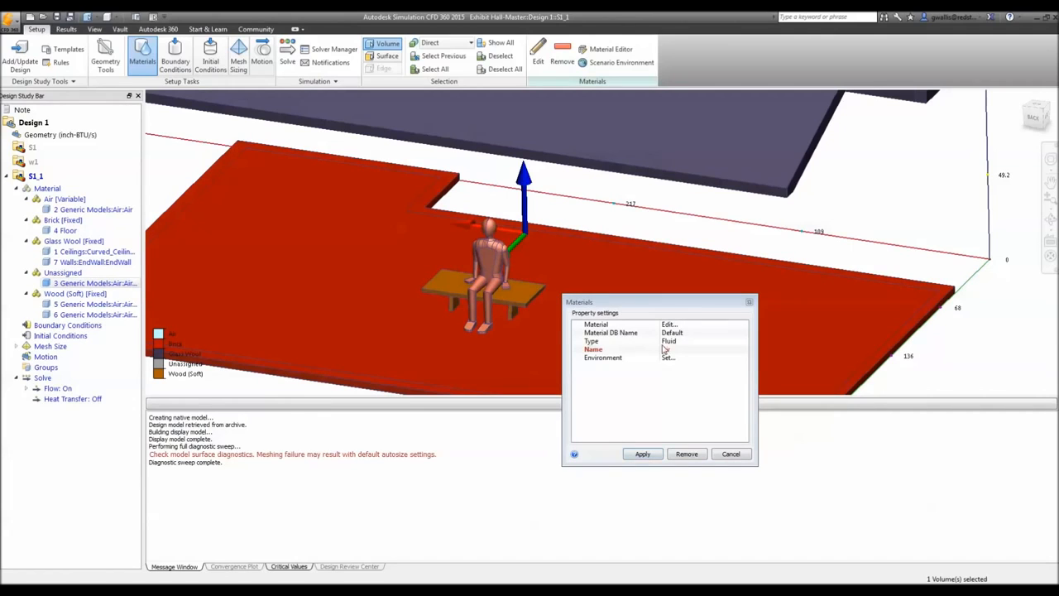
{"action": "left_click", "coordinate": [670, 341]}
{"action": "left_click", "coordinate": [672, 357]}
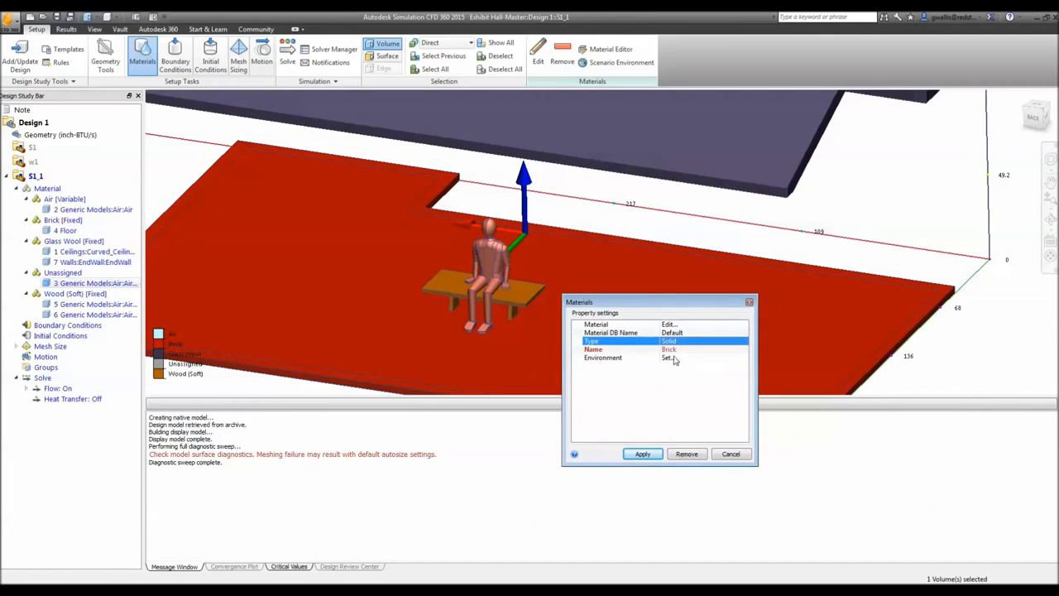
{"action": "left_click", "coordinate": [672, 349]}
{"action": "left_click", "coordinate": [678, 382]}
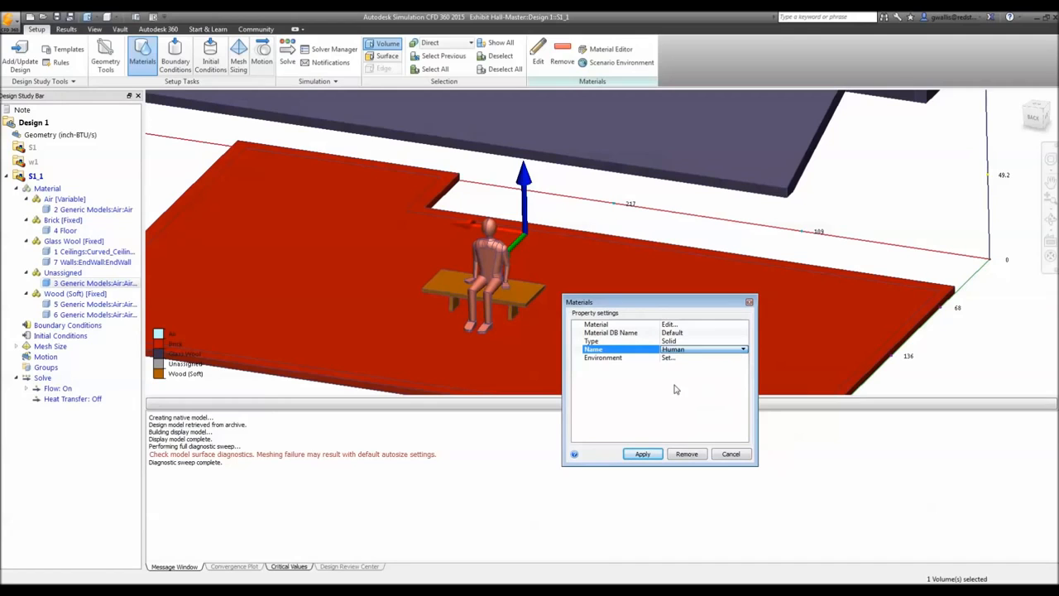
{"action": "left_click", "coordinate": [643, 454]}
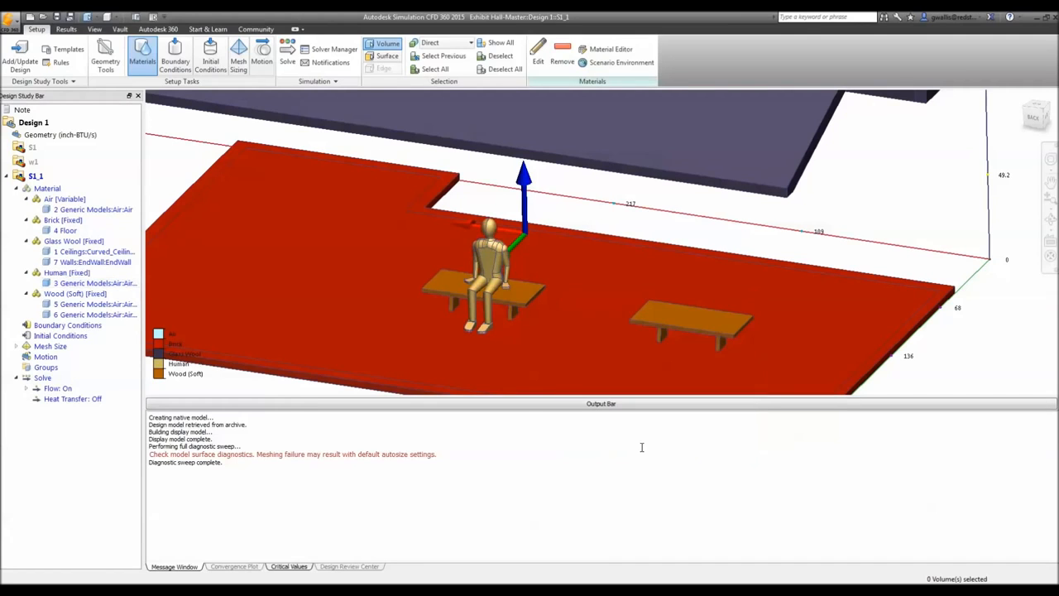
{"action": "left_click", "coordinate": [176, 157]}
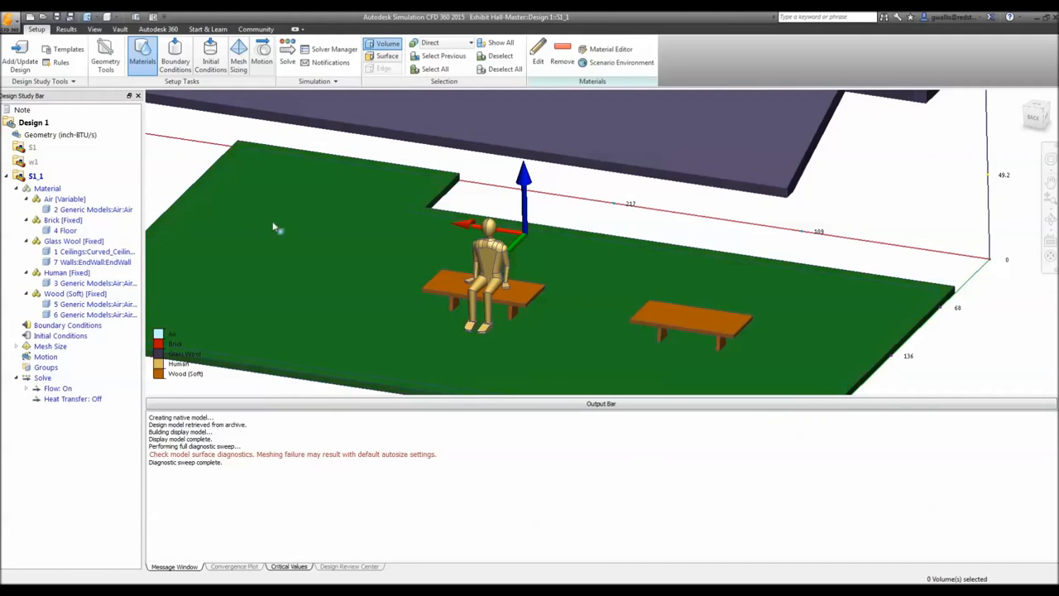
{"action": "scroll", "coordinate": [275, 226], "scroll_direction": "down", "scroll_amount": 3}
{"action": "mouse_move", "coordinate": [301, 239]}
{"action": "middle_mouse_down"}
{"action": "mouse_move", "coordinate": [428, 316]}
{"action": "mouse_move", "coordinate": [422, 259]}
{"action": "middle_mouse_up"}
{"action": "scroll", "coordinate": [429, 302], "scroll_direction": "down", "scroll_amount": 5}
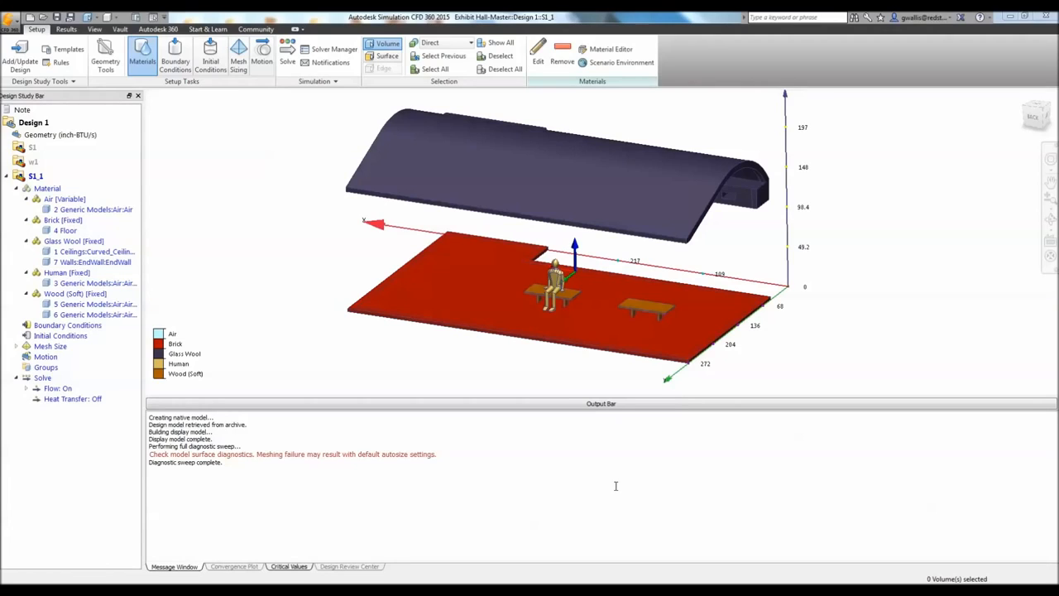
Step: Switch to assigning boundary conditions on surfaces, with the hall's outer shell and the long duct on its side wall in view
{"action": "left_click", "coordinate": [176, 54]}
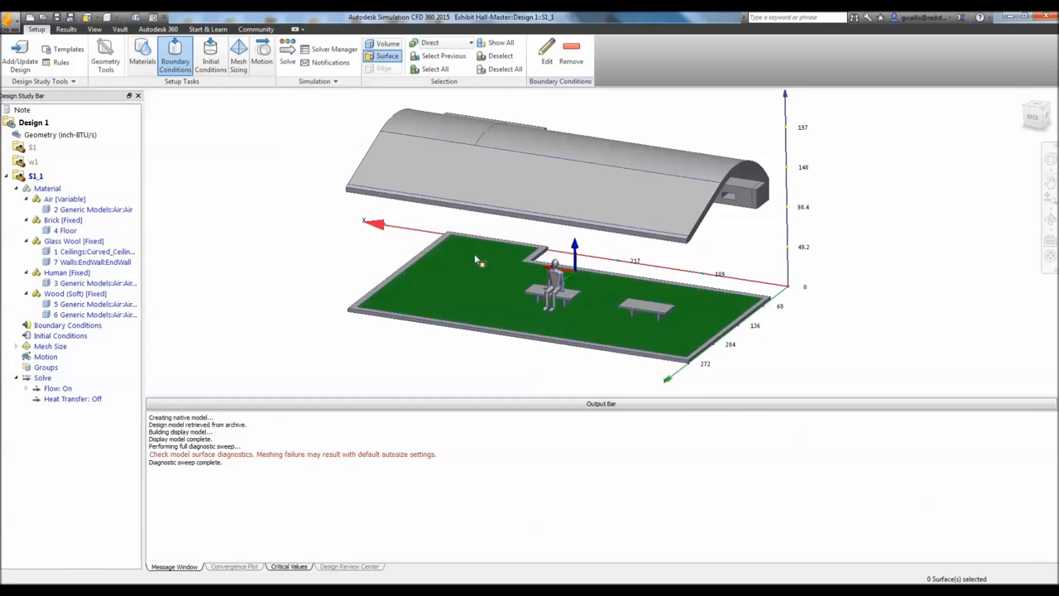
{"action": "scroll", "coordinate": [474, 255], "scroll_direction": "down", "scroll_amount": 2}
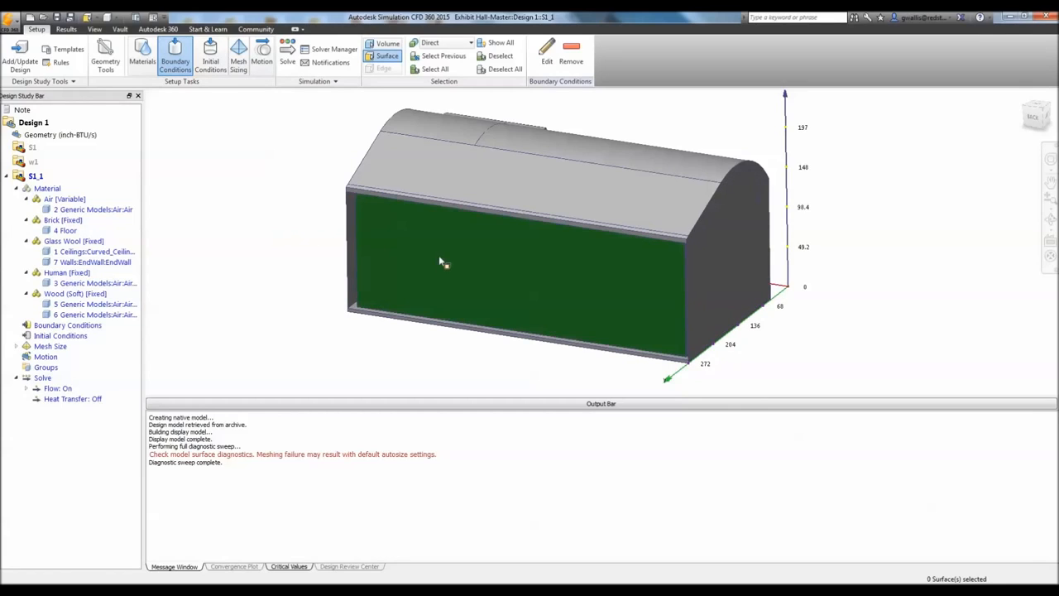
{"action": "key", "text": "v"}
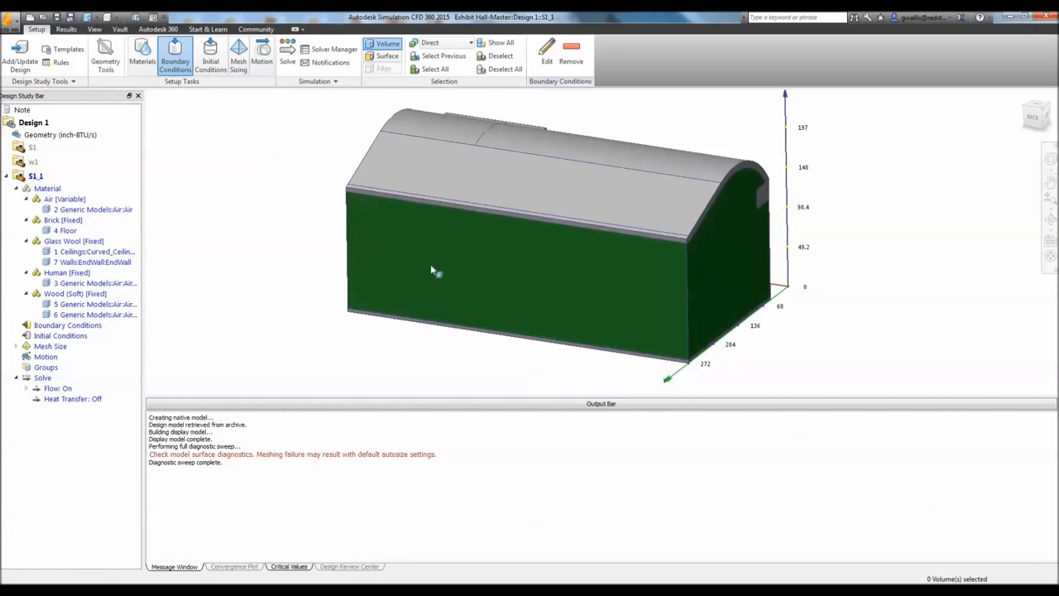
{"action": "left_click", "coordinate": [385, 55]}
{"action": "middle_click_drag", "start_coordinate": [530, 276], "coordinate": [260, 269], "text": "shift"}
{"action": "mouse_move", "coordinate": [356, 300]}
{"action": "middle_mouse_down"}
{"action": "mouse_move", "coordinate": [614, 213]}
{"action": "mouse_move", "coordinate": [621, 197]}
{"action": "middle_mouse_up"}
{"action": "scroll", "coordinate": [621, 197], "scroll_direction": "down", "scroll_amount": 2}
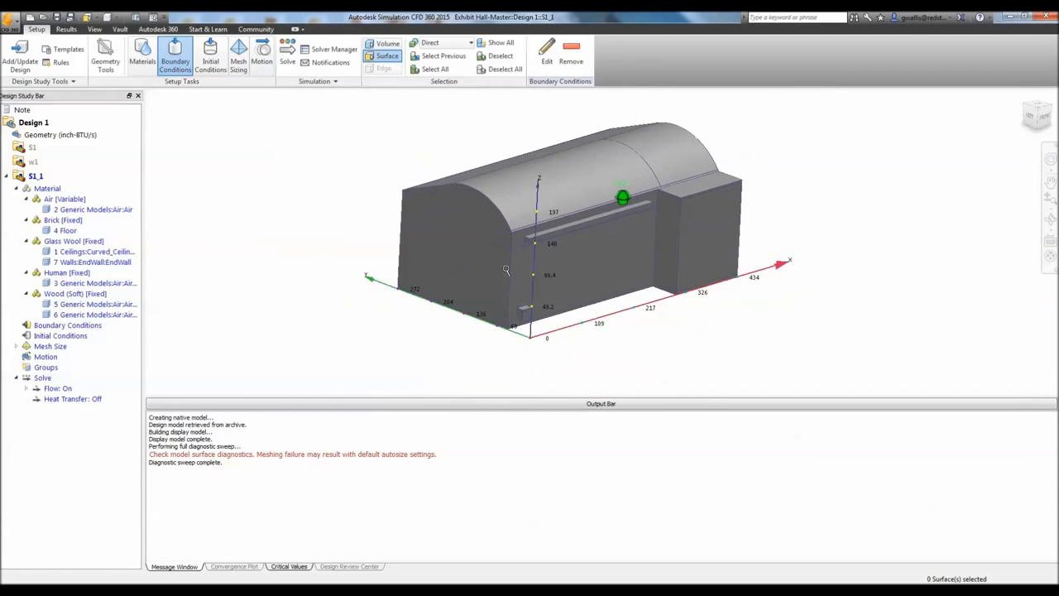
{"action": "scroll", "coordinate": [506, 269], "scroll_direction": "up", "scroll_amount": 5}
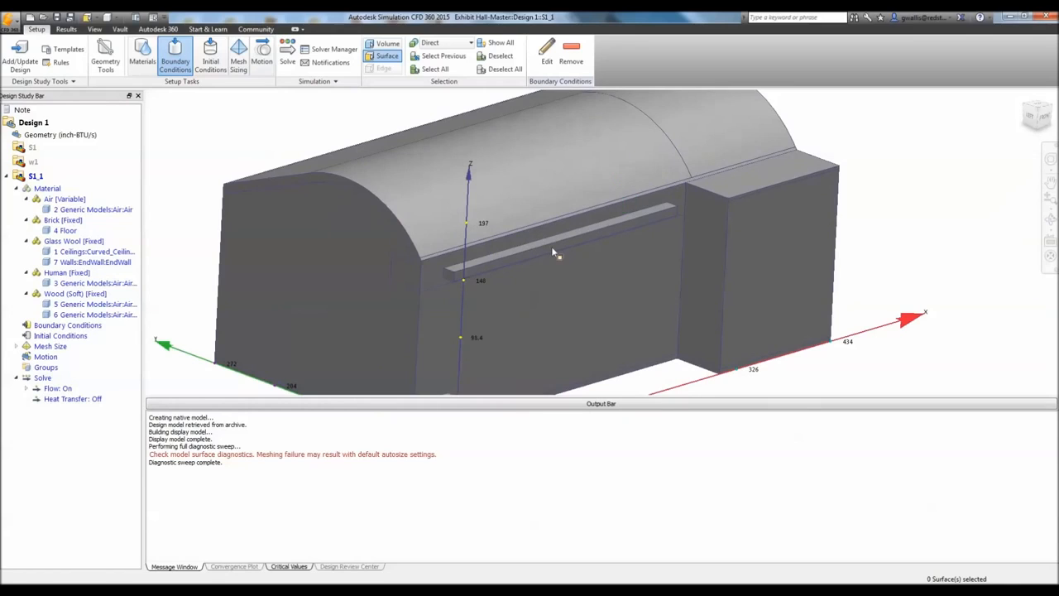
Step: Assign a steady-state volume flow rate of 550 ft3/min to the outer face of the long duct high on the side wall
{"action": "left_click", "coordinate": [553, 250]}
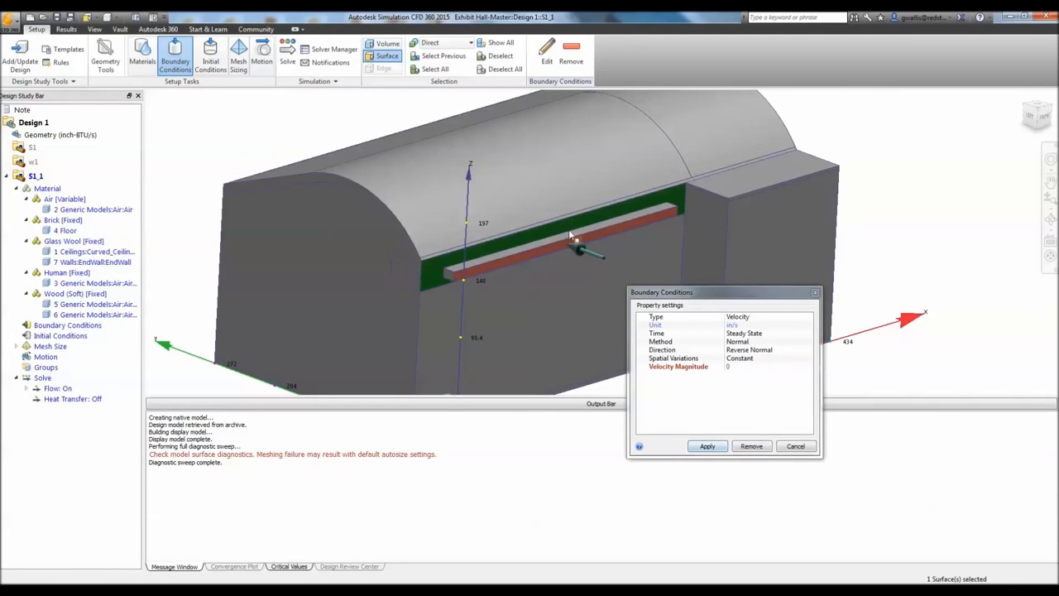
{"action": "left_click", "coordinate": [747, 319]}
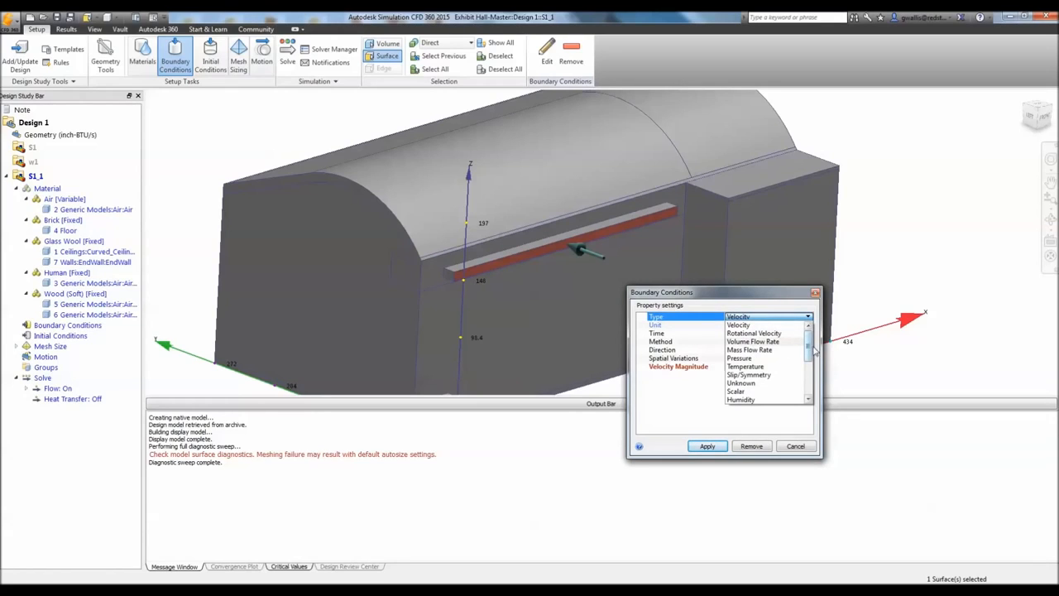
{"action": "mouse_move", "coordinate": [809, 346]}
{"action": "left_mouse_down"}
{"action": "mouse_move", "coordinate": [808, 394]}
{"action": "mouse_move", "coordinate": [810, 340]}
{"action": "left_mouse_up"}
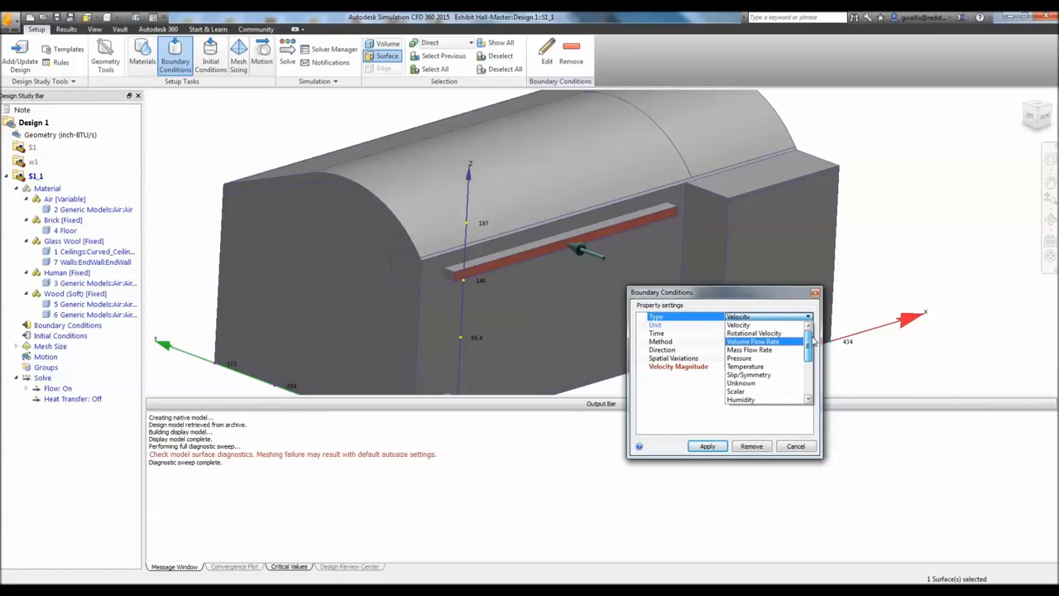
{"action": "left_click", "coordinate": [766, 342]}
{"action": "left_click", "coordinate": [747, 326]}
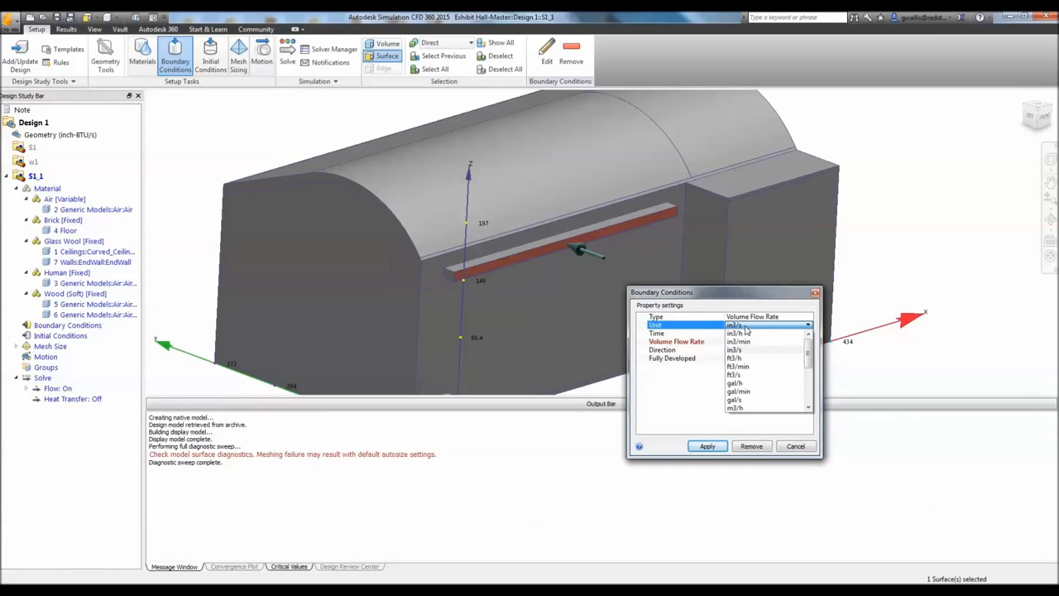
{"action": "left_click", "coordinate": [751, 371]}
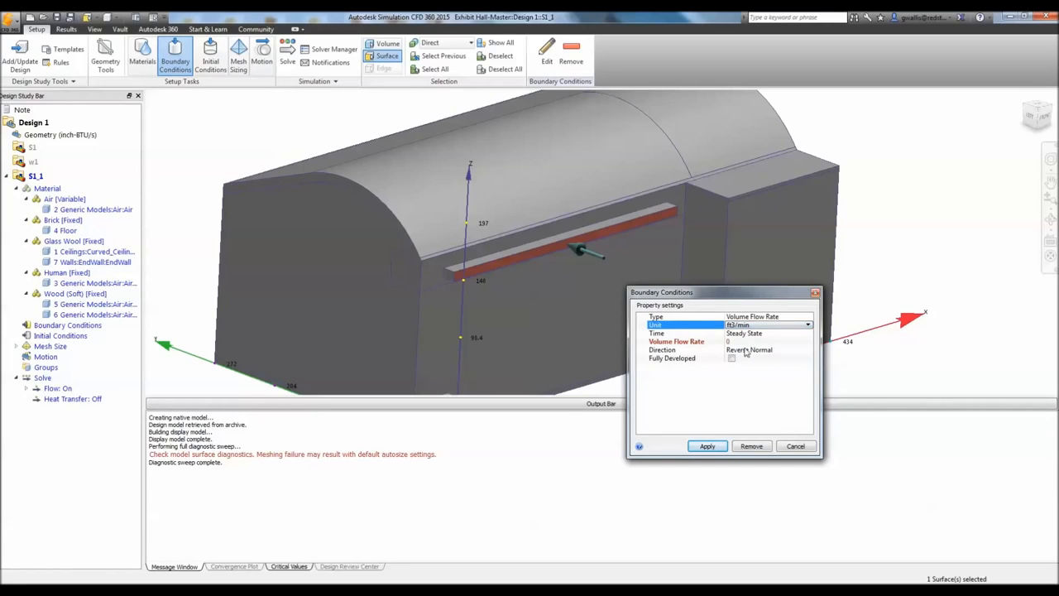
{"action": "left_click", "coordinate": [753, 342]}
{"action": "type", "text": "550"}
{"action": "left_click", "coordinate": [707, 446]}
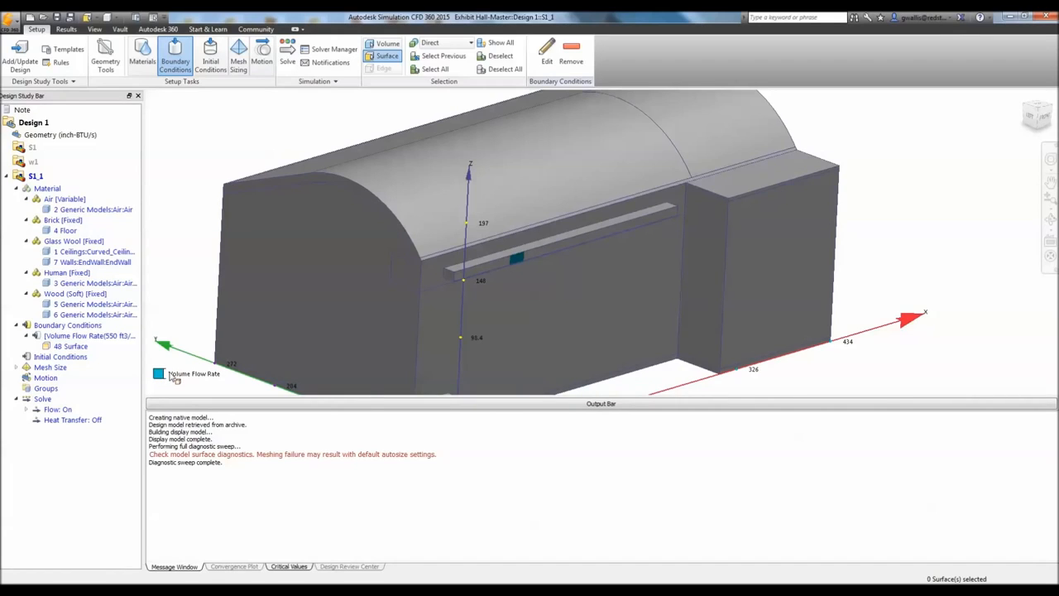
Step: Reselect the long duct's outer face and add a static temperature boundary condition of 64 Fahrenheit
{"action": "right_click", "coordinate": [902, 239]}
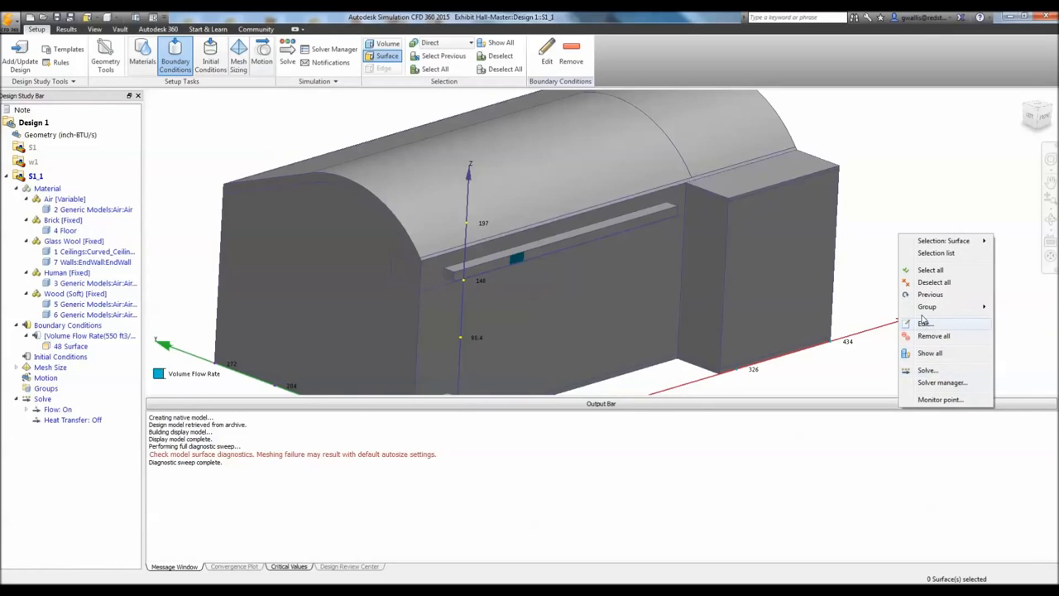
{"action": "left_click", "coordinate": [925, 295]}
{"action": "right_click", "coordinate": [894, 251]}
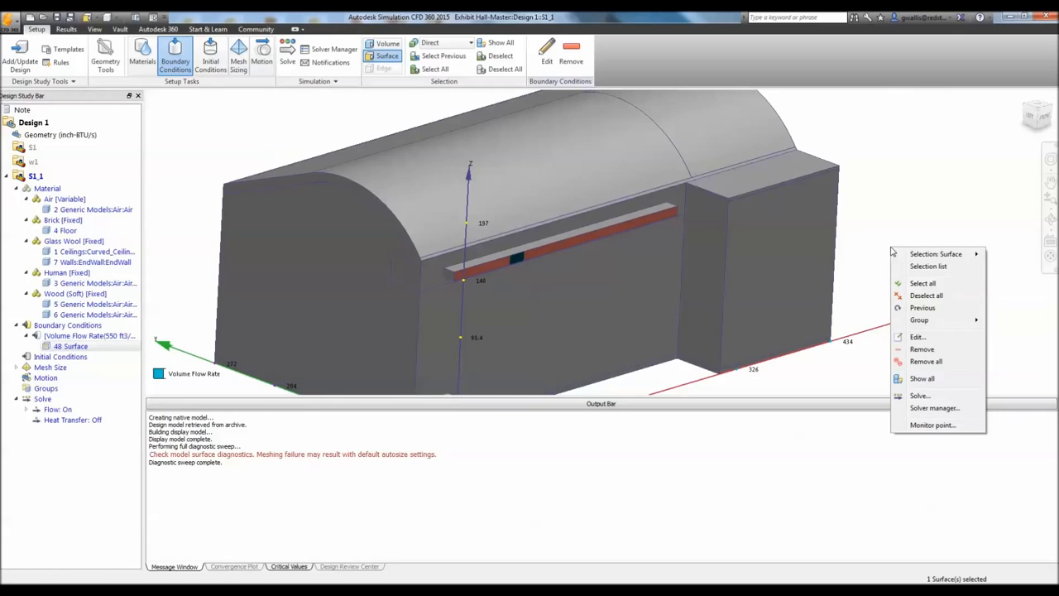
{"action": "left_click", "coordinate": [916, 337]}
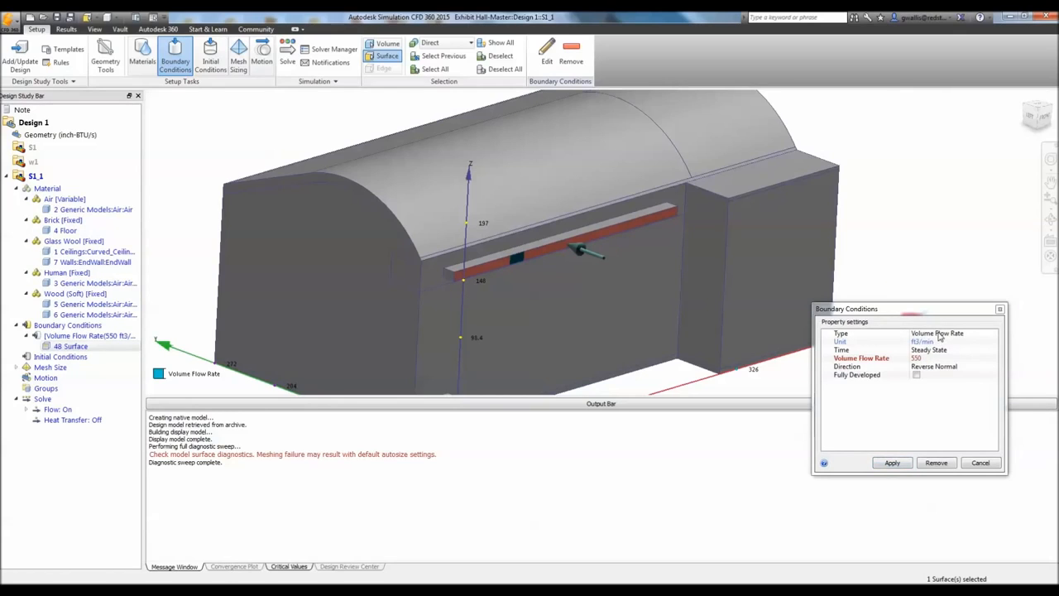
{"action": "left_click", "coordinate": [939, 334]}
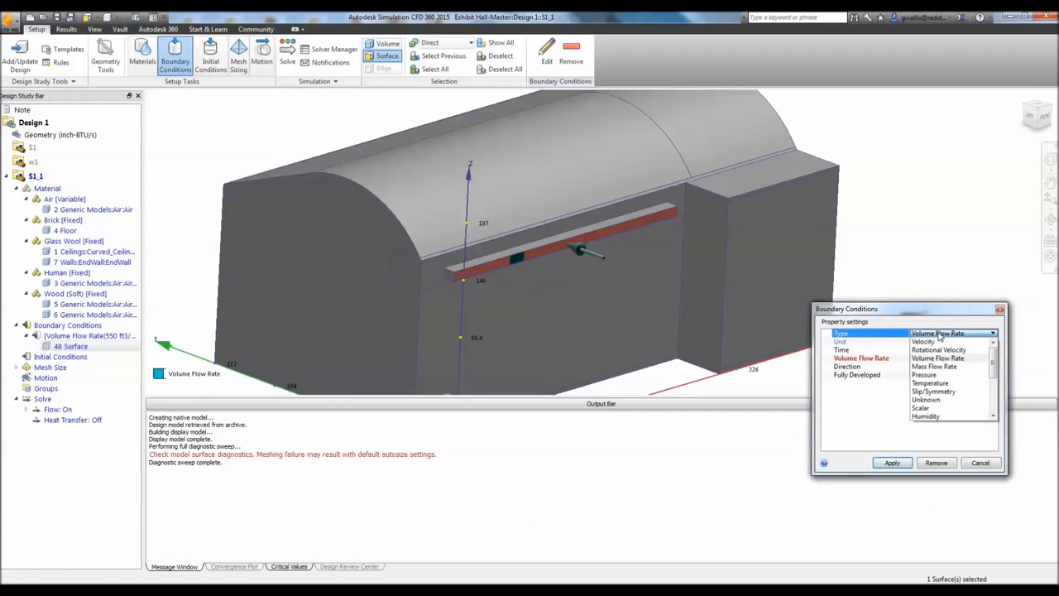
{"action": "left_click", "coordinate": [930, 384]}
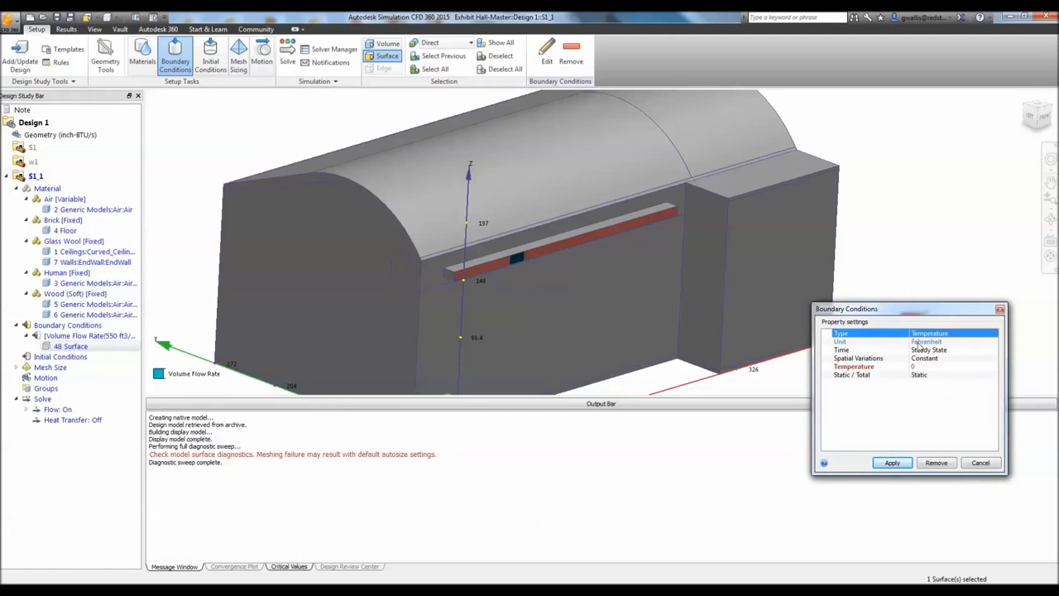
{"action": "left_click", "coordinate": [922, 366]}
{"action": "type", "text": "64"}
{"action": "left_click", "coordinate": [892, 463]}
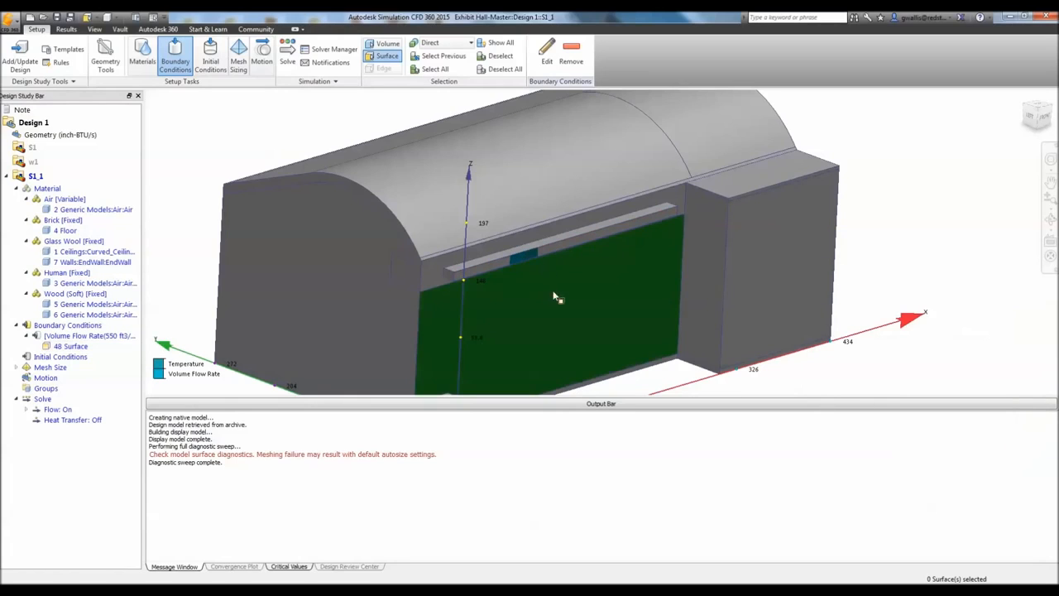
Step: Assign a static gage pressure of 0 psi to the outer face of the small box low on the side wall near the origin
{"action": "middle_click", "coordinate": [634, 279], "text": "ctrl"}
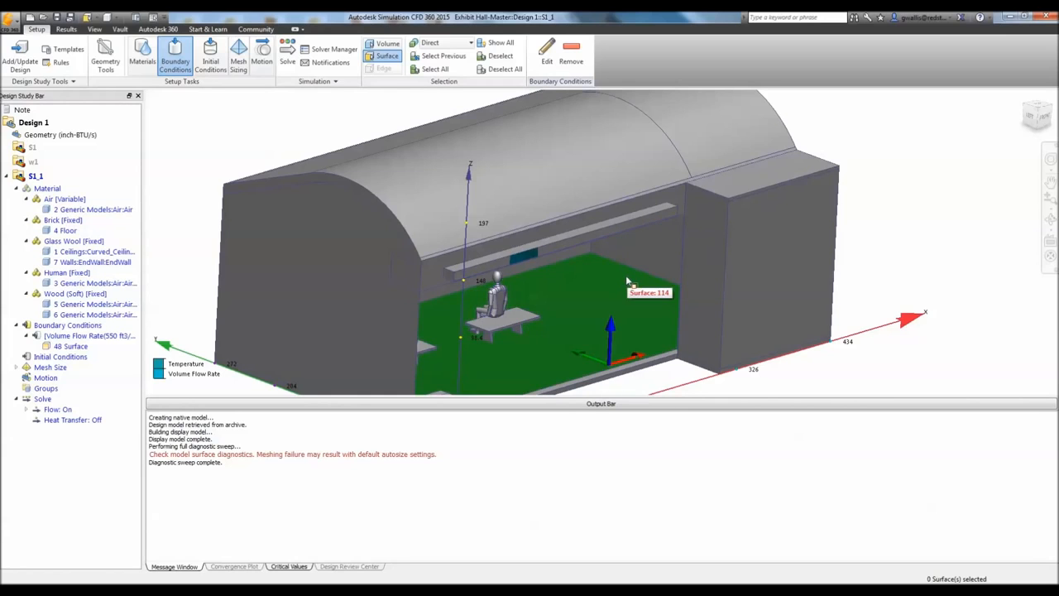
{"action": "scroll", "coordinate": [627, 280], "scroll_direction": "down", "scroll_amount": 2}
{"action": "middle_click_drag", "start_coordinate": [593, 278], "coordinate": [661, 193], "text": "shift"}
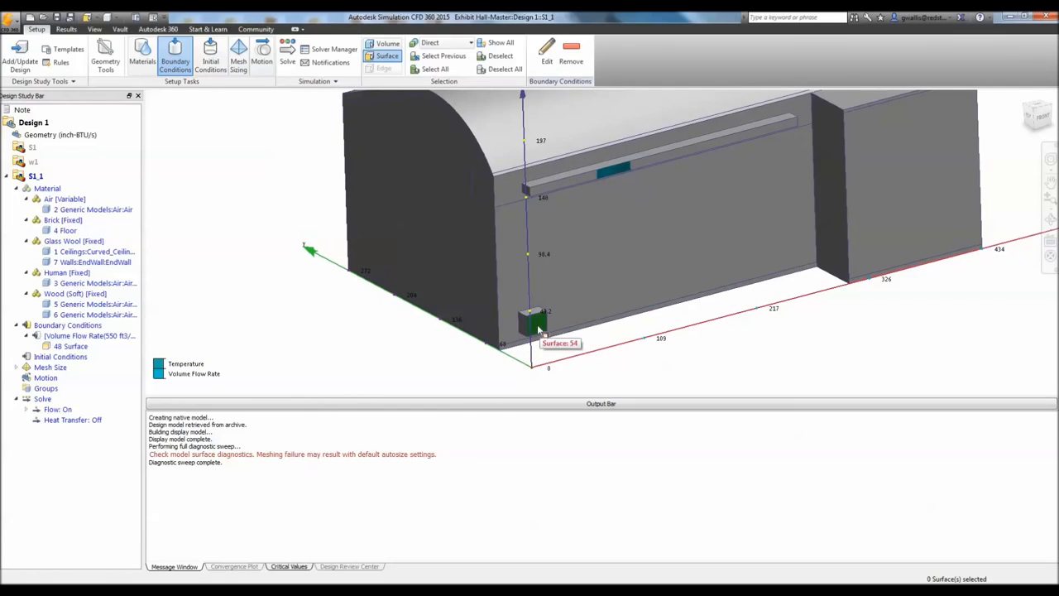
{"action": "left_click", "coordinate": [538, 329]}
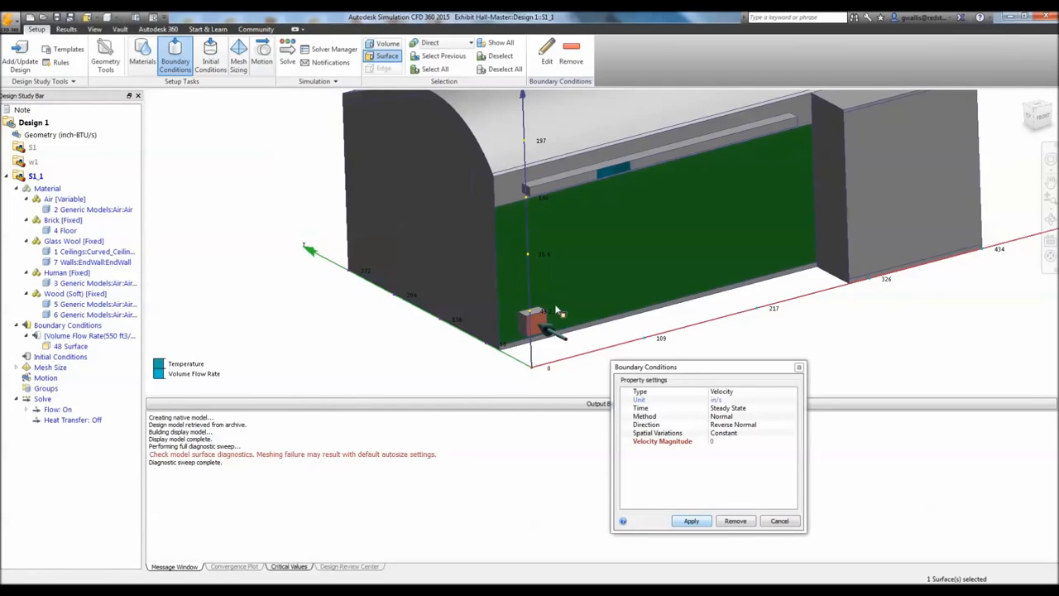
{"action": "left_click", "coordinate": [724, 392]}
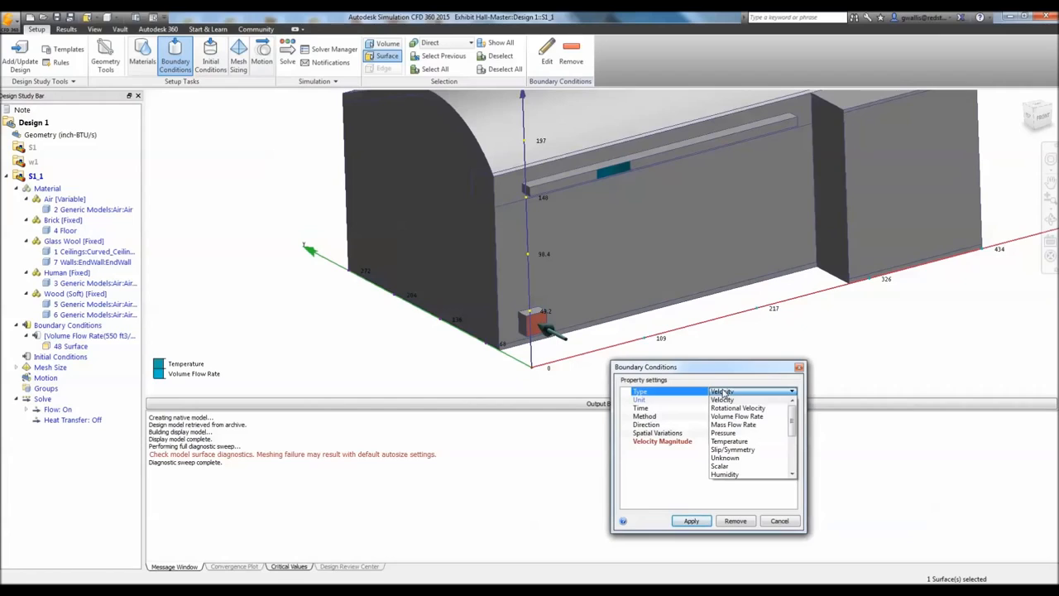
{"action": "left_click", "coordinate": [724, 433]}
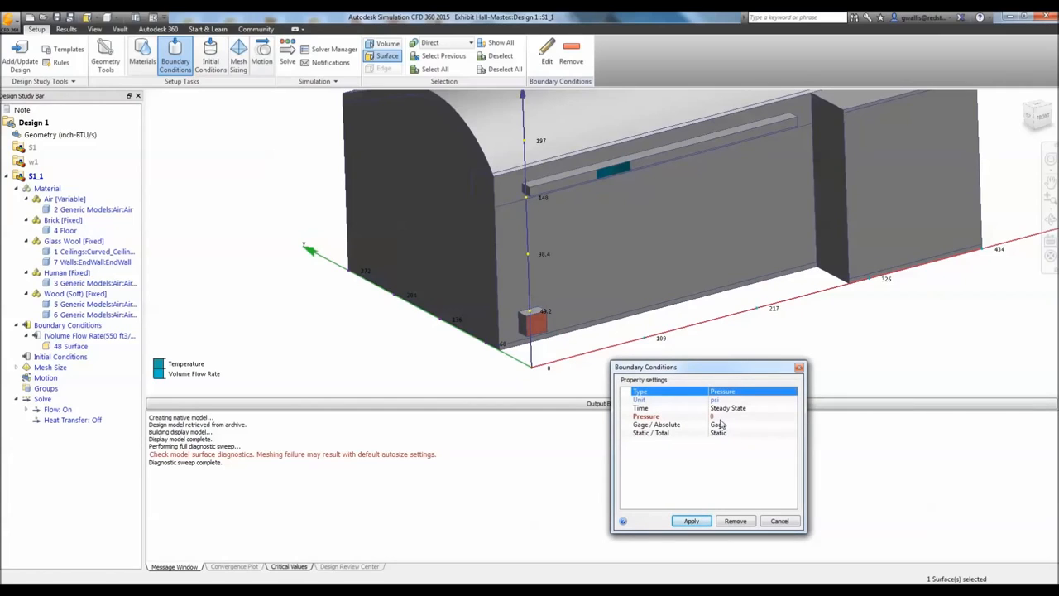
{"action": "left_click", "coordinate": [690, 521]}
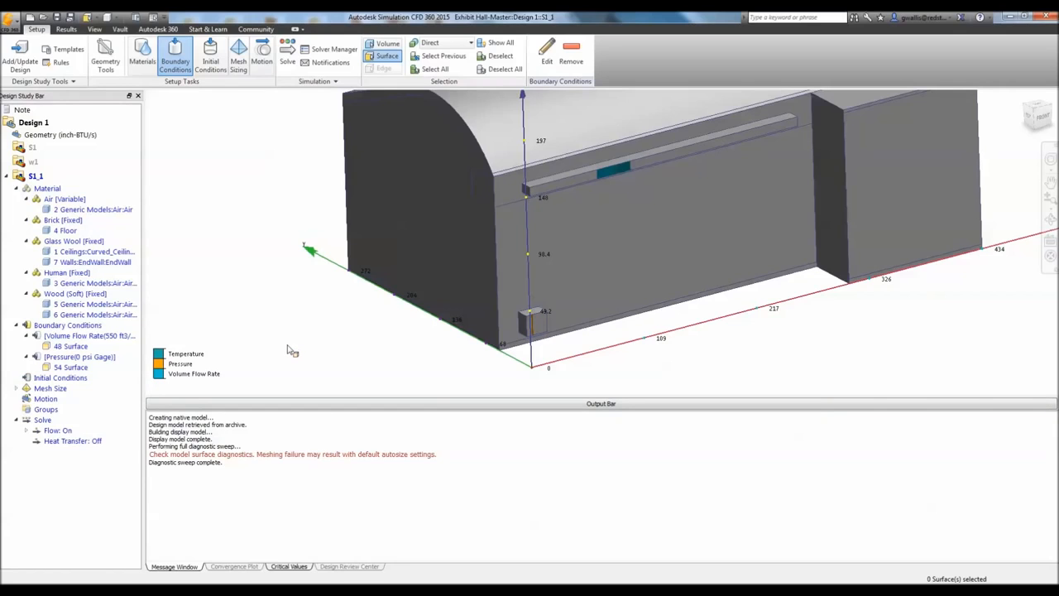
Step: Select the curved roof surfaces with their edge strip, the side extension's top, and both surfaces of the end wall near the origin
{"action": "scroll", "coordinate": [335, 312], "scroll_direction": "down", "scroll_amount": 3}
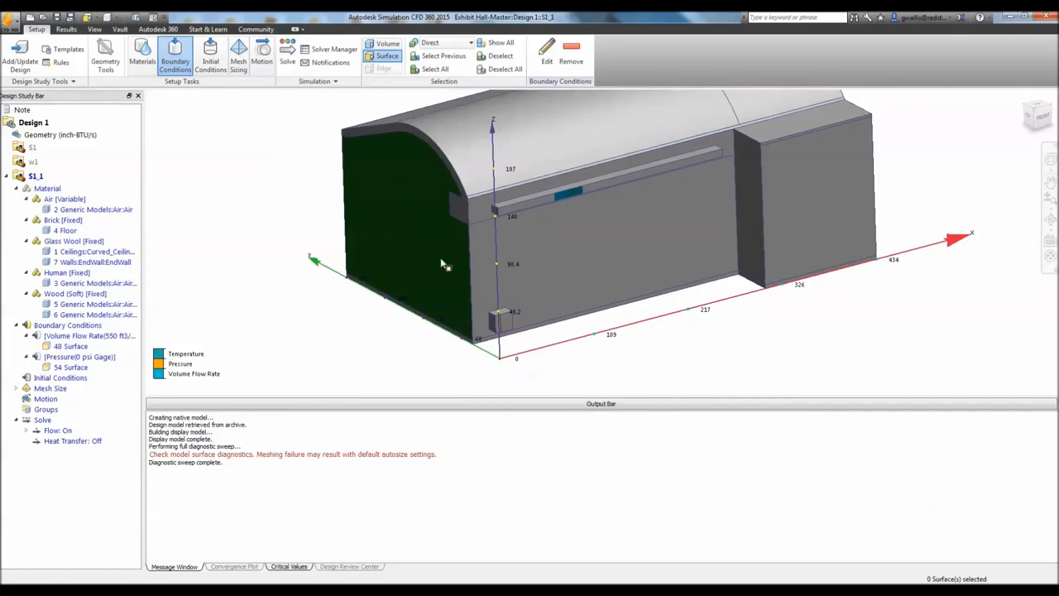
{"action": "middle_click_drag", "start_coordinate": [601, 275], "coordinate": [630, 329]}
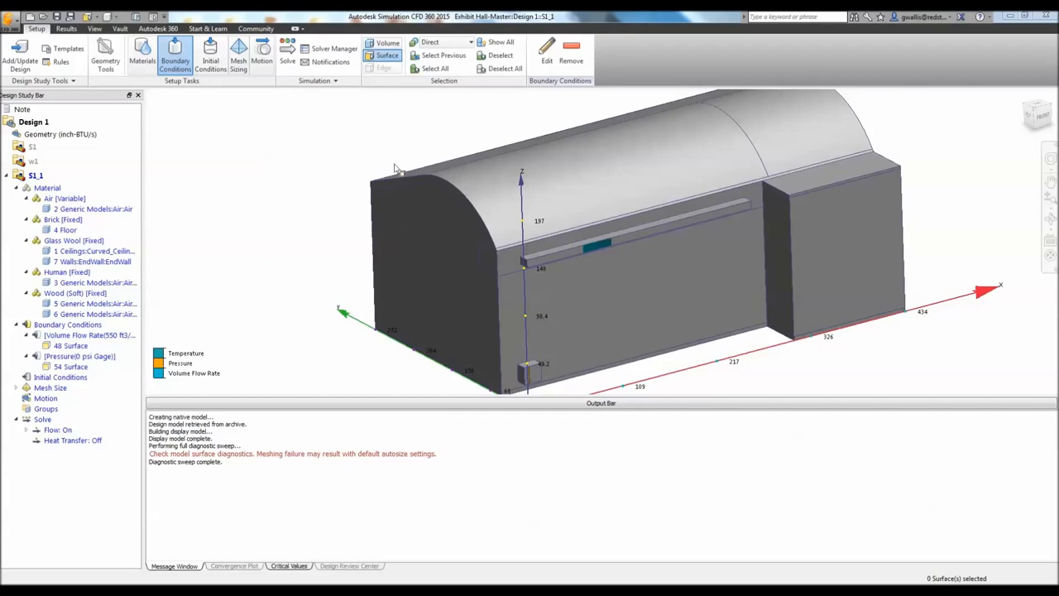
{"action": "left_click", "coordinate": [478, 182]}
{"action": "left_click", "coordinate": [778, 137]}
{"action": "left_click", "coordinate": [810, 174]}
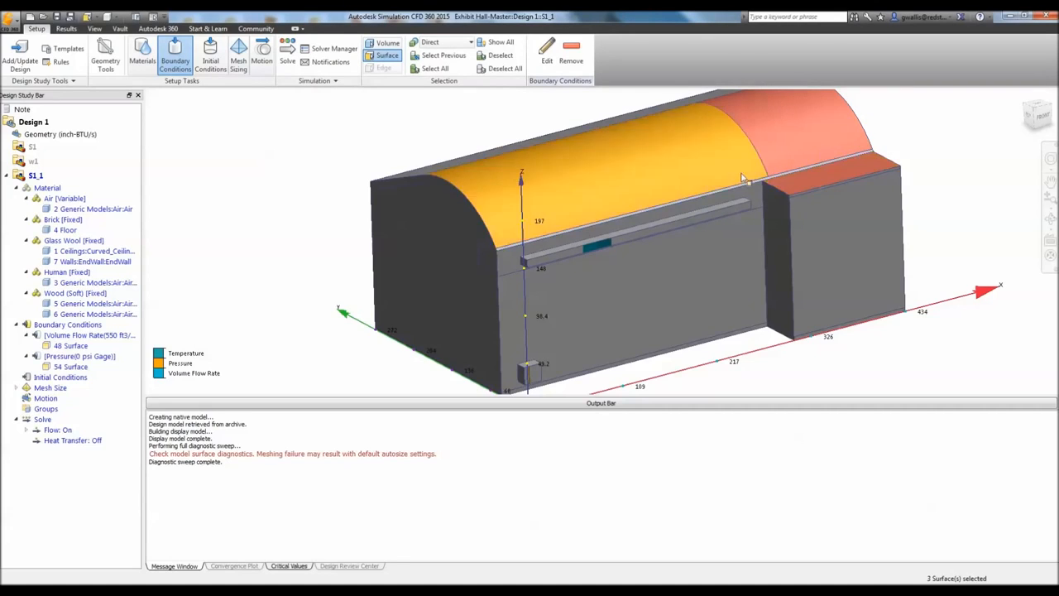
{"action": "left_click", "coordinate": [748, 184]}
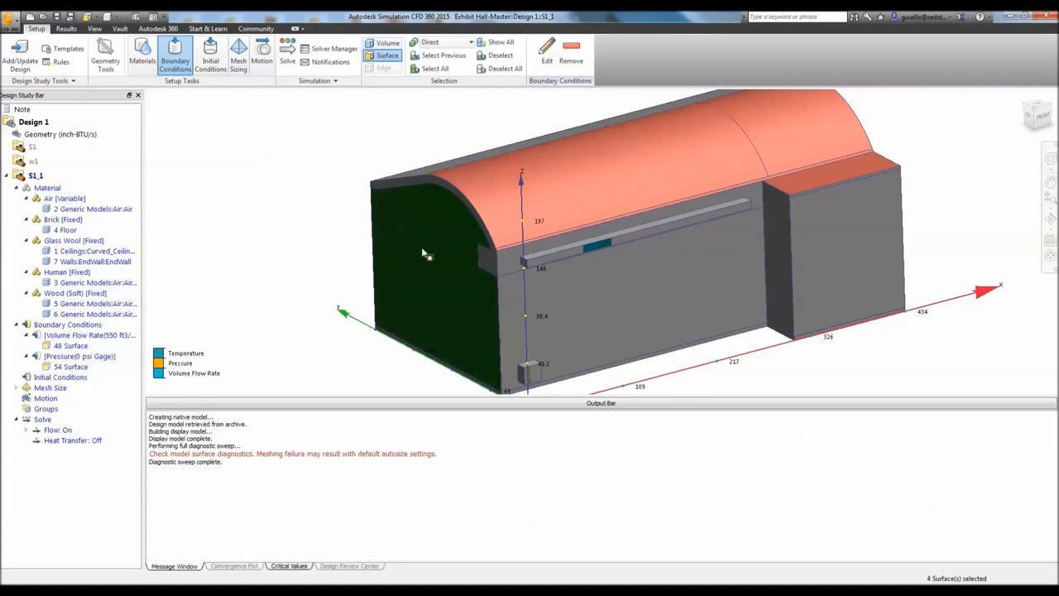
{"action": "left_click", "coordinate": [421, 247]}
{"action": "left_click", "coordinate": [490, 258]}
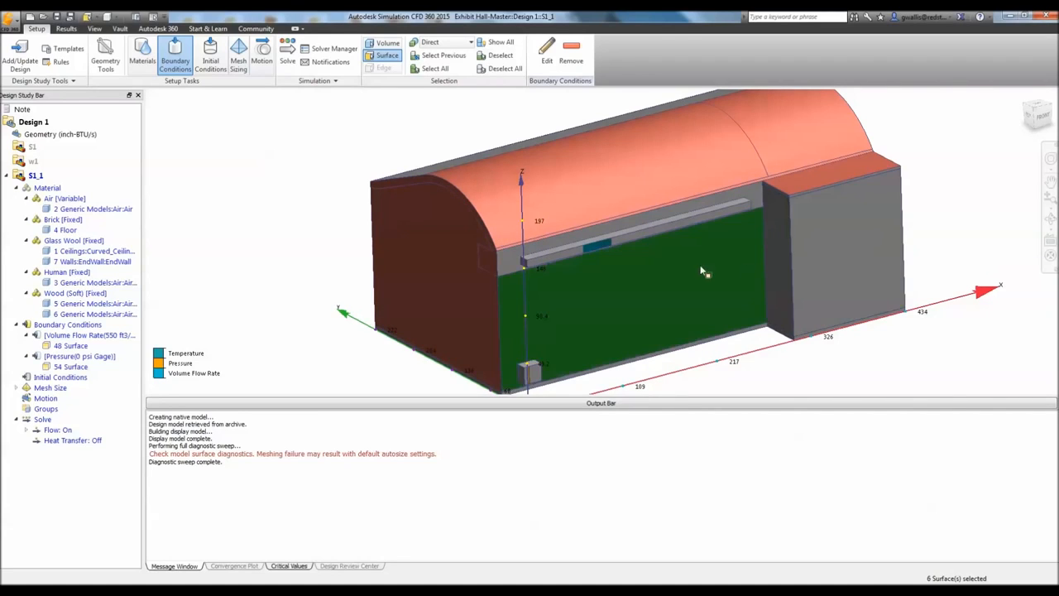
Step: Add the sloping roof with its eave edge, the long back wall, and the opposite end wall with its roof edge to the selection
{"action": "mouse_move", "coordinate": [353, 267]}
{"action": "middle_mouse_down", "text": "shift"}
{"action": "mouse_move", "coordinate": [416, 231]}
{"action": "mouse_move", "coordinate": [567, 238]}
{"action": "mouse_move", "coordinate": [591, 252]}
{"action": "middle_mouse_up", "text": "shift"}
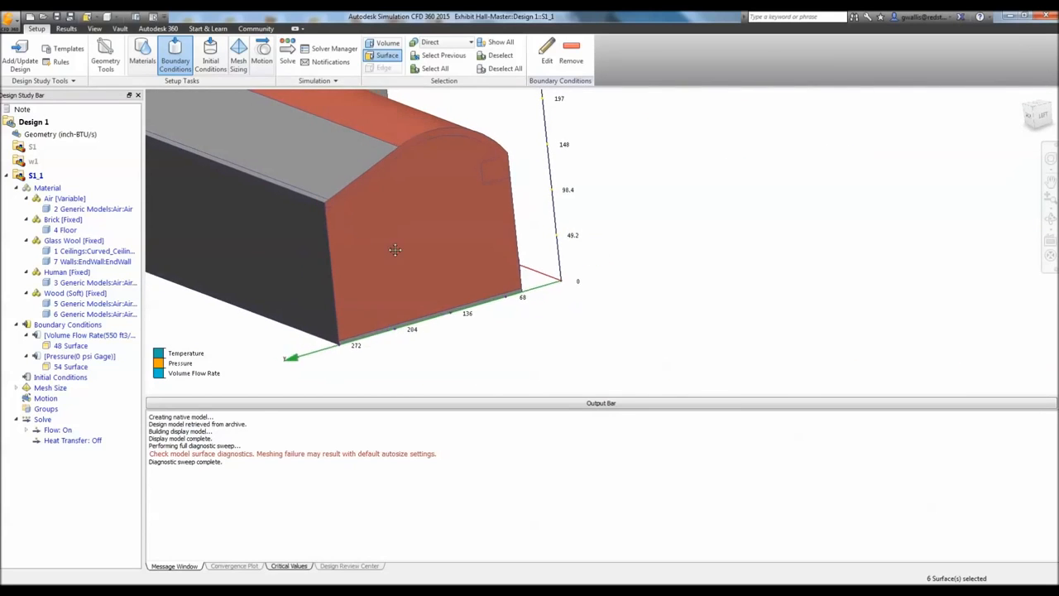
{"action": "middle_click_drag", "start_coordinate": [394, 247], "coordinate": [725, 324]}
{"action": "left_click", "coordinate": [596, 235]}
{"action": "left_click", "coordinate": [622, 265]}
{"action": "left_click", "coordinate": [606, 293]}
{"action": "left_click", "coordinate": [491, 262]}
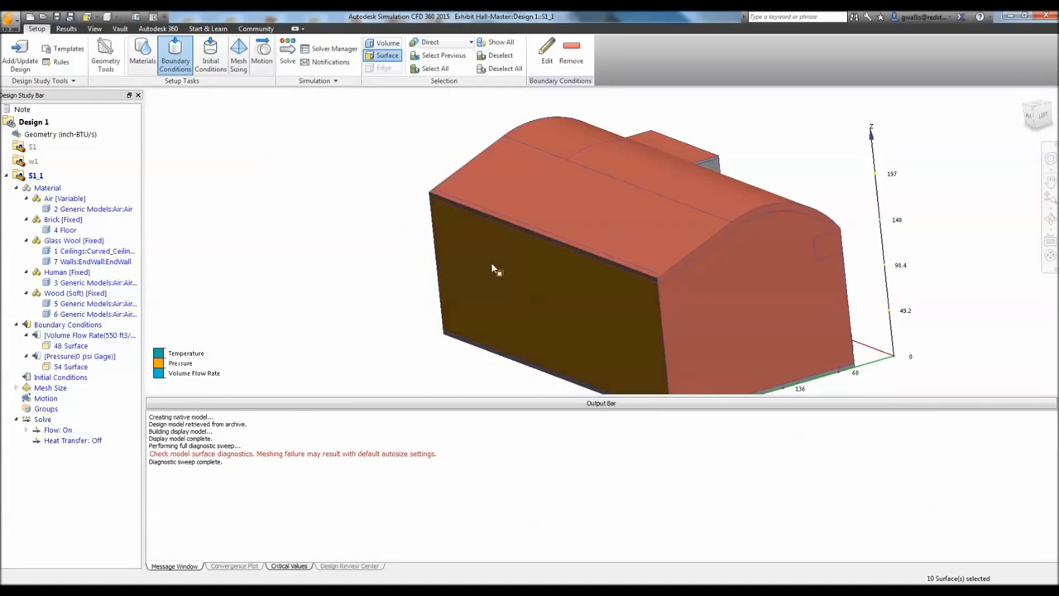
{"action": "mouse_move", "coordinate": [497, 268]}
{"action": "middle_mouse_down", "text": "shift"}
{"action": "mouse_move", "coordinate": [543, 244]}
{"action": "mouse_move", "coordinate": [621, 243]}
{"action": "mouse_move", "coordinate": [712, 252]}
{"action": "mouse_move", "coordinate": [740, 281]}
{"action": "middle_mouse_up", "text": "shift"}
{"action": "left_click", "coordinate": [745, 308]}
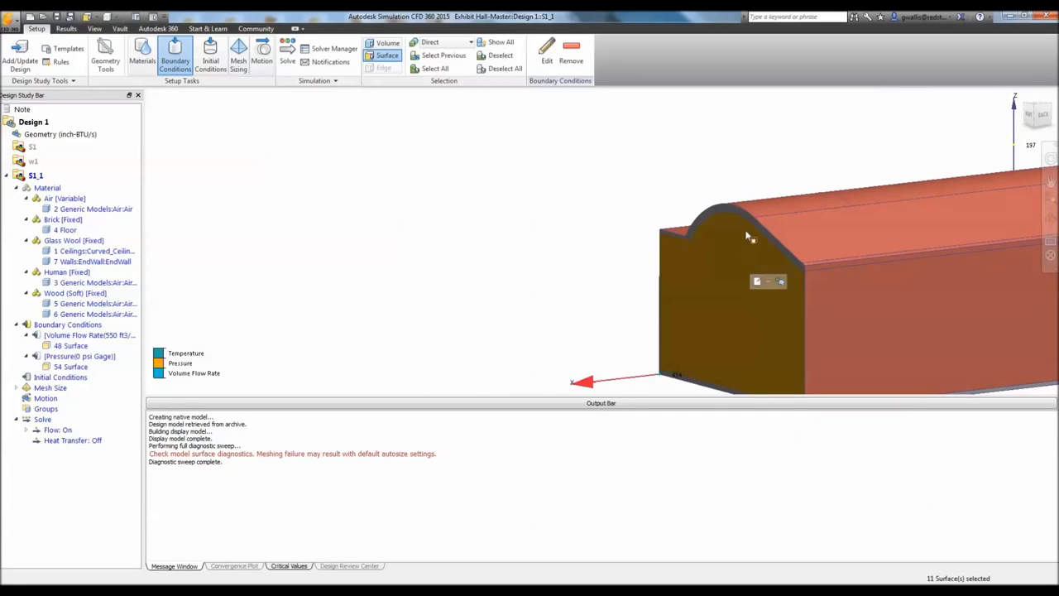
{"action": "left_click", "coordinate": [742, 215]}
{"action": "scroll", "coordinate": [799, 271], "scroll_direction": "down", "scroll_amount": 1}
{"action": "middle_click_drag", "start_coordinate": [799, 272], "coordinate": [516, 250]}
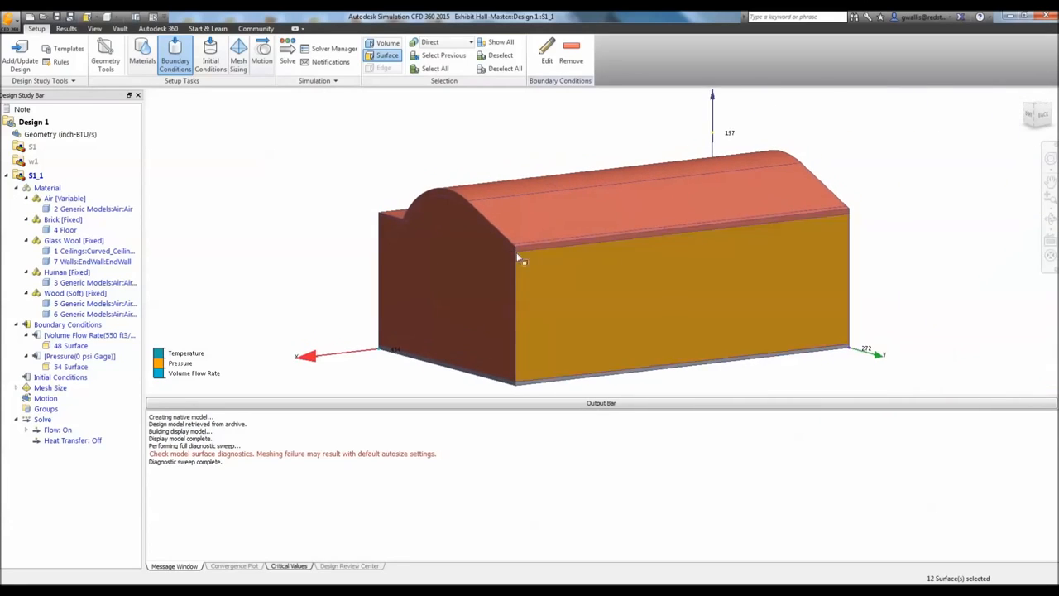
{"action": "middle_click_drag", "start_coordinate": [607, 257], "coordinate": [591, 253], "text": "shift"}
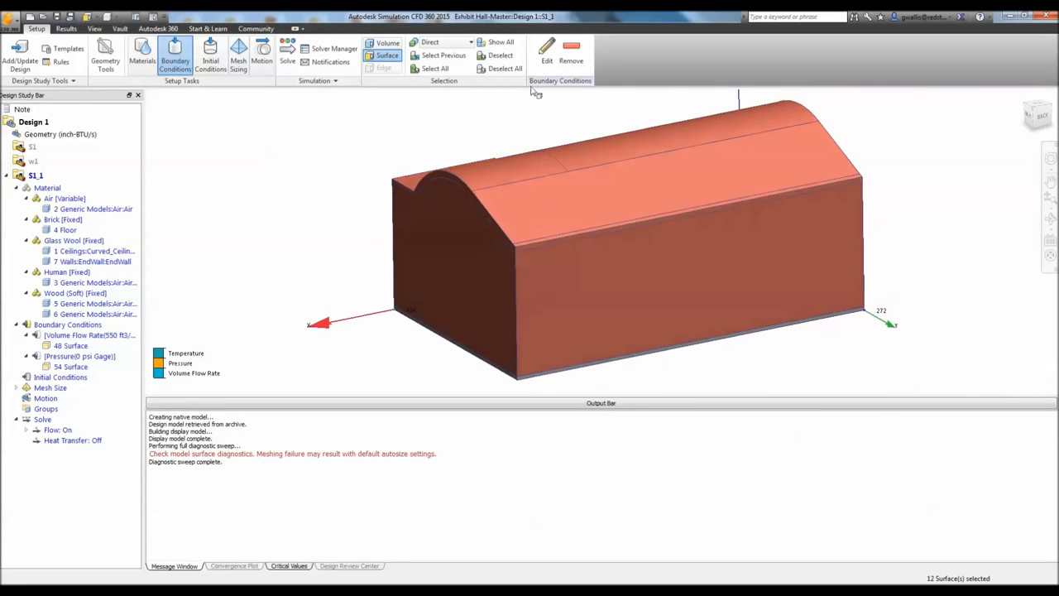
Step: Start a Film Coefficient boundary condition on the selected exterior surfaces and set its coefficient units to BTU/ft2/h/R
{"action": "left_click", "coordinate": [543, 60]}
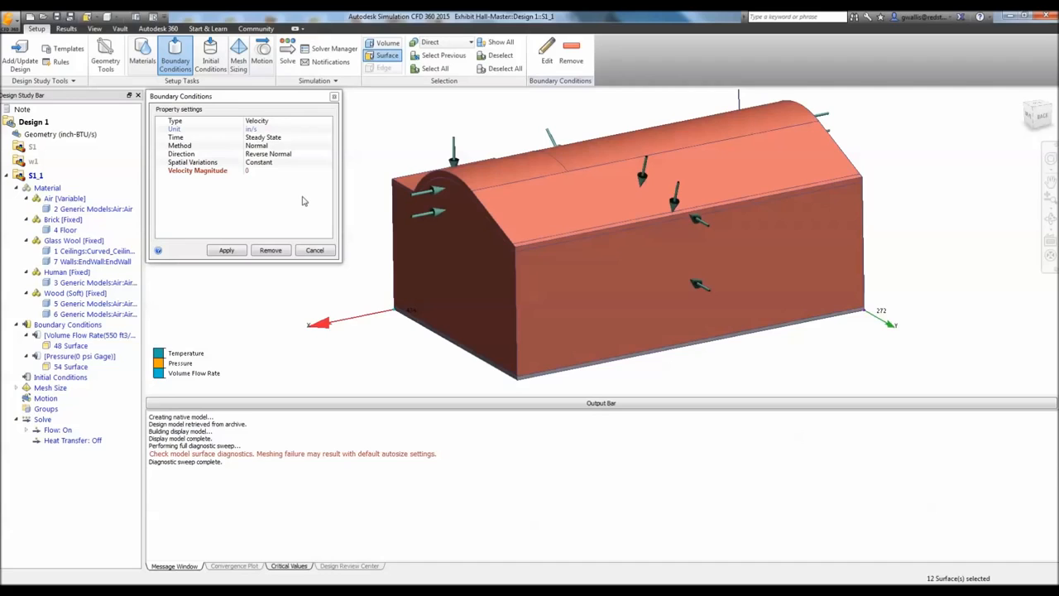
{"action": "left_click", "coordinate": [258, 121]}
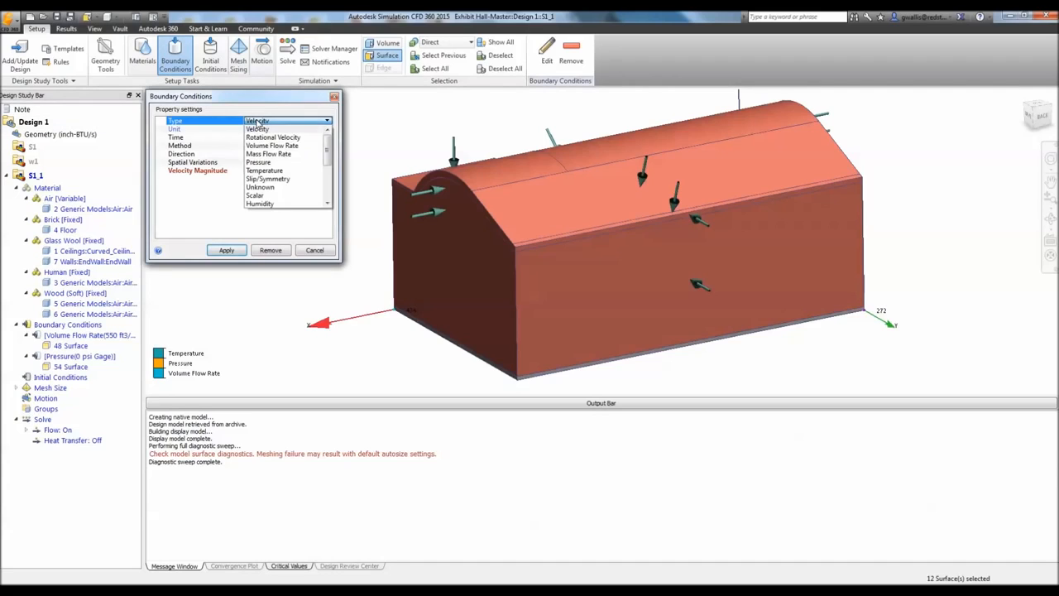
{"action": "scroll", "coordinate": [328, 150], "scroll_direction": "down", "scroll_amount": 3}
{"action": "left_click", "coordinate": [288, 188]}
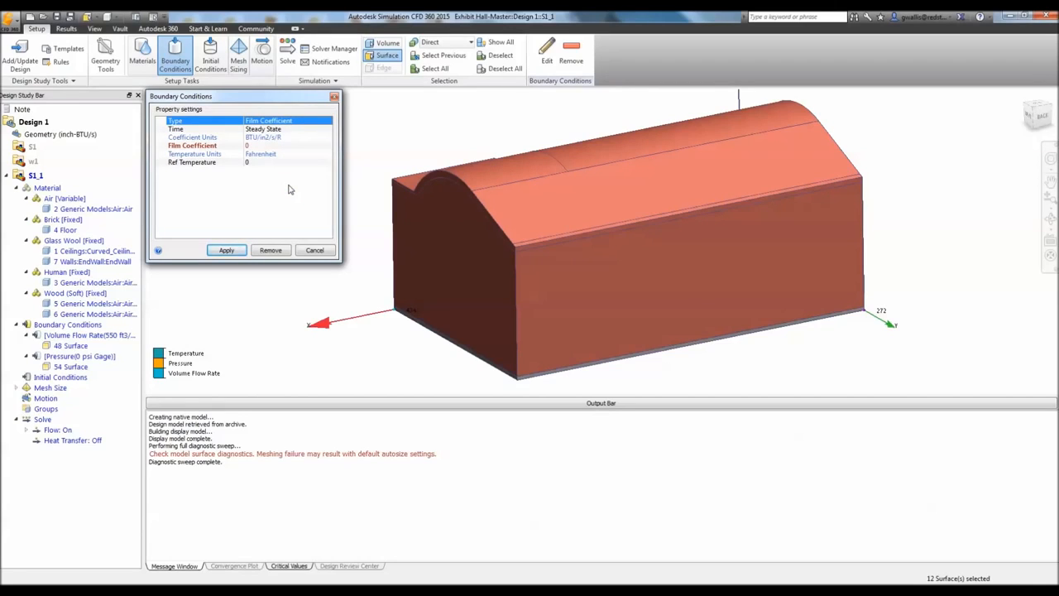
{"action": "left_click", "coordinate": [275, 137]}
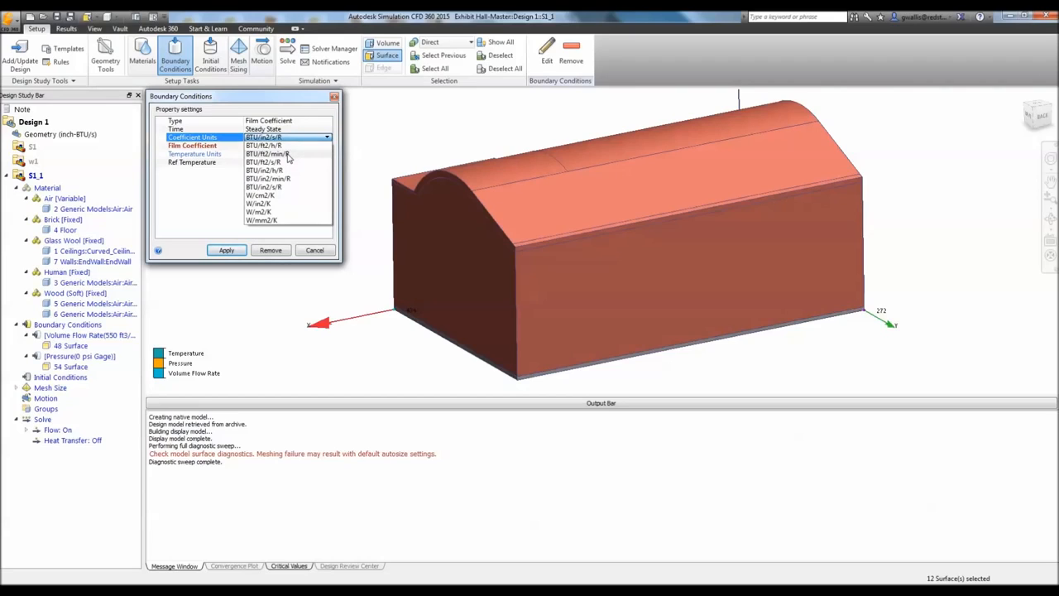
{"action": "left_click", "coordinate": [281, 146]}
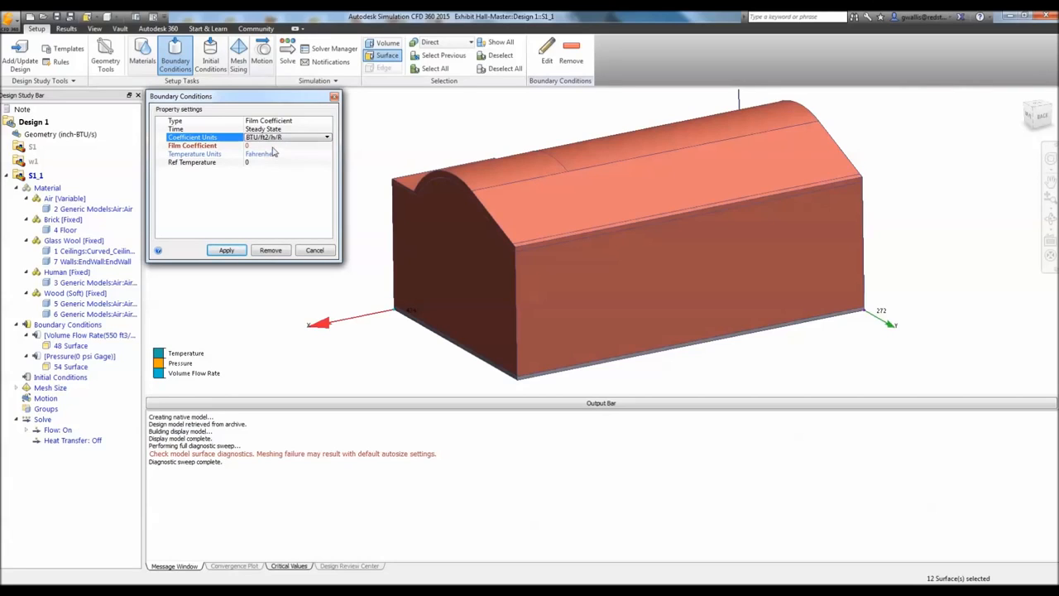
Step: Set the film coefficient to 3.5 and the reference temperature to 100 Fahrenheit, and apply it to the exterior surfaces
{"action": "left_click", "coordinate": [273, 146]}
{"action": "type", "text": "3.5"}
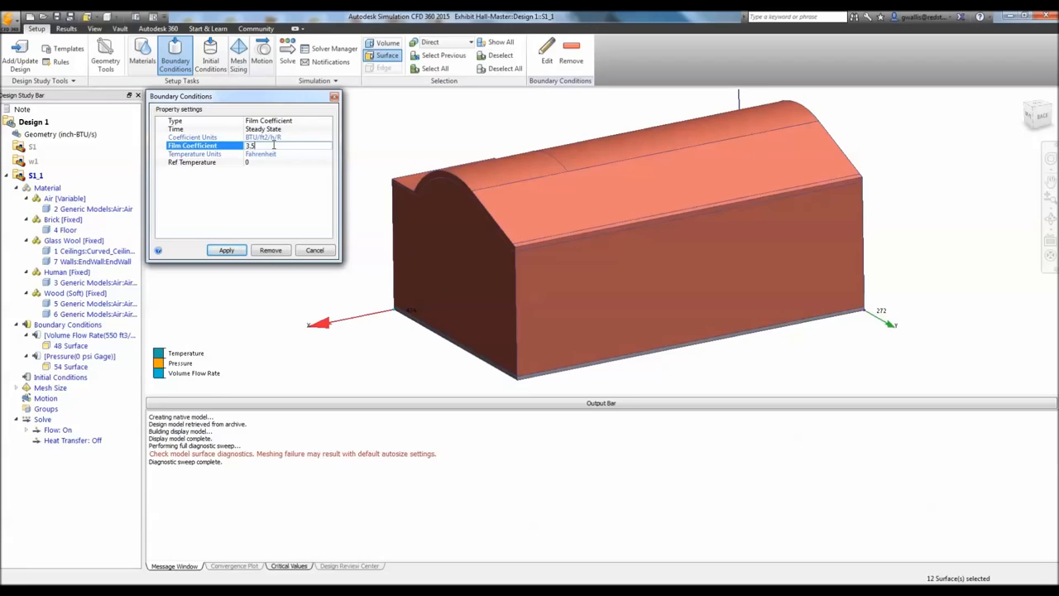
{"action": "left_click", "coordinate": [258, 162]}
{"action": "type", "text": "100"}
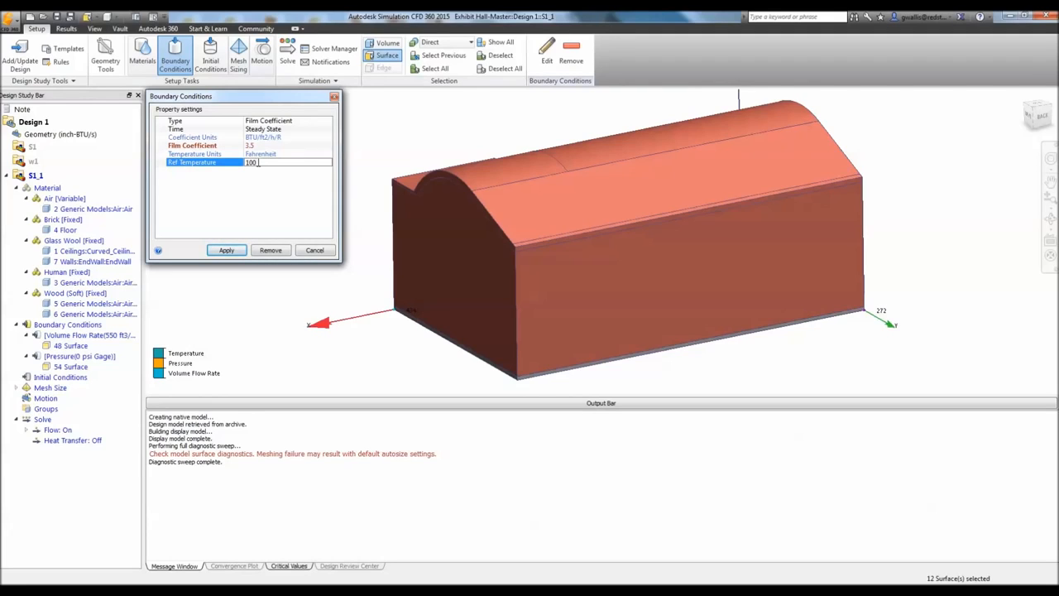
{"action": "left_click", "coordinate": [217, 250]}
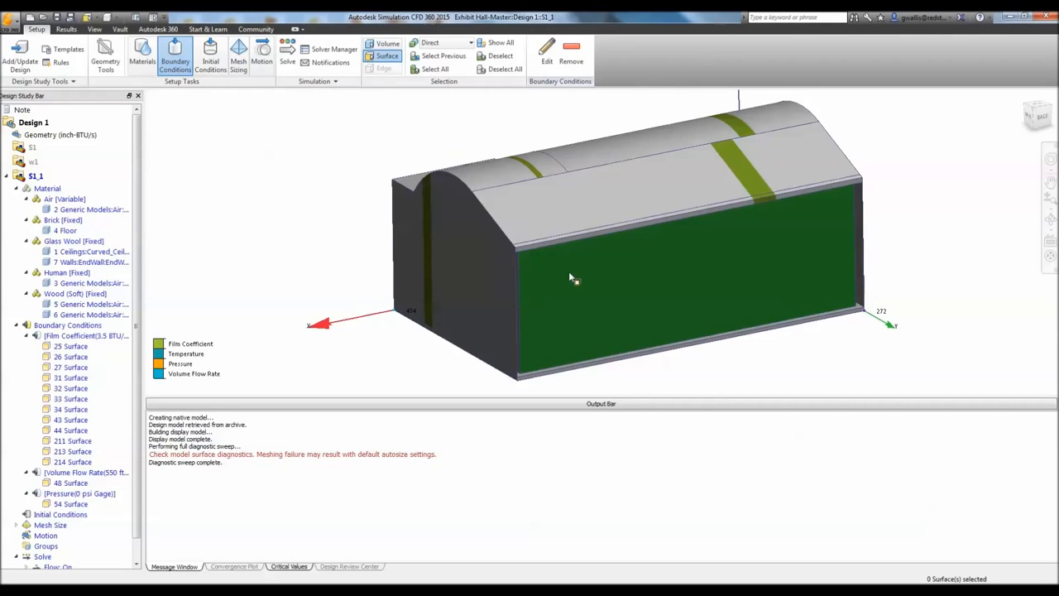
Step: Switch to volume selection and hide the wall and room air volumes to expose the seated person and benches
{"action": "left_click", "coordinate": [374, 46]}
{"action": "middle_click", "coordinate": [620, 283], "text": "ctrl"}
{"action": "middle_click", "coordinate": [621, 285], "text": "ctrl"}
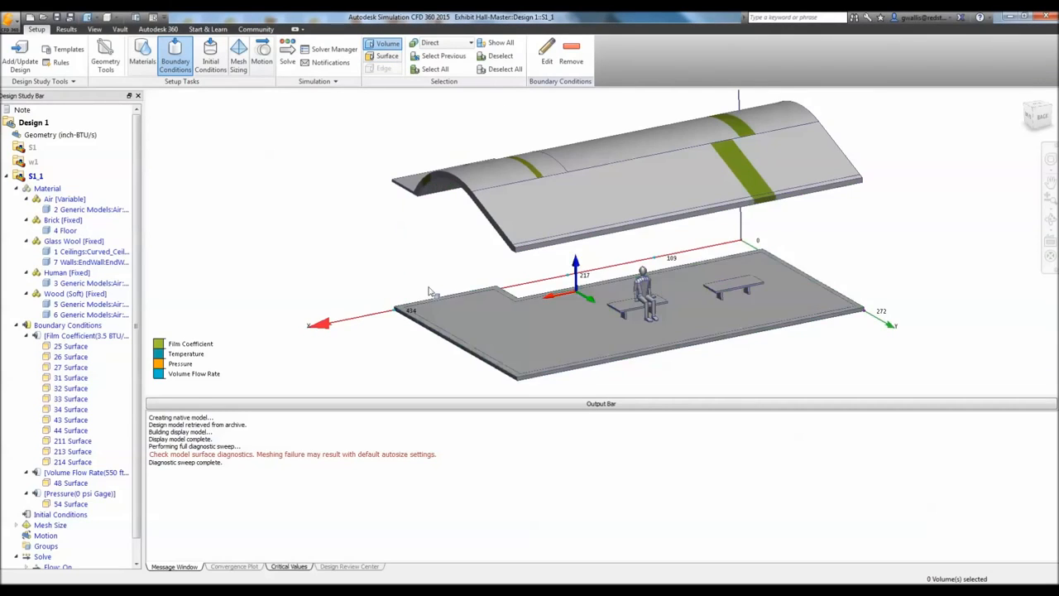
{"action": "mouse_move", "coordinate": [629, 308]}
{"action": "middle_mouse_down", "text": "shift"}
{"action": "mouse_move", "coordinate": [613, 272]}
{"action": "mouse_move", "coordinate": [674, 393]}
{"action": "mouse_move", "coordinate": [623, 302]}
{"action": "middle_mouse_up", "text": "shift"}
{"action": "scroll", "coordinate": [679, 377], "scroll_direction": "up", "scroll_amount": 5}
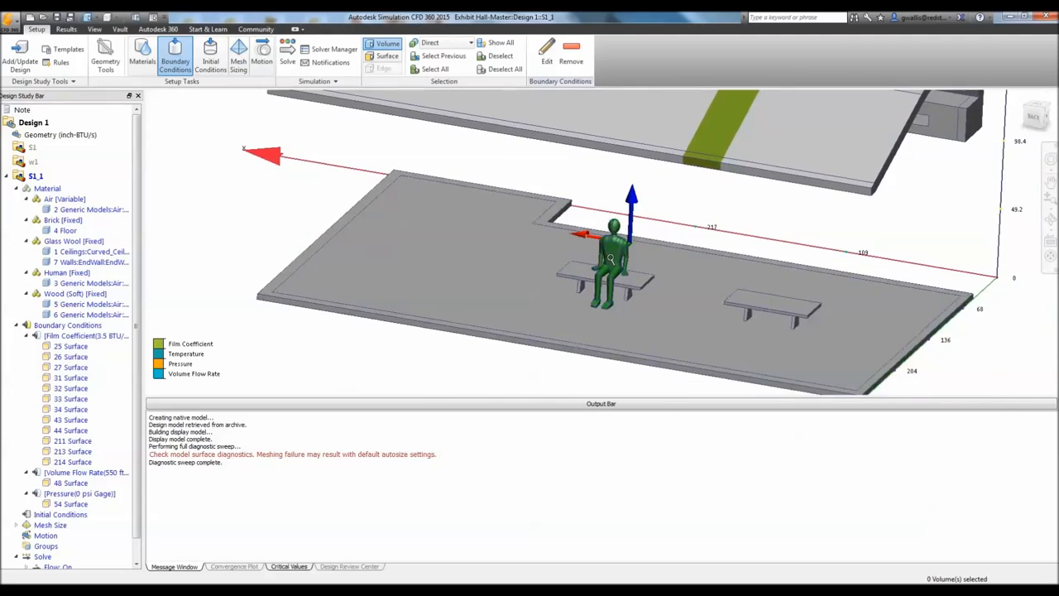
{"action": "scroll", "coordinate": [612, 259], "scroll_direction": "up", "scroll_amount": 4}
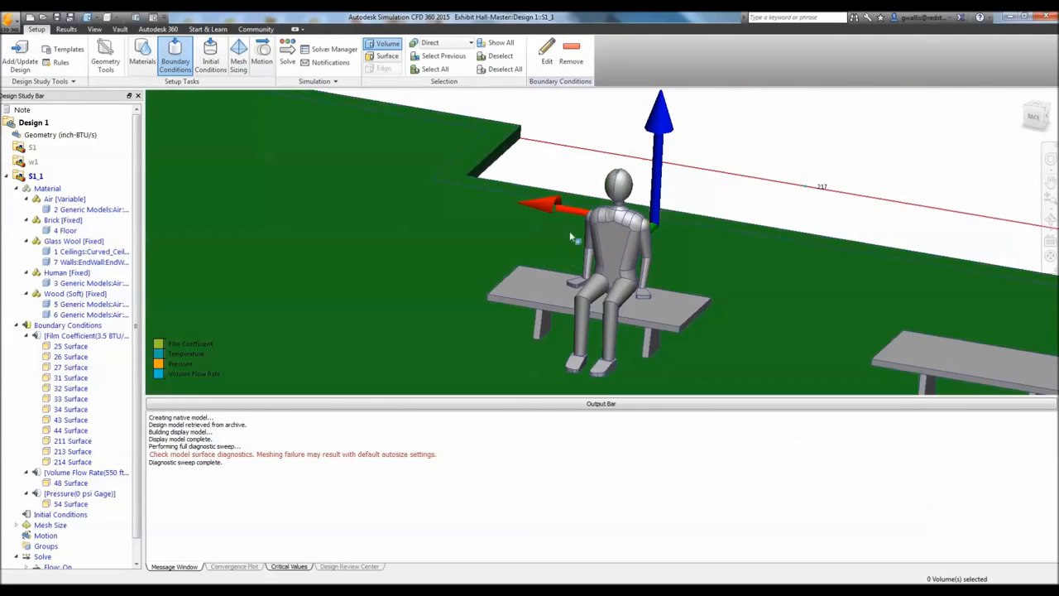
Step: Apply a steady-state total heat generation of 60 W to the seated person's volume
{"action": "left_click", "coordinate": [620, 237]}
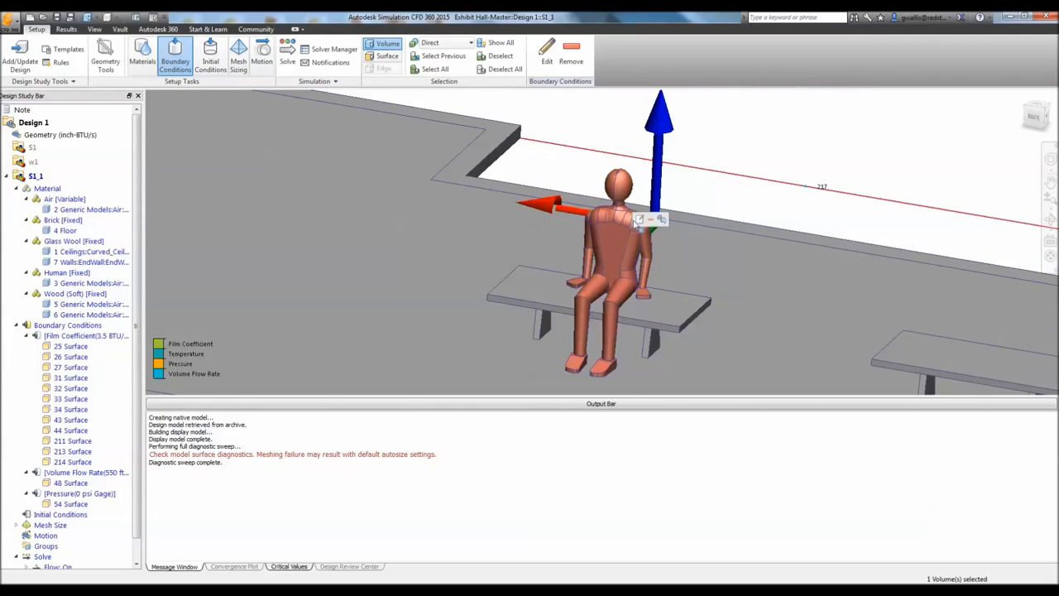
{"action": "left_click", "coordinate": [639, 219]}
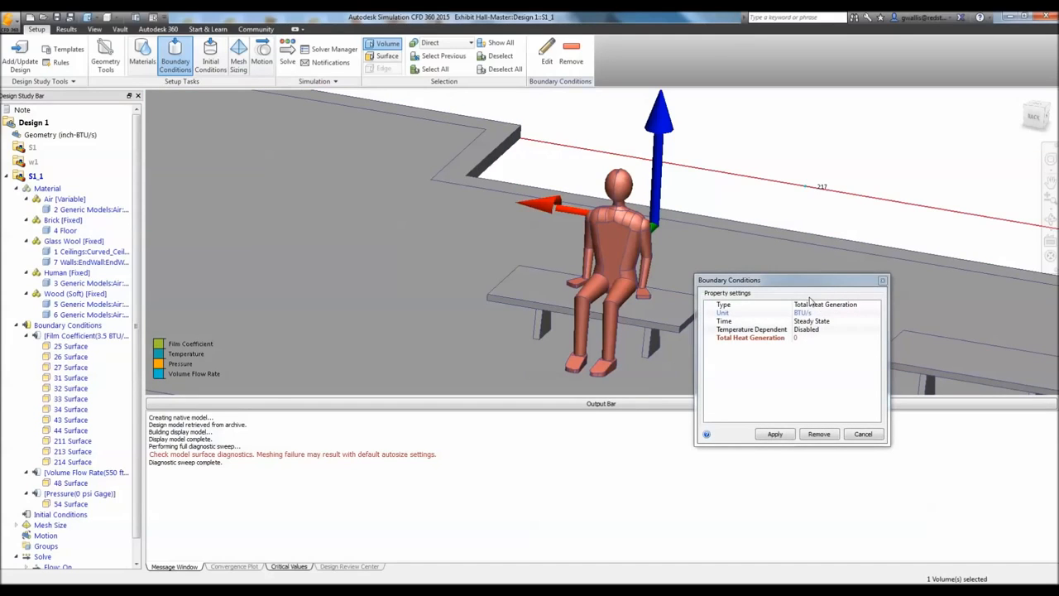
{"action": "left_click", "coordinate": [813, 313]}
{"action": "left_click", "coordinate": [812, 346]}
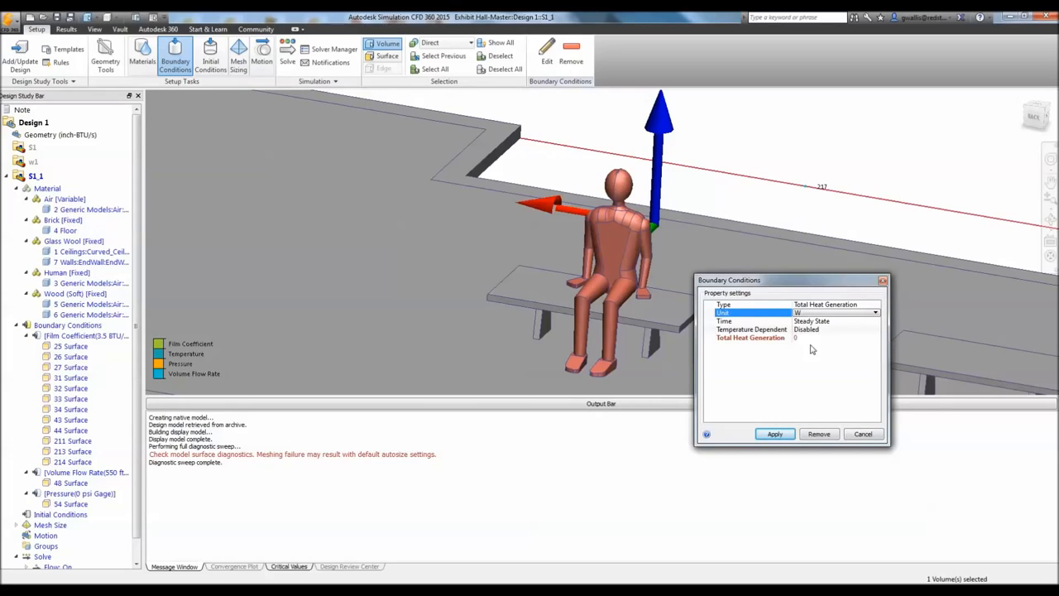
{"action": "left_click", "coordinate": [807, 338]}
{"action": "type", "text": "6"}
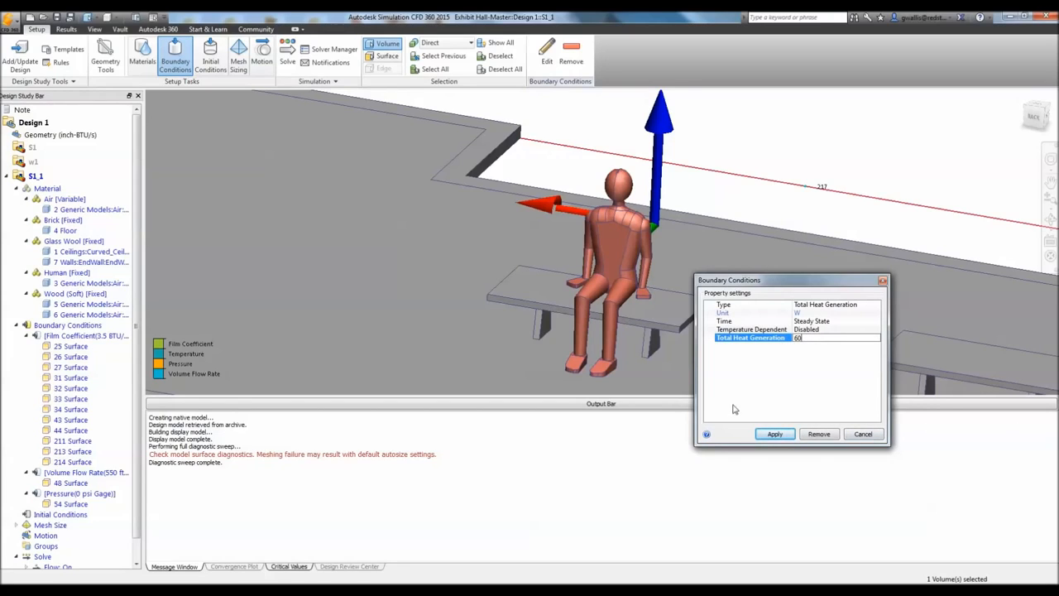
{"action": "left_click", "coordinate": [776, 435]}
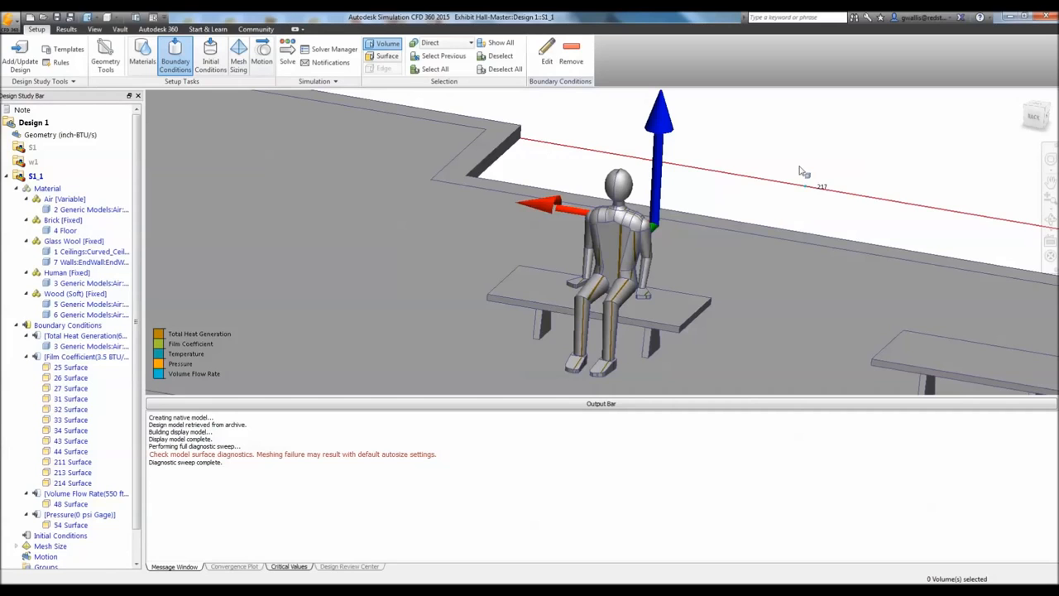
Step: Move on to mesh sizing and autosize the mesh for the model
{"action": "scroll", "coordinate": [491, 231], "scroll_direction": "down", "scroll_amount": 5}
{"action": "scroll", "coordinate": [491, 231], "scroll_direction": "down", "scroll_amount": 5}
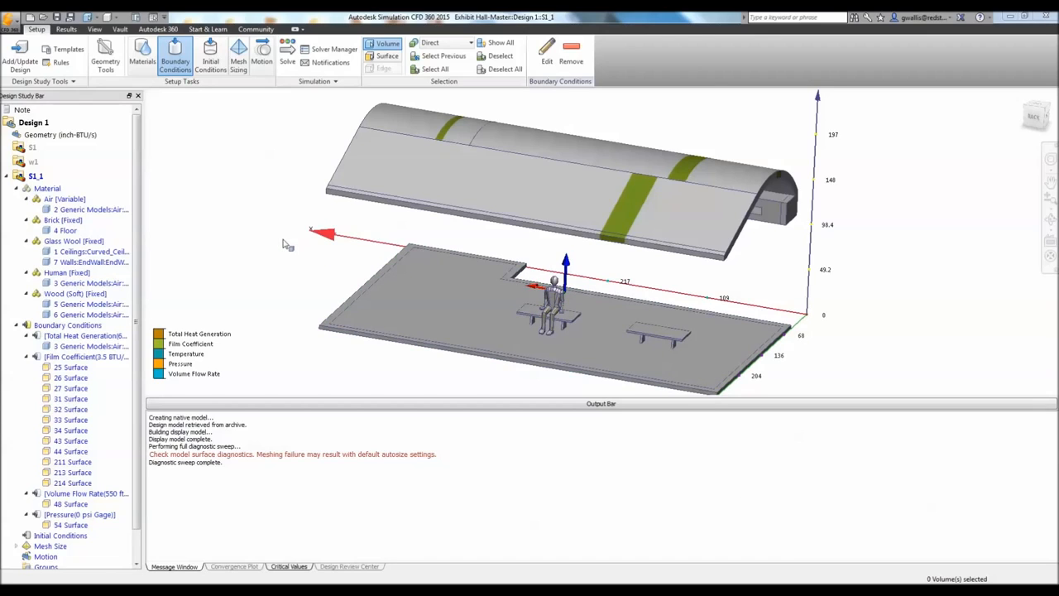
{"action": "left_click", "coordinate": [239, 53]}
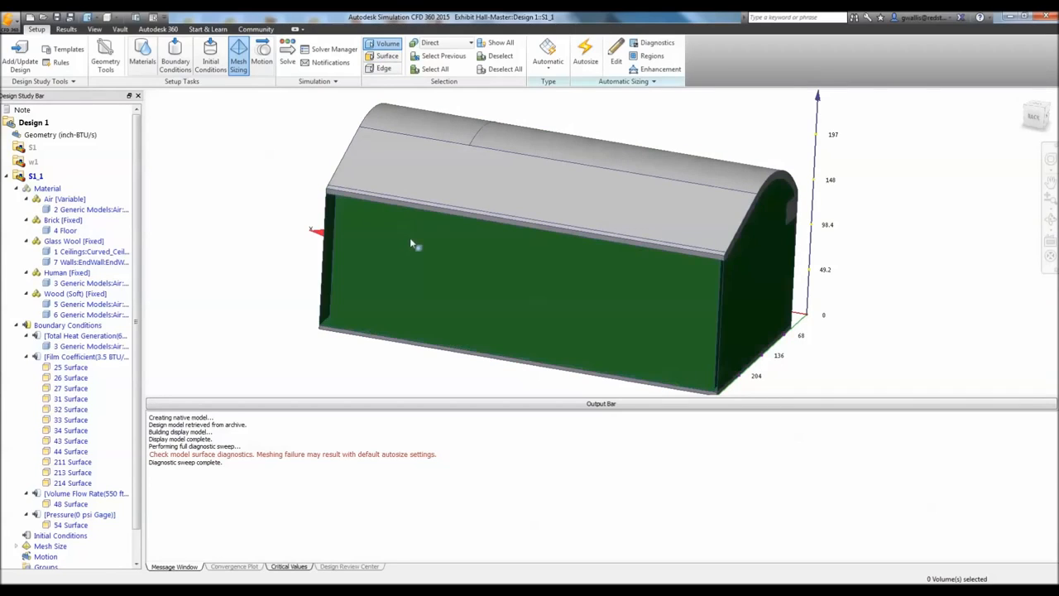
{"action": "left_click", "coordinate": [591, 54]}
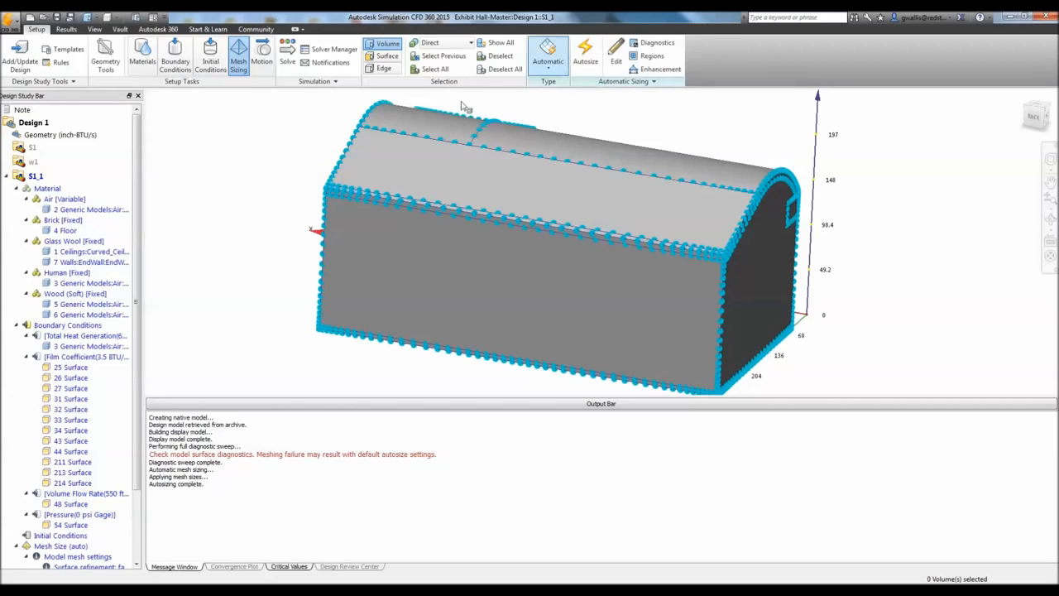
Step: Select all volumes and rerun the automatic mesh sizing, agreeing to continue over the previous autosizing
{"action": "right_click", "coordinate": [292, 124]}
{"action": "left_click", "coordinate": [322, 160]}
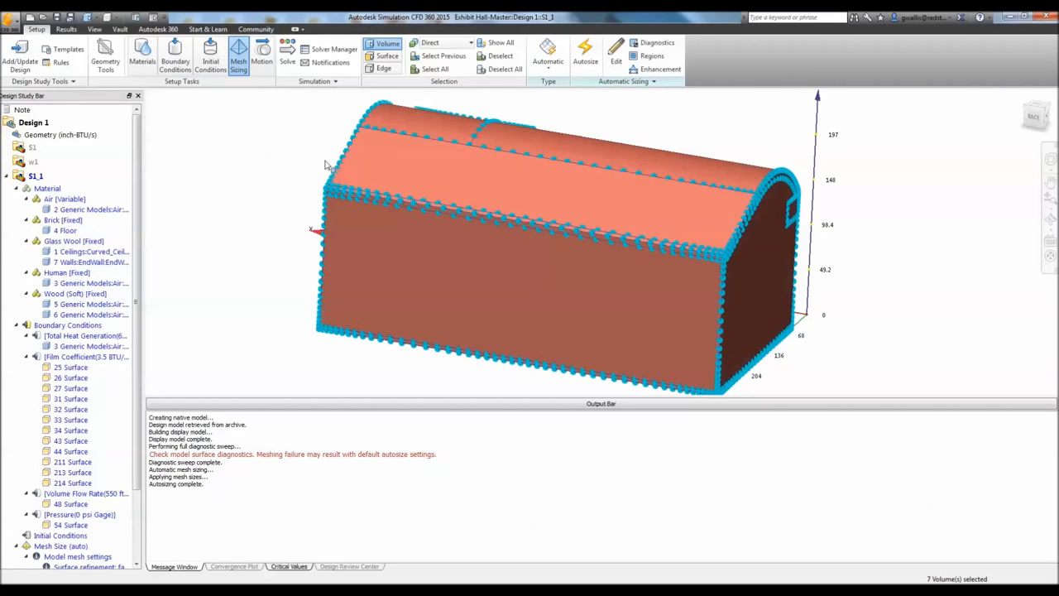
{"action": "left_click", "coordinate": [585, 55]}
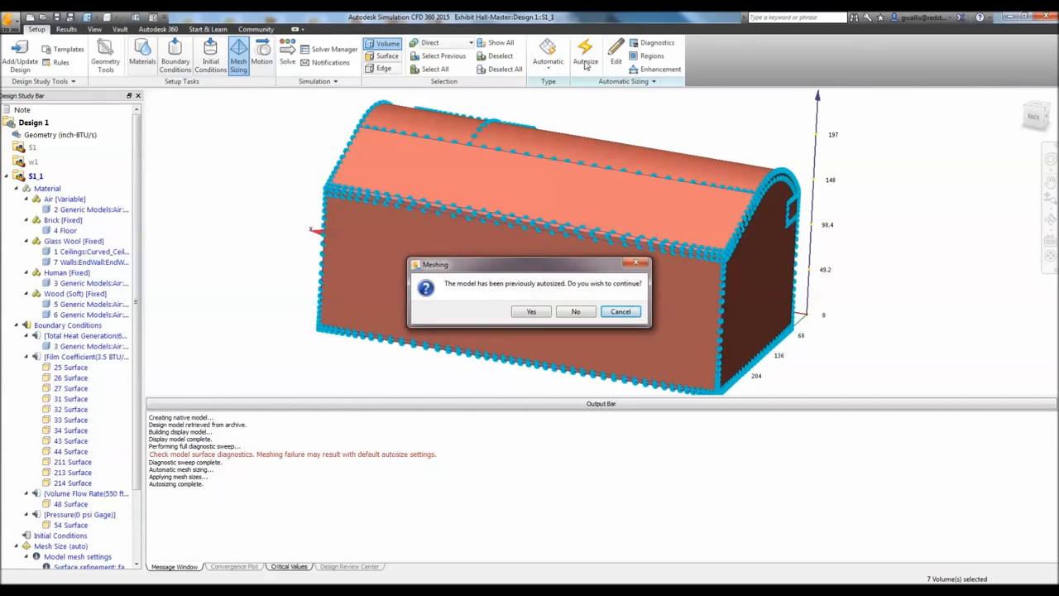
{"action": "left_click", "coordinate": [531, 312]}
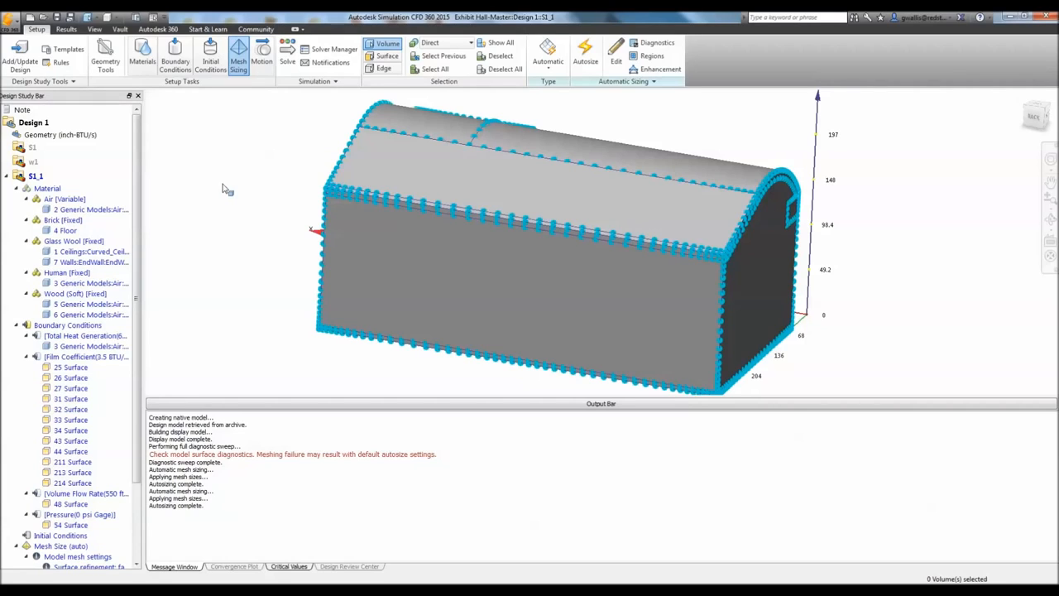
Step: Select all volumes and preview the surface mesh on the building
{"action": "right_click", "coordinate": [891, 225]}
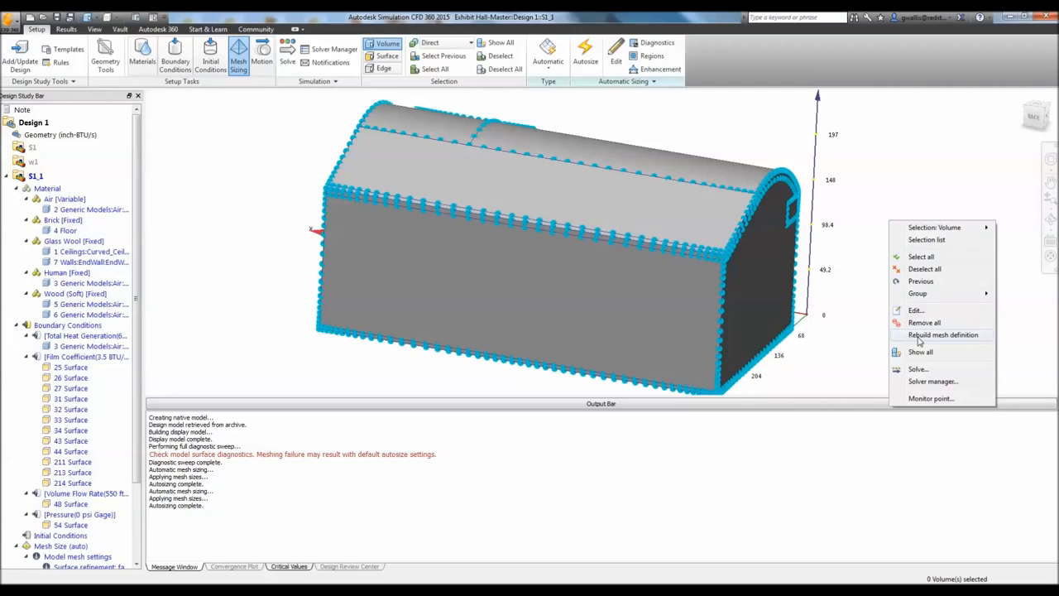
{"action": "mouse_move", "coordinate": [914, 294]}
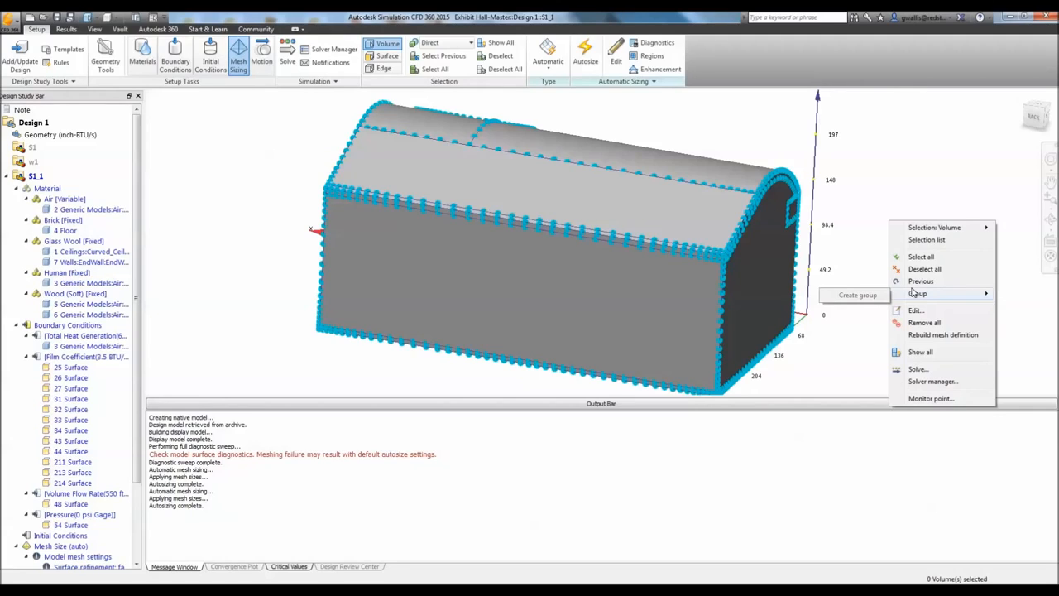
{"action": "left_click", "coordinate": [920, 260]}
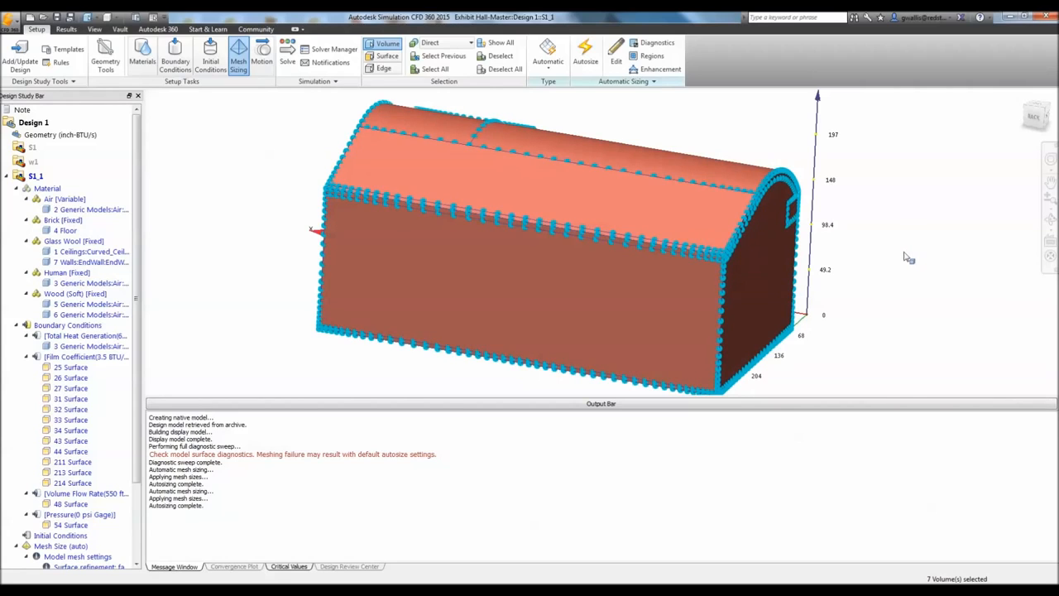
{"action": "right_click", "coordinate": [905, 252]}
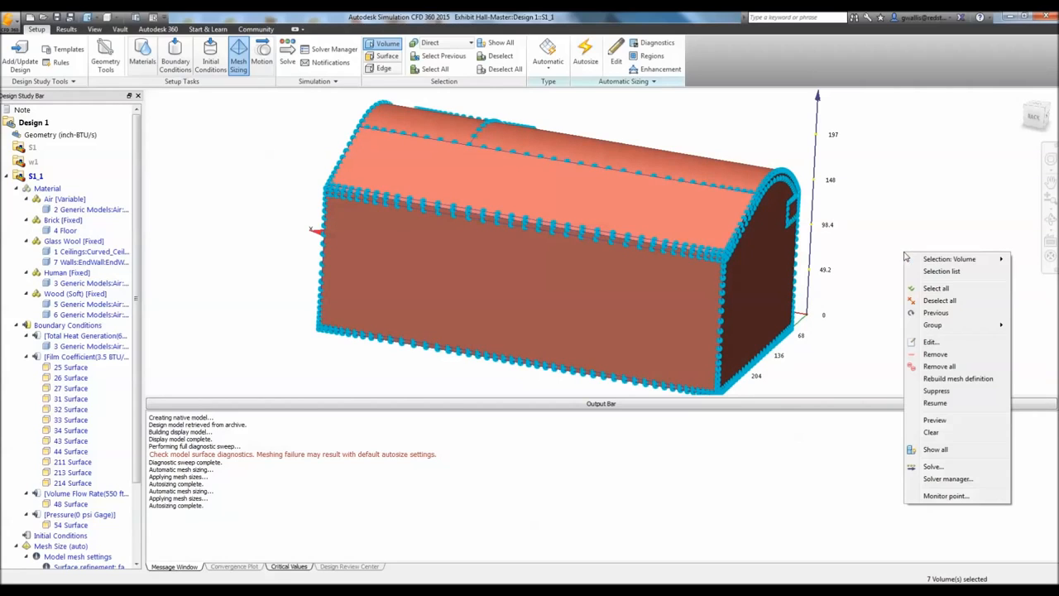
{"action": "left_click", "coordinate": [934, 420]}
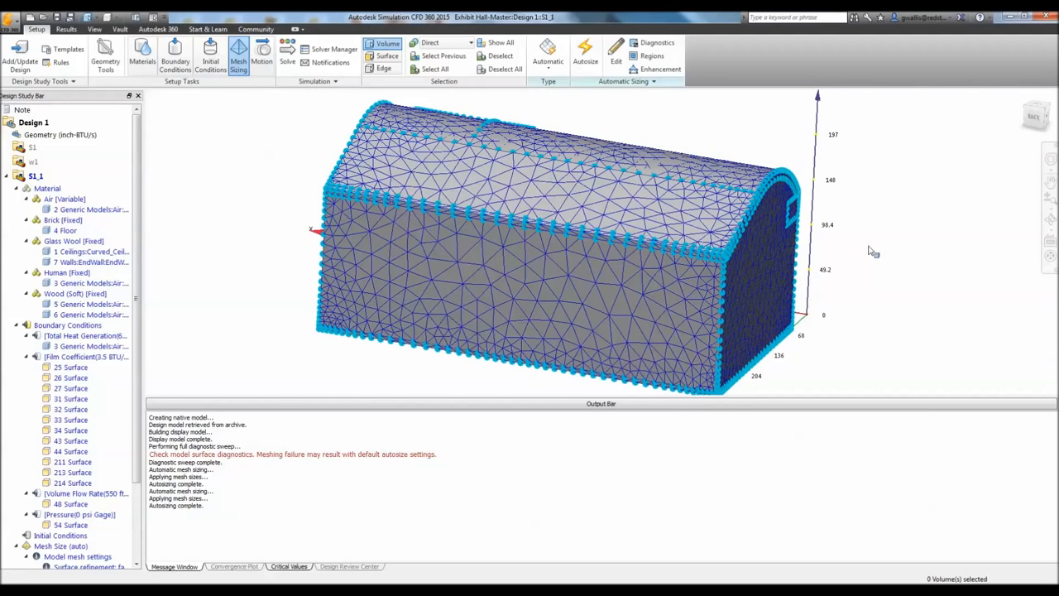
Step: Hide the wall and room air volumes and examine the previewed mesh on the seated person, benches and floor
{"action": "mouse_move", "coordinate": [851, 276]}
{"action": "middle_mouse_down", "text": "shift"}
{"action": "mouse_move", "coordinate": [732, 257]}
{"action": "mouse_move", "coordinate": [584, 207]}
{"action": "mouse_move", "coordinate": [589, 135]}
{"action": "mouse_move", "coordinate": [596, 194]}
{"action": "mouse_move", "coordinate": [760, 263]}
{"action": "mouse_move", "coordinate": [964, 306]}
{"action": "mouse_move", "coordinate": [822, 290]}
{"action": "mouse_move", "coordinate": [843, 298]}
{"action": "middle_mouse_up", "text": "shift"}
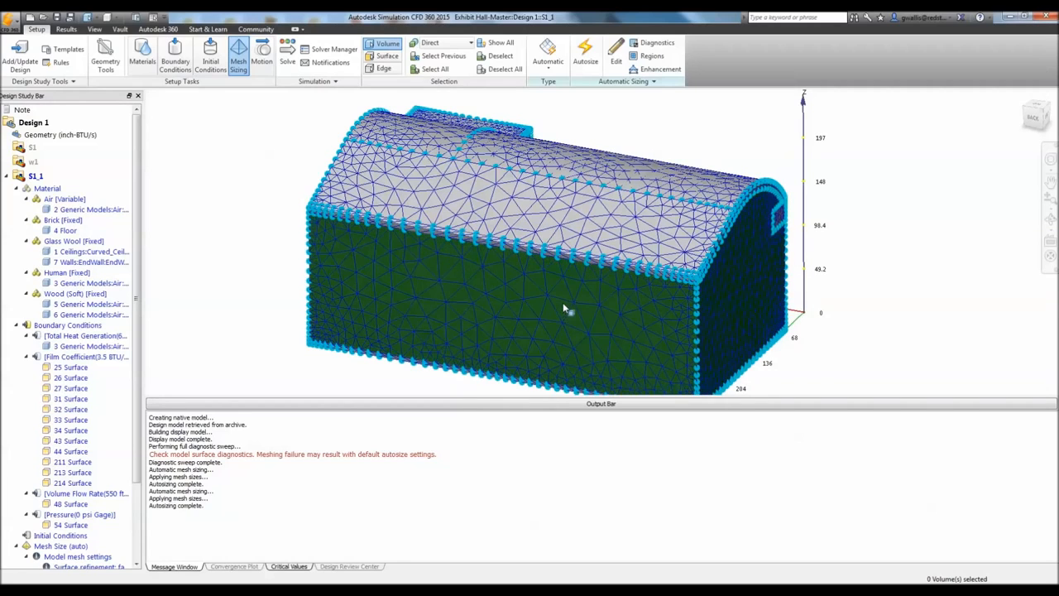
{"action": "middle_click", "coordinate": [530, 284], "text": "ctrl"}
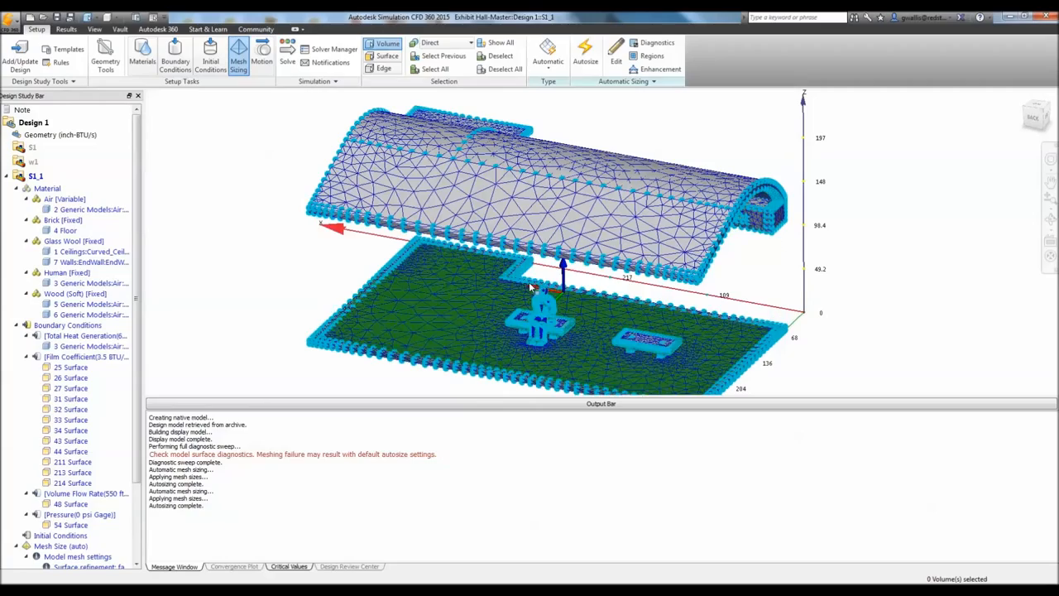
{"action": "scroll", "coordinate": [500, 346], "scroll_direction": "up", "scroll_amount": 10}
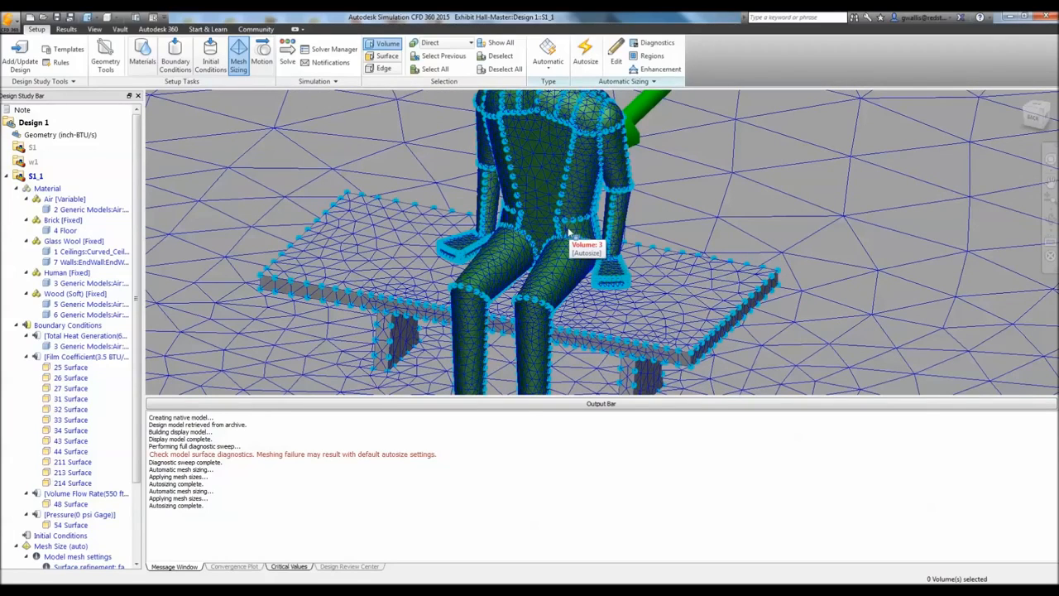
{"action": "scroll", "coordinate": [568, 232], "scroll_direction": "down", "scroll_amount": 10}
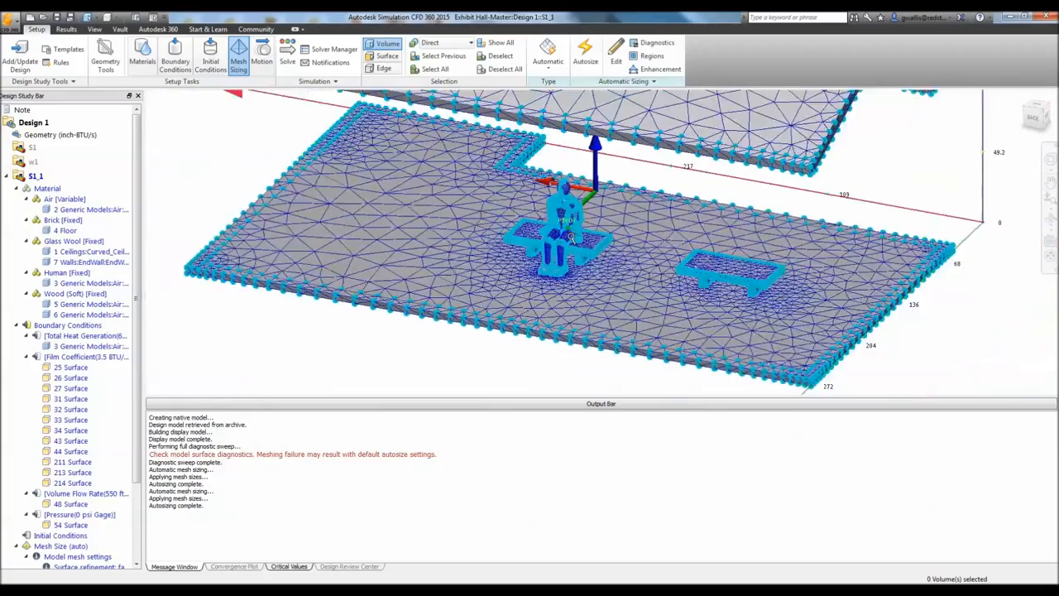
Step: Select all volumes and clear the mesh preview from the model
{"action": "right_click", "coordinate": [372, 324]}
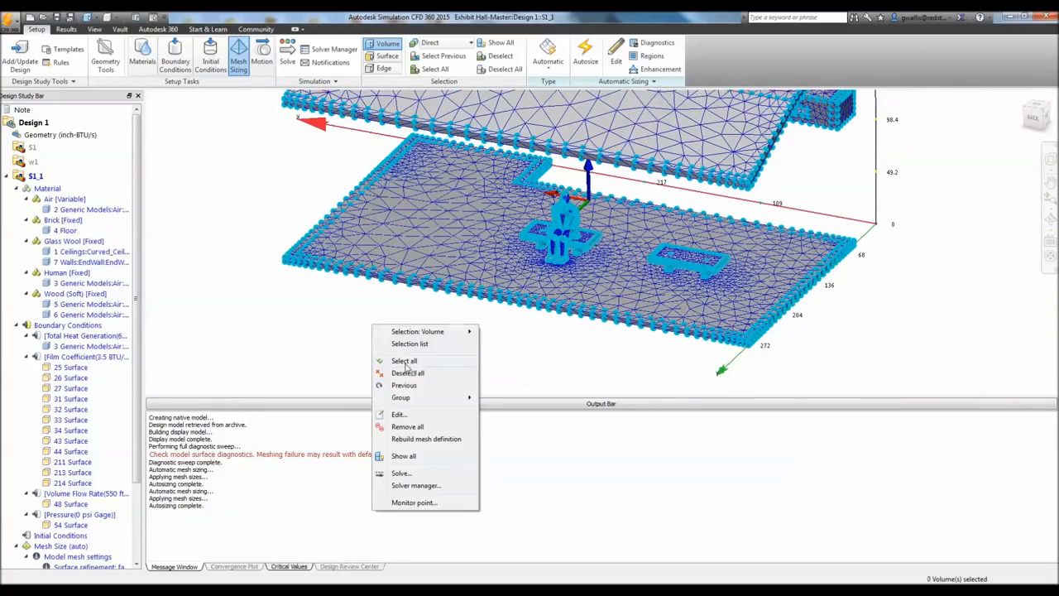
{"action": "left_click", "coordinate": [411, 361]}
{"action": "right_click", "coordinate": [398, 345]}
{"action": "left_click", "coordinate": [425, 526]}
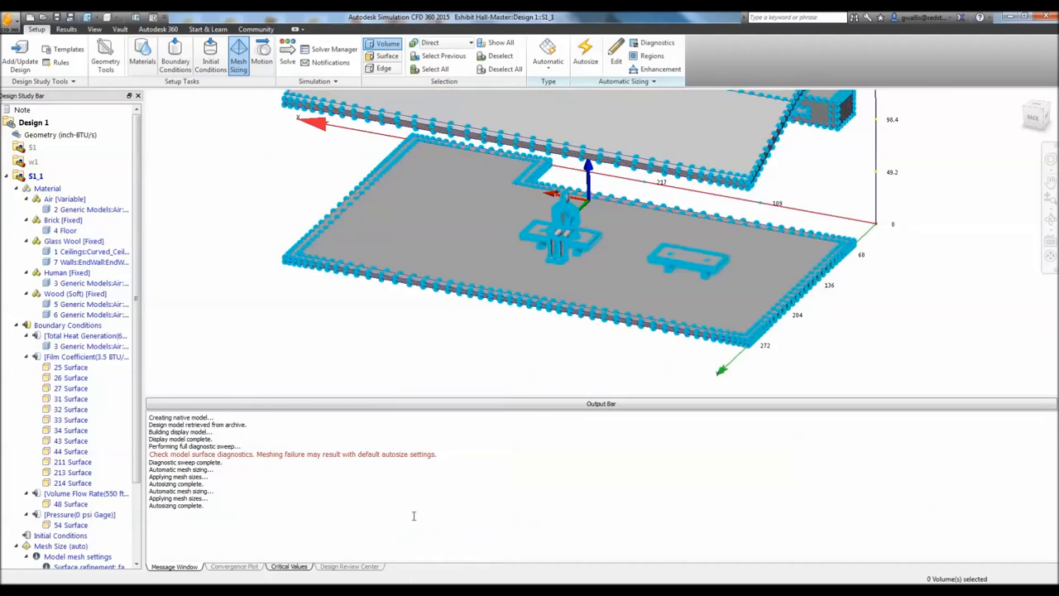
{"action": "scroll", "coordinate": [530, 273], "scroll_direction": "down", "scroll_amount": 3}
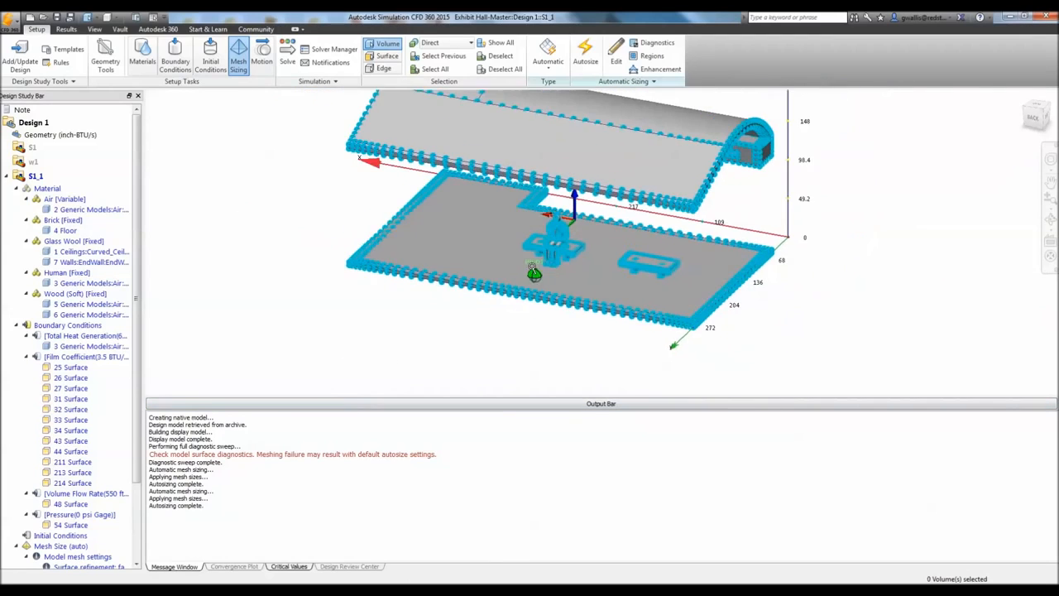
{"action": "middle_click_drag", "start_coordinate": [525, 249], "coordinate": [515, 296]}
{"action": "scroll", "coordinate": [515, 295], "scroll_direction": "down", "scroll_amount": 1}
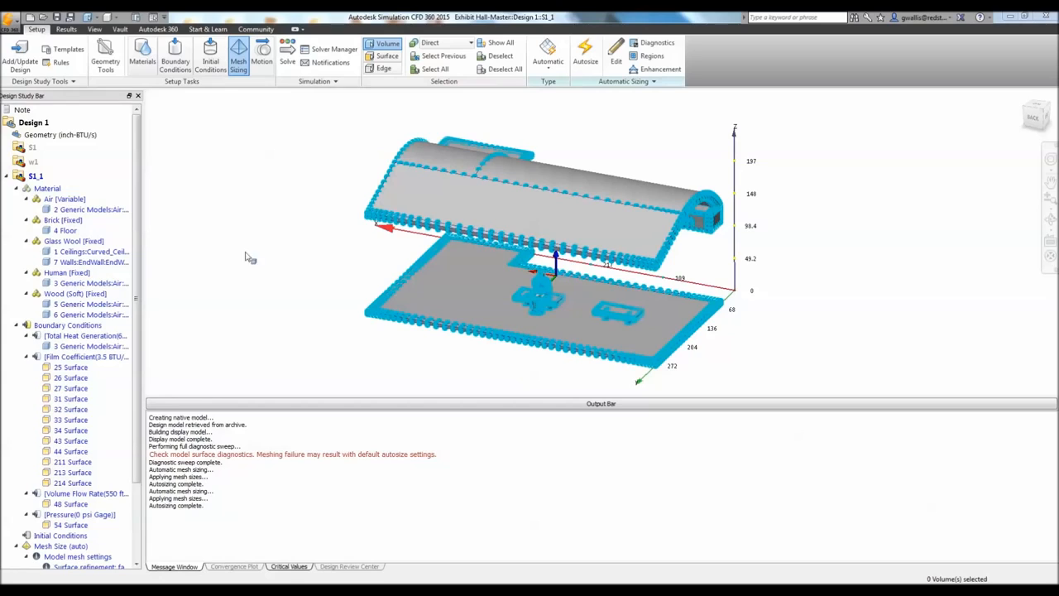
Step: Add thermal comfort to the result quantities of the solve setup
{"action": "left_click", "coordinate": [289, 52]}
{"action": "left_click_drag", "start_coordinate": [702, 307], "coordinate": [558, 166]}
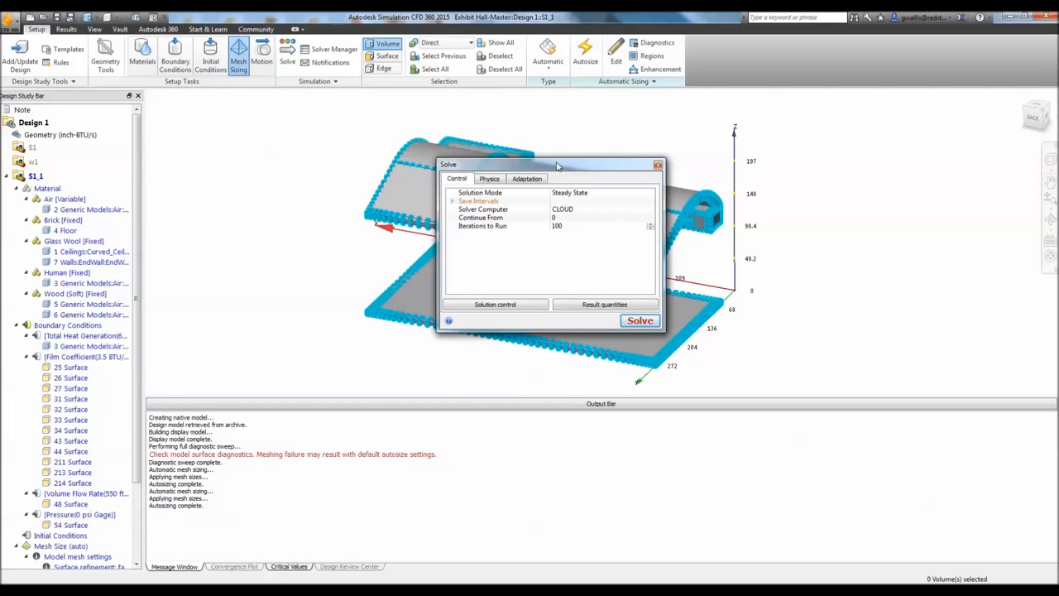
{"action": "left_click", "coordinate": [597, 306]}
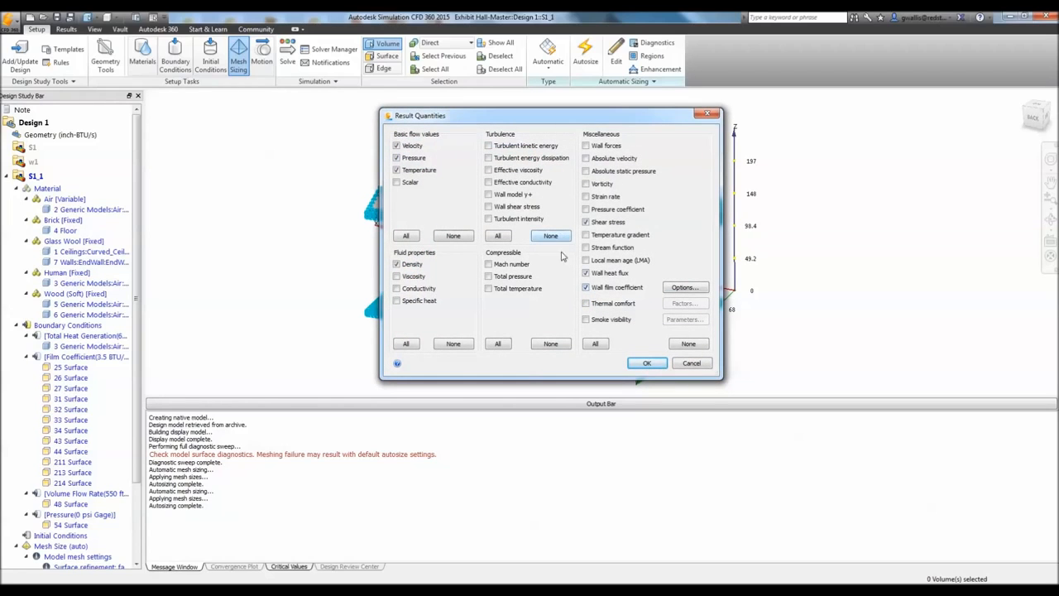
{"action": "left_click", "coordinate": [586, 303]}
{"action": "left_click", "coordinate": [645, 363]}
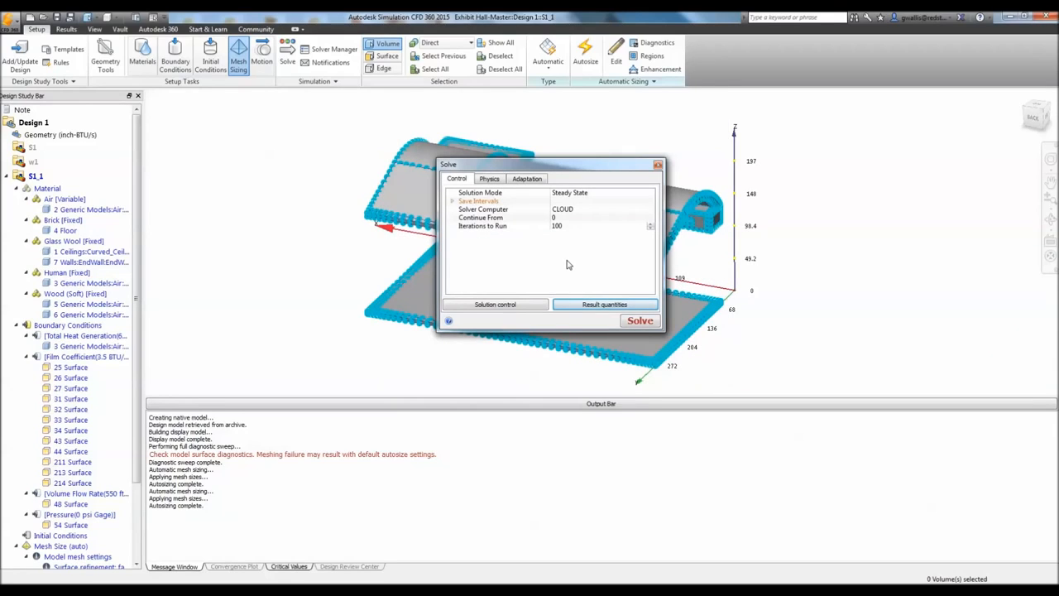
Step: Enable heat transfer and radiation in the solve physics with the gravity direction set to 0,0,-1, without starting the solve
{"action": "left_click", "coordinate": [488, 184]}
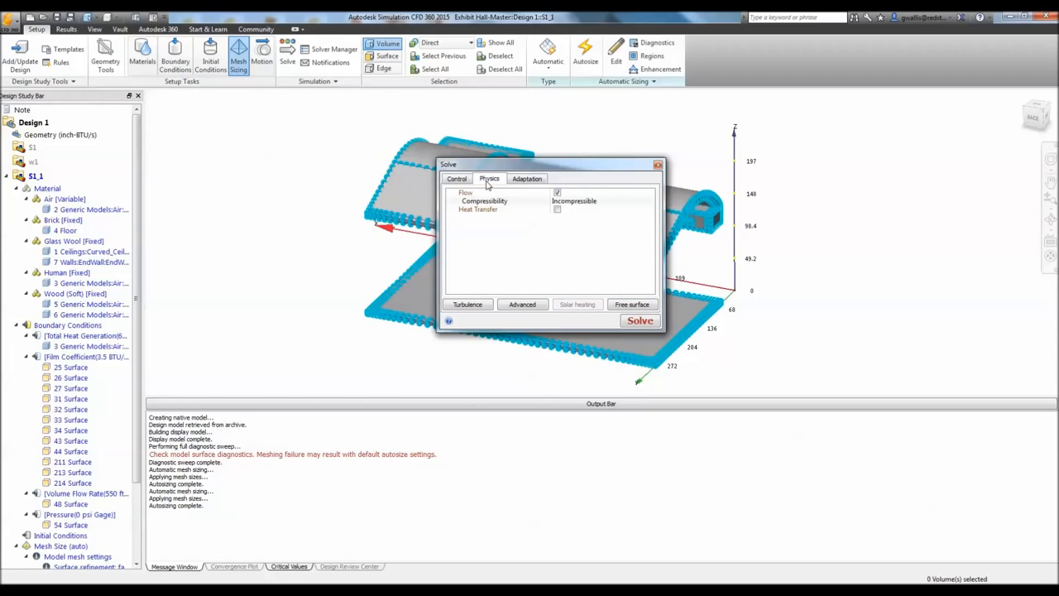
{"action": "left_click", "coordinate": [557, 209]}
{"action": "left_click", "coordinate": [575, 236]}
{"action": "left_click", "coordinate": [575, 235]}
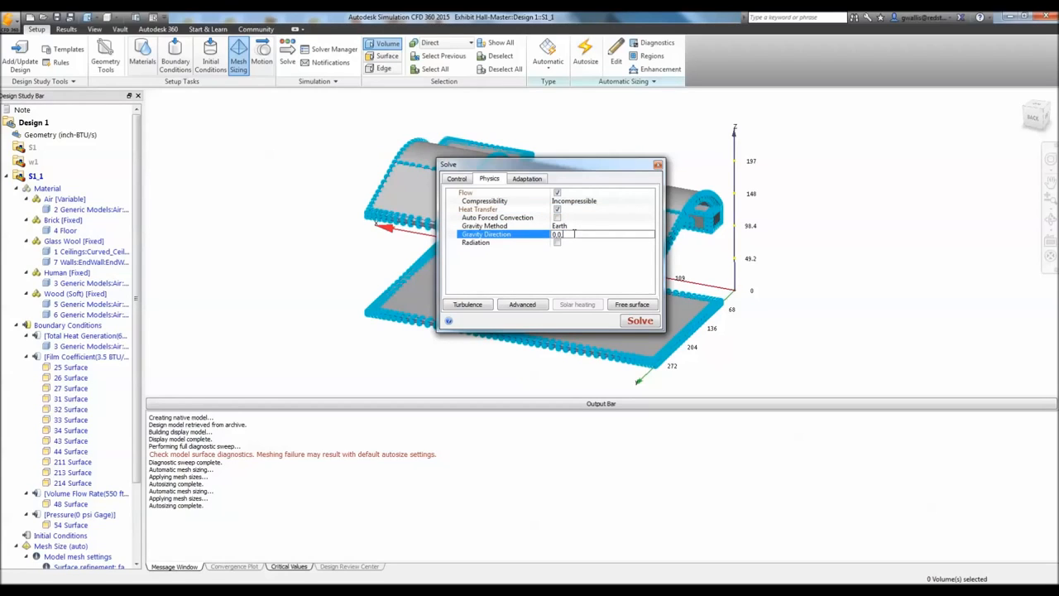
{"action": "type", "text": "-1"}
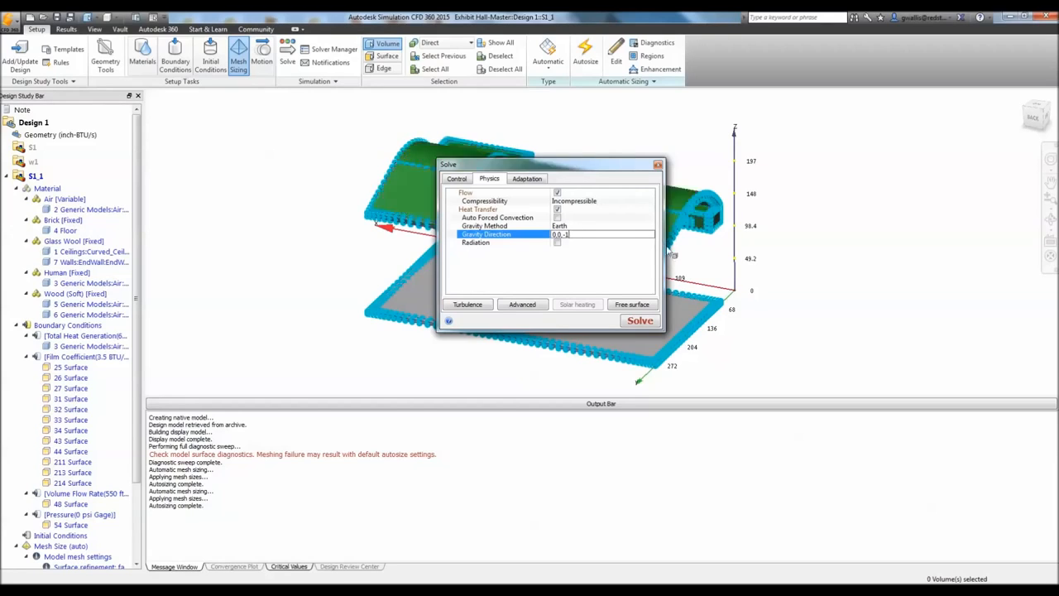
{"action": "left_click", "coordinate": [558, 243]}
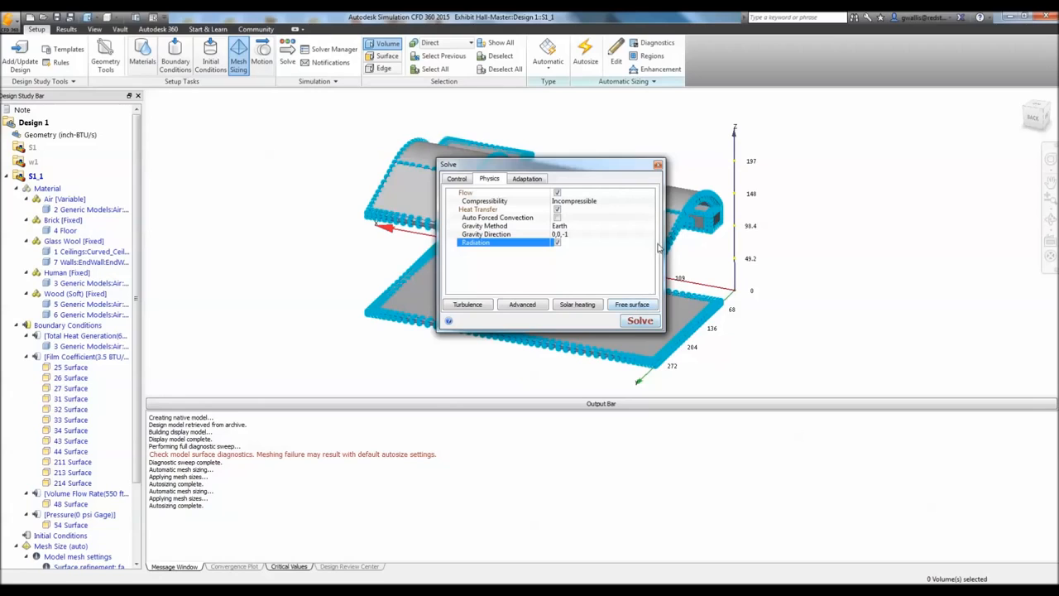
{"action": "left_click", "coordinate": [658, 164]}
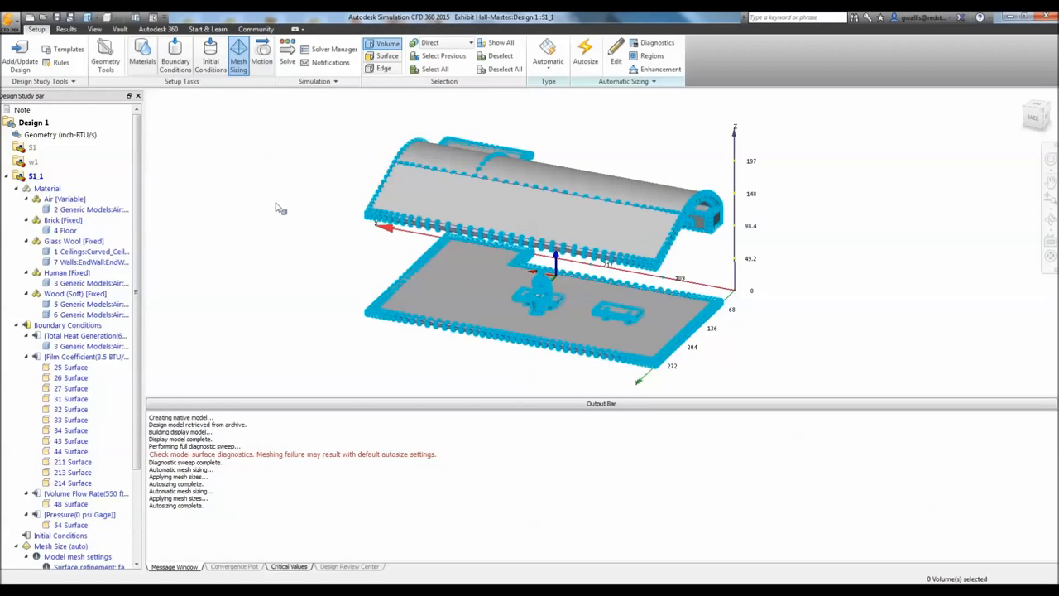
Step: Rename the S1_1 scenario as Summer
{"action": "right_click", "coordinate": [36, 177]}
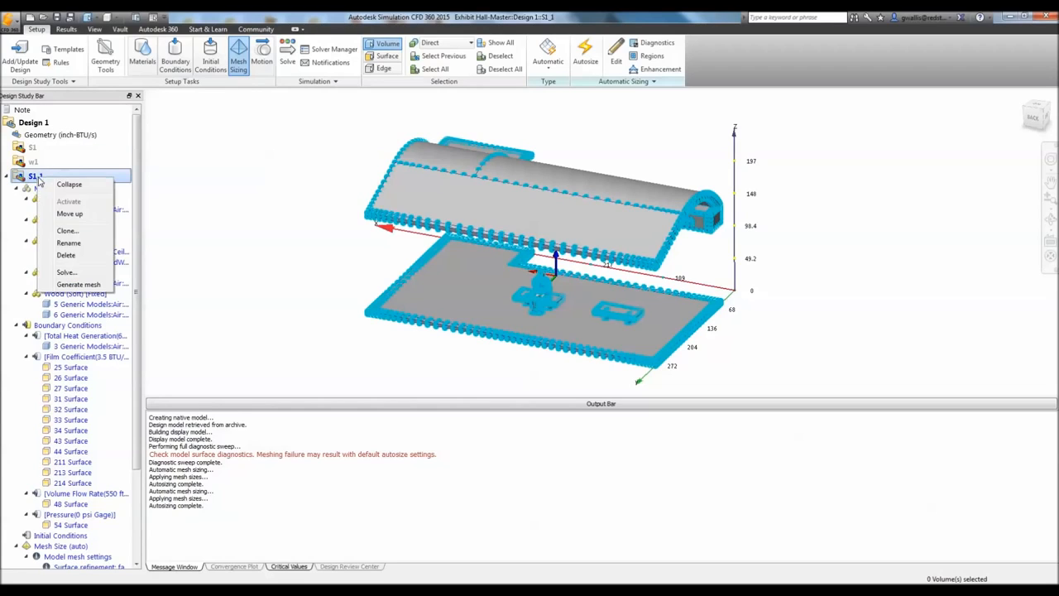
{"action": "left_click", "coordinate": [70, 244]}
{"action": "type", "text": "Summer"}
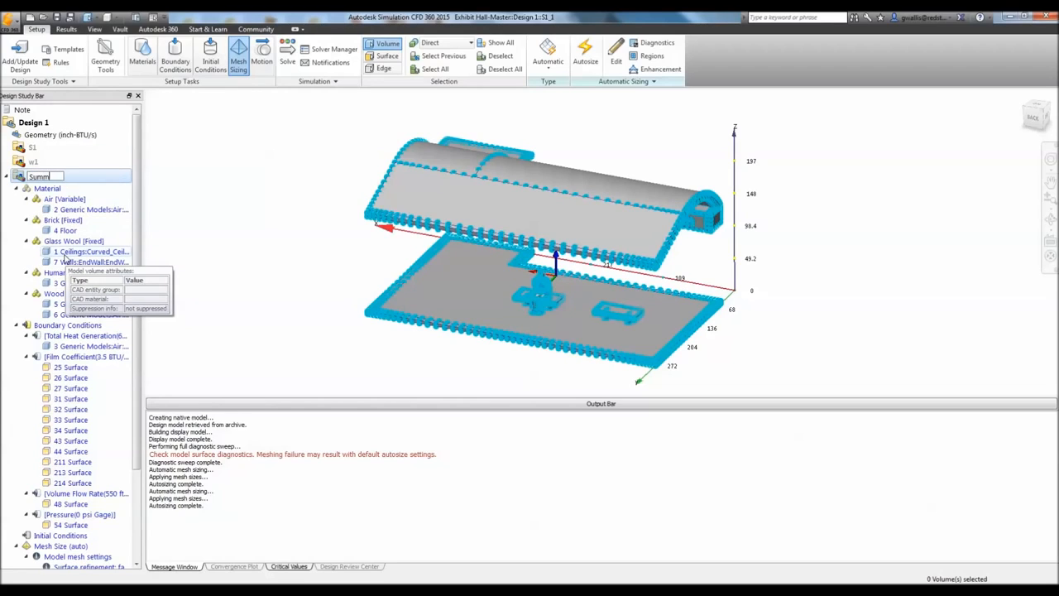
{"action": "key", "text": "Return"}
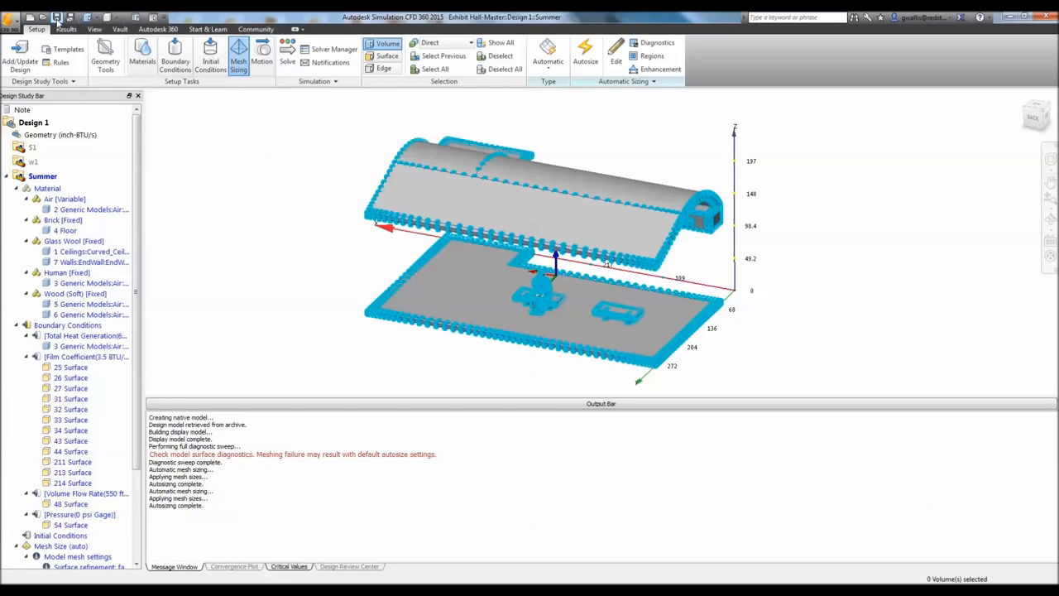
Step: Clone the Summer scenario under the name Winter
{"action": "right_click", "coordinate": [46, 177]}
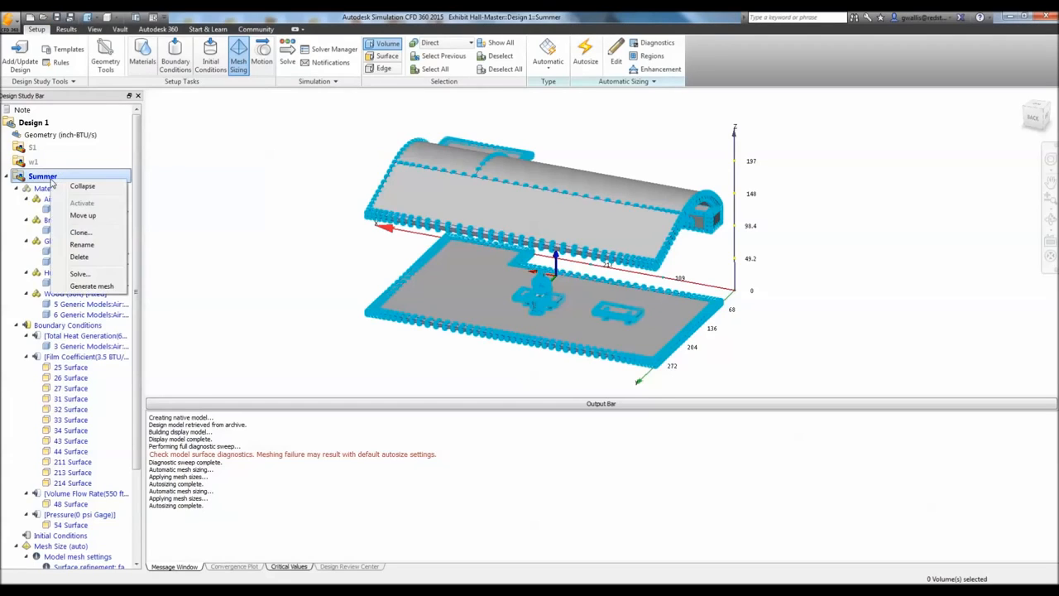
{"action": "left_click", "coordinate": [80, 232]}
{"action": "type", "text": "Winter"}
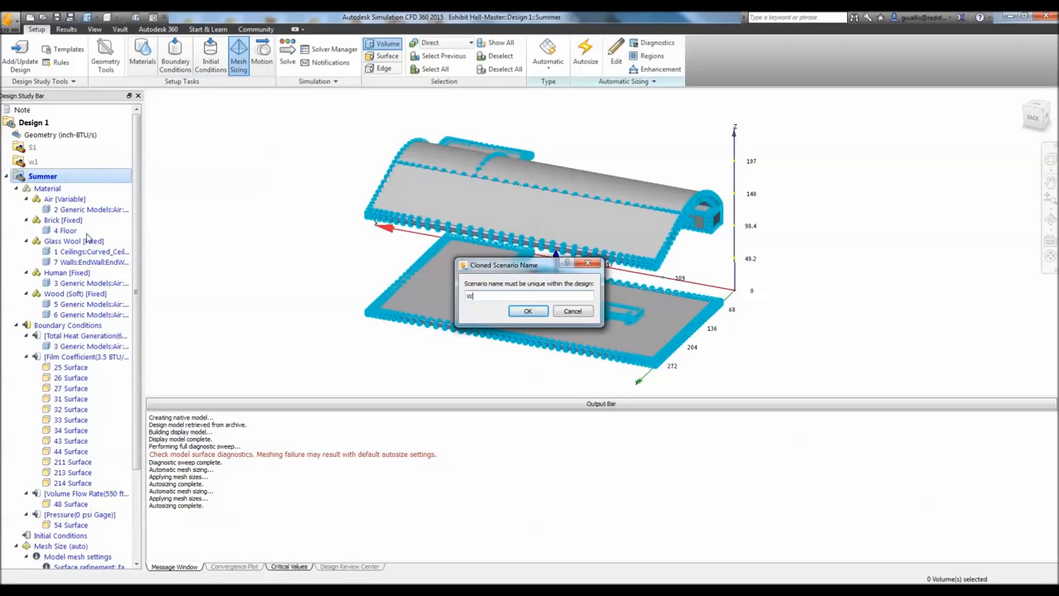
{"action": "left_click", "coordinate": [545, 316]}
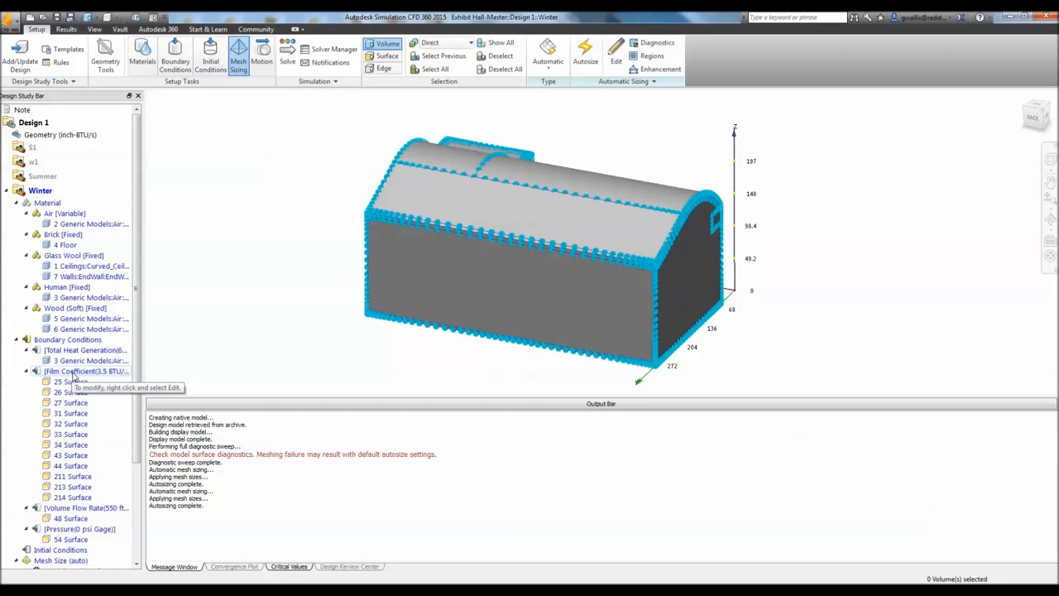
Step: Set the reference temperature of the Winter scenario's film coefficient condition to 25 Fahrenheit
{"action": "right_click", "coordinate": [72, 374]}
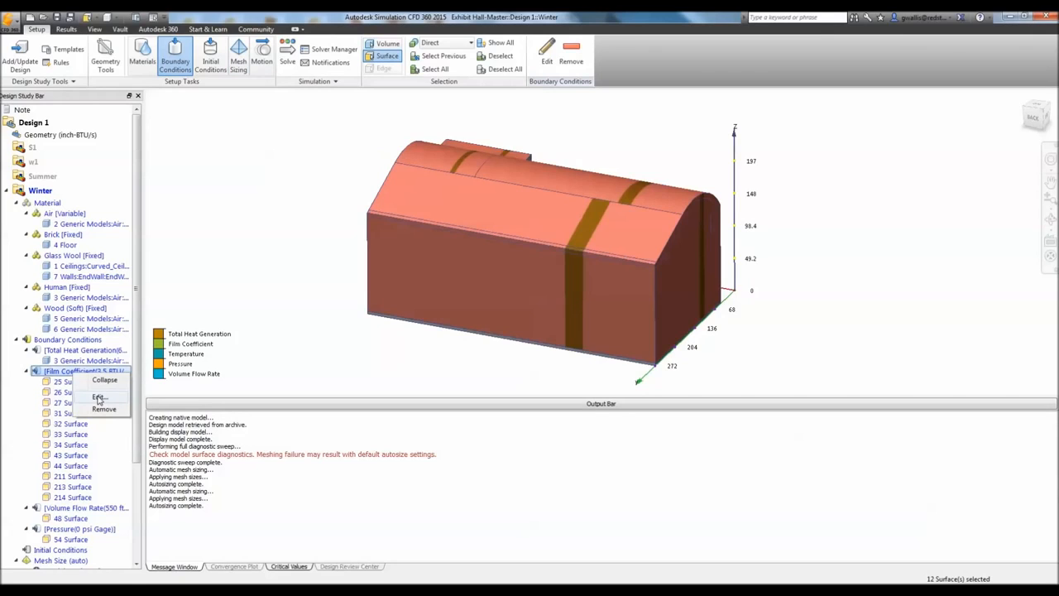
{"action": "left_click", "coordinate": [97, 398]}
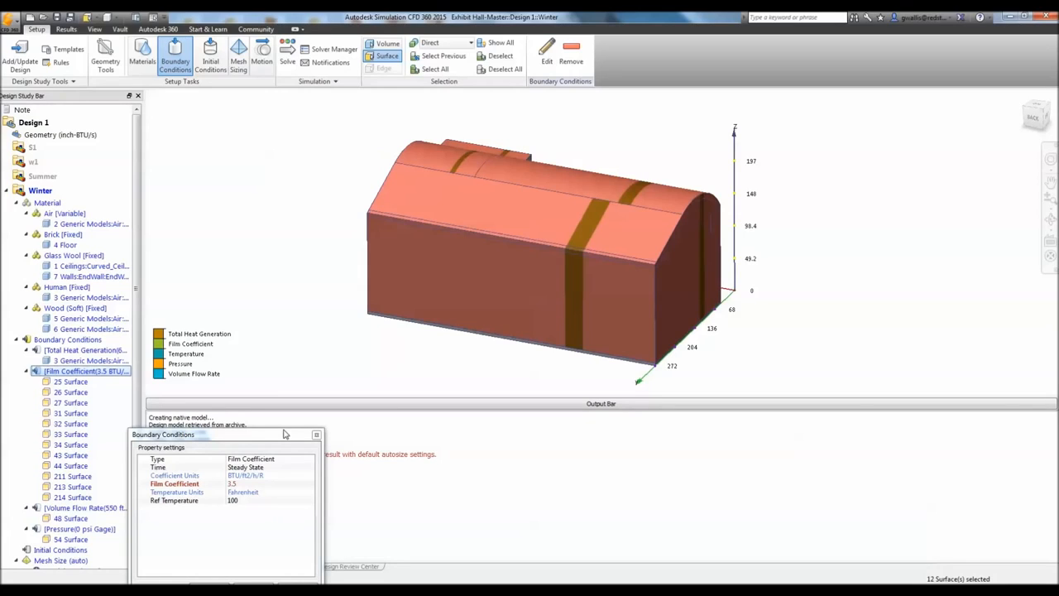
{"action": "left_click", "coordinate": [248, 501]}
{"action": "type", "text": "25"}
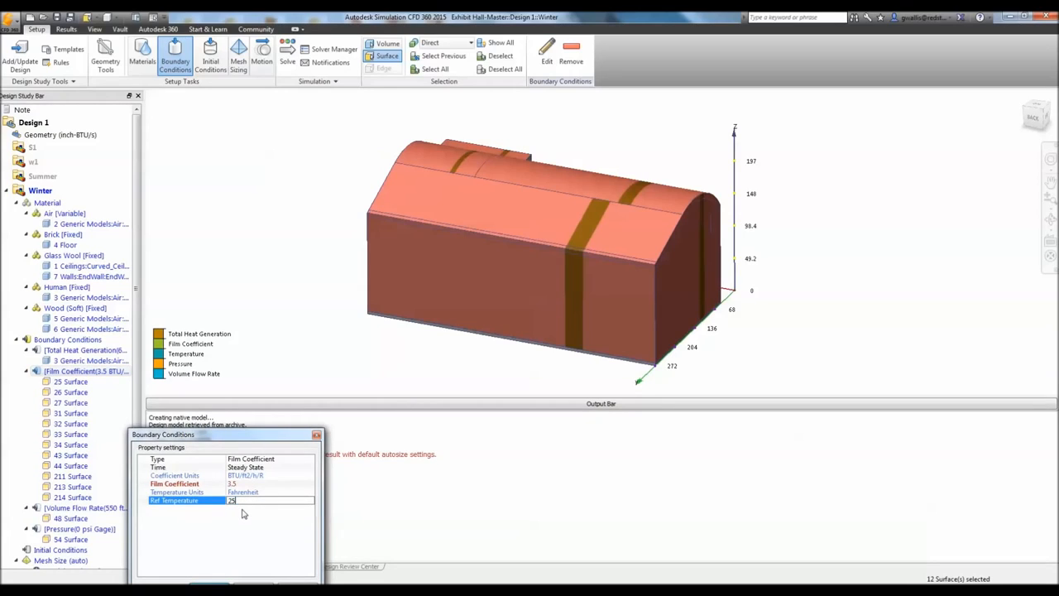
{"action": "left_click_drag", "start_coordinate": [252, 436], "coordinate": [542, 208]}
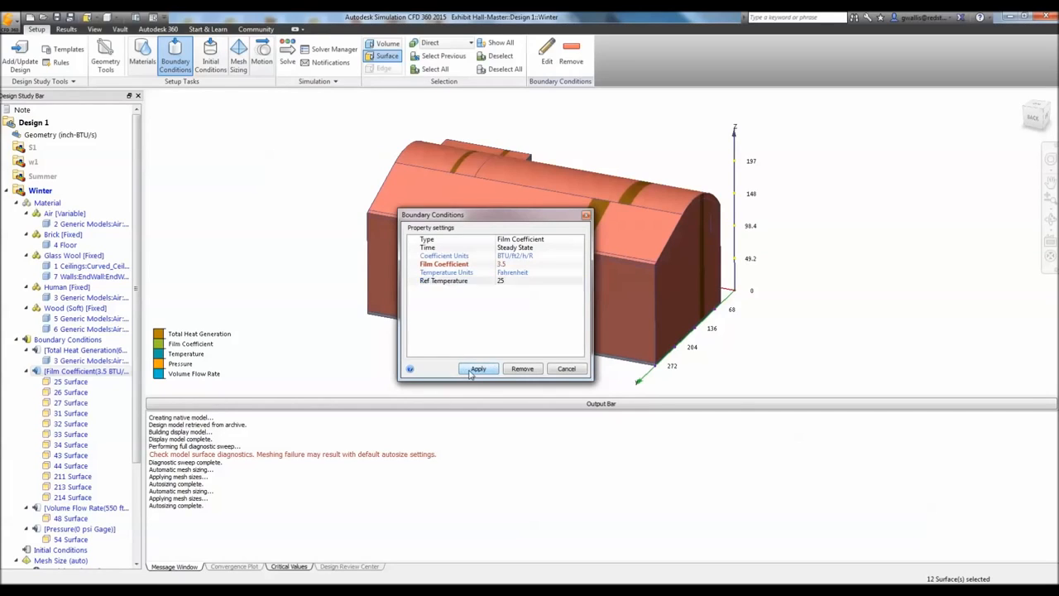
{"action": "left_click", "coordinate": [469, 370]}
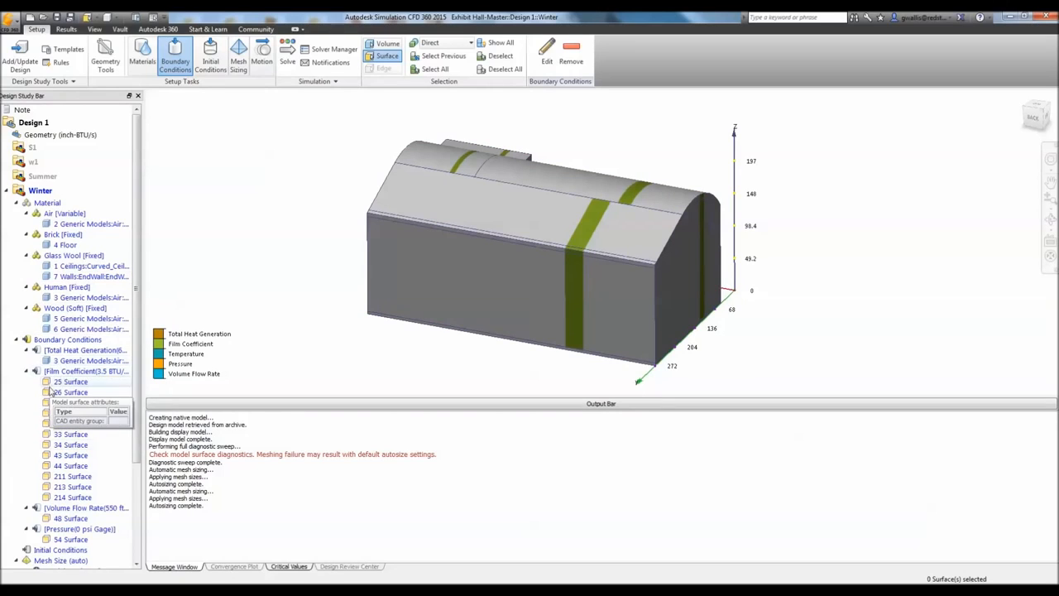
Step: Apply a temperature of 85 Fahrenheit to the surface carrying the Winter scenario's volume flow rate condition
{"action": "left_click", "coordinate": [77, 508]}
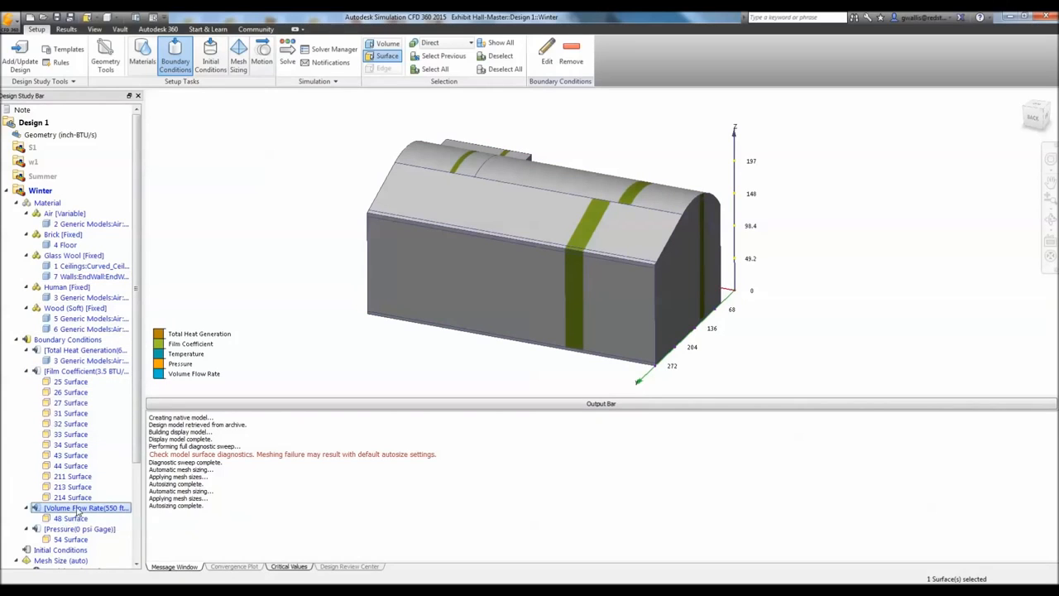
{"action": "right_click", "coordinate": [77, 508]}
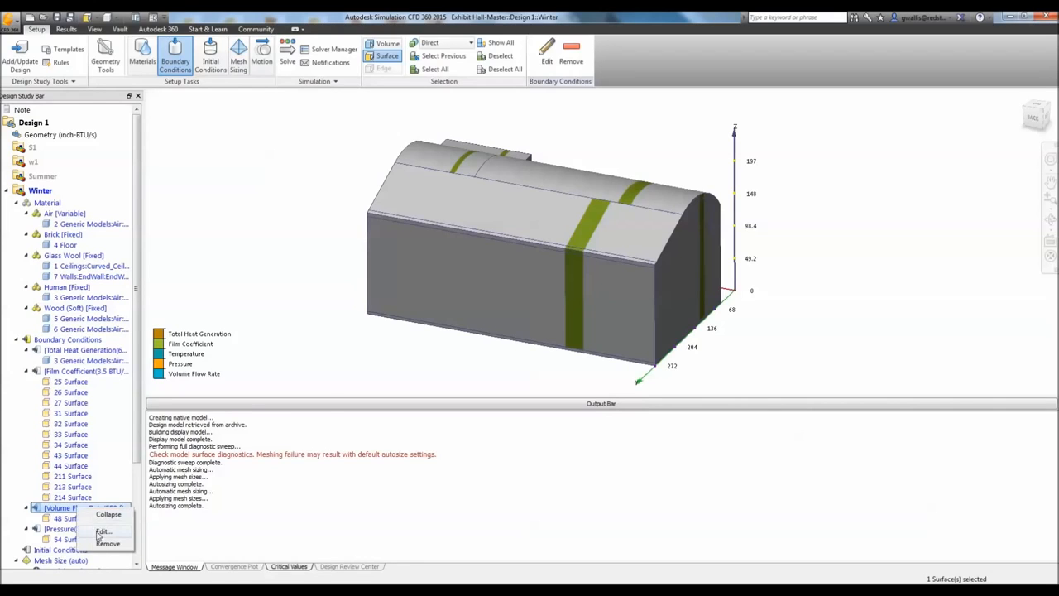
{"action": "left_click", "coordinate": [98, 536]}
{"action": "left_click_drag", "start_coordinate": [220, 405], "coordinate": [413, 283]}
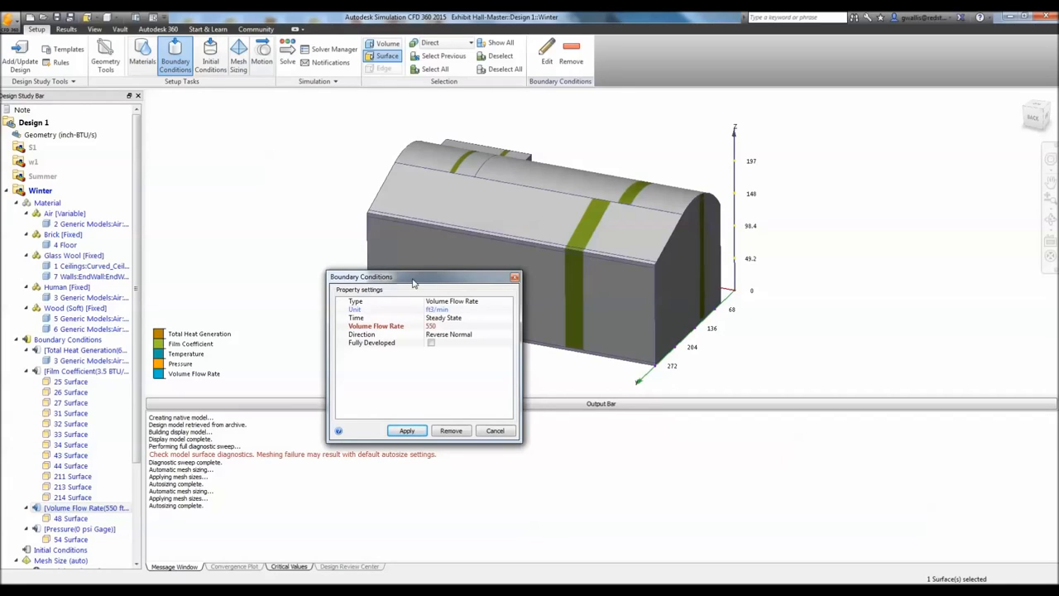
{"action": "left_click", "coordinate": [455, 308]}
{"action": "left_click", "coordinate": [466, 301]}
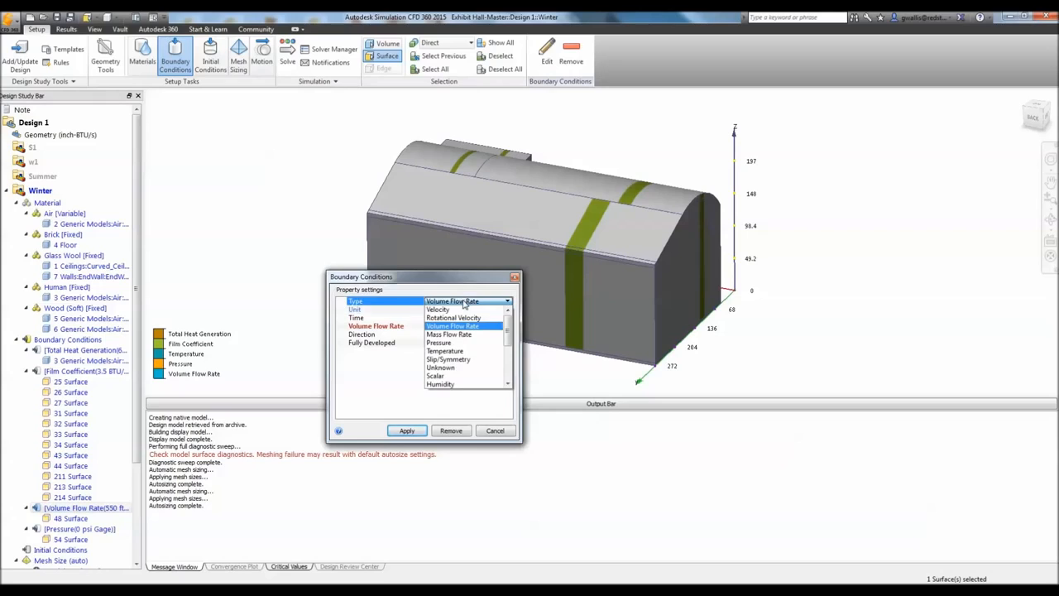
{"action": "left_click", "coordinate": [459, 350]}
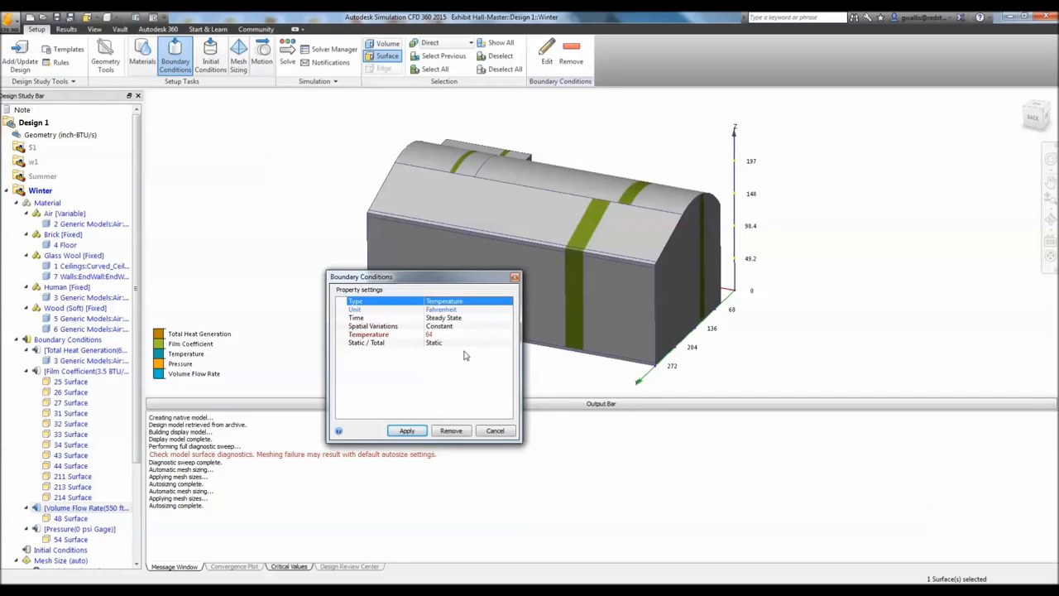
{"action": "left_click", "coordinate": [443, 334]}
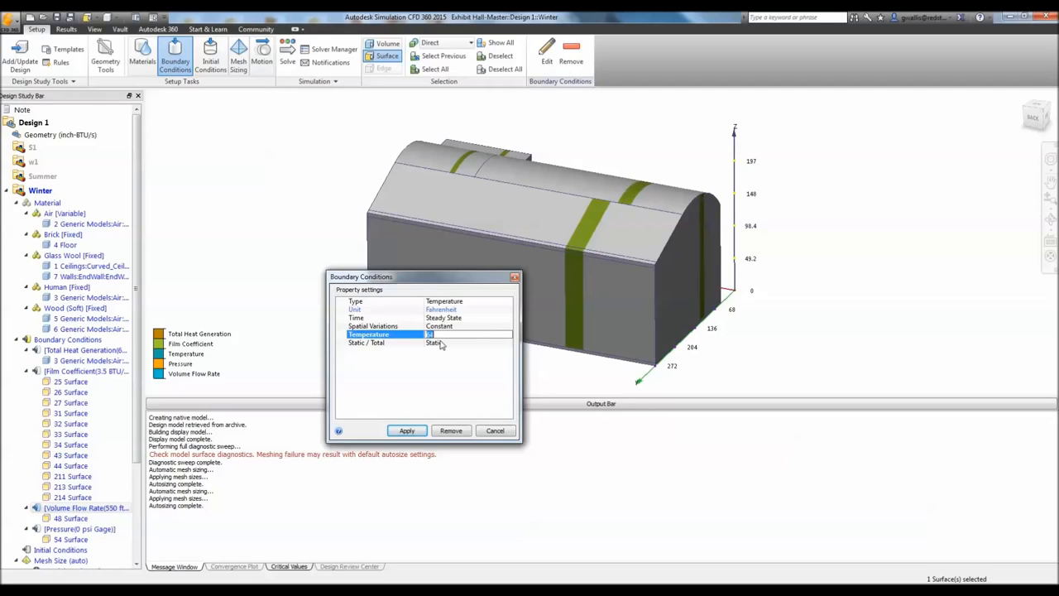
{"action": "type", "text": "85"}
{"action": "left_click", "coordinate": [411, 431]}
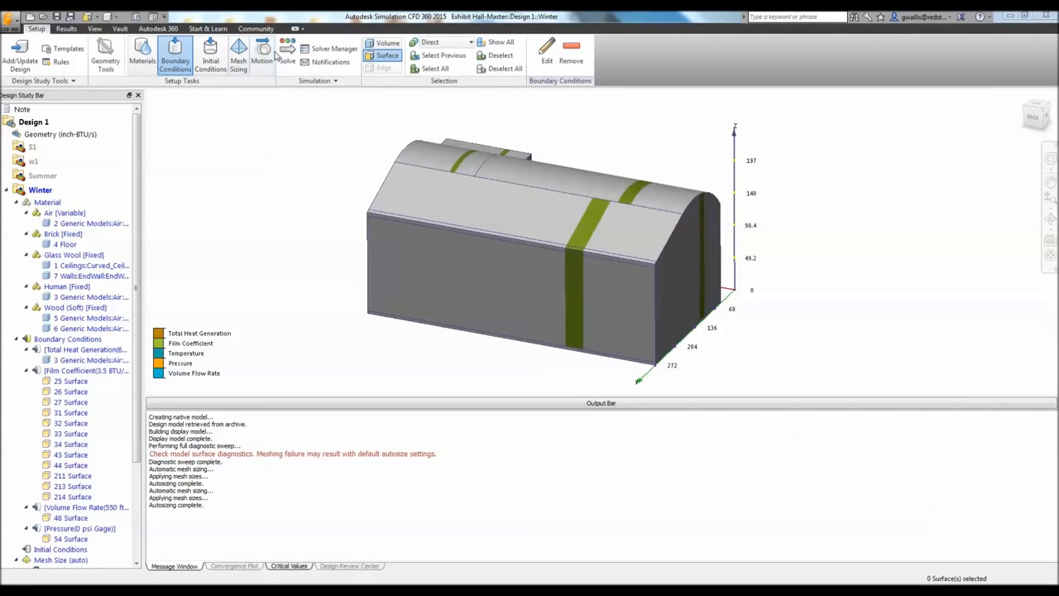
Step: Open the Solver Manager and review the Winter scenario's solve settings
{"action": "left_click", "coordinate": [323, 51]}
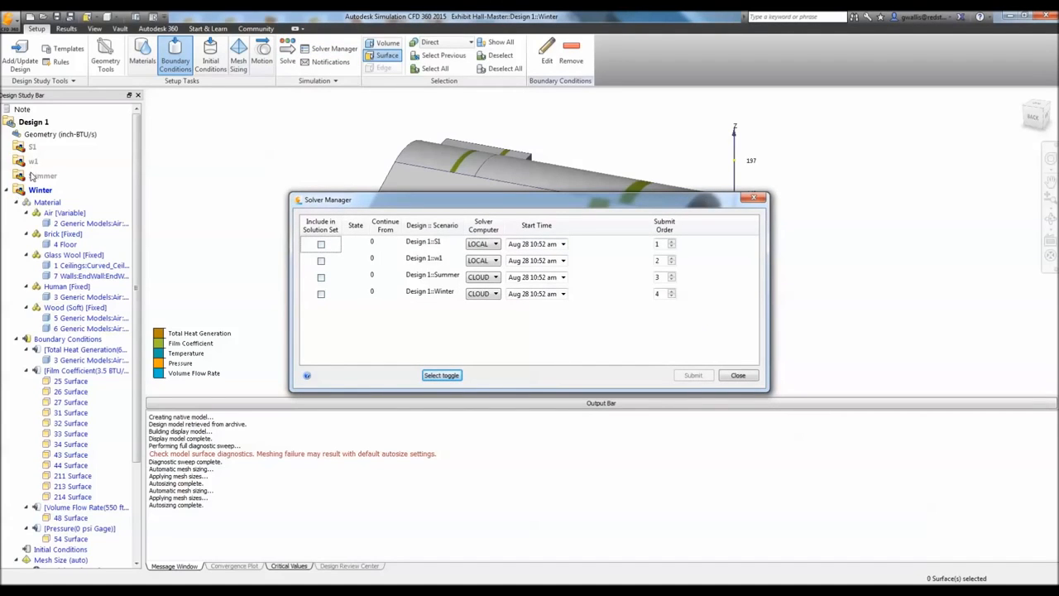
{"action": "double_click", "coordinate": [429, 292]}
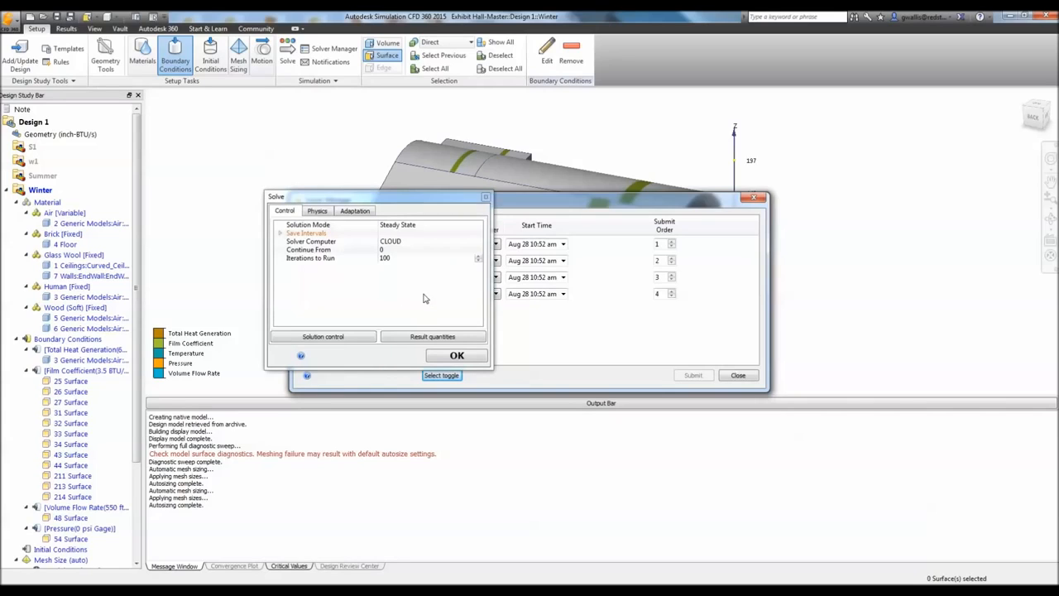
{"action": "left_click", "coordinate": [454, 355]}
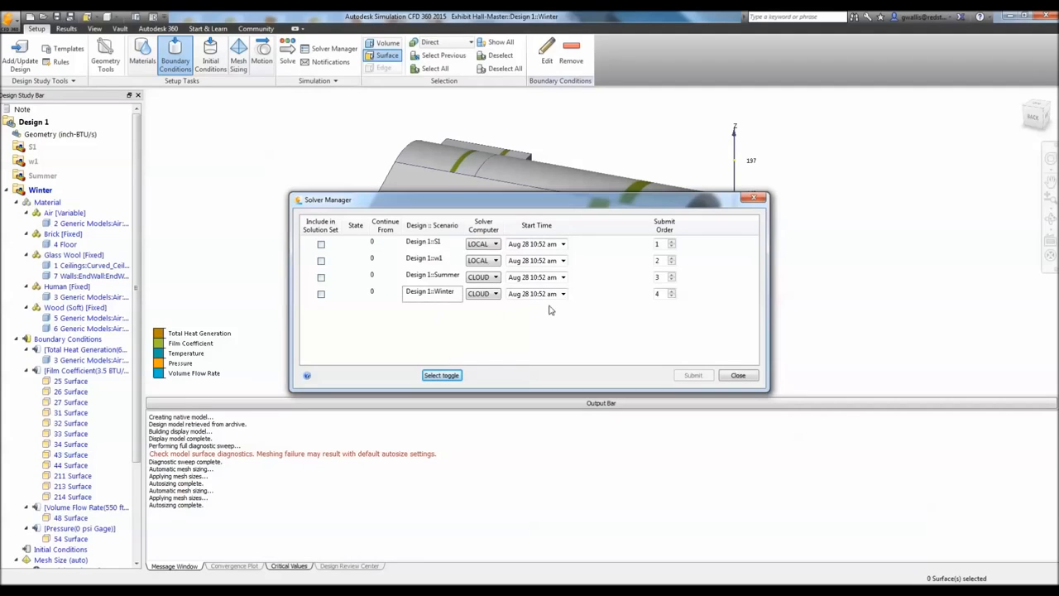
Step: Include Summer and Winter in the solution set and order the submissions as Winter 1, Summer 2, S1 3 and w1 4
{"action": "double_click", "coordinate": [659, 294]}
{"action": "double_click", "coordinate": [657, 277]}
{"action": "left_click", "coordinate": [321, 278]}
{"action": "left_click", "coordinate": [322, 295]}
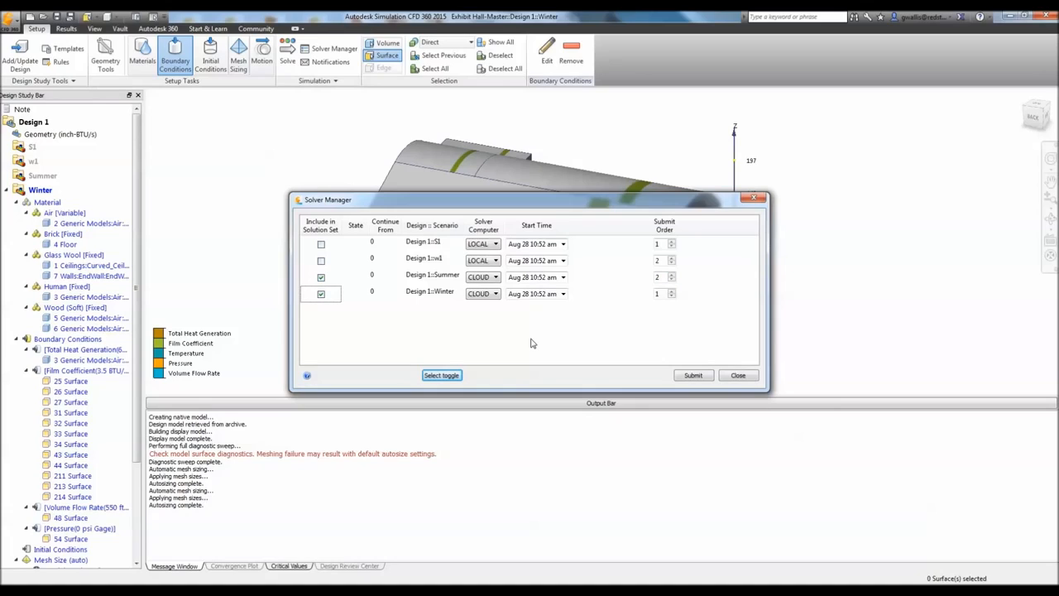
{"action": "left_click", "coordinate": [671, 259]}
{"action": "left_click", "coordinate": [672, 258]}
{"action": "left_click", "coordinate": [672, 243]}
{"action": "left_click", "coordinate": [600, 331]}
Step: Choose CLOUD as the solver computer for the Summer and Winter scenarios
{"action": "left_click", "coordinate": [478, 277]}
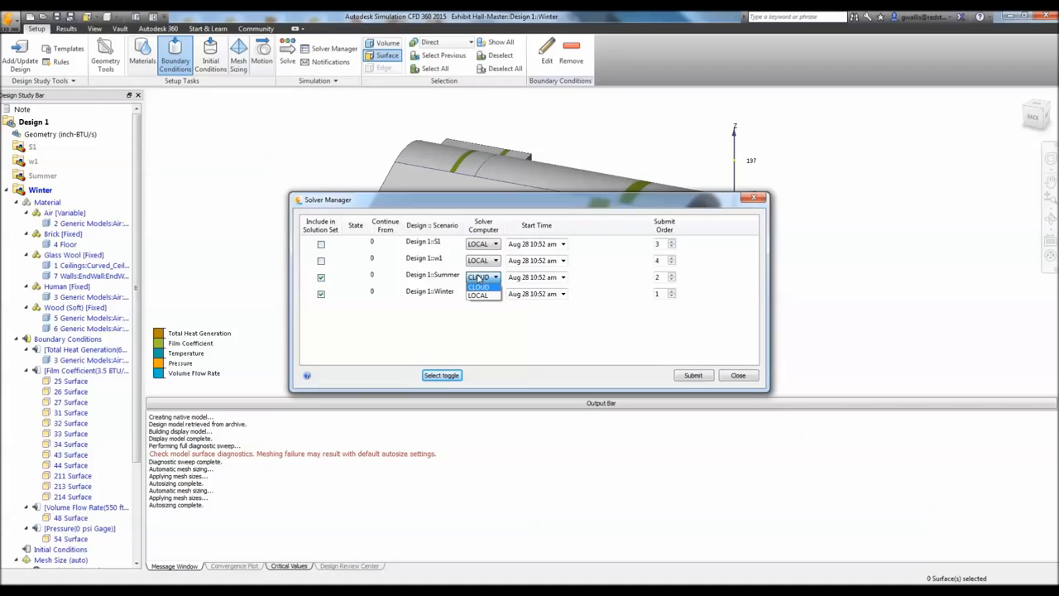
{"action": "left_click", "coordinate": [479, 286]}
{"action": "left_click", "coordinate": [482, 294]}
{"action": "left_click", "coordinate": [480, 303]}
{"action": "left_click", "coordinate": [486, 328]}
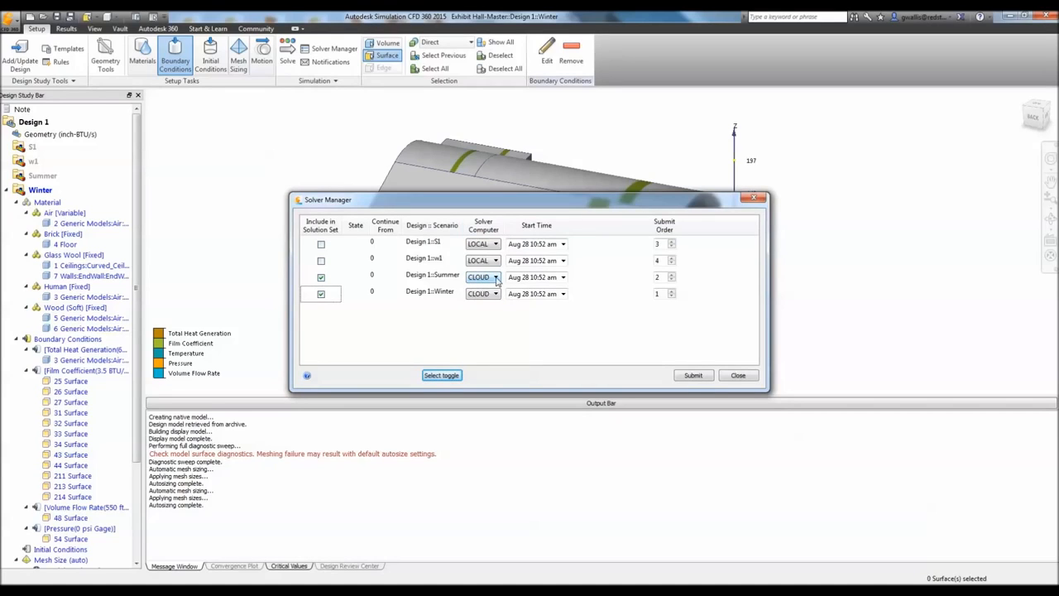
{"action": "left_click", "coordinate": [492, 294]}
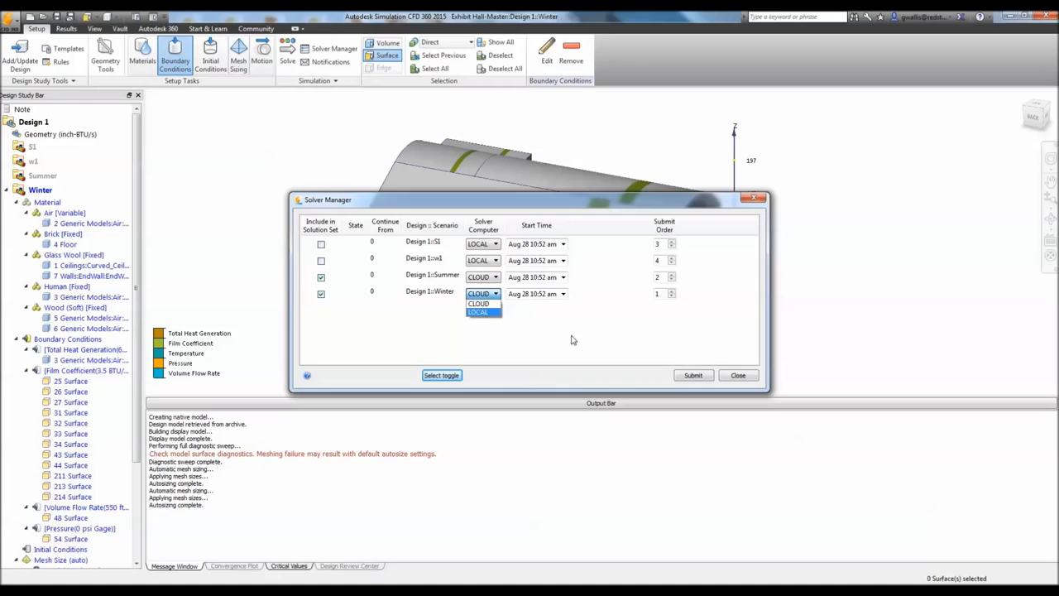
{"action": "left_click", "coordinate": [482, 304]}
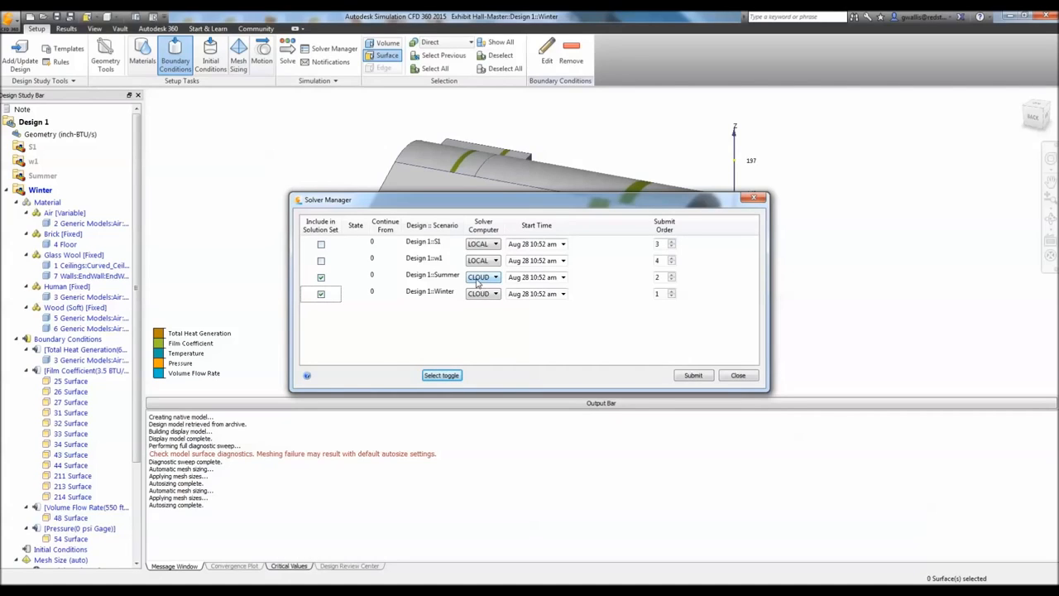
Step: Set the solver computer to LOCAL for the Summer and Winter scenarios and submit them for solving
{"action": "left_click", "coordinate": [477, 282]}
{"action": "left_click", "coordinate": [478, 295]}
{"action": "left_click", "coordinate": [484, 295]}
{"action": "left_click", "coordinate": [479, 312]}
{"action": "left_click", "coordinate": [694, 377]}
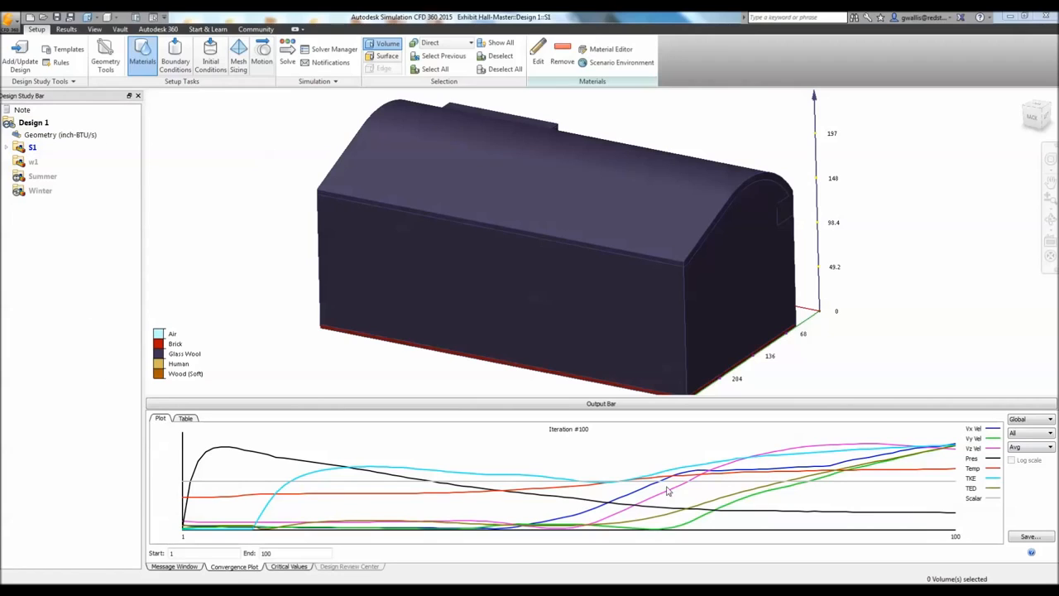
Step: Compare the convergence plots of the w1 and S1 scenarios, and expand S1 to review its materials and boundary conditions
{"action": "left_click", "coordinate": [27, 163]}
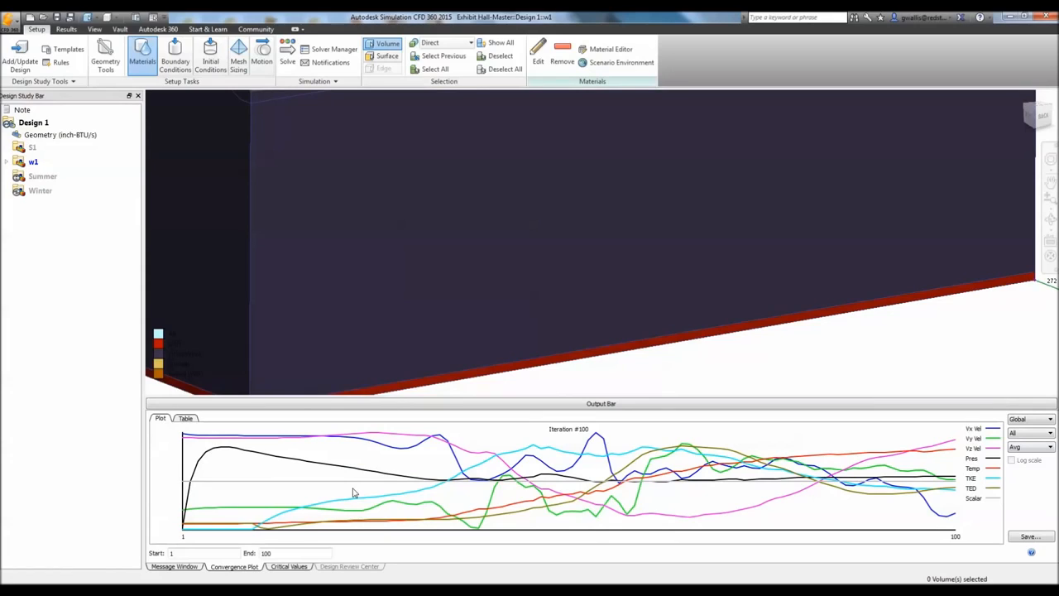
{"action": "left_click", "coordinate": [33, 147]}
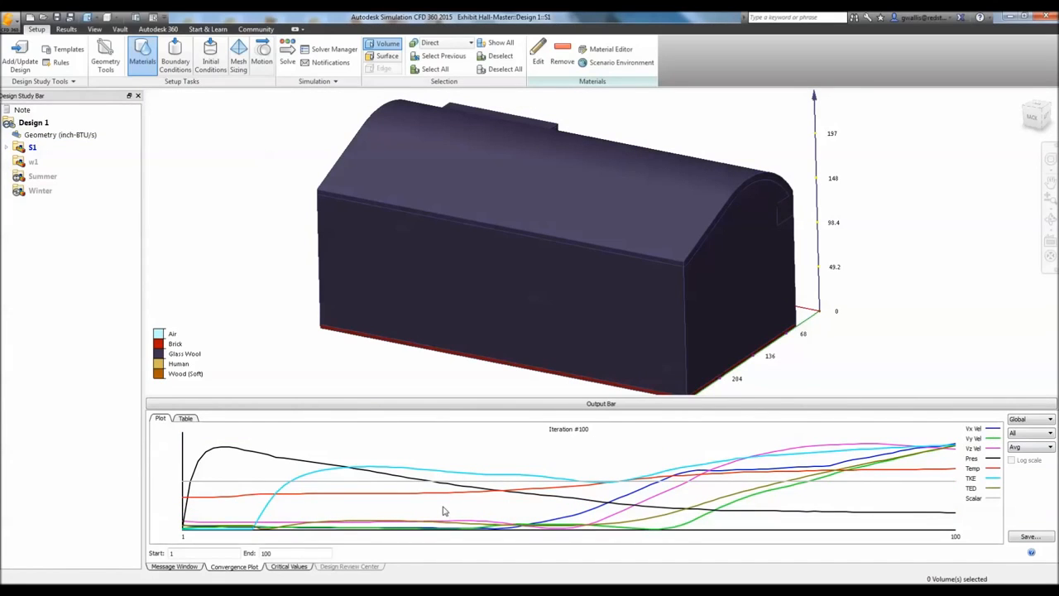
{"action": "left_click", "coordinate": [7, 148]}
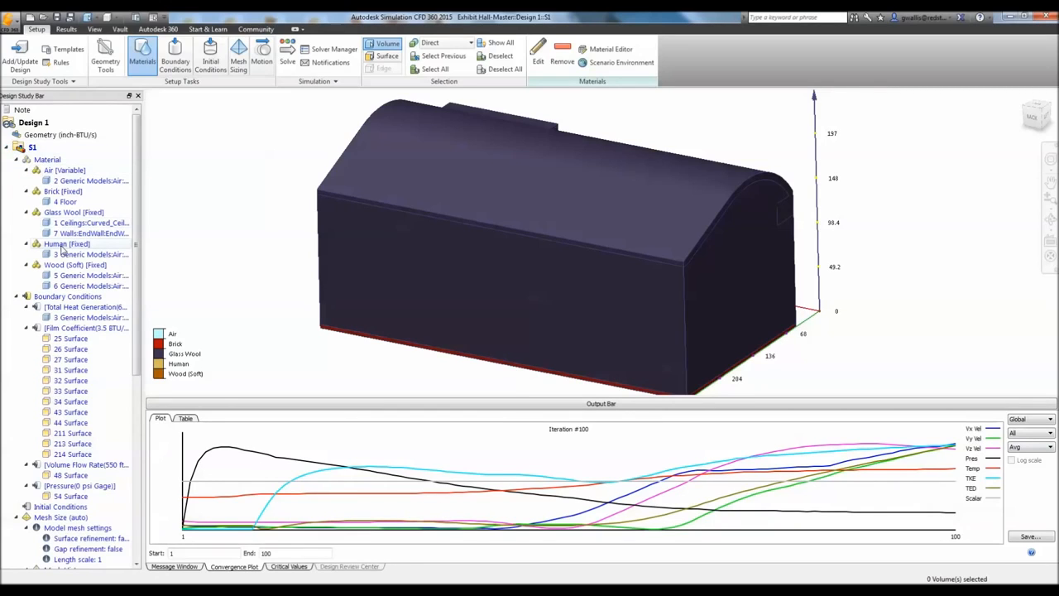
{"action": "mouse_move", "coordinate": [61, 250]}
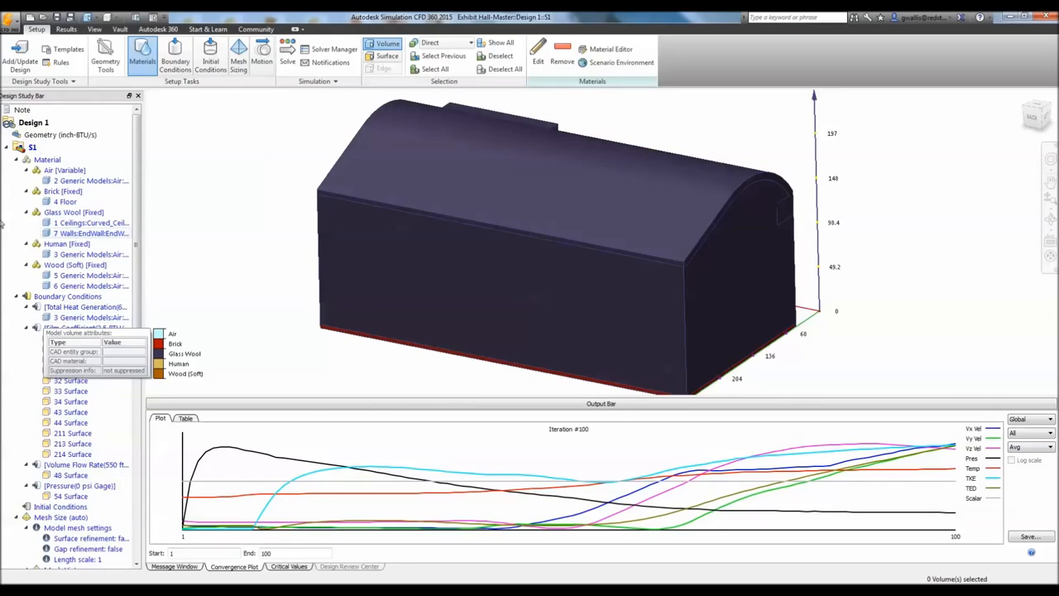
Step: Show the S1 scenario's global results with Temperature as the displayed quantity
{"action": "left_click", "coordinate": [60, 31]}
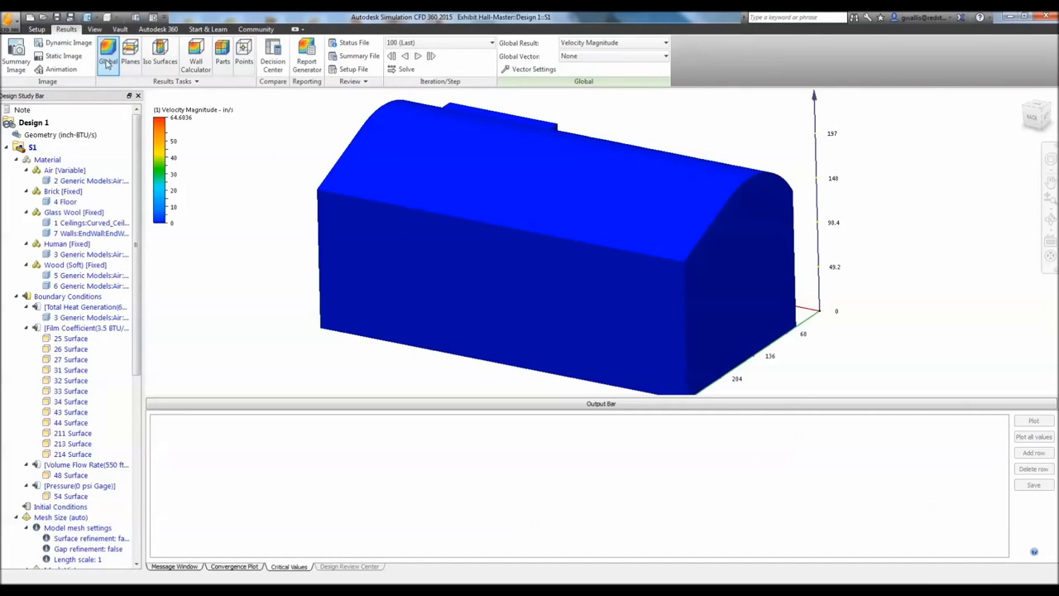
{"action": "left_click", "coordinate": [110, 64]}
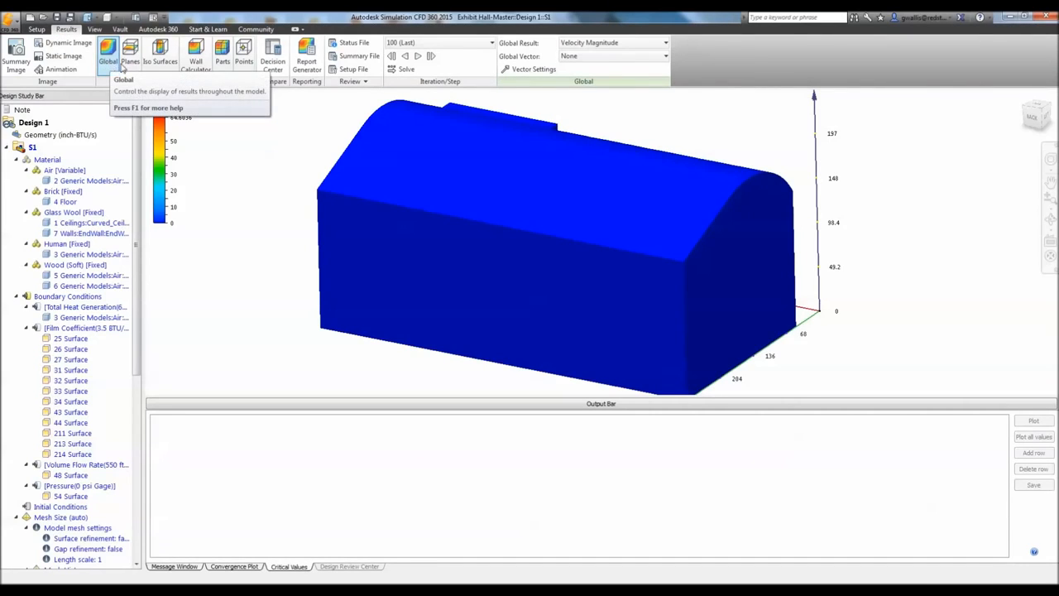
{"action": "left_click", "coordinate": [619, 46]}
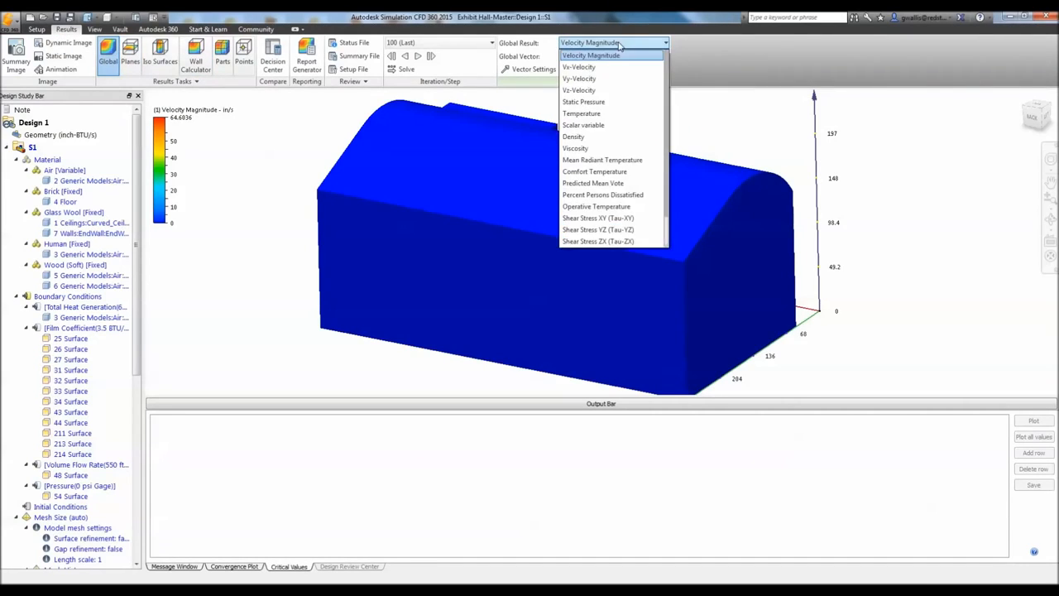
{"action": "left_click", "coordinate": [608, 111]}
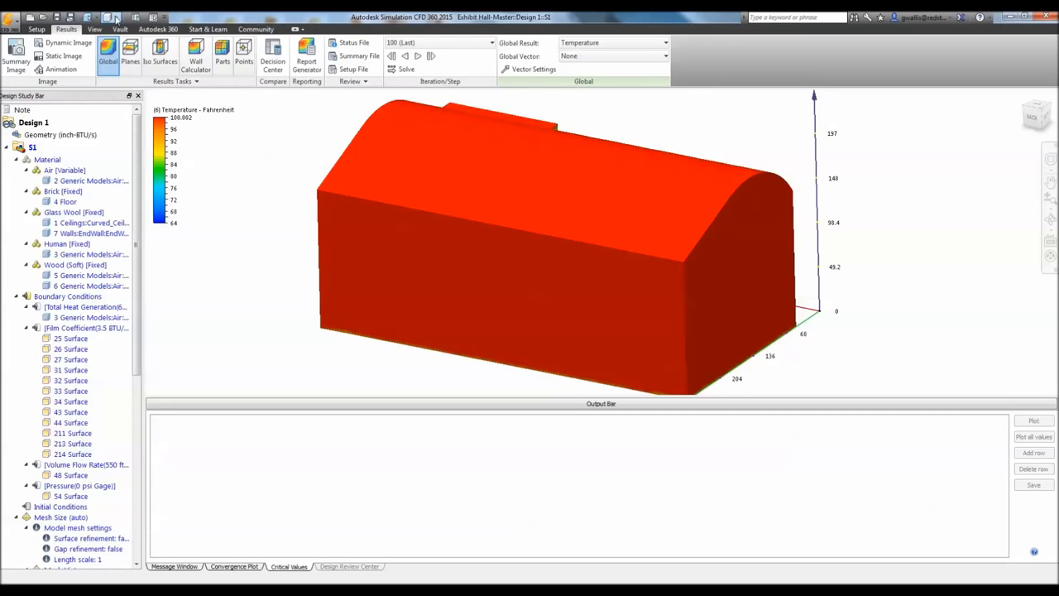
Step: Display the model in outline style and show the human part as shaded
{"action": "left_click", "coordinate": [117, 17]}
{"action": "left_click", "coordinate": [127, 57]}
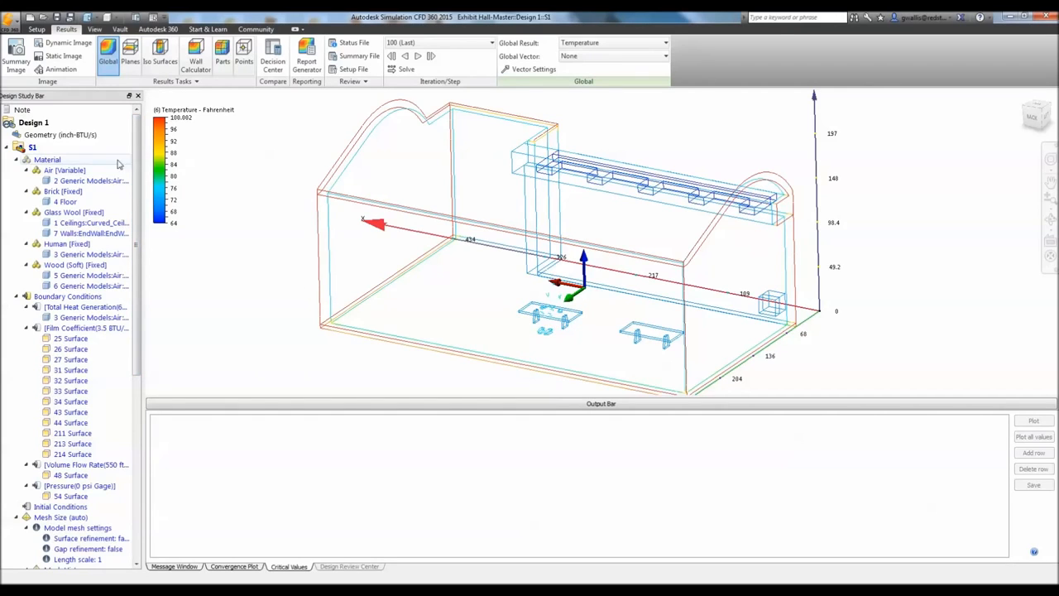
{"action": "left_click_drag", "start_coordinate": [136, 170], "coordinate": [140, 381]}
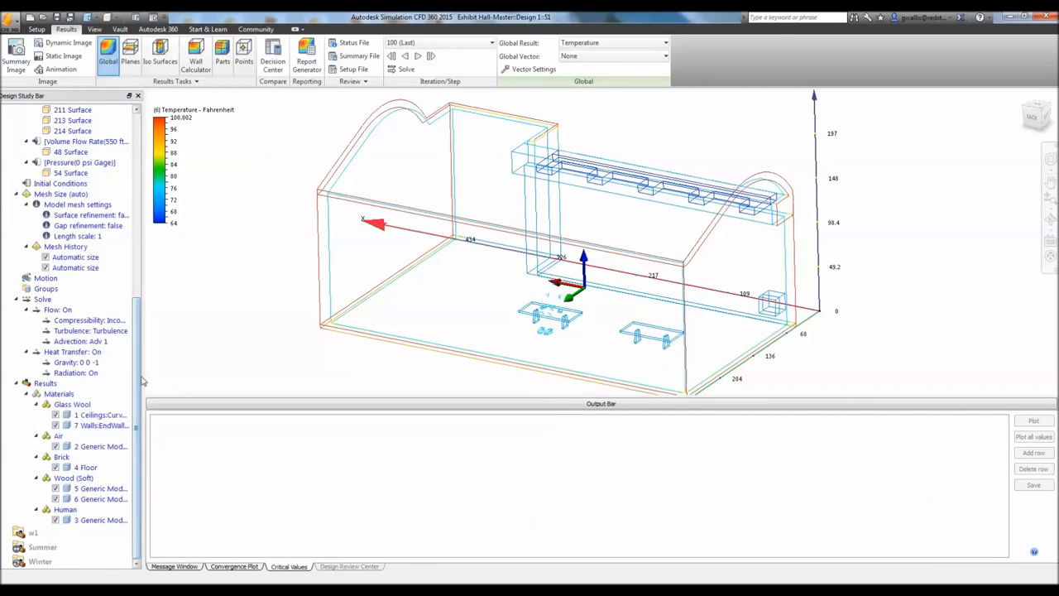
{"action": "right_click", "coordinate": [89, 521]}
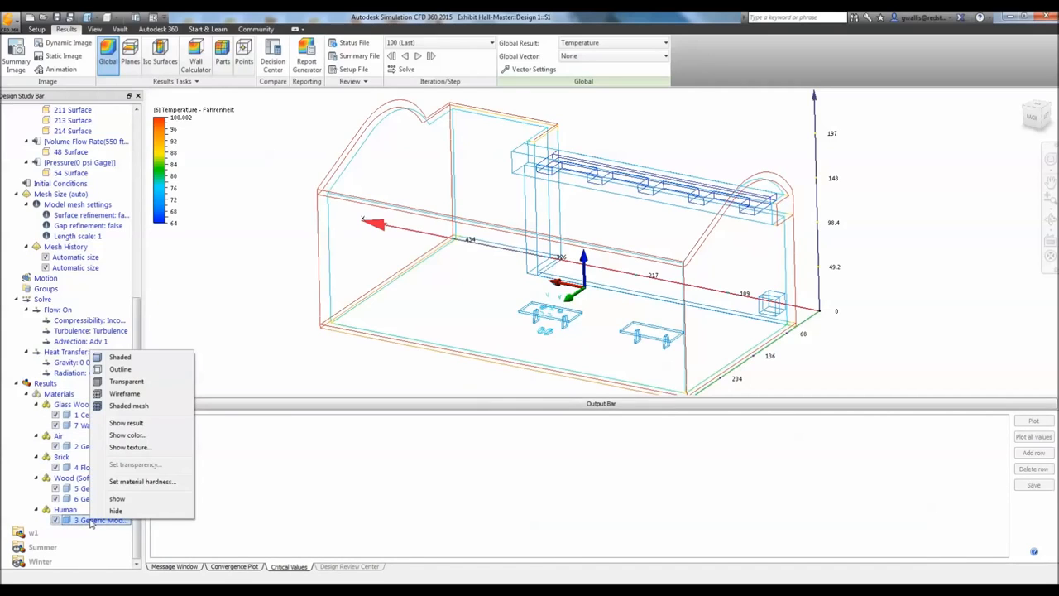
{"action": "left_click", "coordinate": [132, 358]}
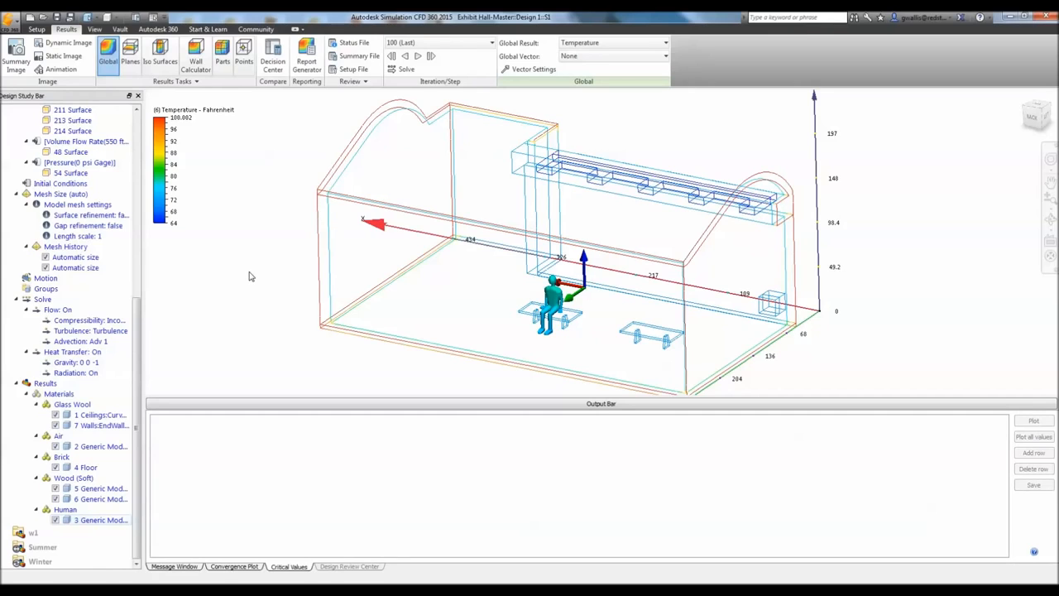
Step: Add a temperature results plane through the hall and turn off its outlines
{"action": "left_click", "coordinate": [133, 54]}
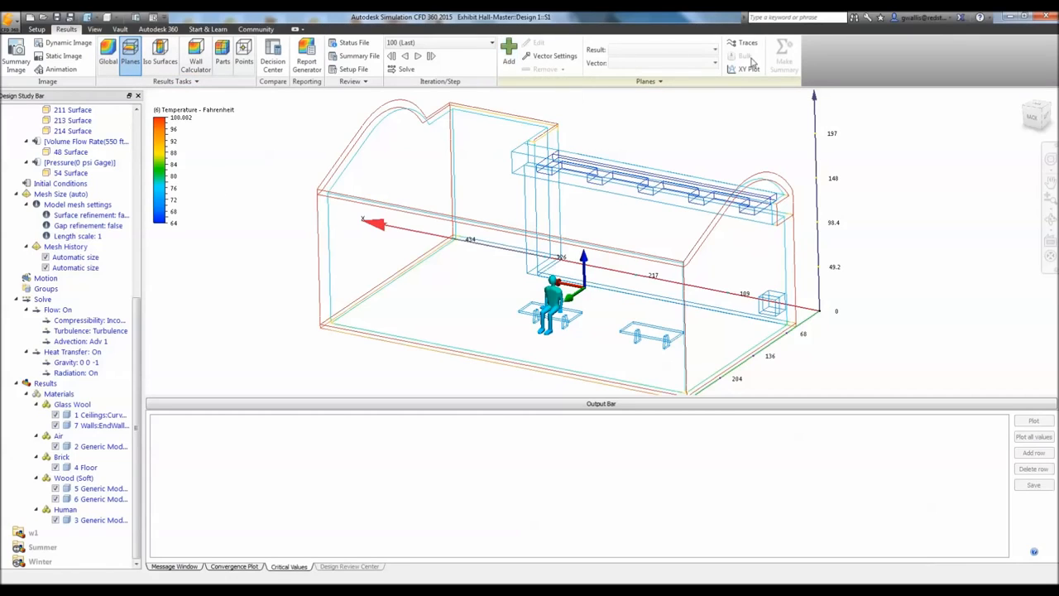
{"action": "left_click", "coordinate": [509, 53]}
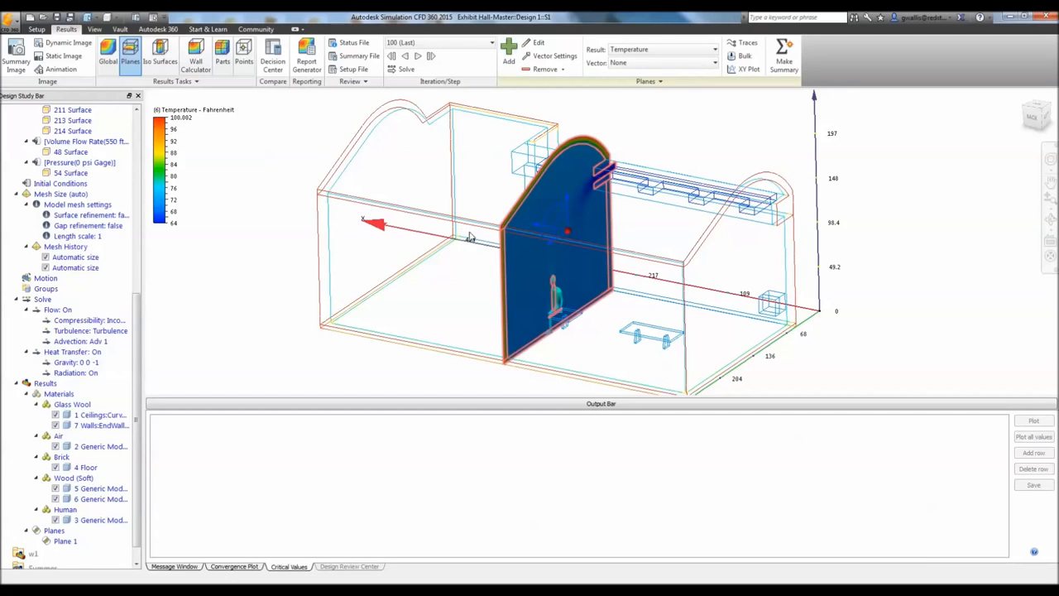
{"action": "mouse_move", "coordinate": [481, 237]}
{"action": "middle_mouse_down", "text": "shift"}
{"action": "mouse_move", "coordinate": [339, 224]}
{"action": "mouse_move", "coordinate": [372, 218]}
{"action": "mouse_move", "coordinate": [384, 238]}
{"action": "middle_mouse_up", "text": "shift"}
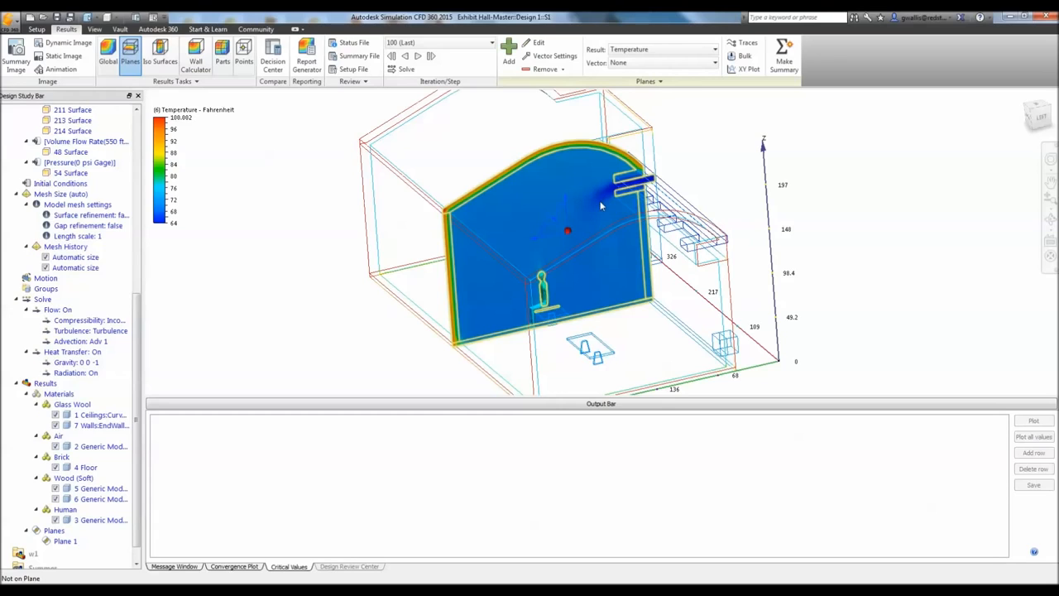
{"action": "left_click", "coordinate": [661, 82]}
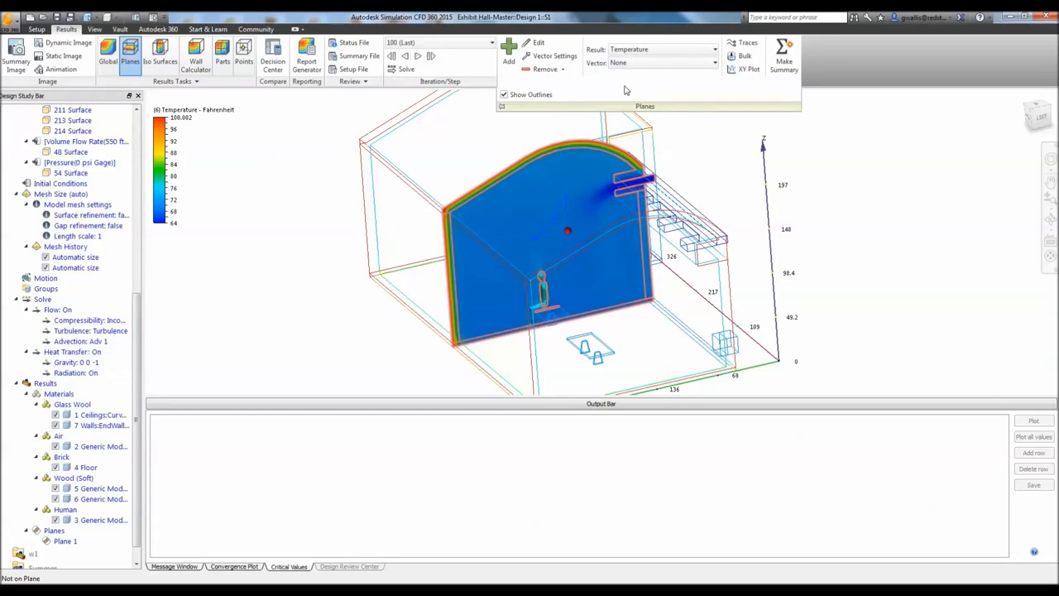
{"action": "left_click", "coordinate": [504, 95]}
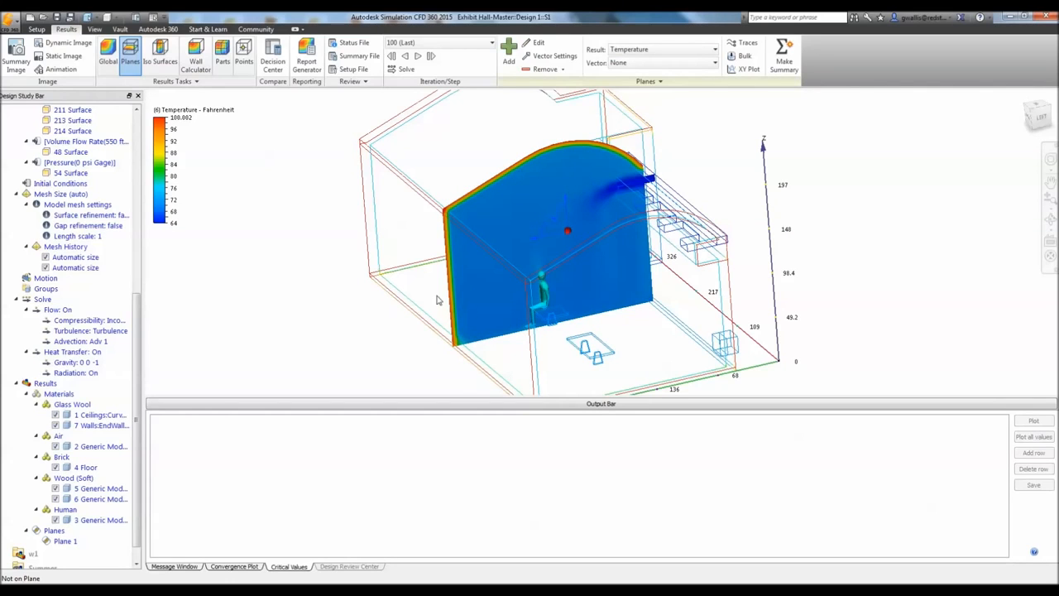
Step: Capture a summary image of the temperature plane with the seated human and the air supply duct in view
{"action": "scroll", "coordinate": [480, 295], "scroll_direction": "up", "scroll_amount": 3}
{"action": "scroll", "coordinate": [480, 295], "scroll_direction": "up", "scroll_amount": 2}
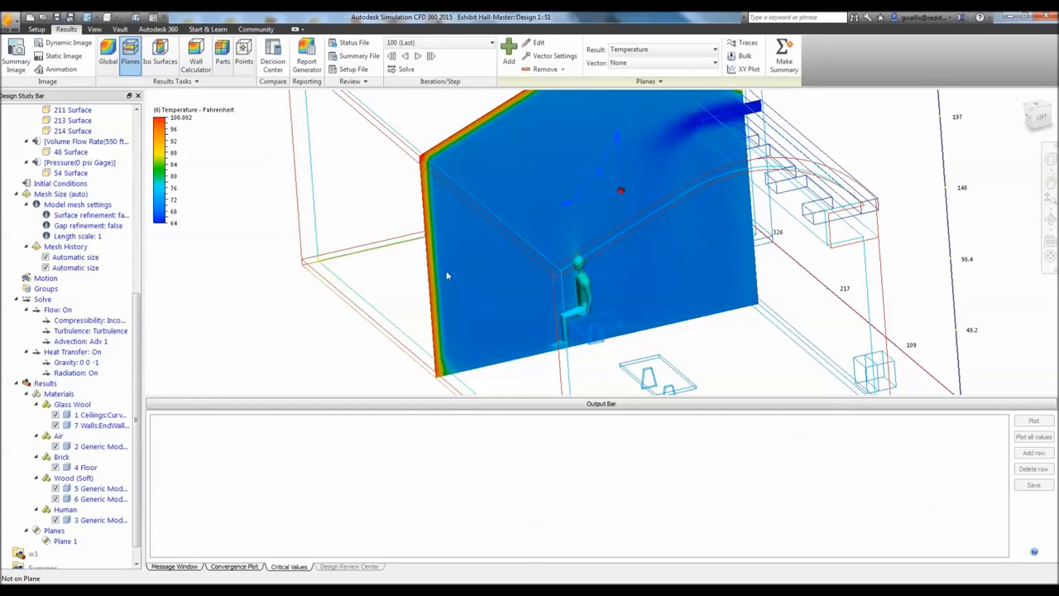
{"action": "middle_click_drag", "start_coordinate": [401, 251], "coordinate": [402, 249]}
{"action": "mouse_move", "coordinate": [387, 289]}
{"action": "middle_mouse_down", "text": "shift"}
{"action": "mouse_move", "coordinate": [402, 253]}
{"action": "mouse_move", "coordinate": [579, 265]}
{"action": "mouse_move", "coordinate": [765, 256]}
{"action": "mouse_move", "coordinate": [389, 249]}
{"action": "mouse_move", "coordinate": [522, 246]}
{"action": "mouse_move", "coordinate": [578, 268]}
{"action": "middle_mouse_up", "text": "shift"}
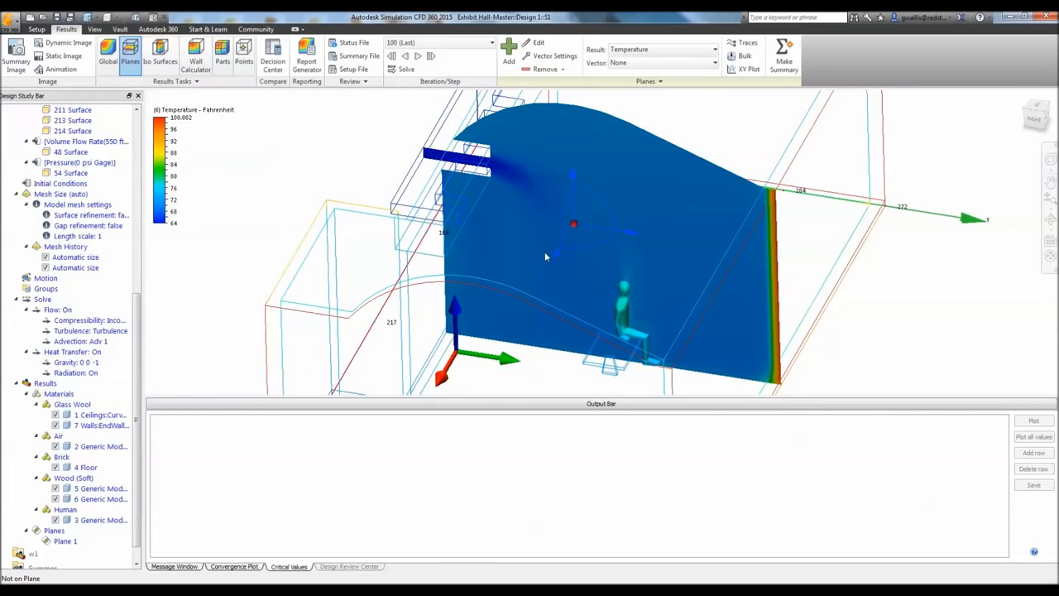
{"action": "mouse_move", "coordinate": [544, 252]}
{"action": "middle_mouse_down", "text": "shift"}
{"action": "mouse_move", "coordinate": [532, 239]}
{"action": "mouse_move", "coordinate": [544, 246]}
{"action": "middle_mouse_up", "text": "shift"}
{"action": "scroll", "coordinate": [579, 276], "scroll_direction": "down", "scroll_amount": 3}
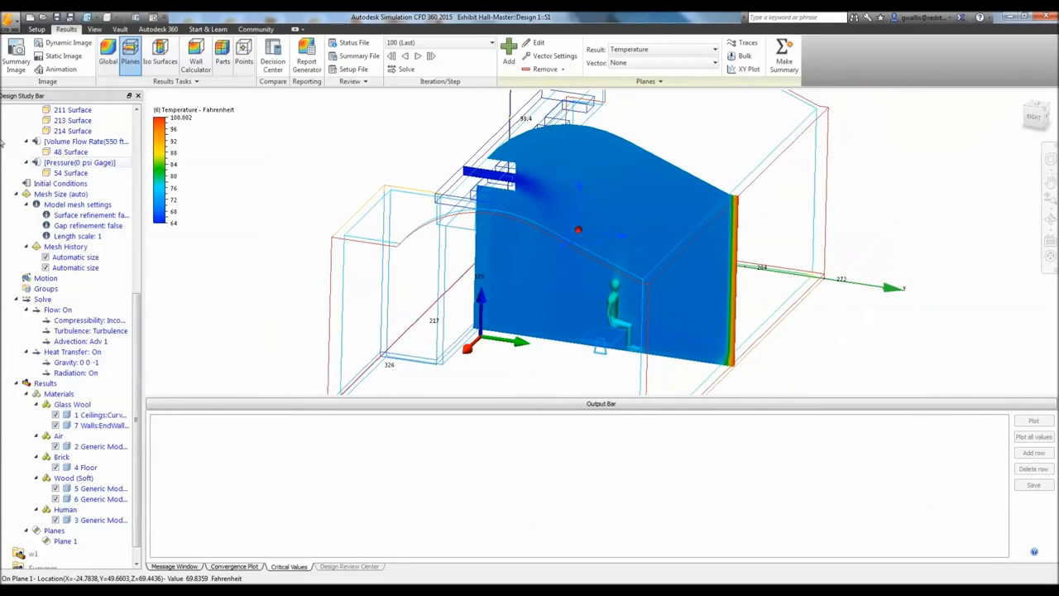
{"action": "left_click", "coordinate": [15, 54]}
{"action": "mouse_move", "coordinate": [561, 246]}
{"action": "left_mouse_down"}
{"action": "mouse_move", "coordinate": [506, 276]}
{"action": "mouse_move", "coordinate": [531, 245]}
{"action": "mouse_move", "coordinate": [613, 194]}
{"action": "mouse_move", "coordinate": [574, 264]}
{"action": "left_mouse_up"}
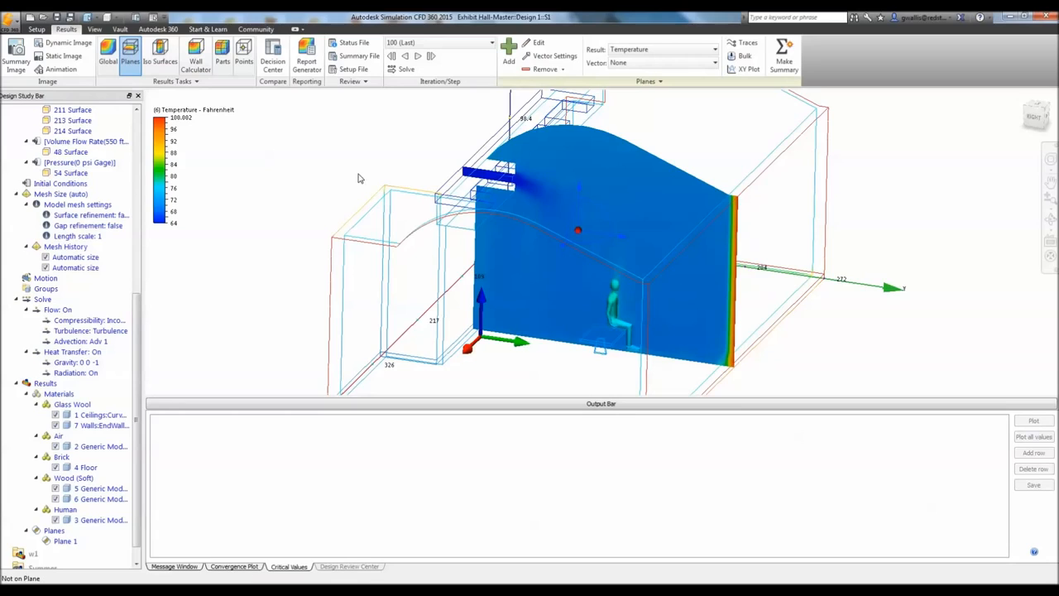
Step: Set up an XY plot on the plane with points added by picking, and title it Temp plot
{"action": "scroll", "coordinate": [343, 225], "scroll_direction": "down", "scroll_amount": 3}
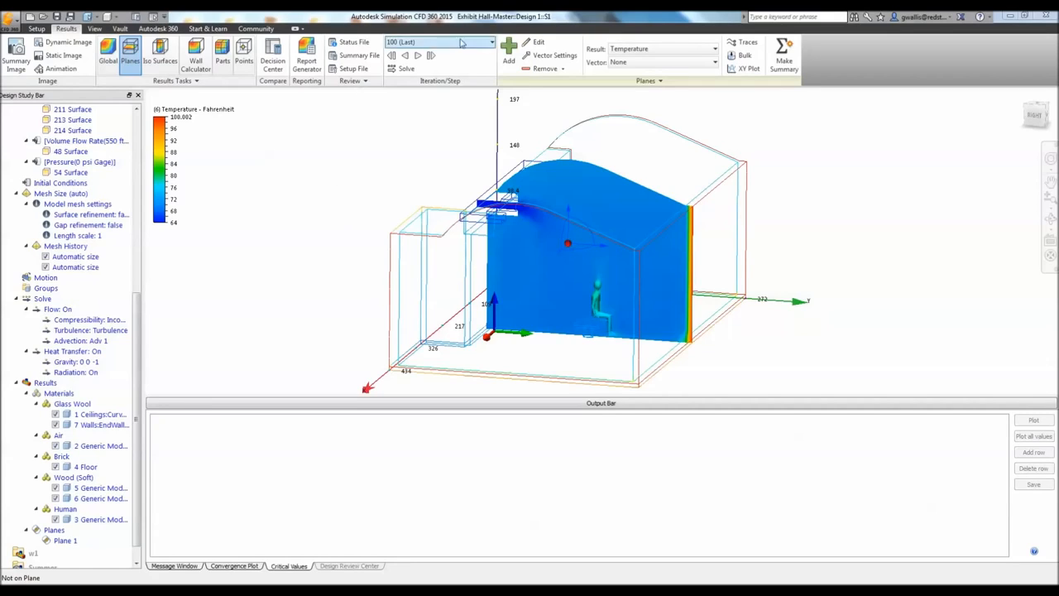
{"action": "left_click", "coordinate": [748, 67]}
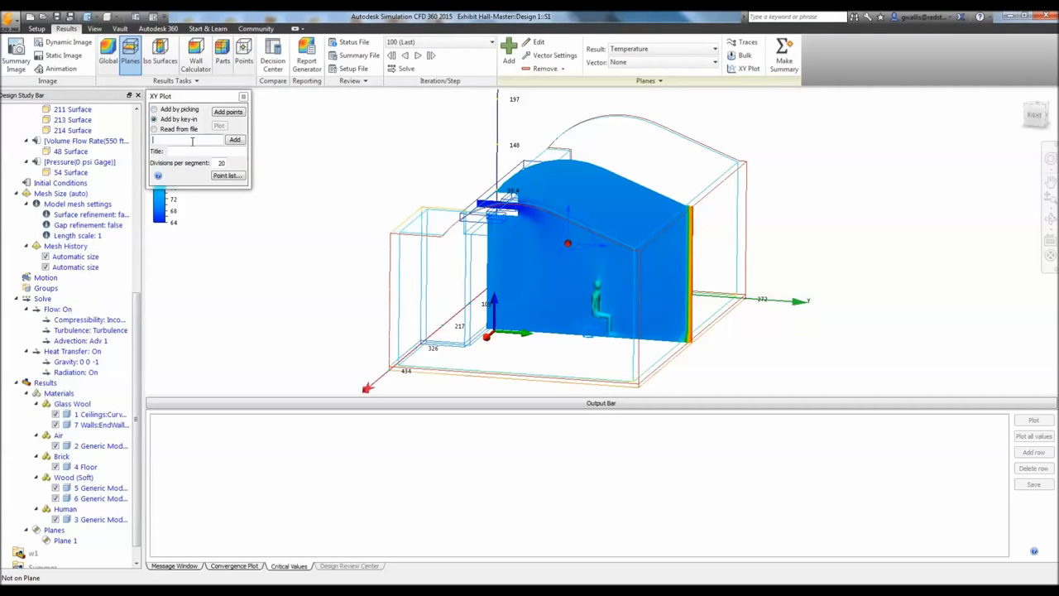
{"action": "left_click", "coordinate": [1034, 116]}
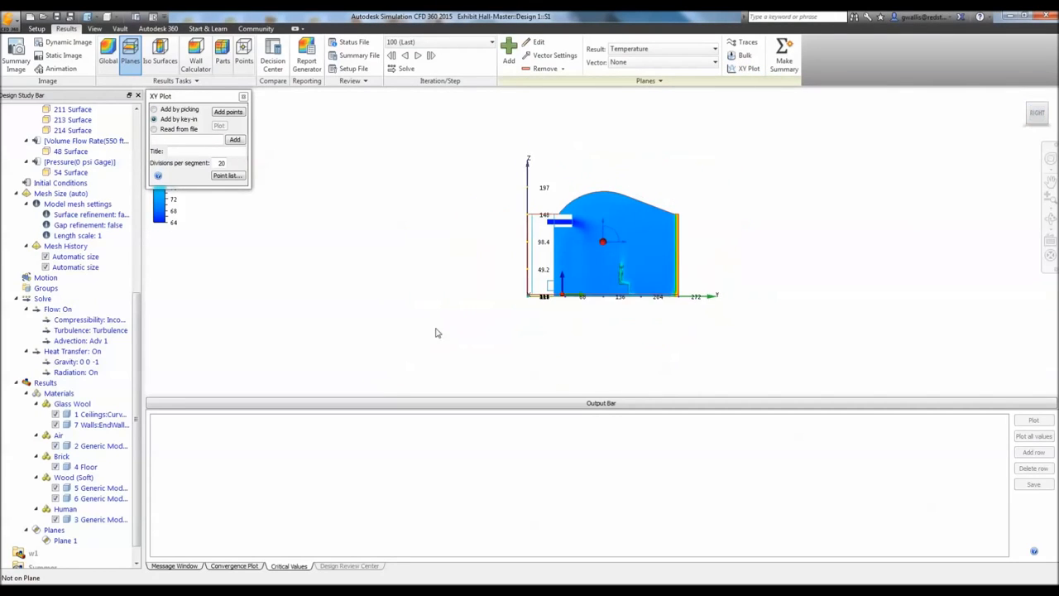
{"action": "scroll", "coordinate": [642, 263], "scroll_direction": "up", "scroll_amount": 5}
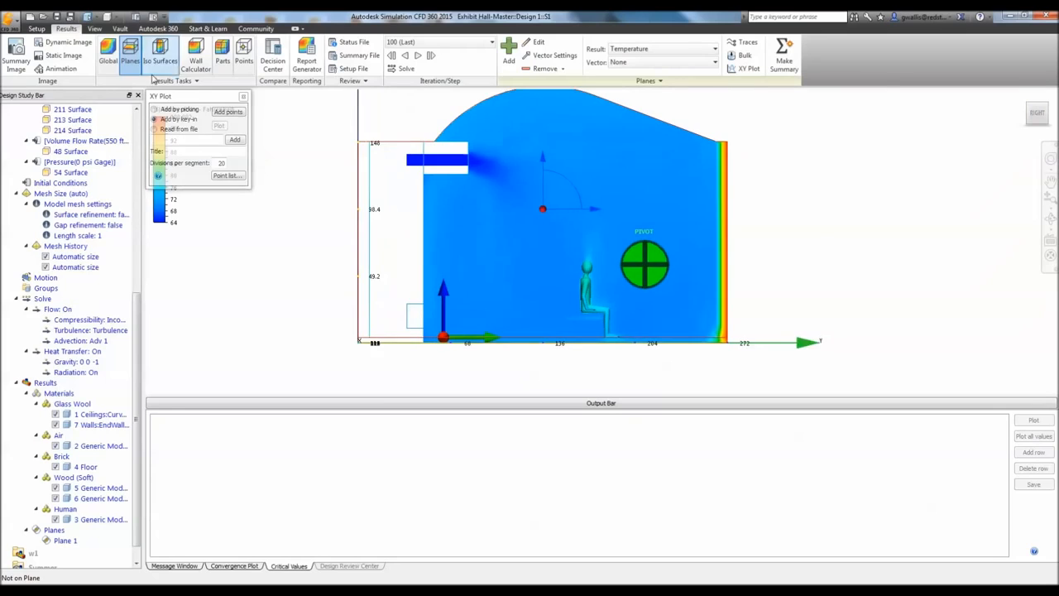
{"action": "left_click", "coordinate": [181, 109]}
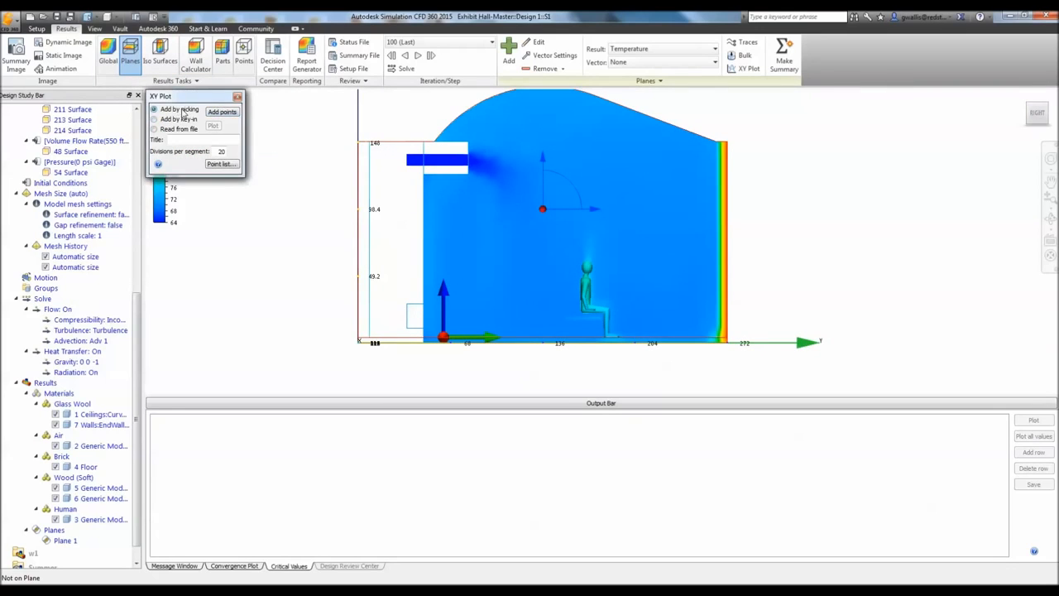
{"action": "type", "text": "Temp"}
{"action": "key", "text": "BackSpace"}
{"action": "key", "text": "BackSpace"}
{"action": "key", "text": "BackSpace"}
{"action": "type", "text": "Temp plot"}
Step: Pick two points above the human's head, one near each side wall, generate the temperature plot, and close it after review
{"action": "left_click", "coordinate": [222, 112]}
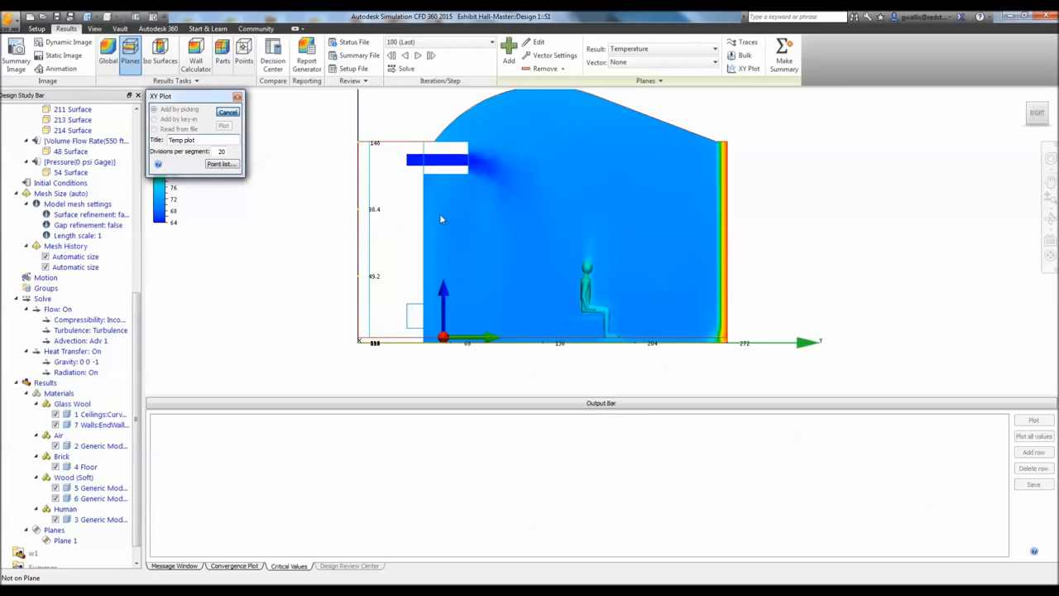
{"action": "left_click", "coordinate": [440, 212]}
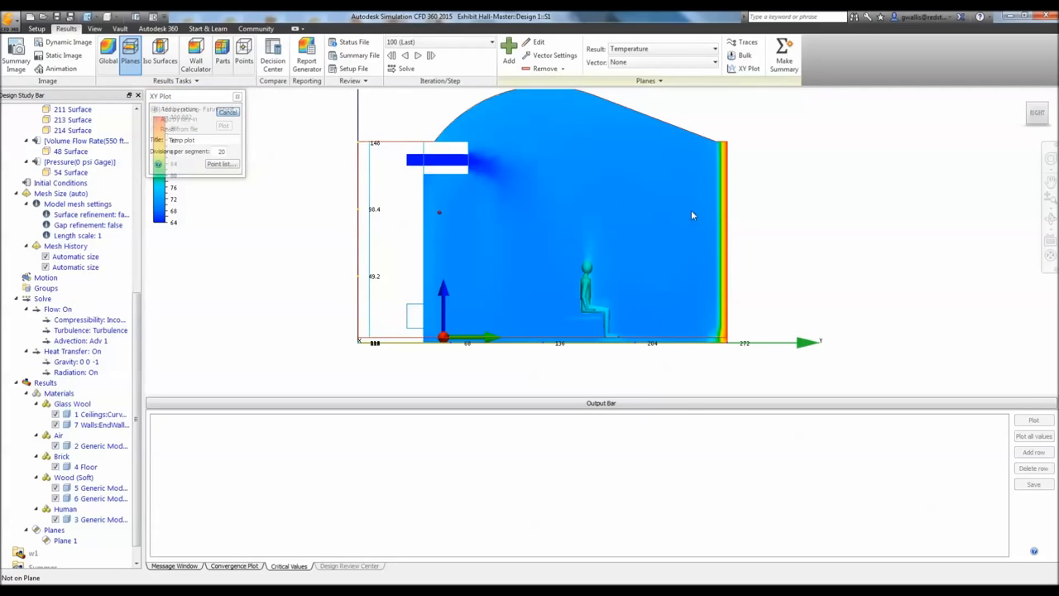
{"action": "left_click", "coordinate": [712, 211]}
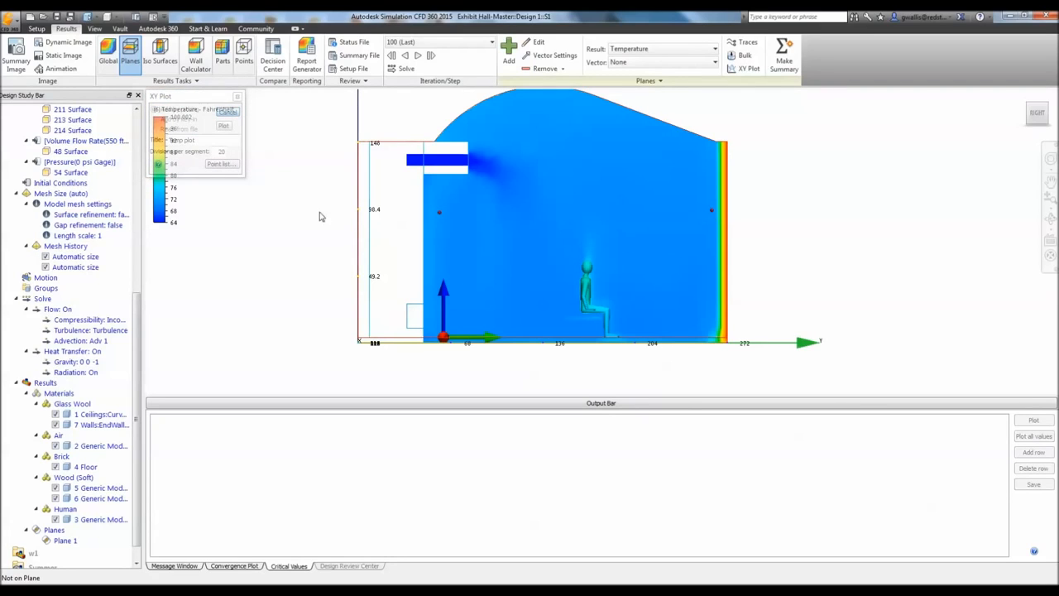
{"action": "left_click", "coordinate": [223, 126]}
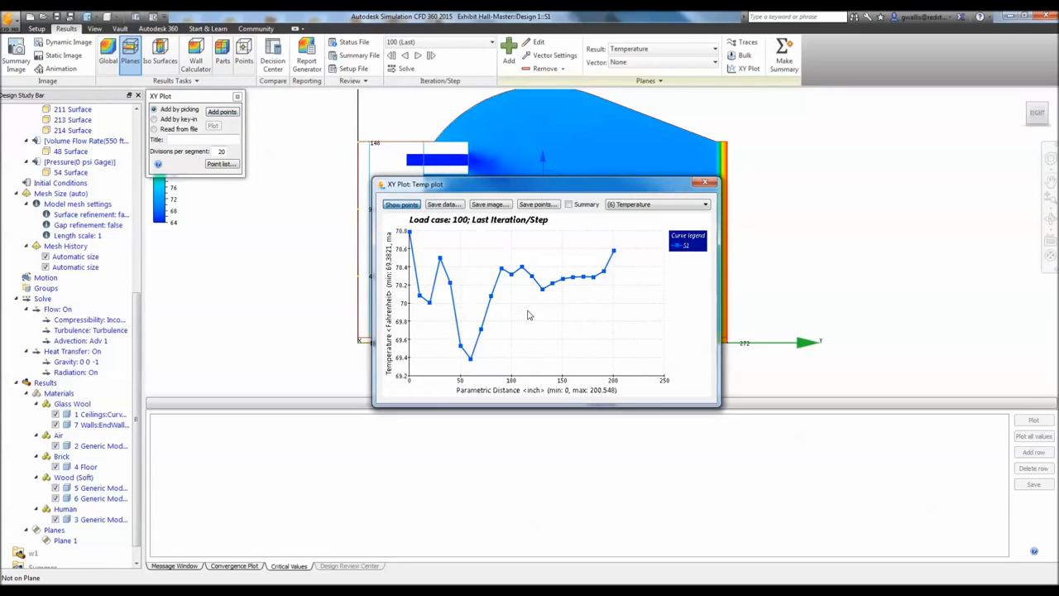
{"action": "left_click", "coordinate": [405, 205]}
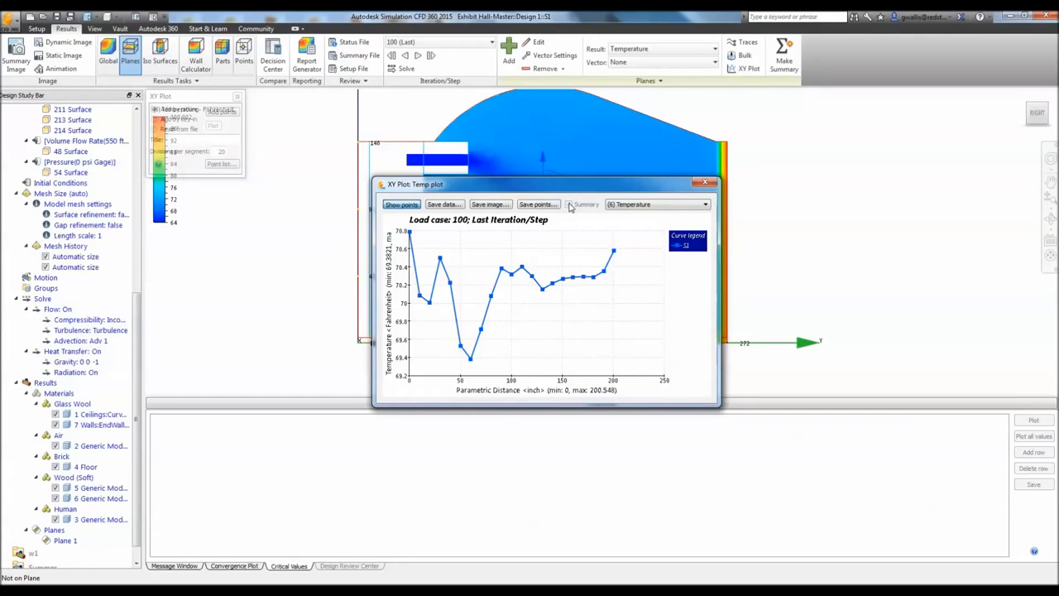
{"action": "left_click", "coordinate": [705, 182]}
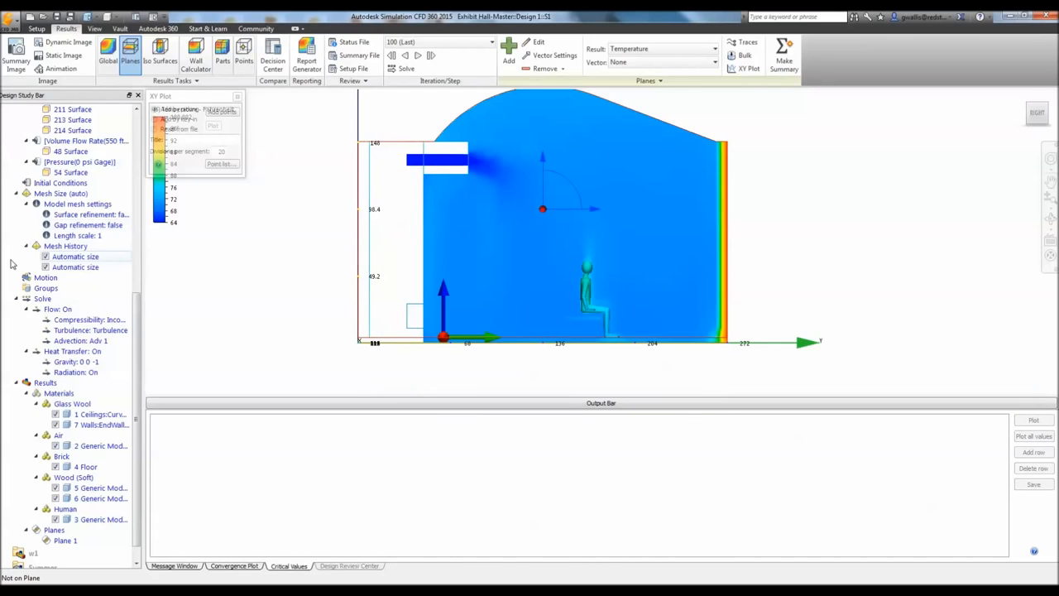
Step: Remove the temperature results plane from the S1 scenario
{"action": "mouse_move", "coordinate": [565, 246]}
{"action": "middle_mouse_down"}
{"action": "mouse_move", "coordinate": [534, 254]}
{"action": "mouse_move", "coordinate": [601, 275]}
{"action": "mouse_move", "coordinate": [573, 254]}
{"action": "mouse_move", "coordinate": [518, 267]}
{"action": "mouse_move", "coordinate": [509, 295]}
{"action": "mouse_move", "coordinate": [515, 268]}
{"action": "mouse_move", "coordinate": [539, 268]}
{"action": "middle_mouse_up"}
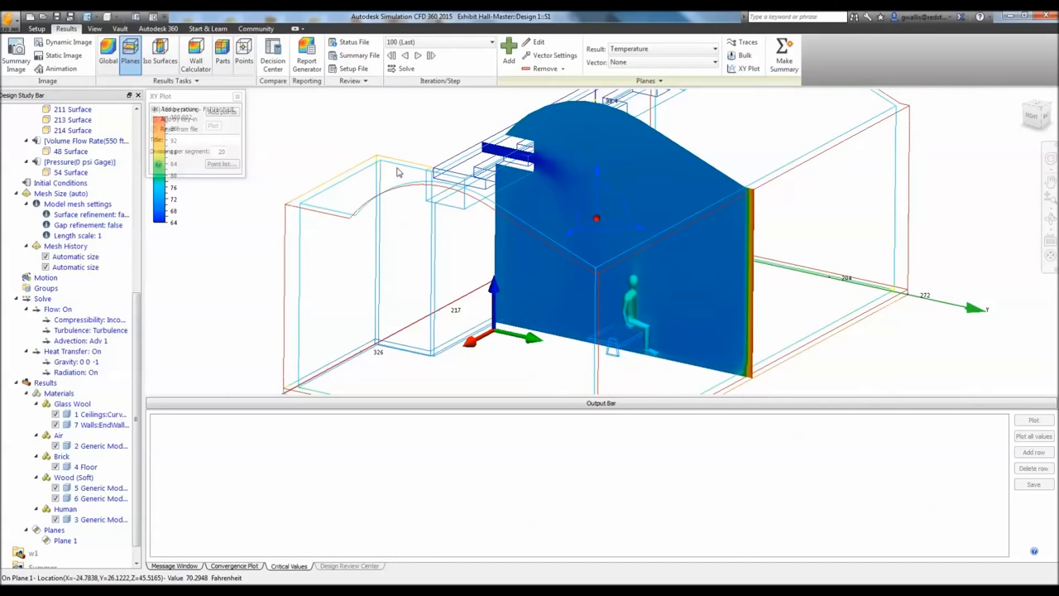
{"action": "scroll", "coordinate": [252, 378], "scroll_direction": "down", "scroll_amount": 3}
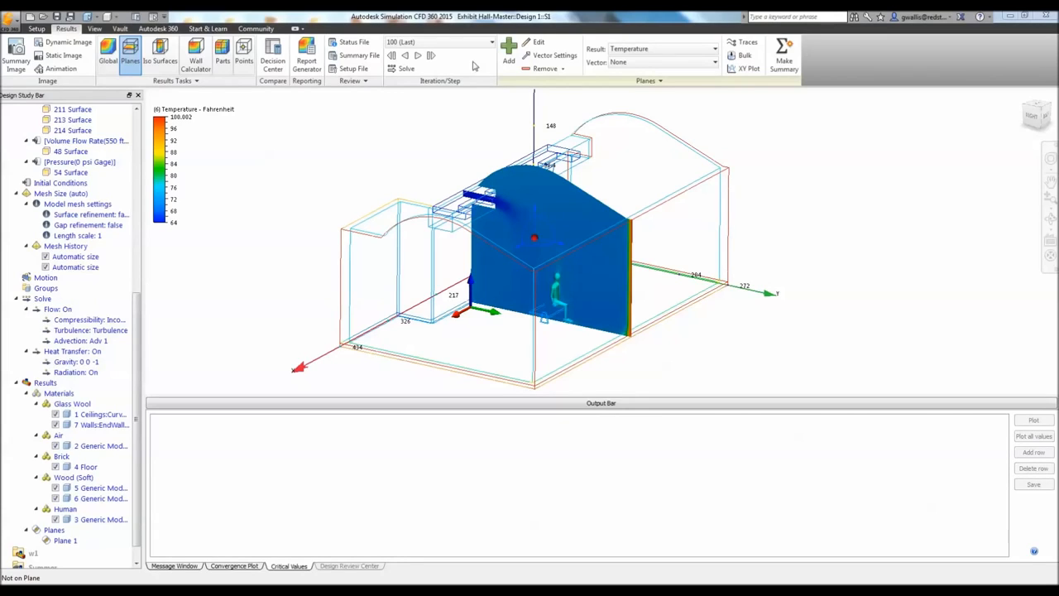
{"action": "left_click", "coordinate": [533, 69]}
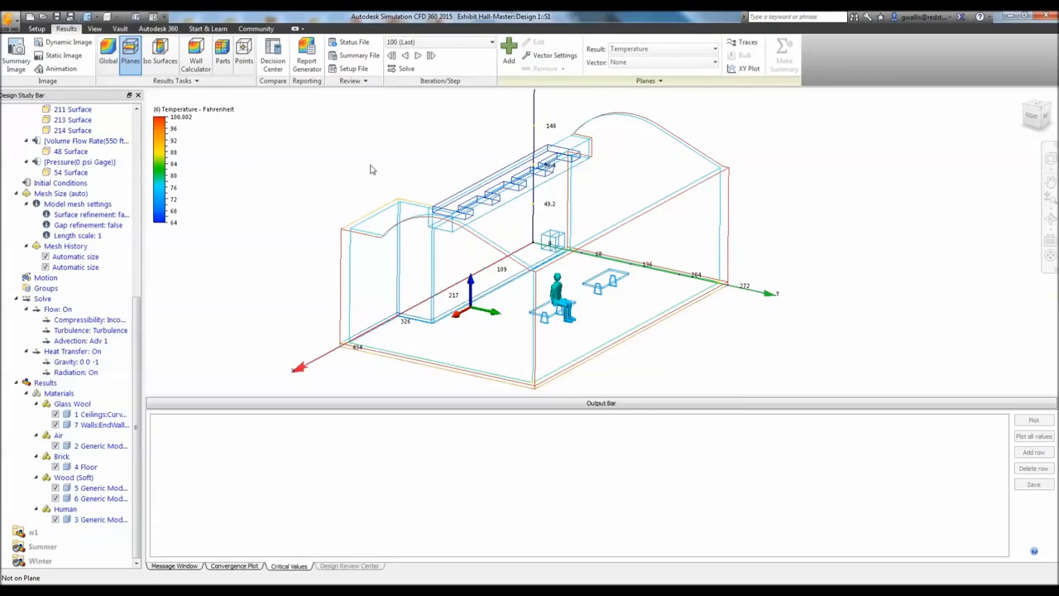
Step: Add an iso surface coloured by temperature and set its iso quantity to Velocity Magnitude
{"action": "left_click", "coordinate": [165, 60]}
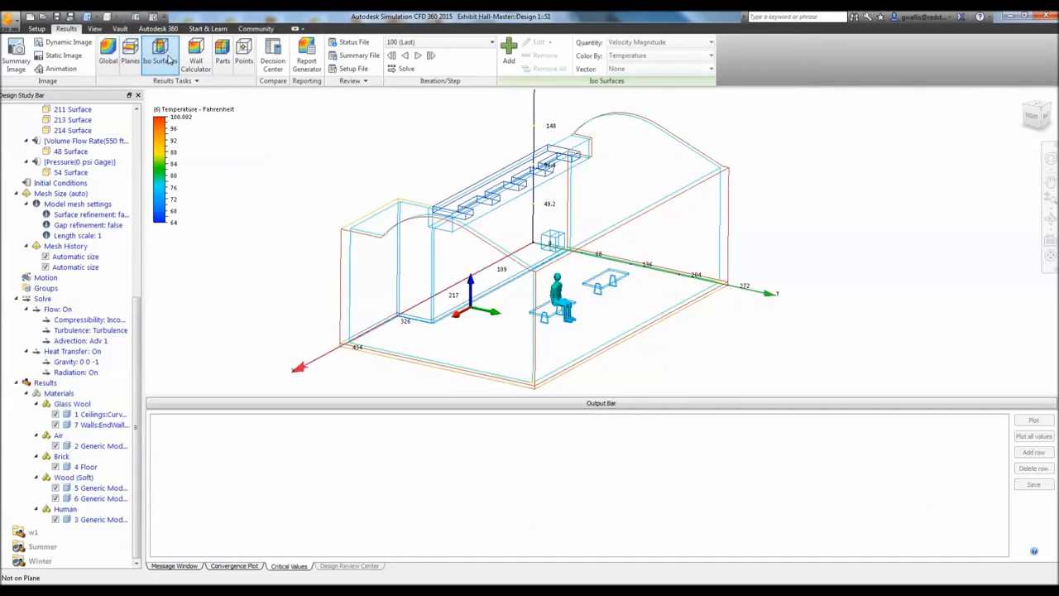
{"action": "left_click", "coordinate": [510, 54]}
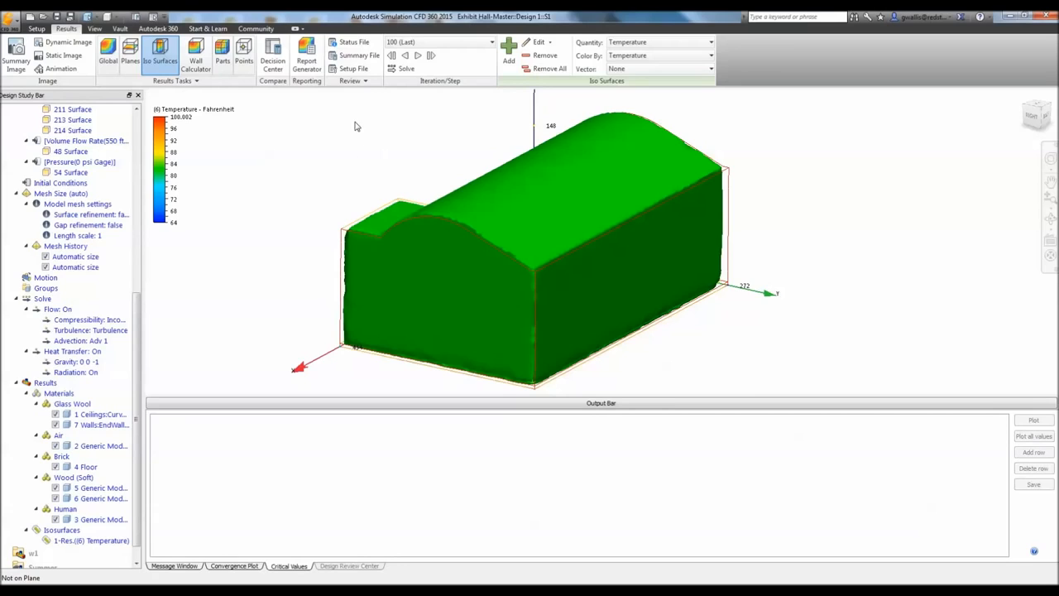
{"action": "left_click", "coordinate": [536, 41]}
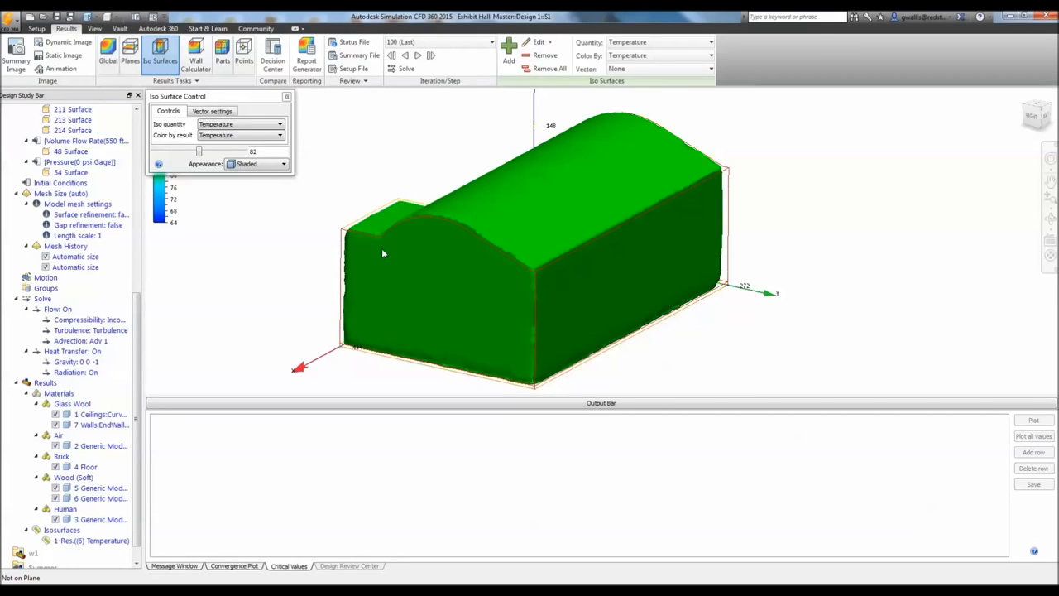
{"action": "left_click", "coordinate": [227, 124]}
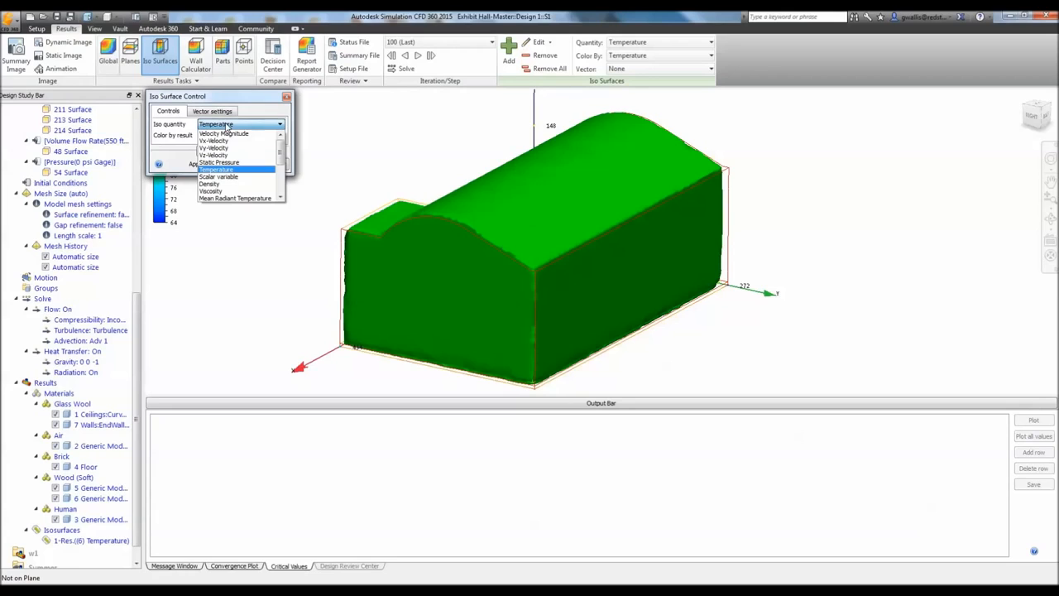
{"action": "left_click", "coordinate": [224, 133]}
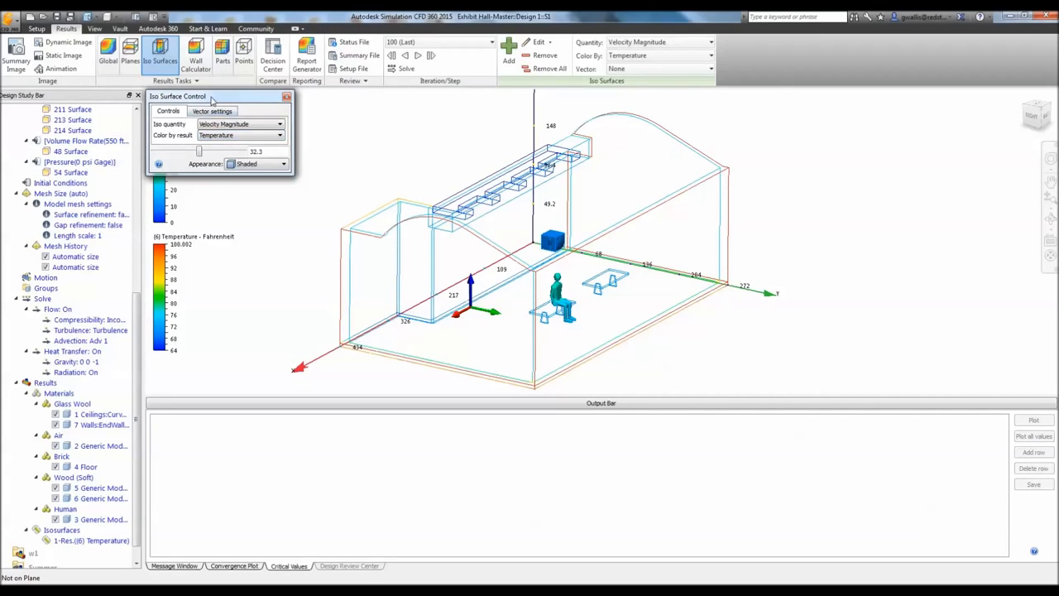
Step: Change the Velocity Magnitude legend units to ft/min
{"action": "left_click_drag", "start_coordinate": [213, 100], "coordinate": [329, 109]}
{"action": "right_click", "coordinate": [163, 167]}
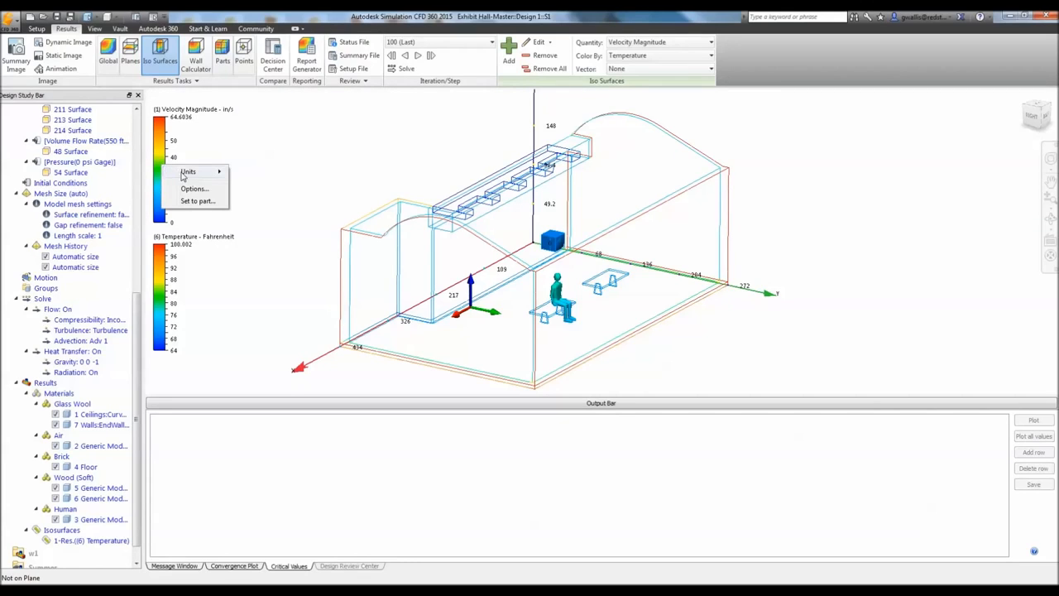
{"action": "mouse_move", "coordinate": [183, 173]}
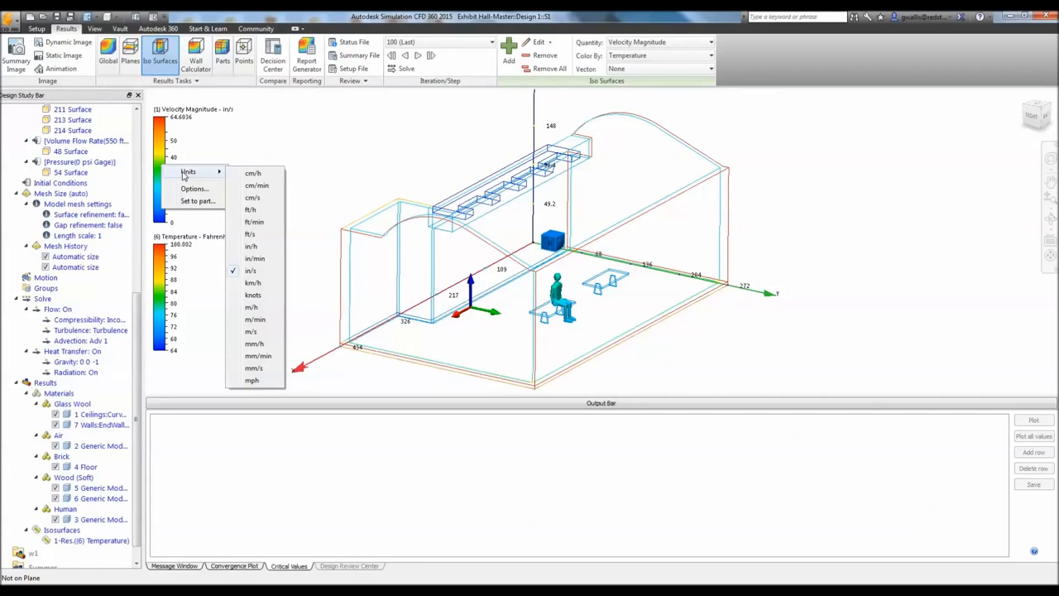
{"action": "left_click", "coordinate": [255, 221]}
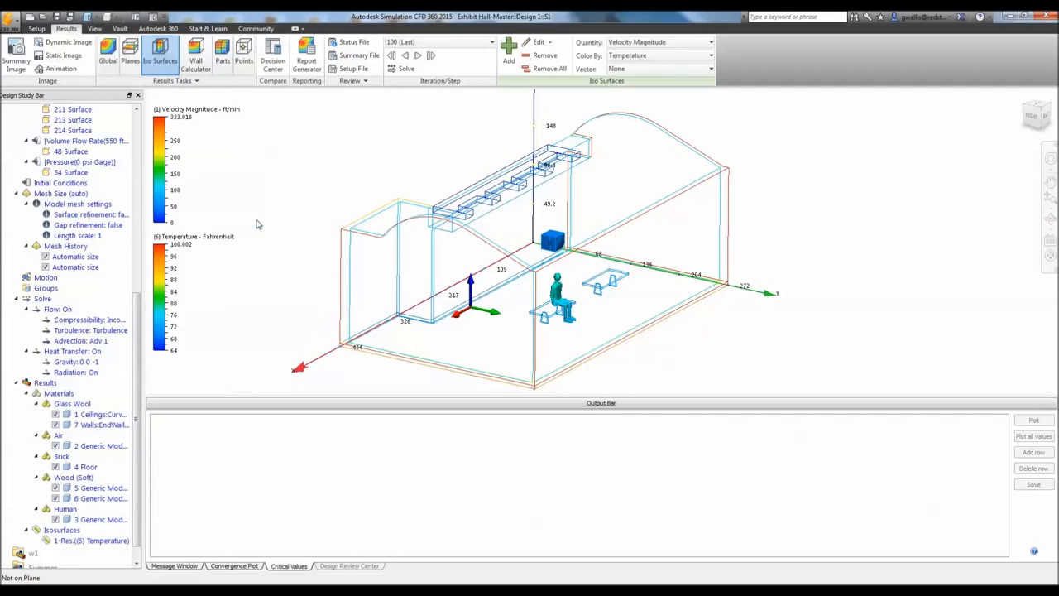
{"action": "right_click", "coordinate": [160, 153]}
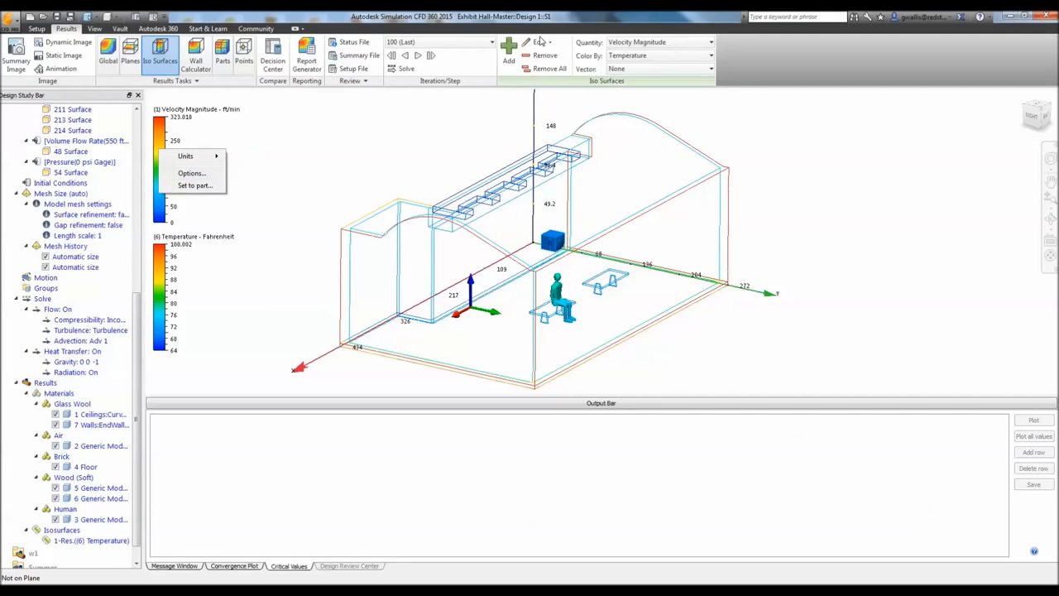
Step: Edit the velocity iso surface and set its iso value to 28 ft/min
{"action": "left_click", "coordinate": [539, 41]}
{"action": "left_click_drag", "start_coordinate": [228, 97], "coordinate": [312, 108]}
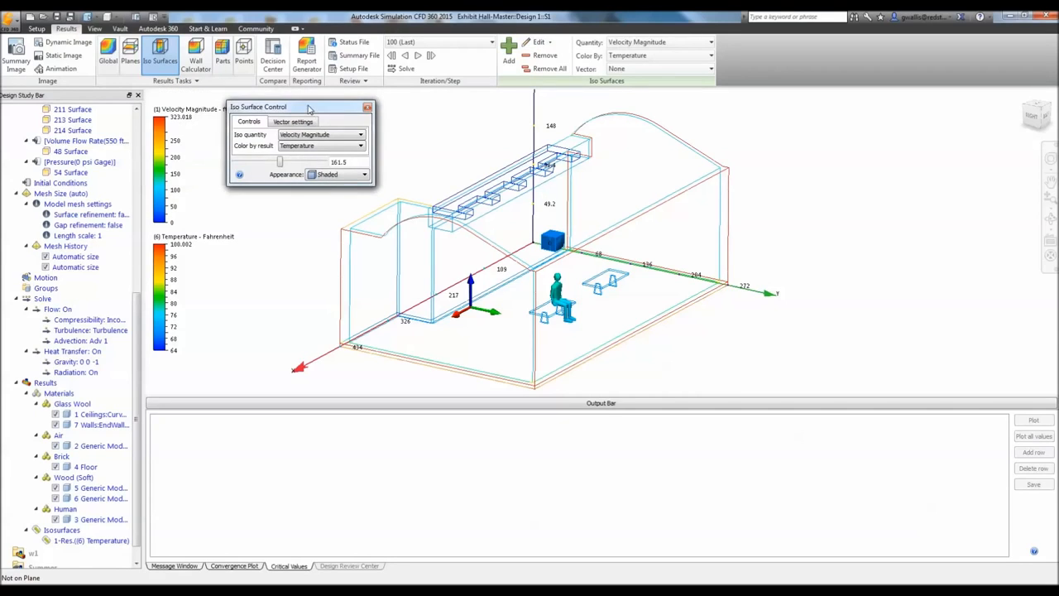
{"action": "left_click_drag", "start_coordinate": [287, 163], "coordinate": [253, 165]}
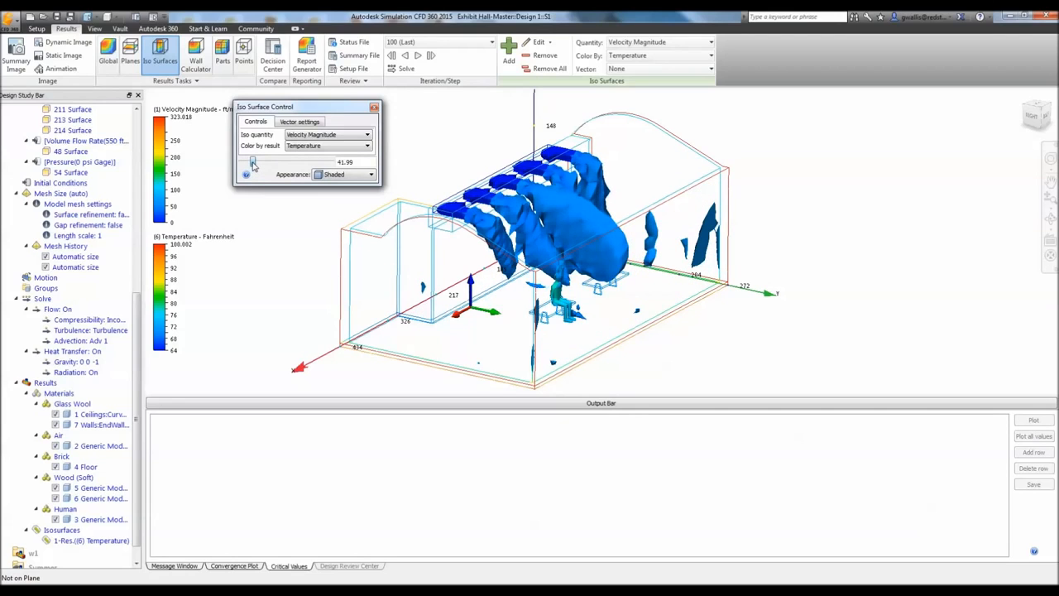
{"action": "double_click", "coordinate": [344, 163]}
{"action": "type", "text": "28"}
{"action": "key", "text": "Return"}
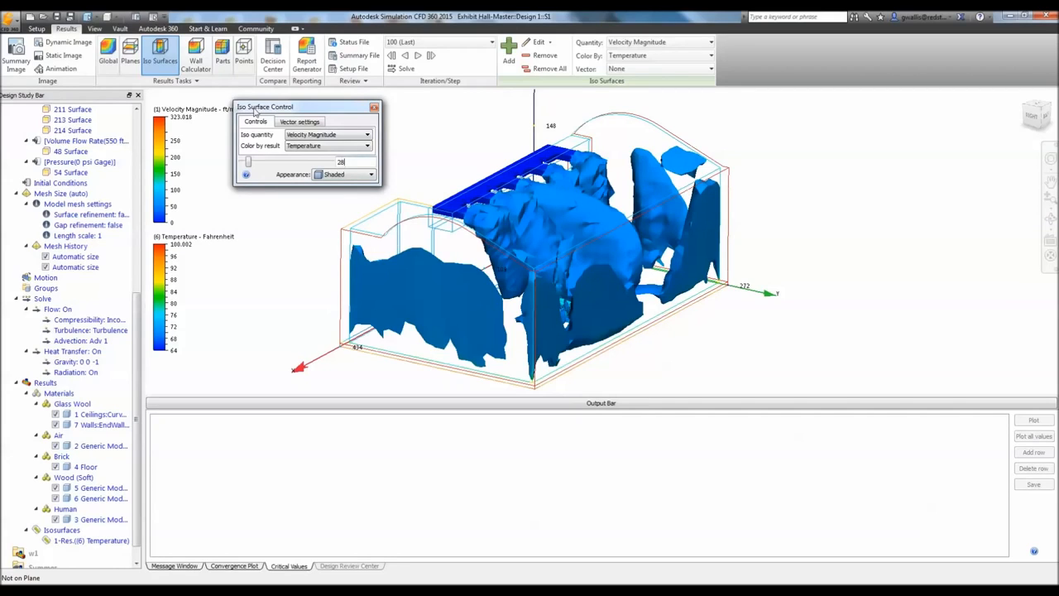
Step: Show Velocity Vector arrows on the iso surface, all the same length, scaled to about 0.225
{"action": "left_click", "coordinate": [288, 124]}
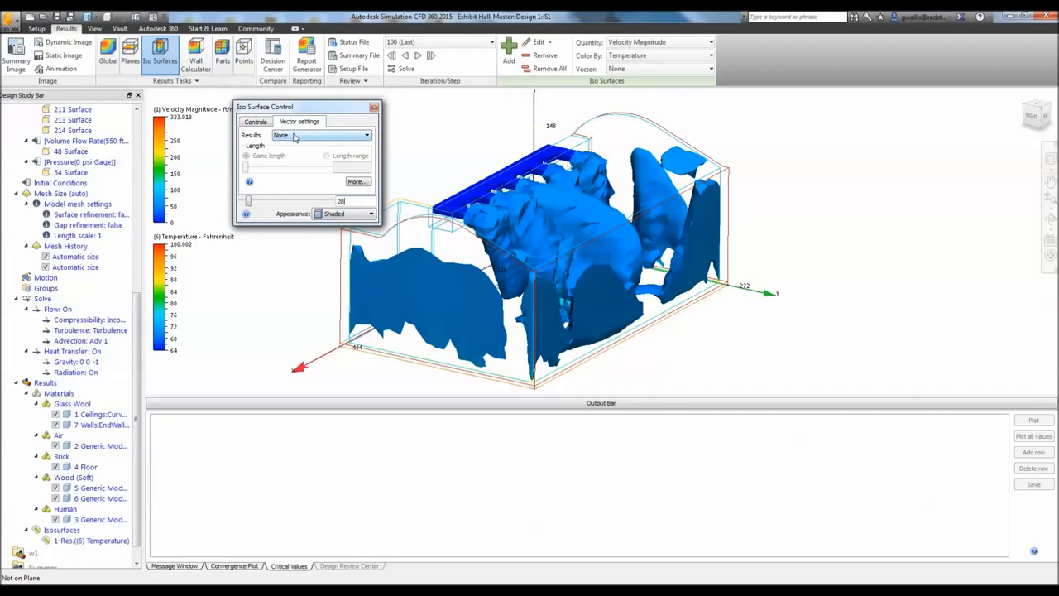
{"action": "left_click", "coordinate": [294, 138]}
{"action": "left_click", "coordinate": [307, 155]}
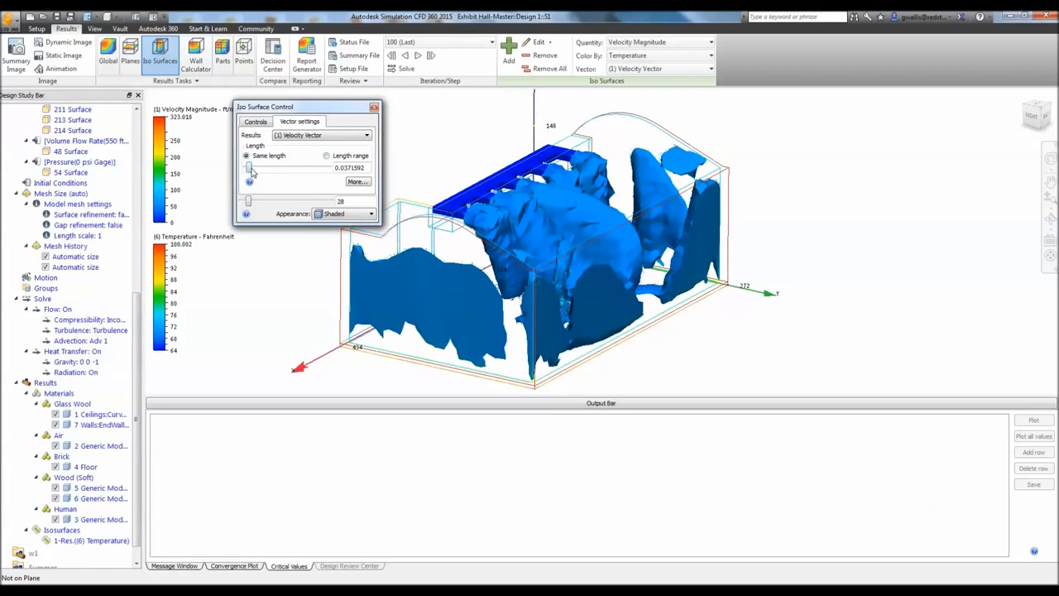
{"action": "mouse_move", "coordinate": [252, 171]}
{"action": "left_mouse_down"}
{"action": "mouse_move", "coordinate": [346, 177]}
{"action": "mouse_move", "coordinate": [262, 179]}
{"action": "mouse_move", "coordinate": [266, 167]}
{"action": "left_mouse_up"}
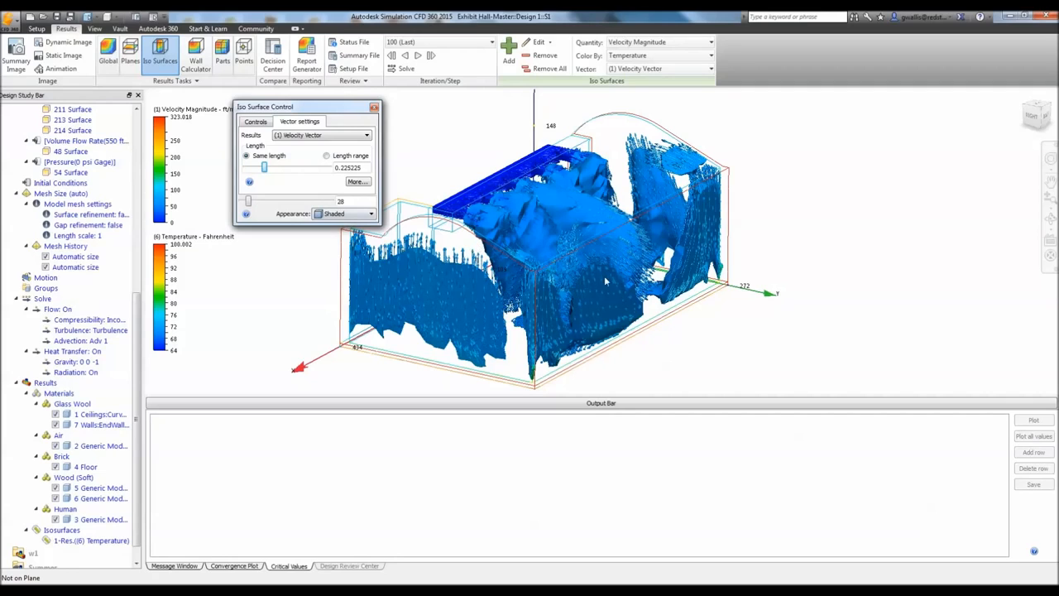
Step: Capture a summary image of the velocity iso surface and its vectors, seen from the back of the hall
{"action": "middle_click_drag", "start_coordinate": [614, 271], "coordinate": [402, 289], "text": "shift"}
{"action": "middle_click_drag", "start_coordinate": [635, 307], "coordinate": [532, 267]}
{"action": "scroll", "coordinate": [578, 246], "scroll_direction": "up", "scroll_amount": 5}
{"action": "middle_click_drag", "start_coordinate": [507, 309], "coordinate": [465, 309], "text": "shift"}
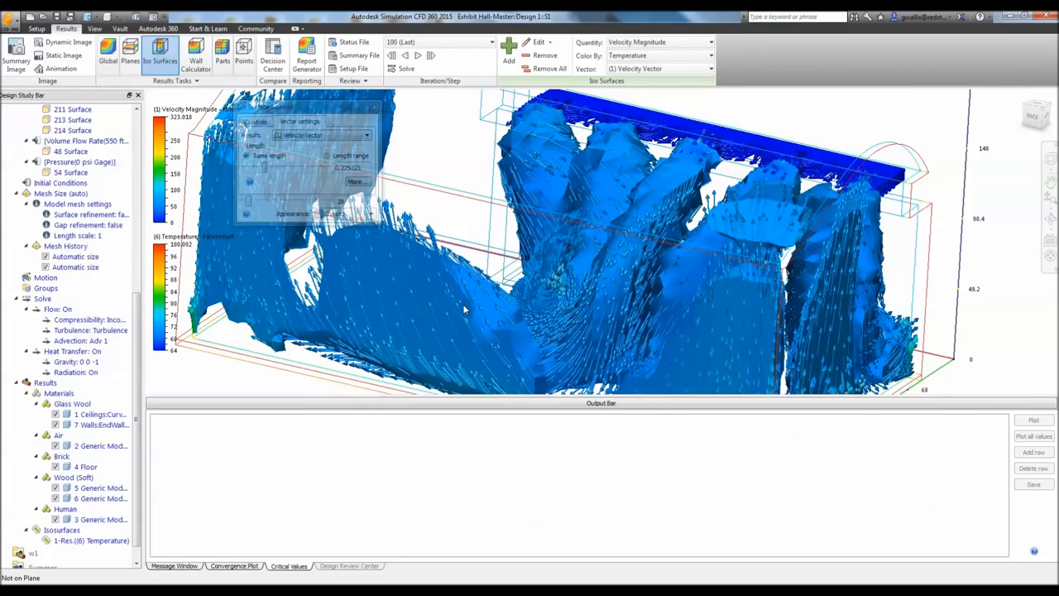
{"action": "left_click_drag", "start_coordinate": [331, 111], "coordinate": [245, 127]}
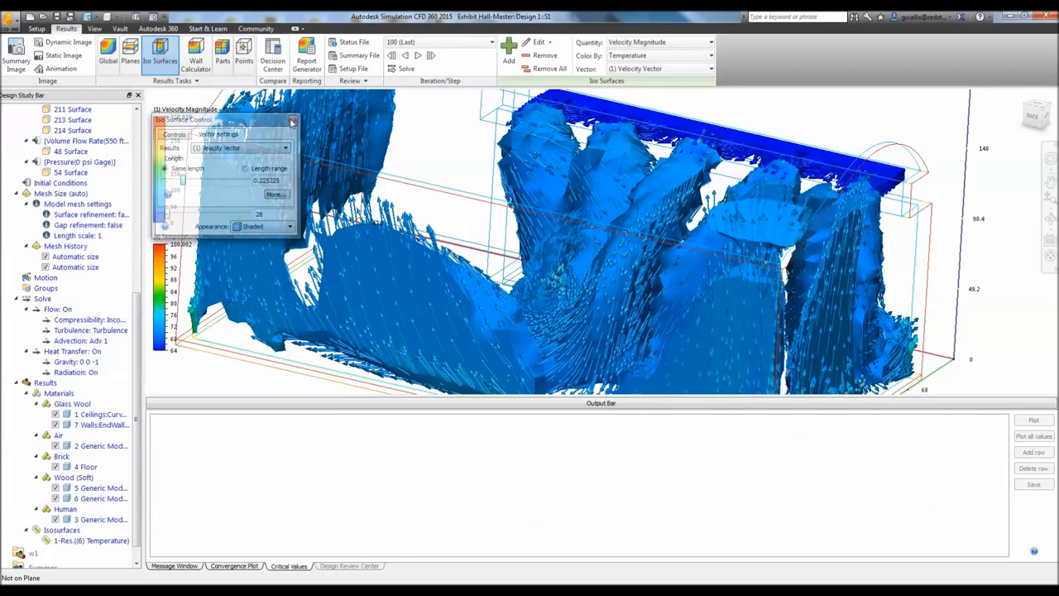
{"action": "left_click", "coordinate": [291, 123]}
{"action": "mouse_move", "coordinate": [408, 195]}
{"action": "middle_mouse_down", "text": "shift"}
{"action": "mouse_move", "coordinate": [405, 211]}
{"action": "mouse_move", "coordinate": [451, 251]}
{"action": "middle_mouse_up", "text": "shift"}
{"action": "scroll", "coordinate": [405, 211], "scroll_direction": "down", "scroll_amount": 1}
{"action": "left_click", "coordinate": [18, 61]}
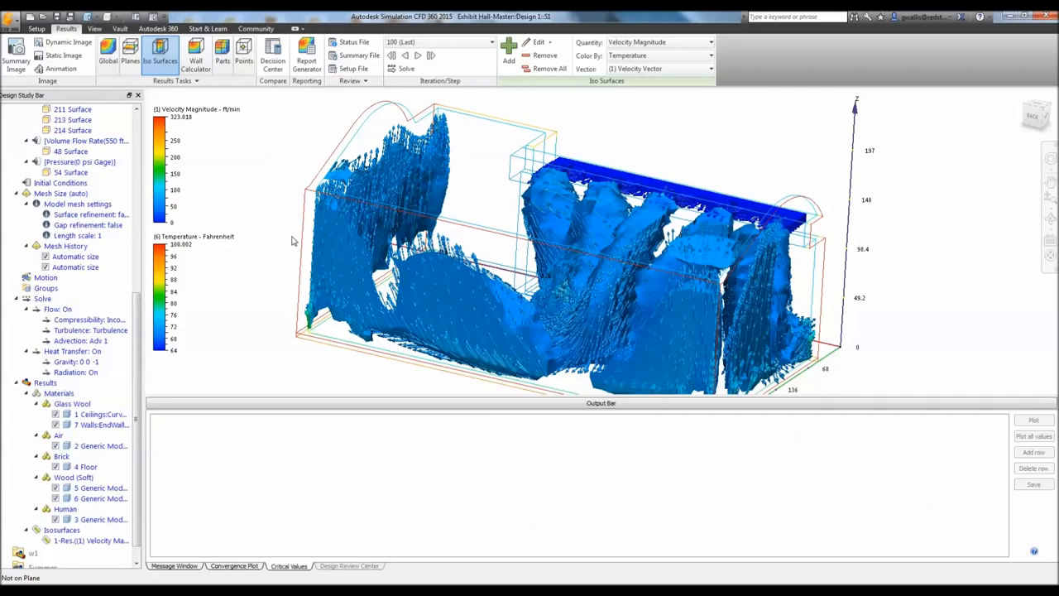
Step: Remove the velocity iso surface and set the Human part's display to shaded
{"action": "left_click", "coordinate": [540, 55]}
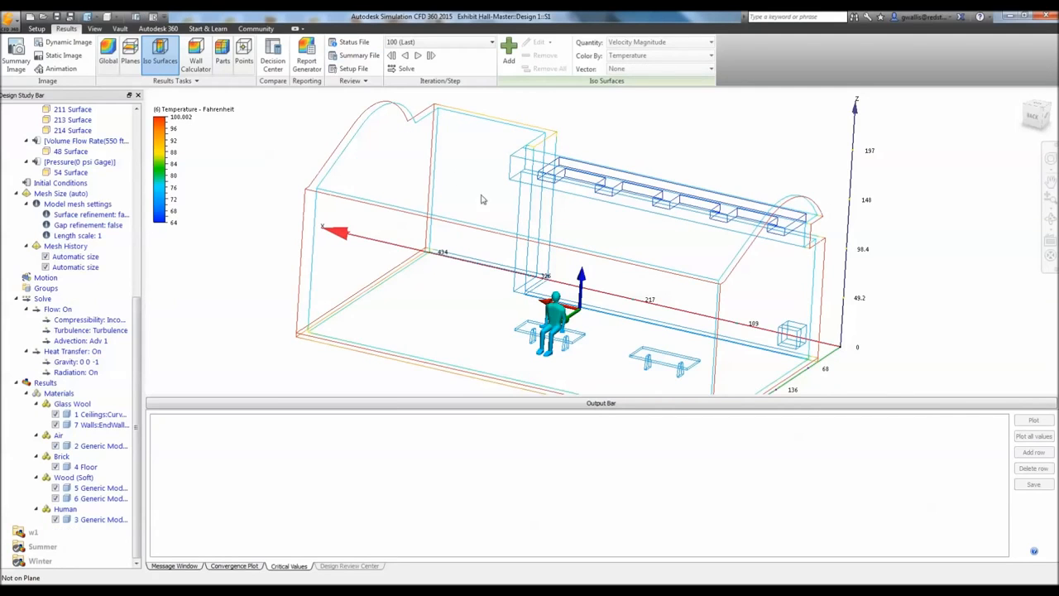
{"action": "middle_click_drag", "start_coordinate": [460, 215], "coordinate": [407, 229], "text": "shift"}
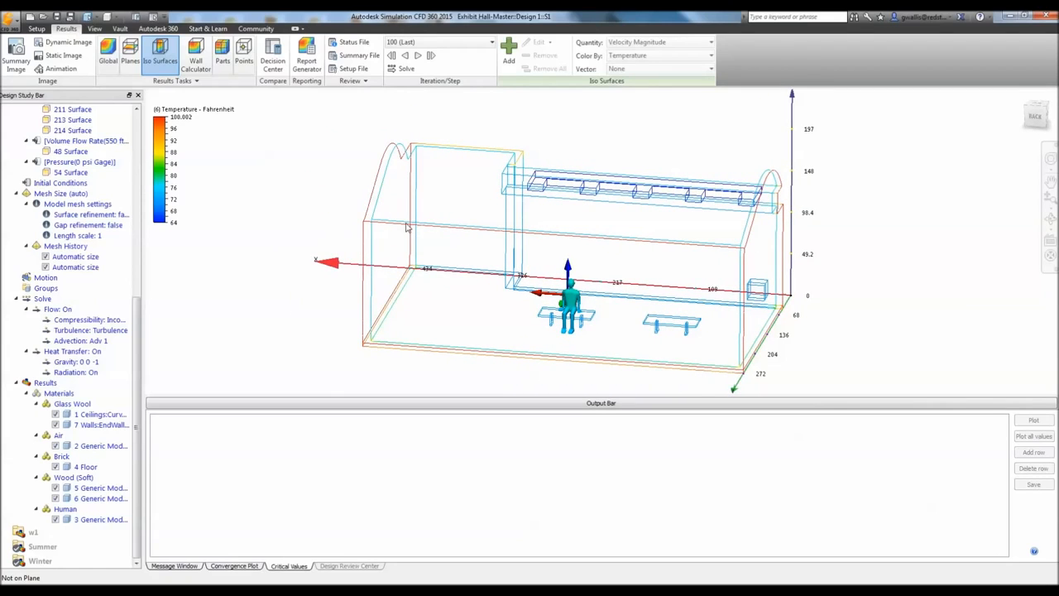
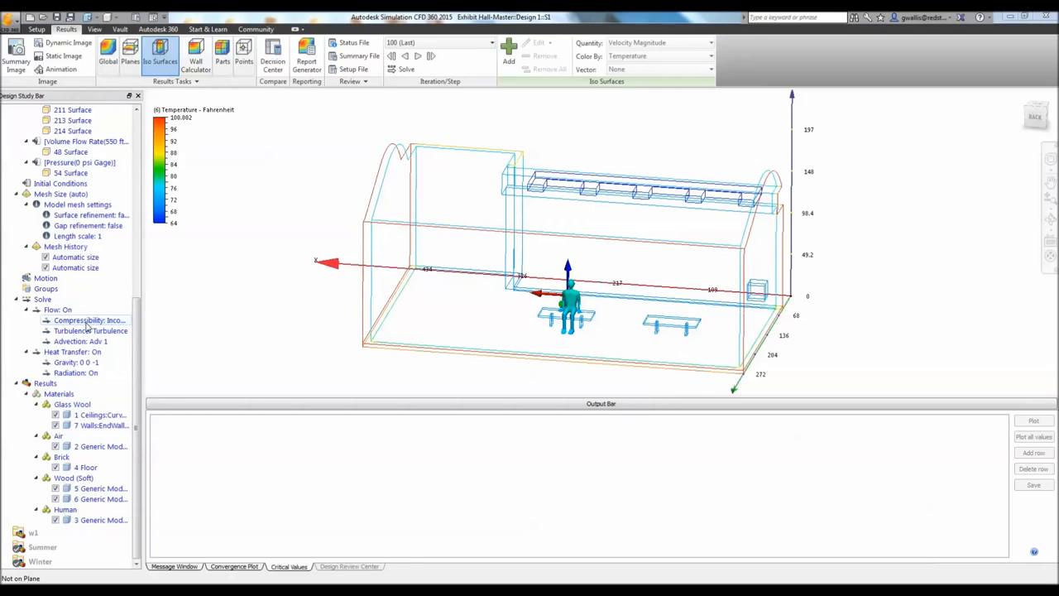
{"action": "right_click", "coordinate": [81, 527]}
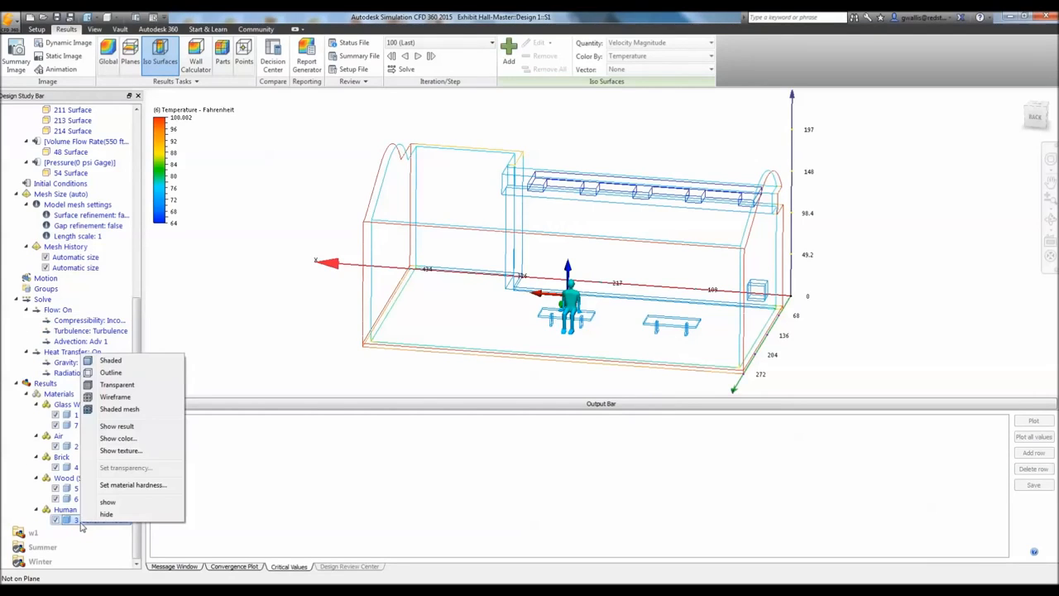
{"action": "left_click", "coordinate": [123, 361]}
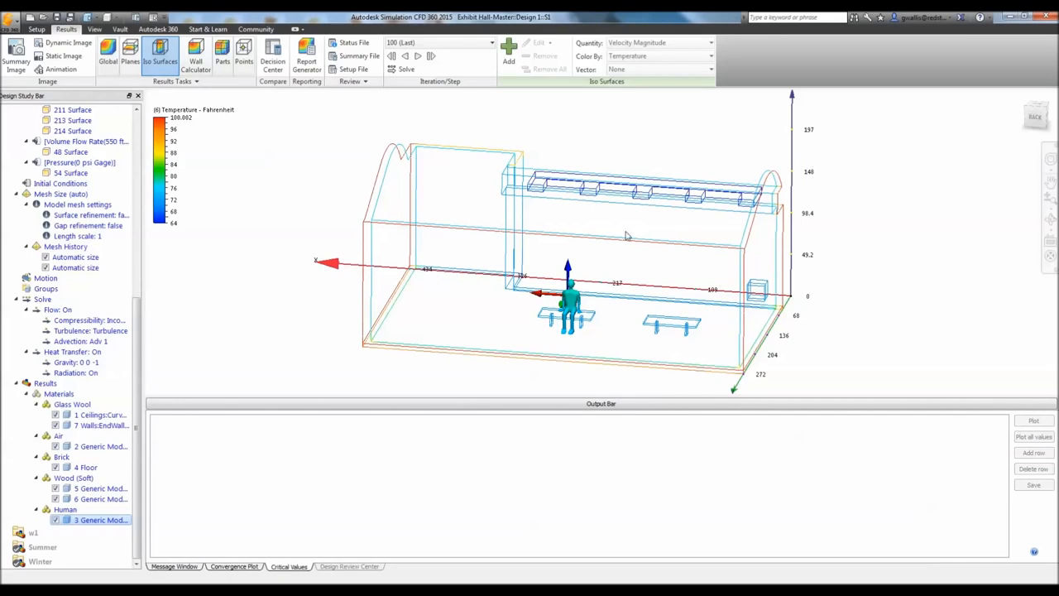
Step: Display Predicted Mean Vote as the global result and examine it on the seated human
{"action": "scroll", "coordinate": [595, 249], "scroll_direction": "up", "scroll_amount": 5}
{"action": "scroll", "coordinate": [542, 334], "scroll_direction": "up", "scroll_amount": 4}
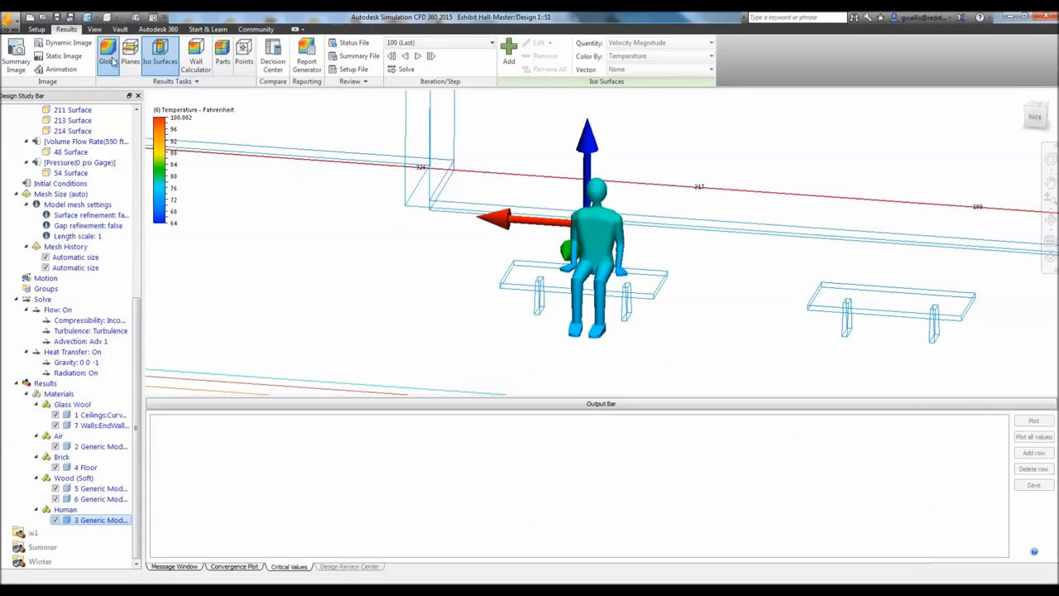
{"action": "left_click", "coordinate": [111, 60]}
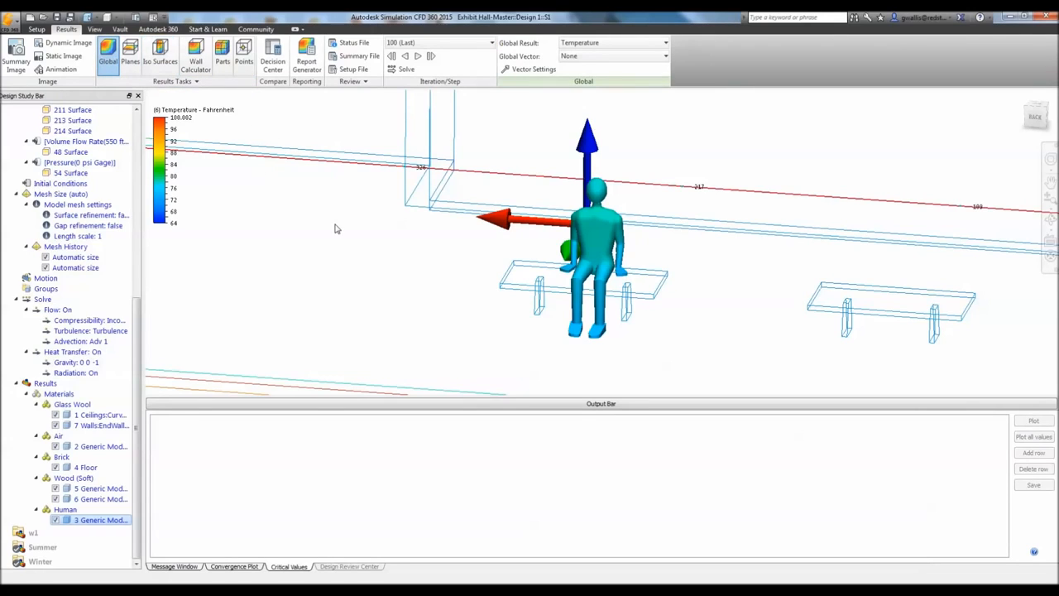
{"action": "left_click", "coordinate": [627, 45]}
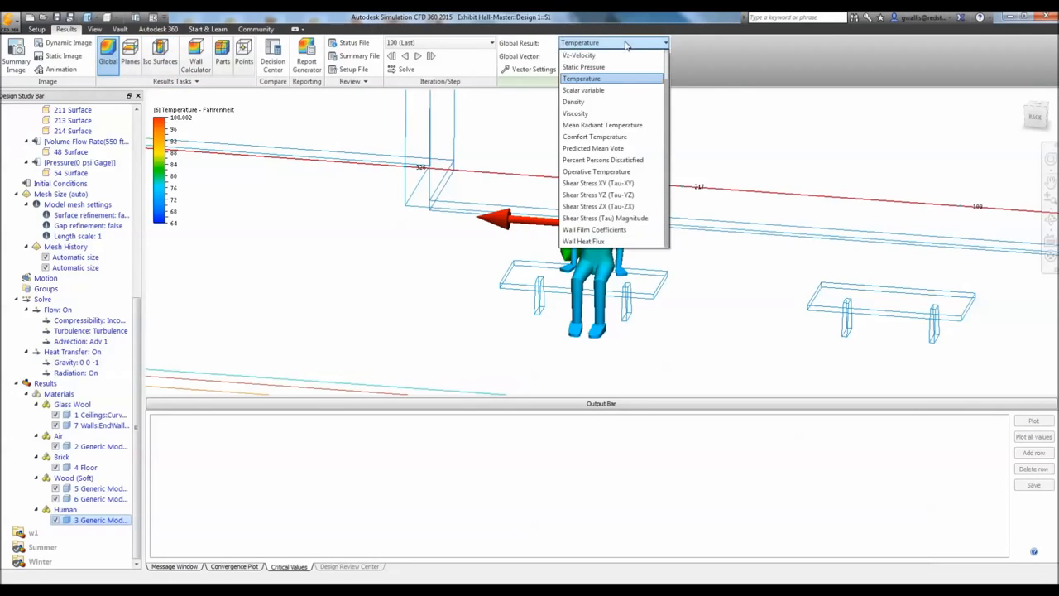
{"action": "left_click", "coordinate": [622, 149]}
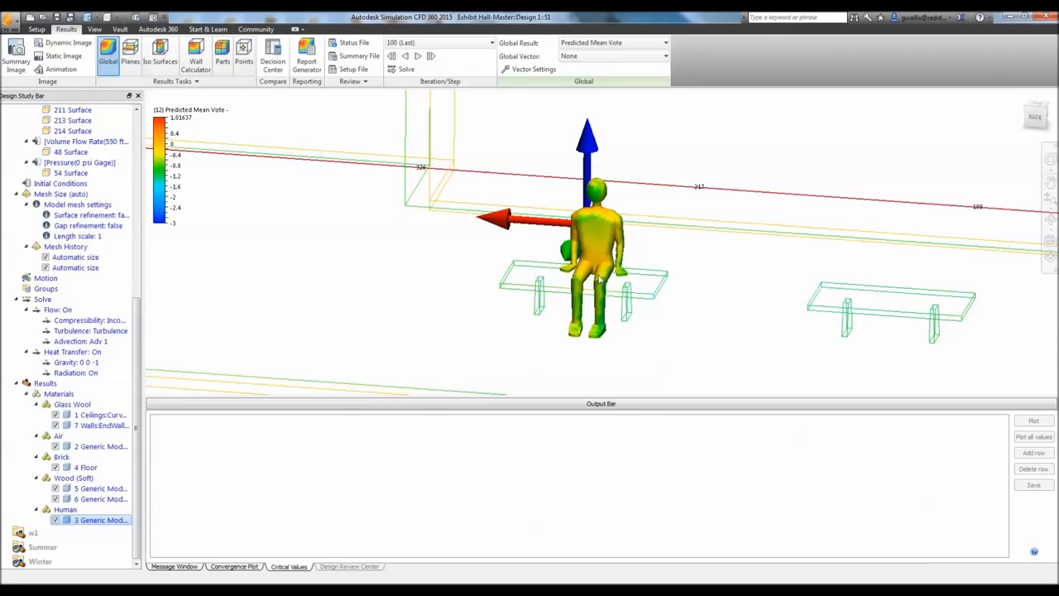
{"action": "scroll", "coordinate": [602, 273], "scroll_direction": "up", "scroll_amount": 5}
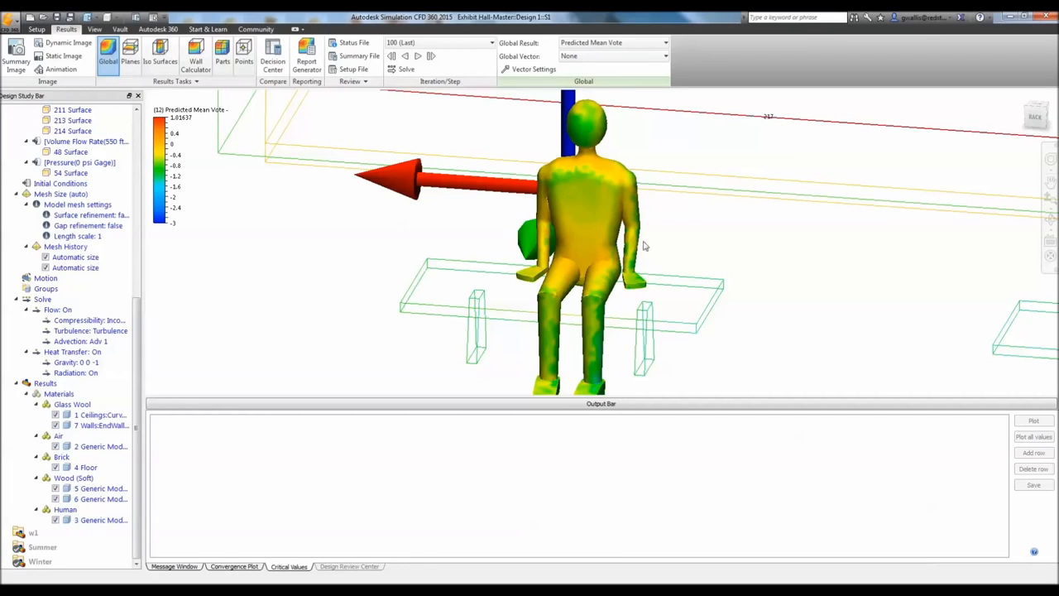
{"action": "scroll", "coordinate": [557, 256], "scroll_direction": "down", "scroll_amount": 5}
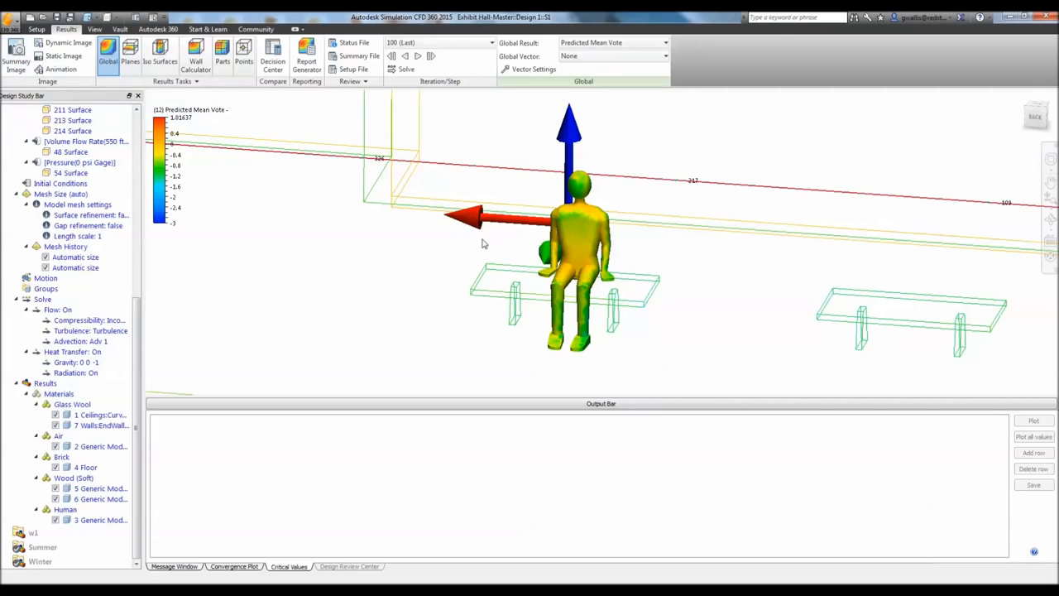
{"action": "scroll", "coordinate": [466, 236], "scroll_direction": "up", "scroll_amount": 4}
{"action": "scroll", "coordinate": [466, 236], "scroll_direction": "down", "scroll_amount": 2}
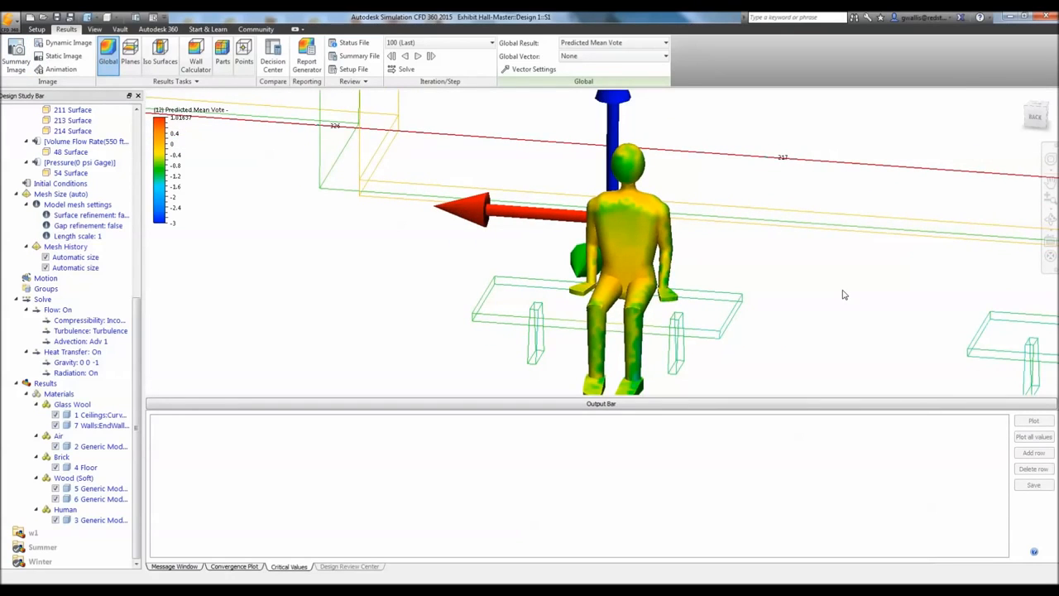
{"action": "scroll", "coordinate": [844, 295], "scroll_direction": "down", "scroll_amount": 2}
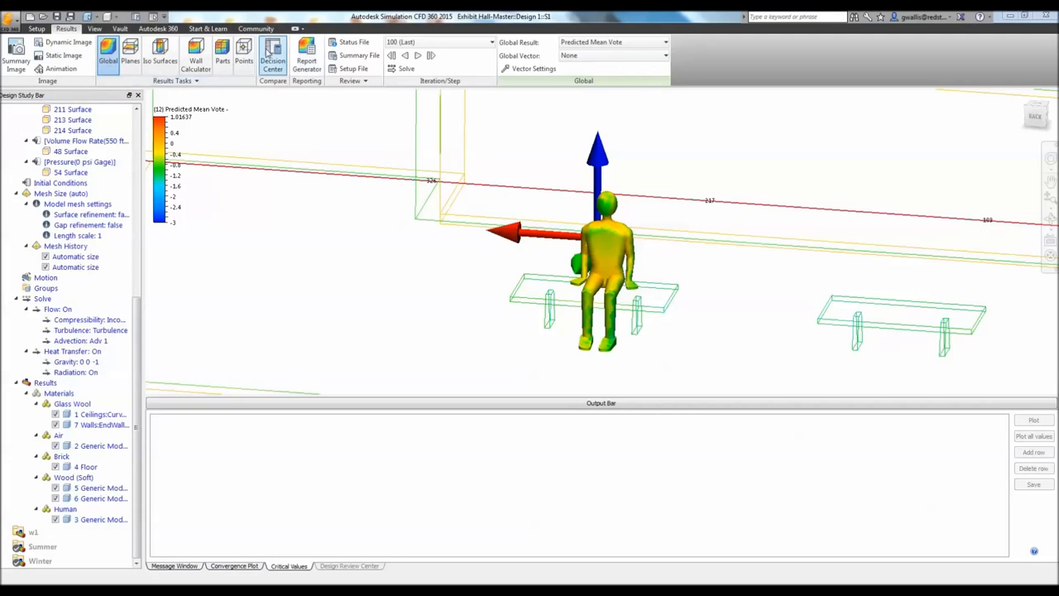
Step: Open the Decision Center and rename the summary image Image 01 as "Temperture cut plane"
{"action": "left_click", "coordinate": [272, 55]}
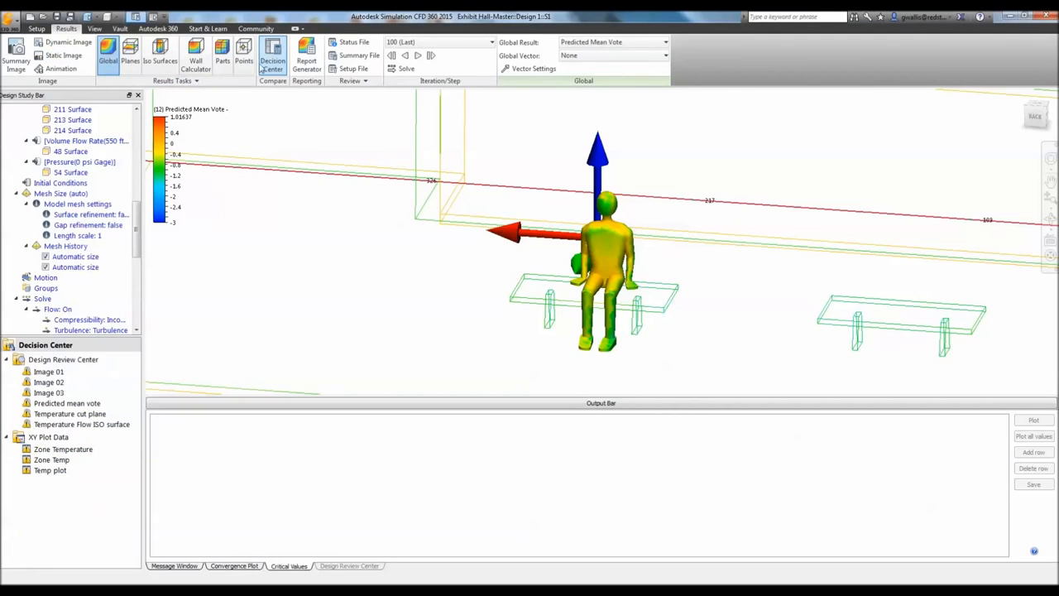
{"action": "left_click", "coordinate": [38, 374]}
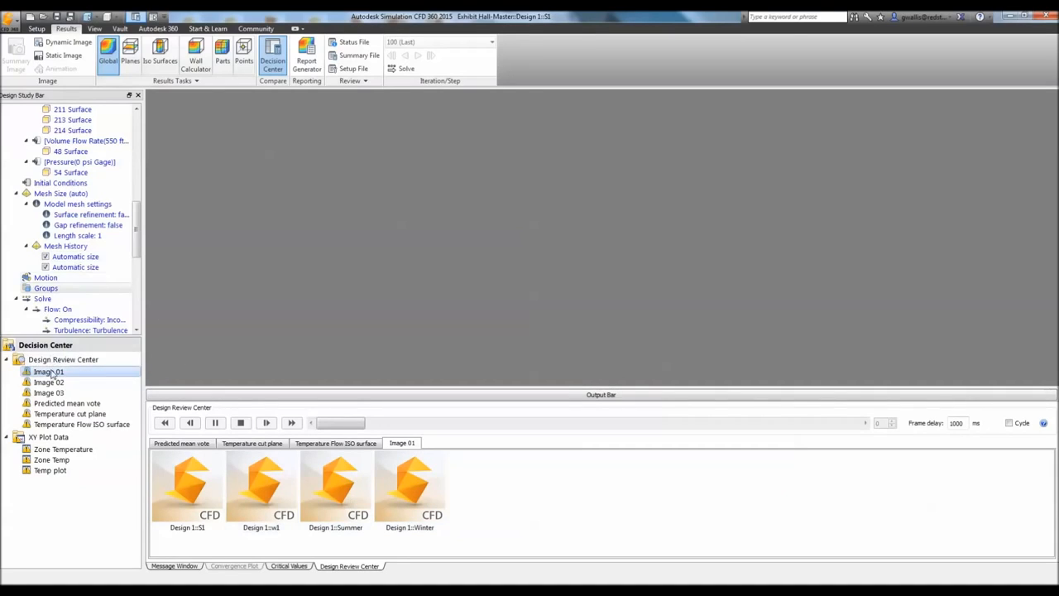
{"action": "right_click", "coordinate": [48, 372]}
{"action": "left_click", "coordinate": [83, 402]}
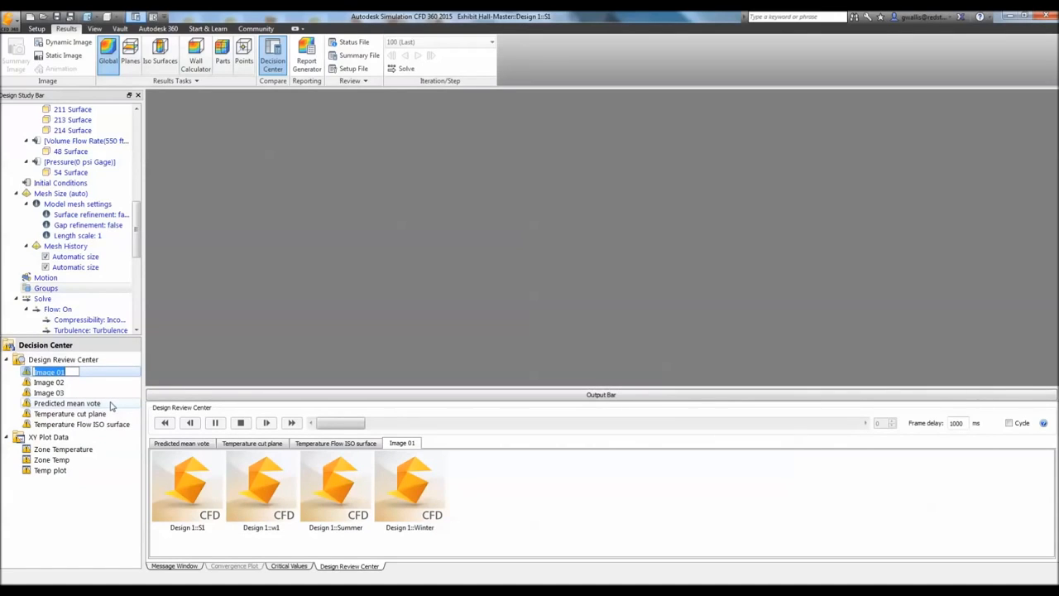
{"action": "type", "text": "Temperatur"}
{"action": "key", "text": "BackSpace"}
{"action": "key", "text": "BackSpace"}
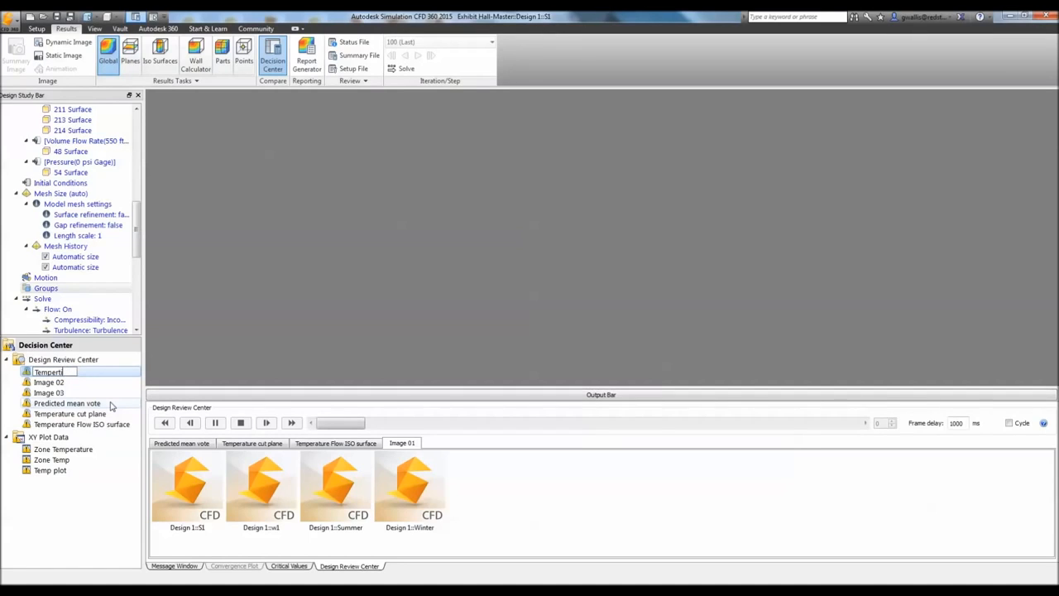
{"action": "type", "text": "ure cut plane"}
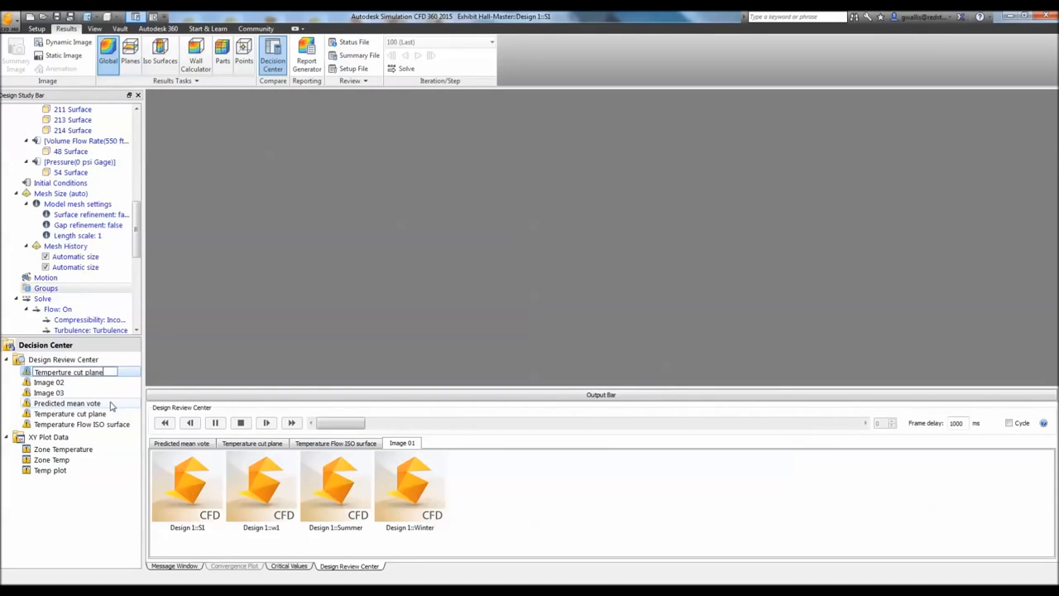
{"action": "key", "text": "Return"}
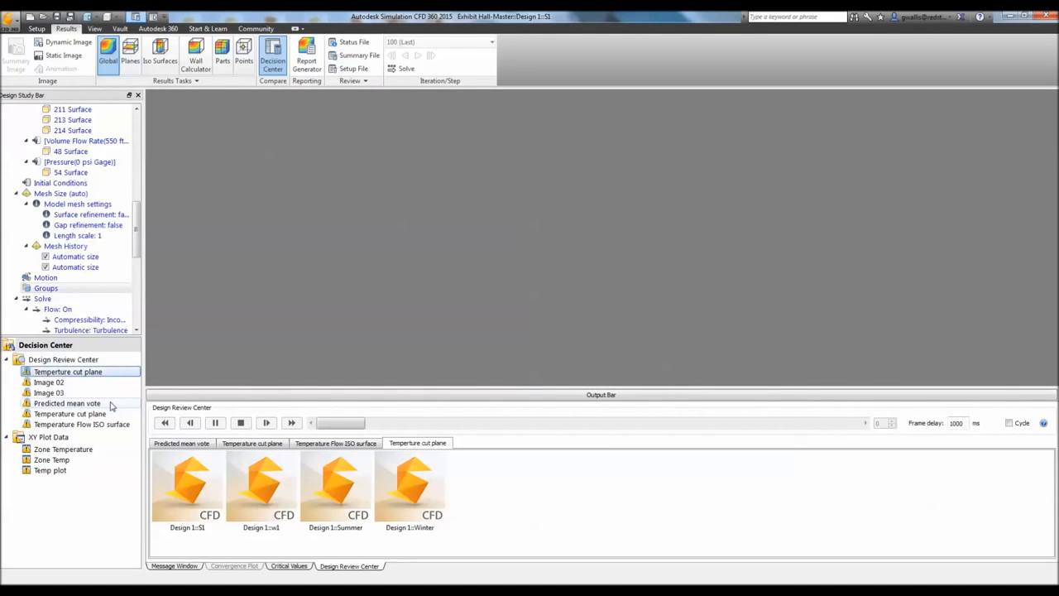
Step: Add the number 2 to the first summary image's name so it reads "Temperture cut plane 2"
{"action": "left_click", "coordinate": [624, 449]}
{"action": "left_click", "coordinate": [418, 474]}
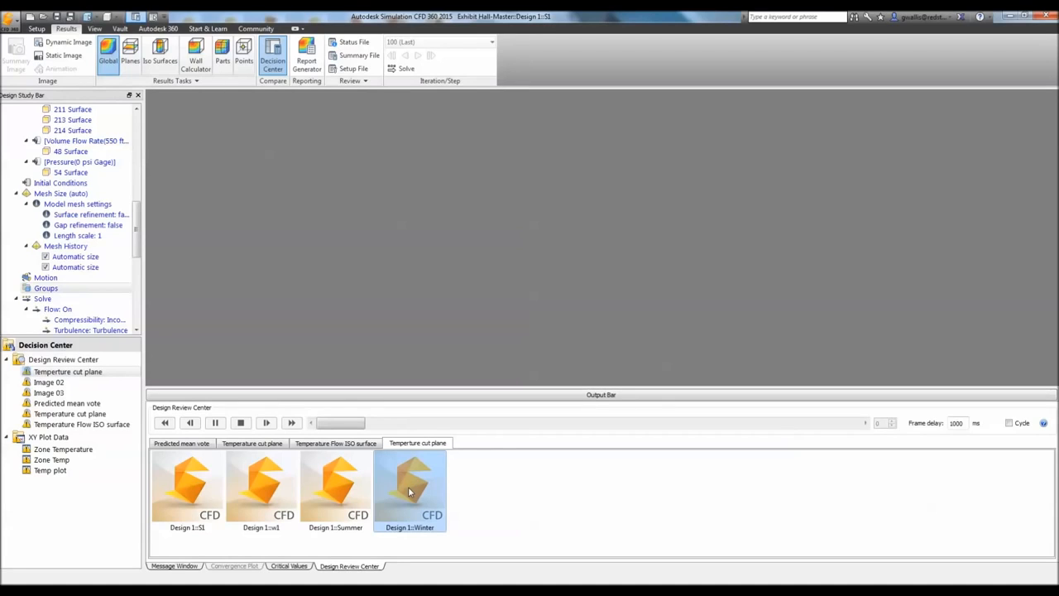
{"action": "left_click", "coordinate": [45, 384]}
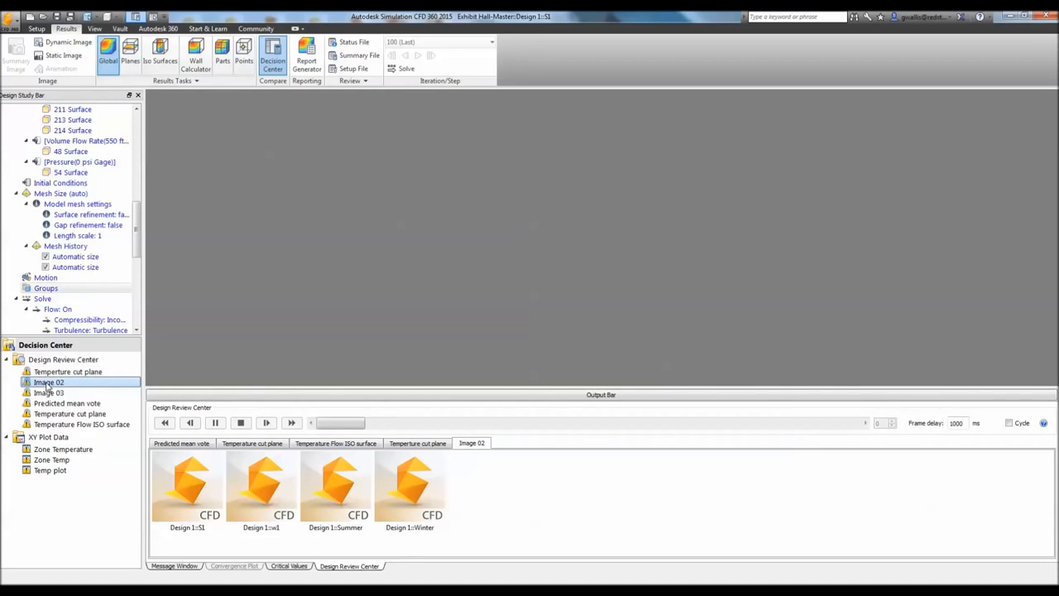
{"action": "left_click", "coordinate": [74, 372]}
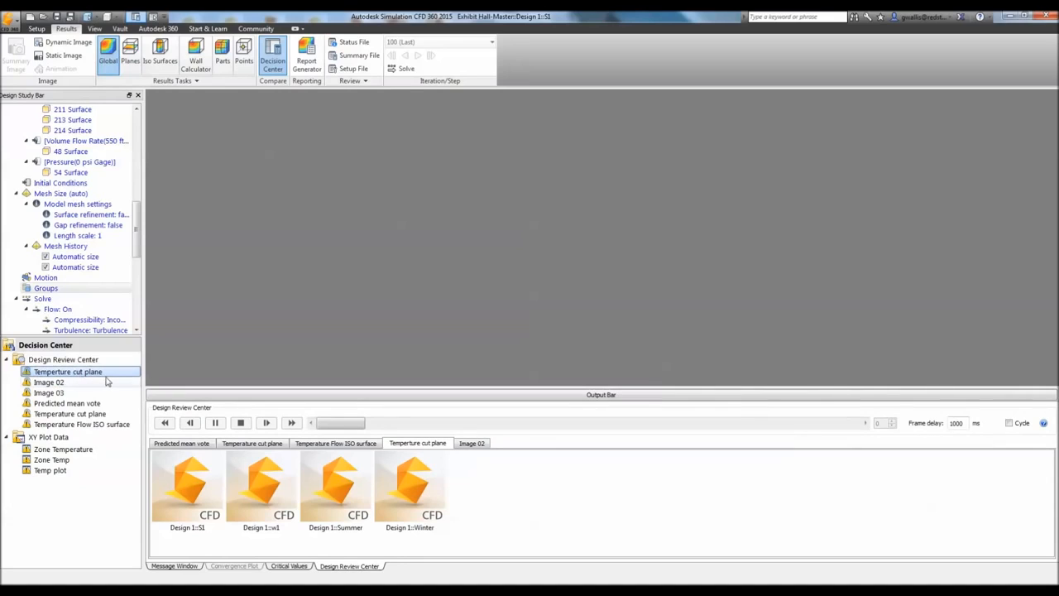
{"action": "right_click", "coordinate": [97, 374]}
{"action": "left_click", "coordinate": [127, 404]}
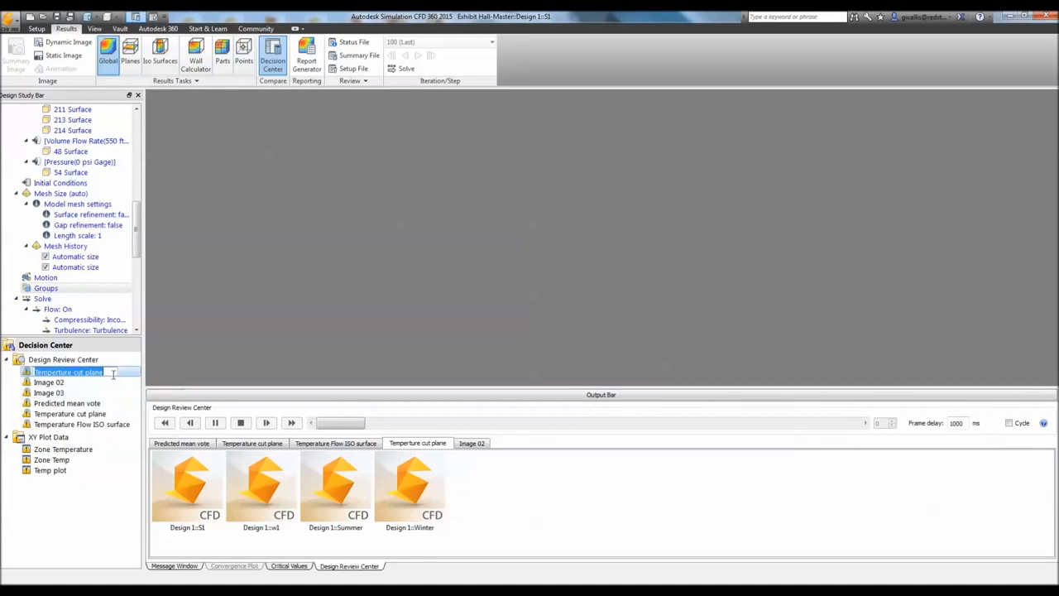
{"action": "type", "text": "2"}
{"action": "left_click", "coordinate": [49, 392]}
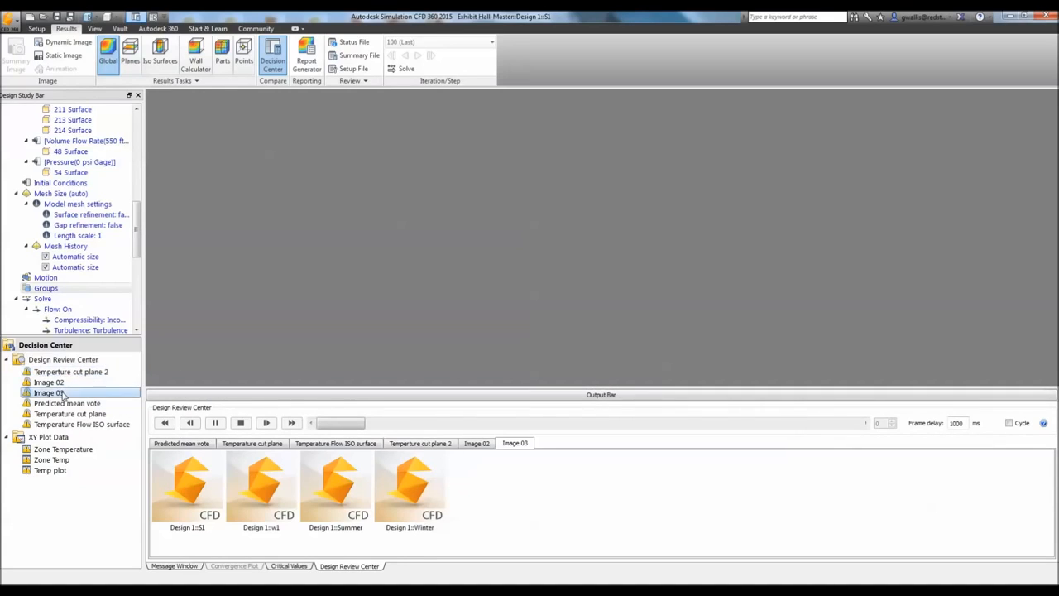
Step: Rename the summary image Image 02 as "Flow iso surf 2"
{"action": "left_click", "coordinate": [49, 382]}
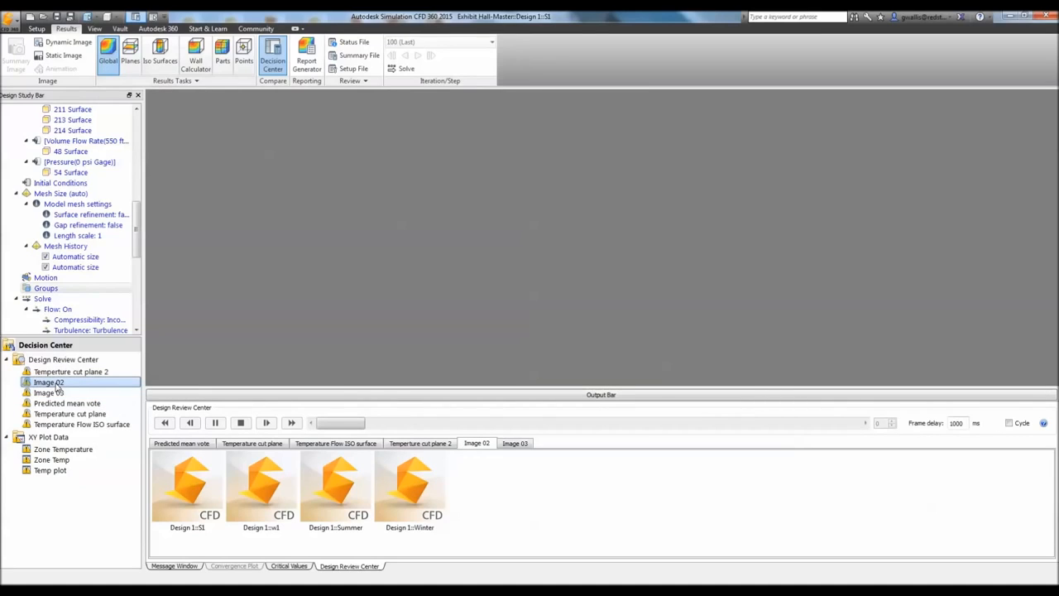
{"action": "right_click", "coordinate": [56, 386]}
{"action": "left_click", "coordinate": [83, 416]}
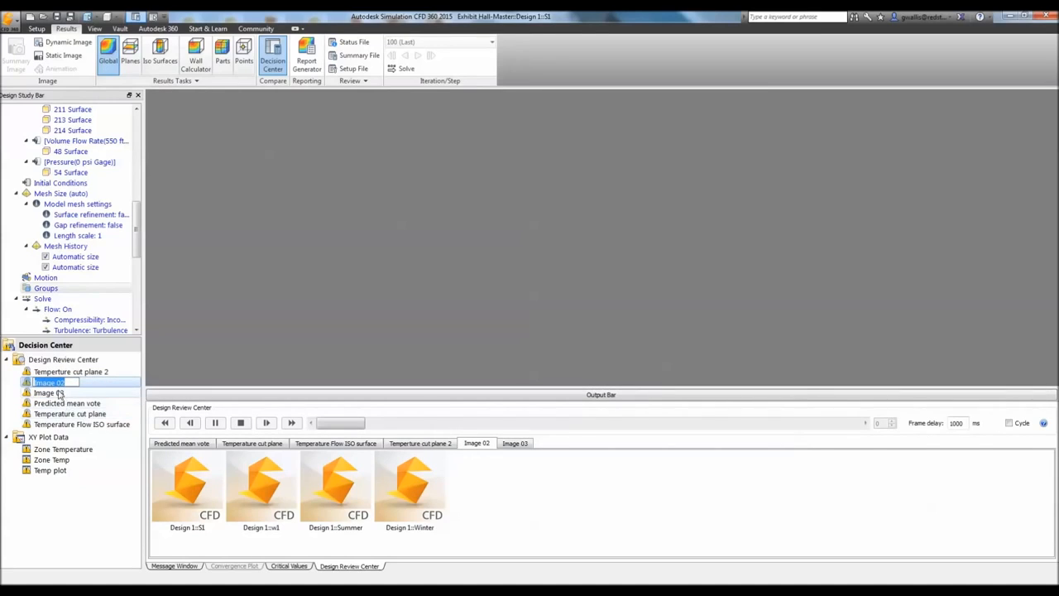
{"action": "type", "text": "Flow iso s"}
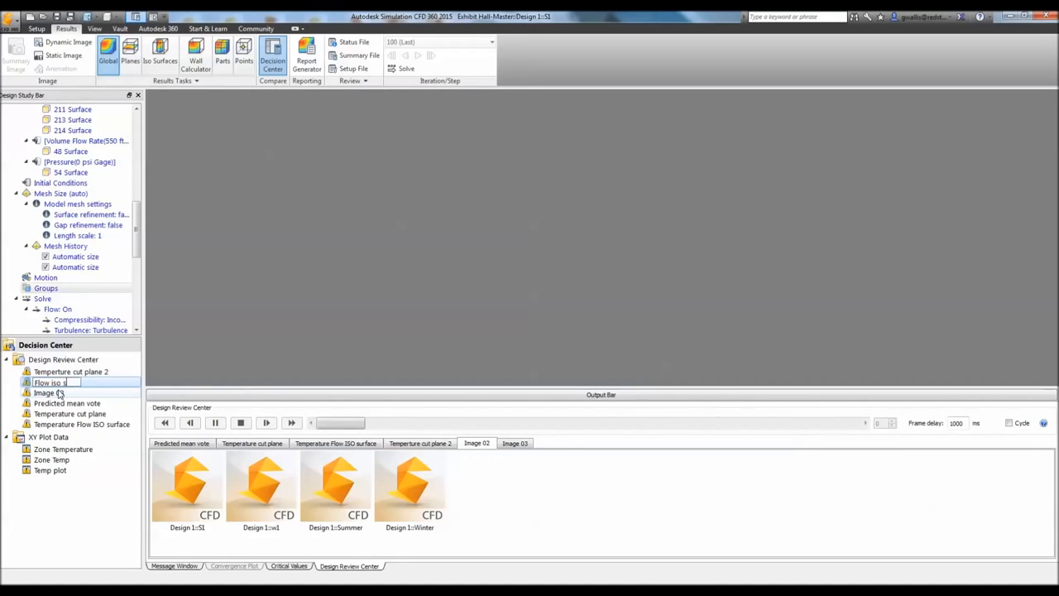
{"action": "type", "text": "urf 2"}
{"action": "key", "text": "Return"}
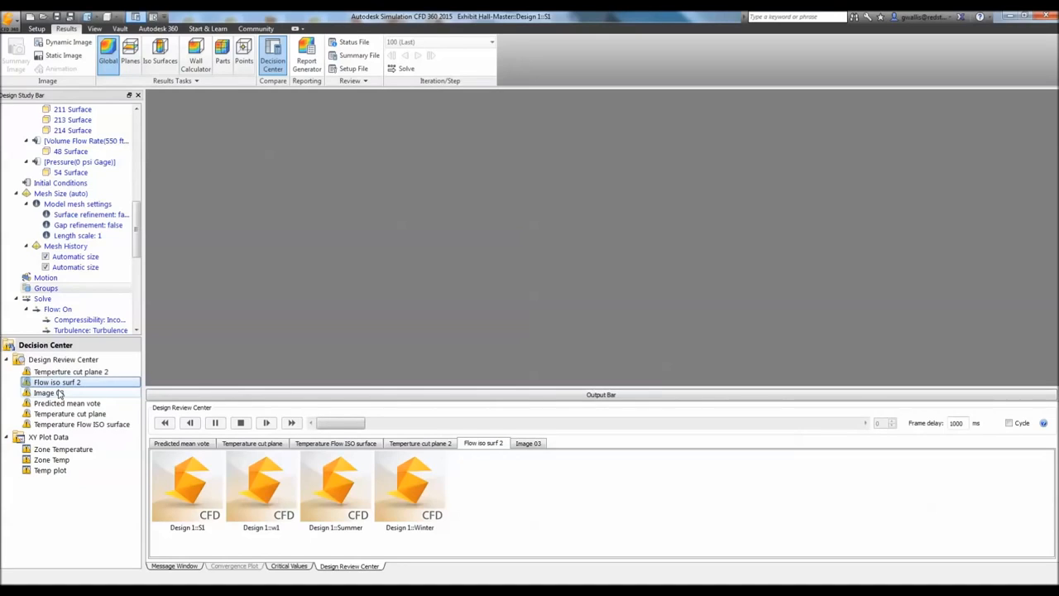
Step: Rename the summary image Image 03 as "Predicted mean vote 2"
{"action": "left_click", "coordinate": [55, 394]}
{"action": "right_click", "coordinate": [65, 396]}
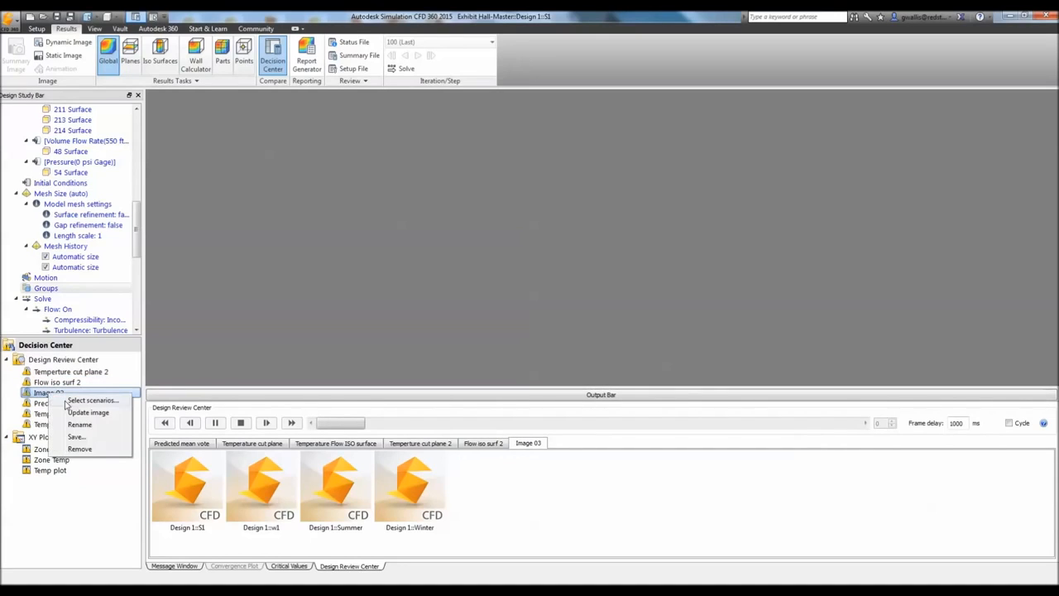
{"action": "left_click", "coordinate": [79, 423]}
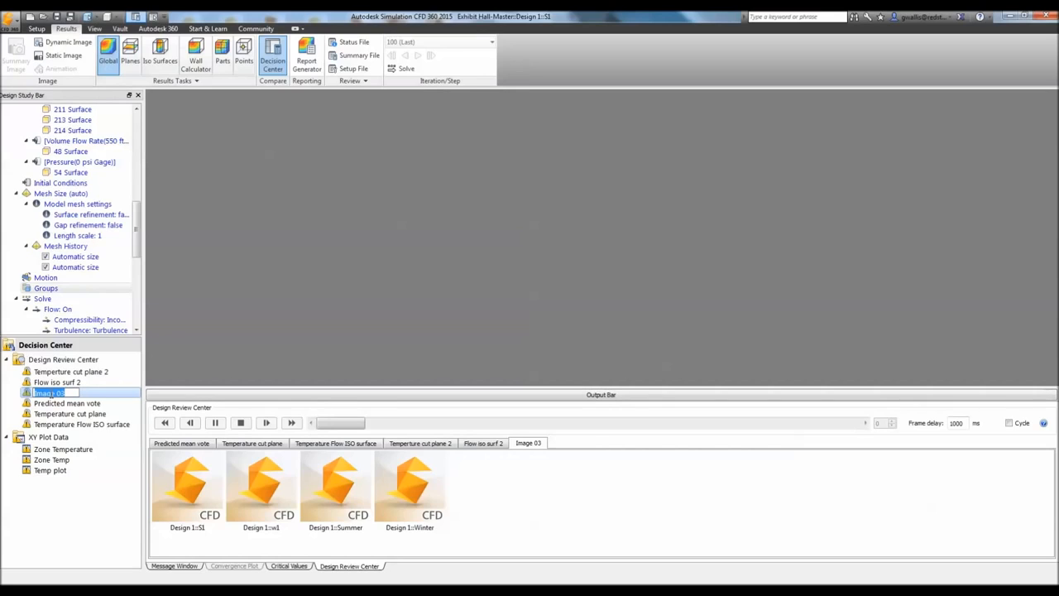
{"action": "type", "text": "Predicted mean vote 2"}
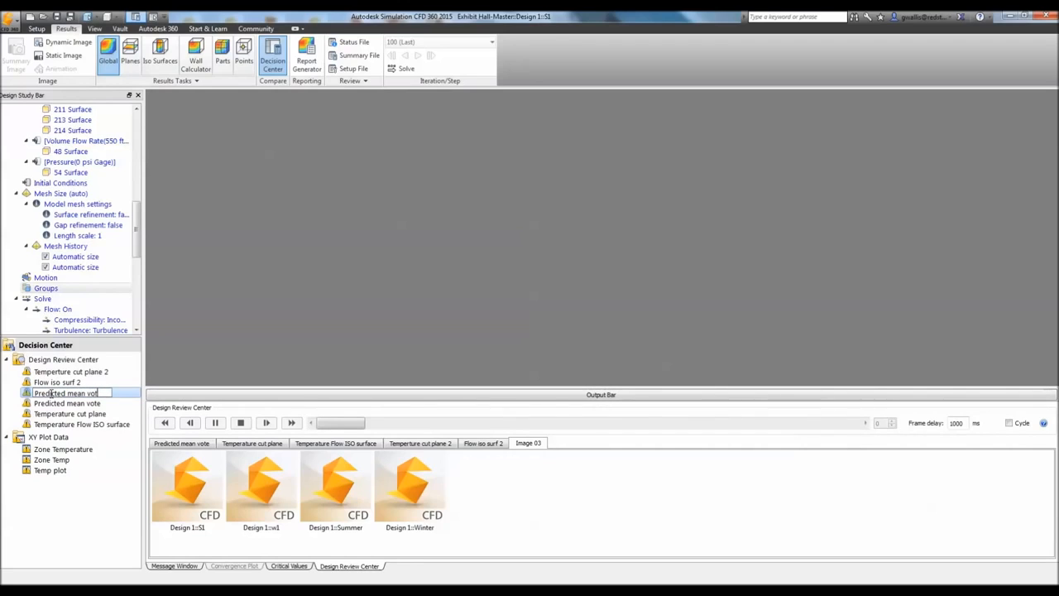
{"action": "key", "text": "Return"}
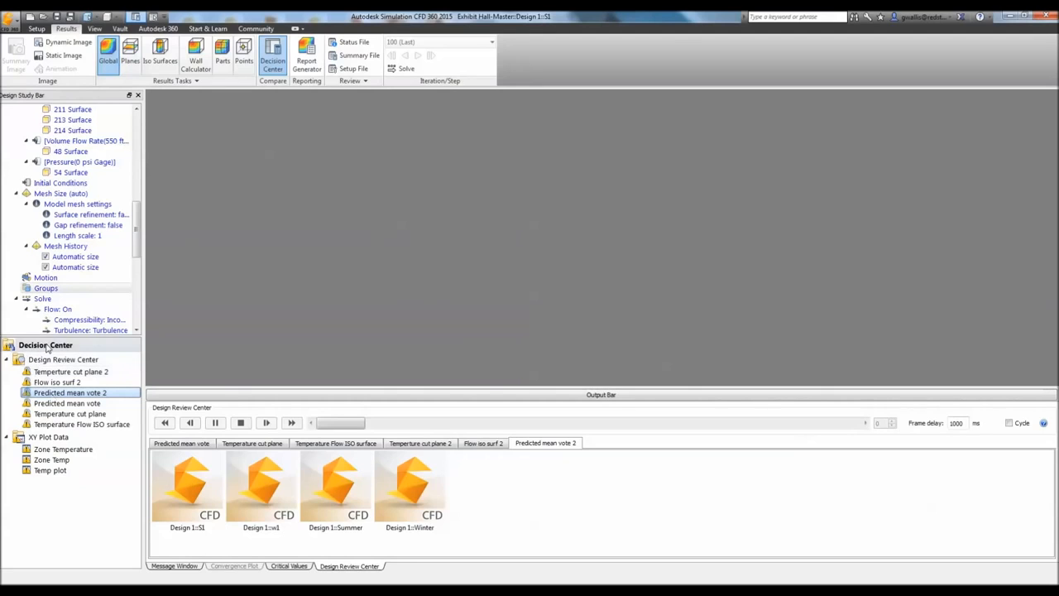
Step: Update all Decision Center items and view the three renamed images: temperature cut plane, flow iso surface and predicted mean vote
{"action": "right_click", "coordinate": [47, 346]}
{"action": "left_click", "coordinate": [79, 368]}
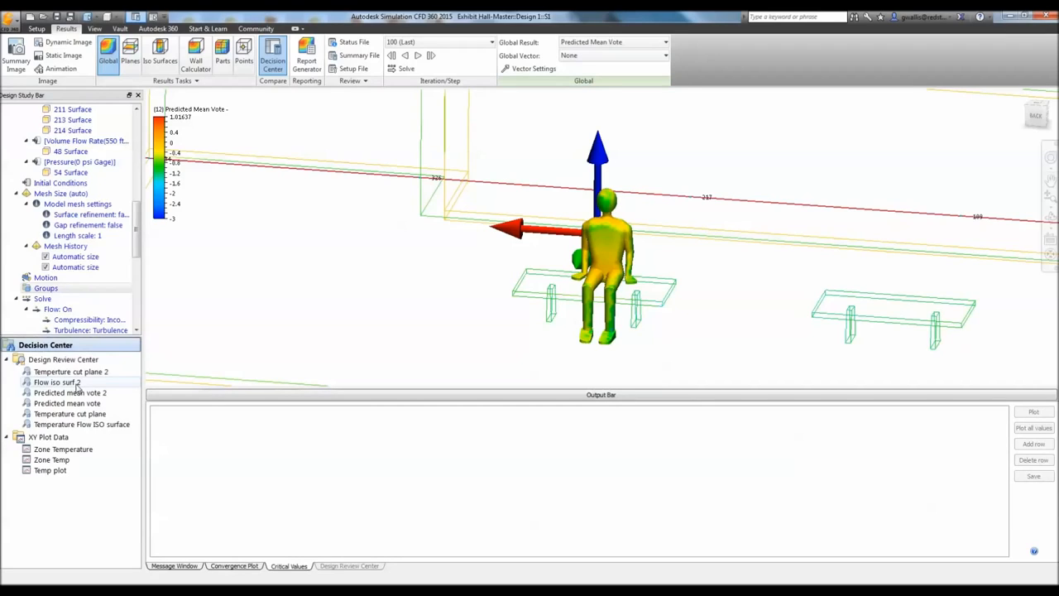
{"action": "left_click", "coordinate": [74, 374]}
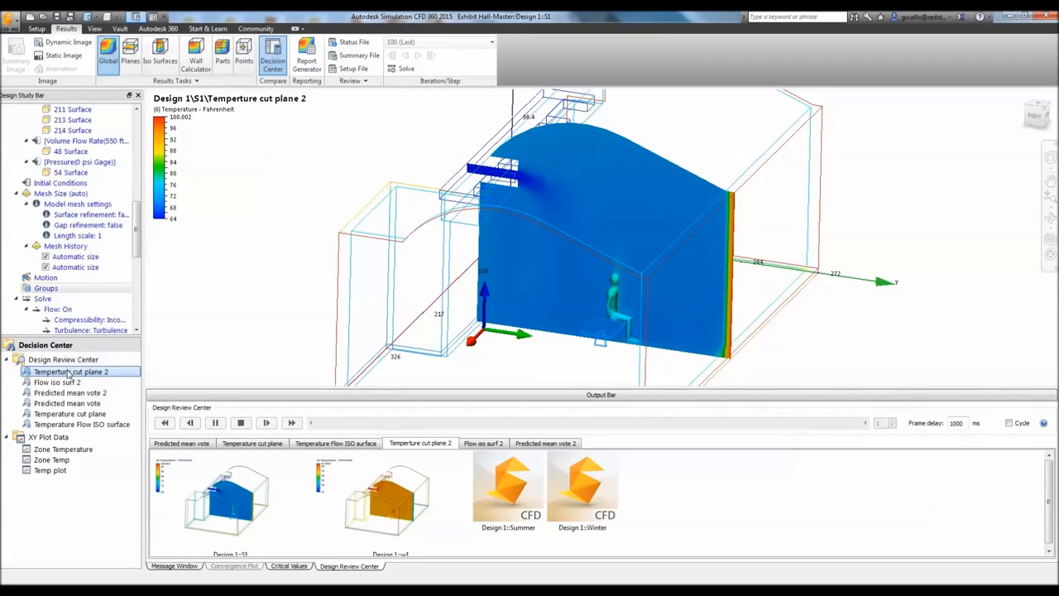
{"action": "left_click", "coordinate": [68, 382]}
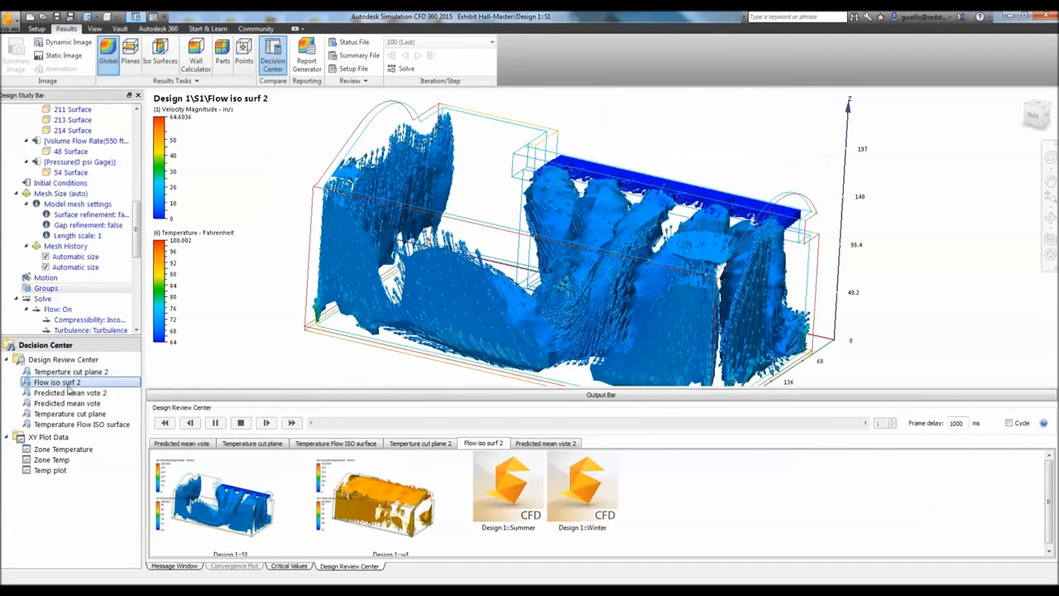
{"action": "left_click", "coordinate": [70, 392]}
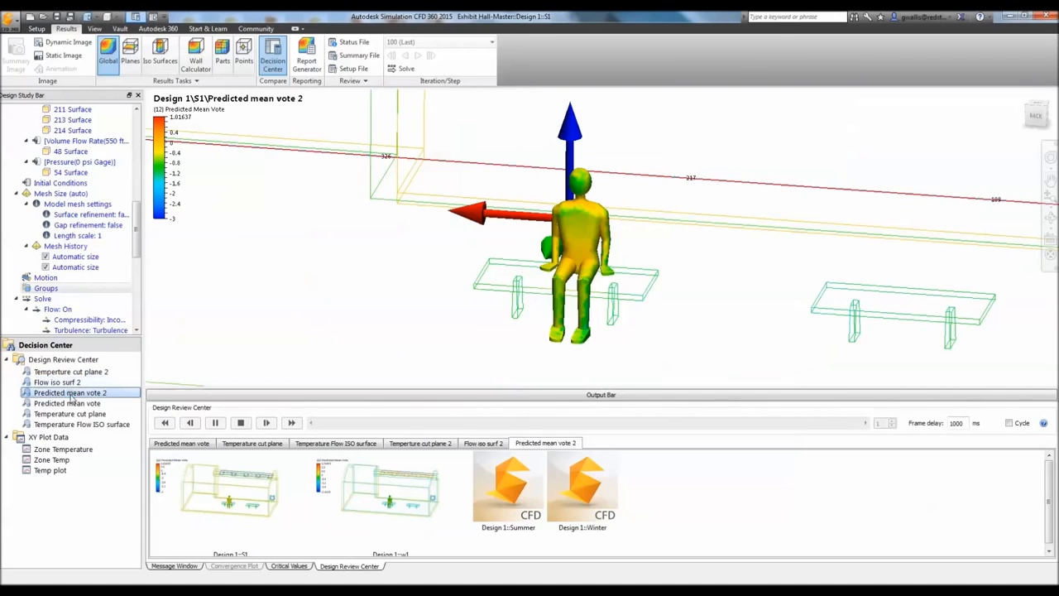
Step: Compare the original Temperature cut plane image with Temperture cut plane 2, and view the Temperature Flow ISO surface image
{"action": "left_click", "coordinate": [72, 413]}
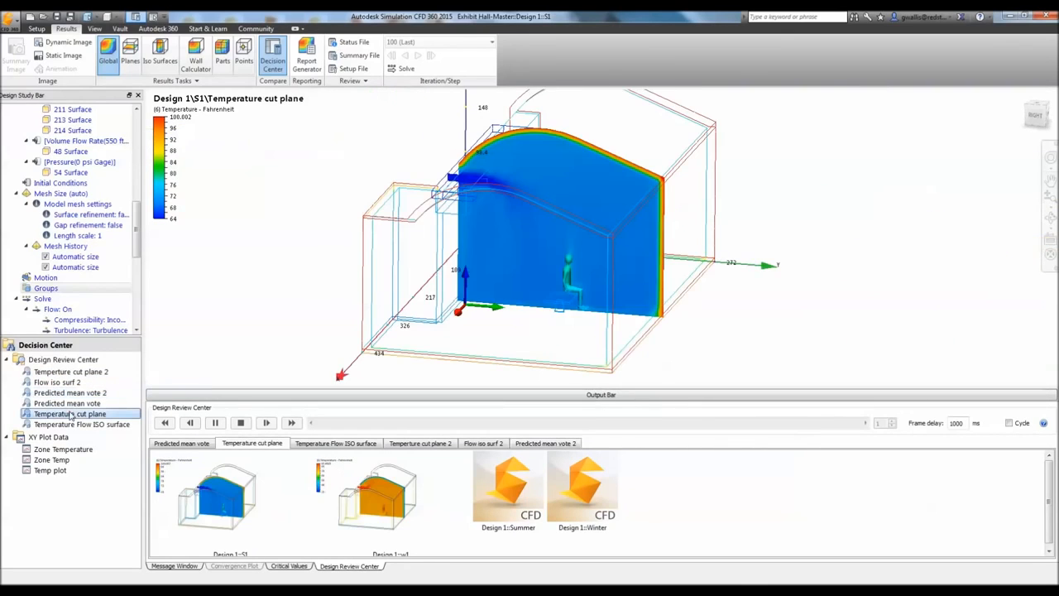
{"action": "left_click", "coordinate": [62, 372]}
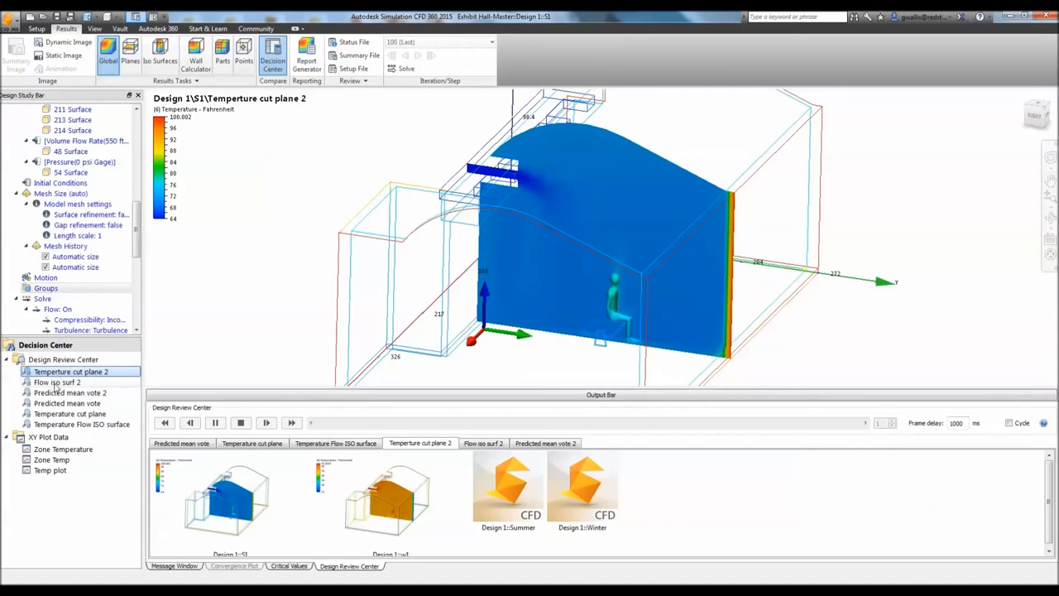
{"action": "left_click", "coordinate": [52, 413]}
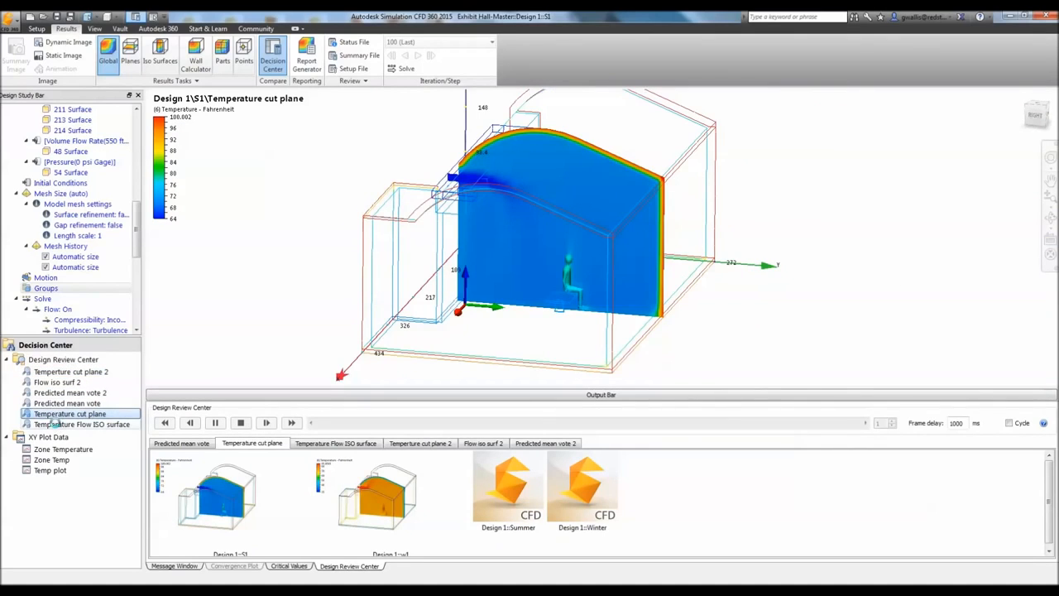
{"action": "left_click", "coordinate": [57, 425]}
{"action": "left_click", "coordinate": [58, 404]}
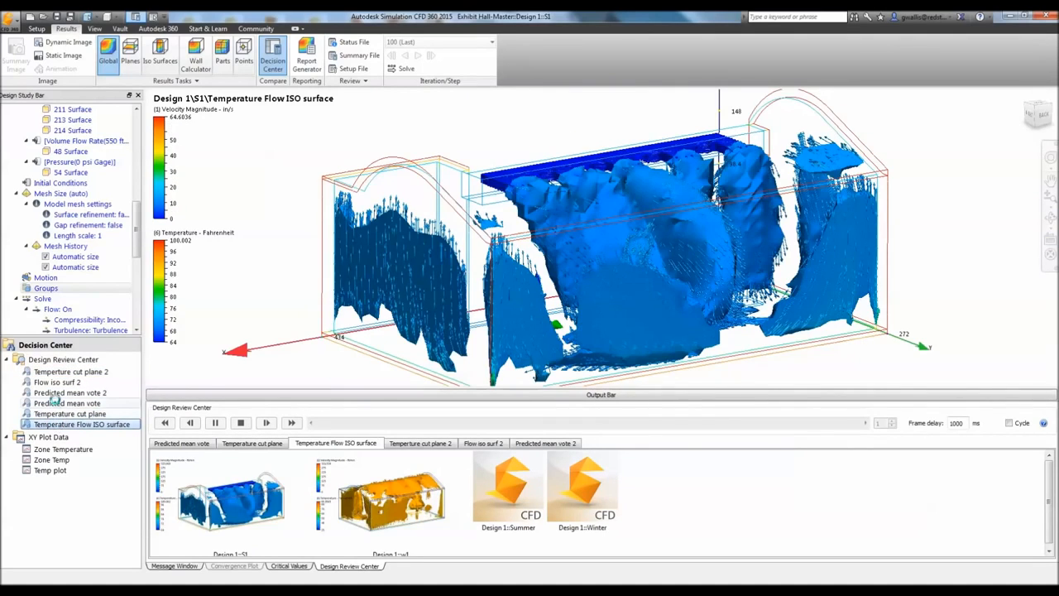
Step: Review the Zone Temperature, Zone Temp and Temp plot XY plots for both scenarios, and close the plot windows
{"action": "left_click", "coordinate": [57, 449]}
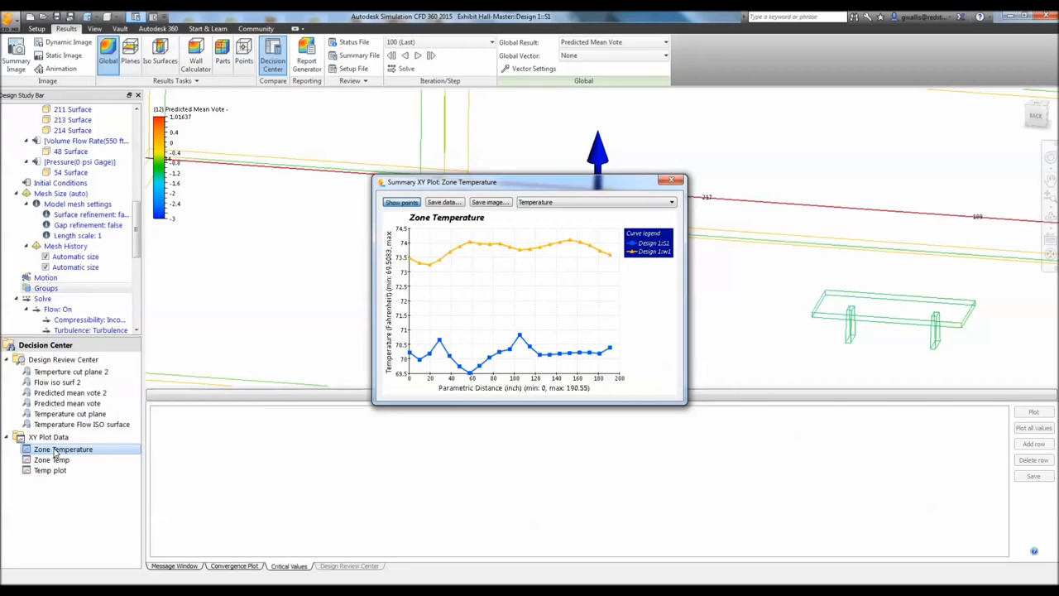
{"action": "left_click", "coordinate": [52, 460]}
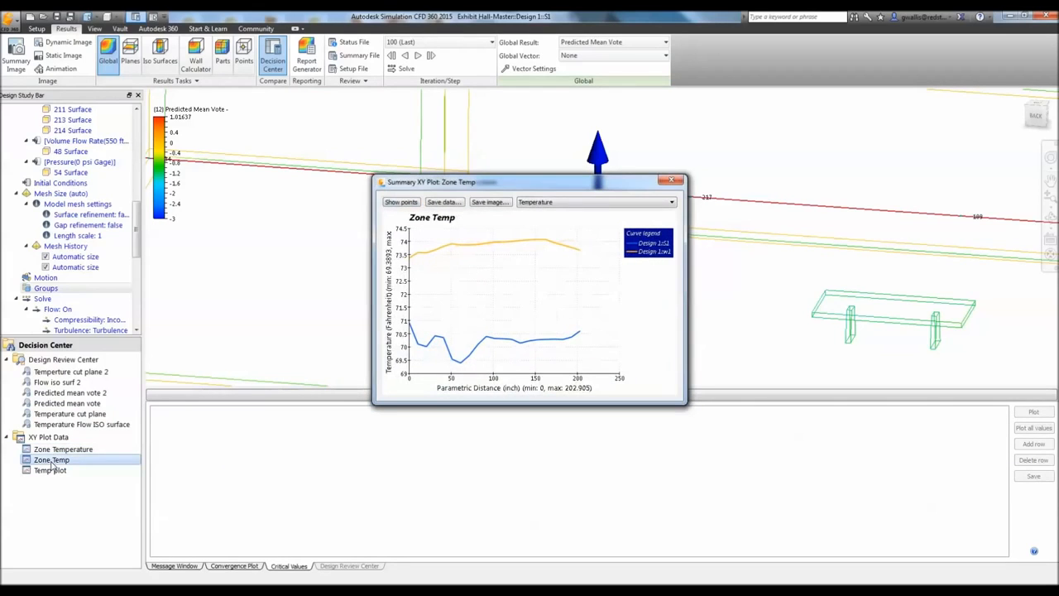
{"action": "left_click", "coordinate": [52, 471]}
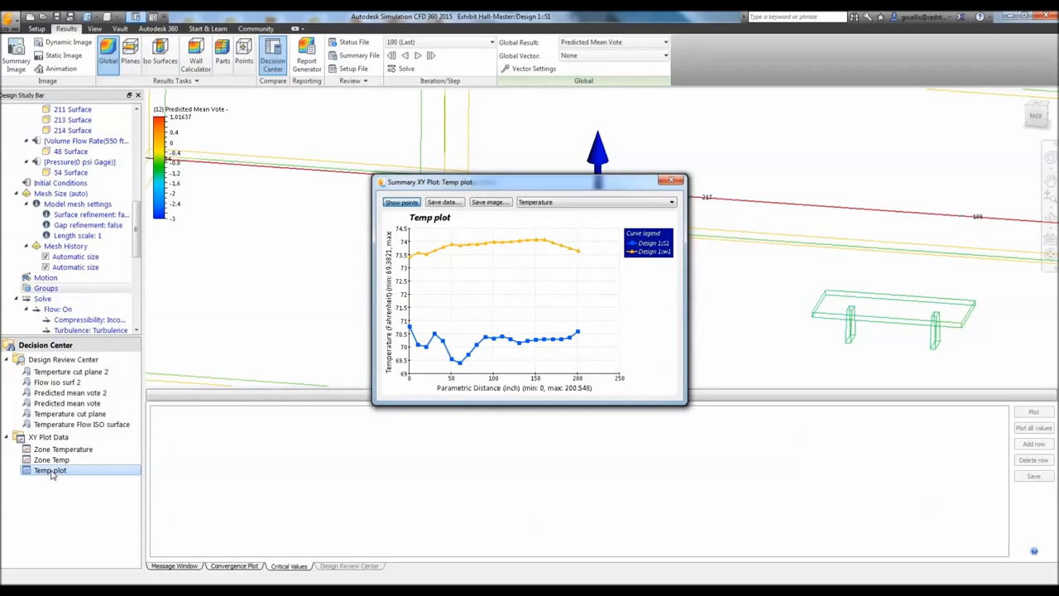
{"action": "left_click", "coordinate": [51, 460]}
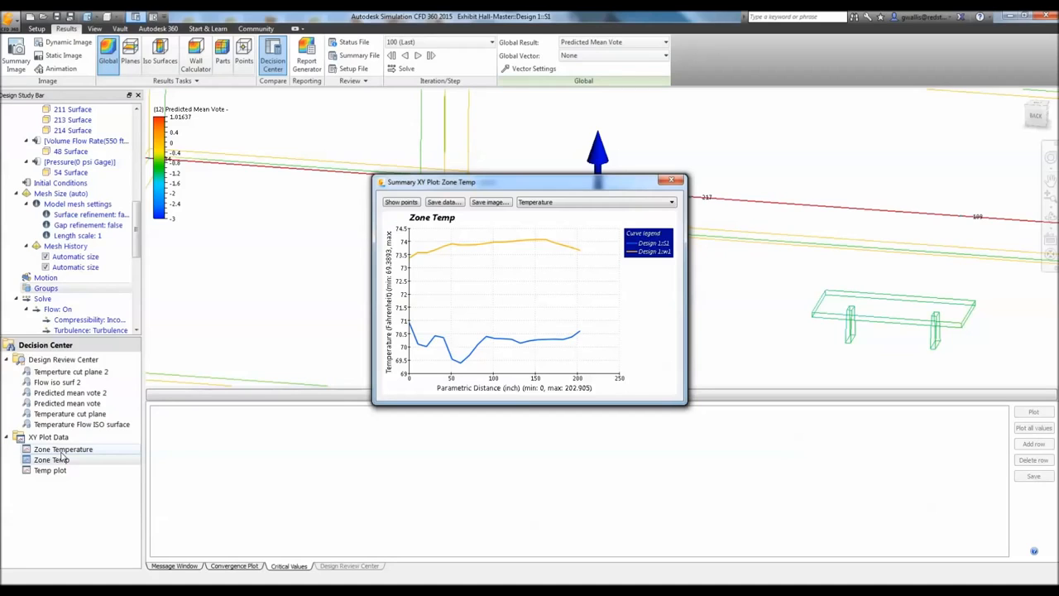
{"action": "left_click", "coordinate": [671, 180]}
{"action": "left_click", "coordinate": [671, 179]}
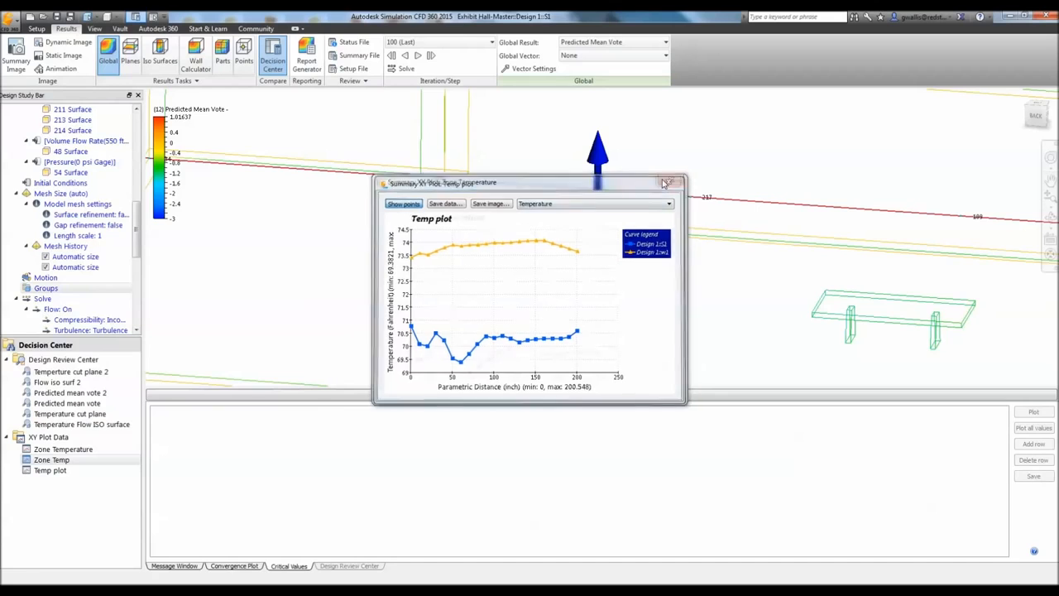
{"action": "left_click", "coordinate": [671, 180]}
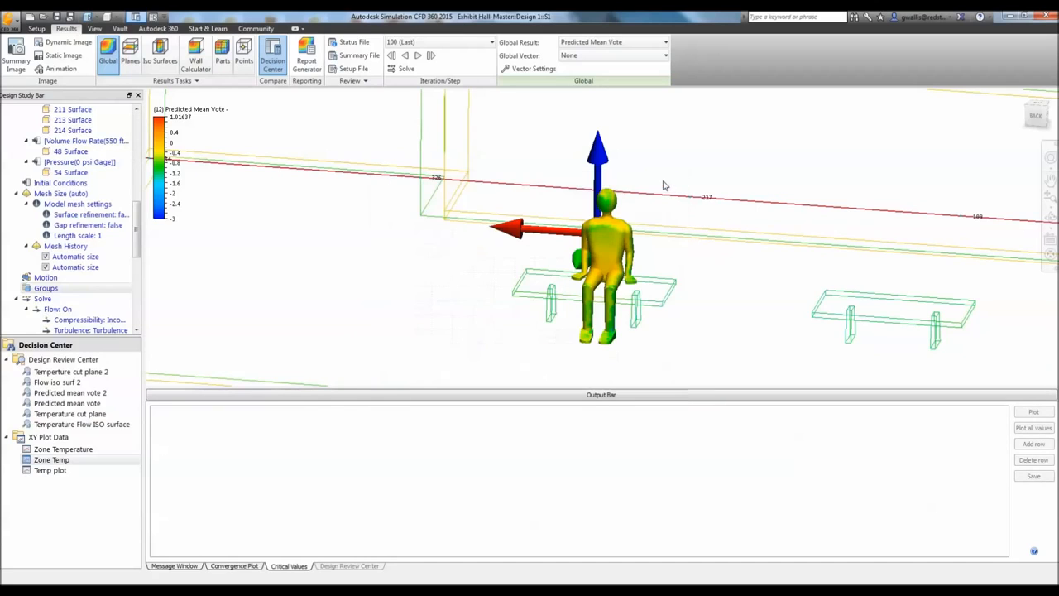
Step: Display the Temperture cut plane 2 summary image for scenario w1 to compare it with S1
{"action": "double_click", "coordinate": [55, 374]}
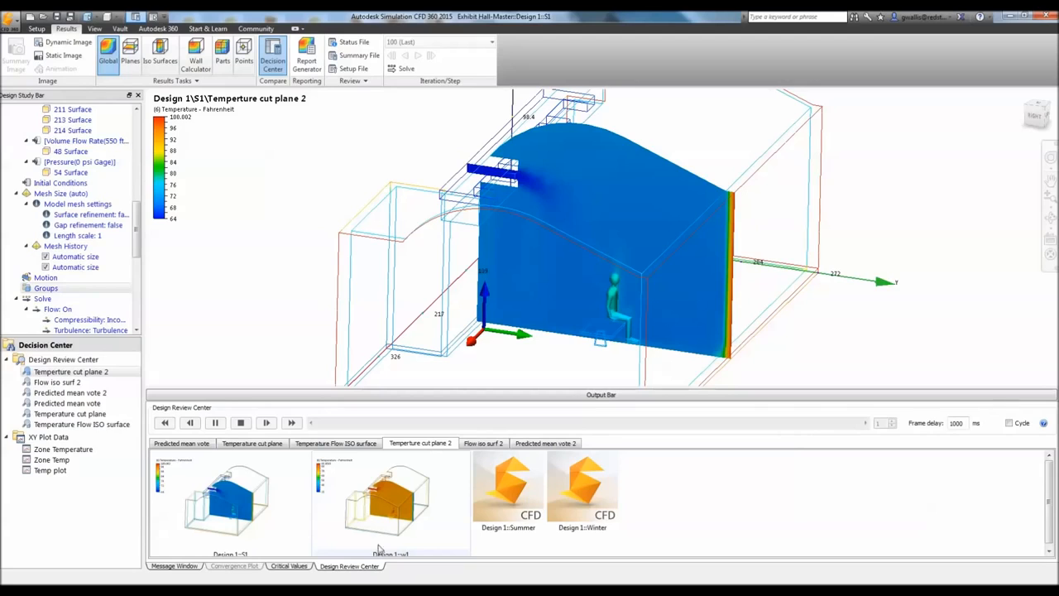
{"action": "left_click", "coordinate": [379, 517]}
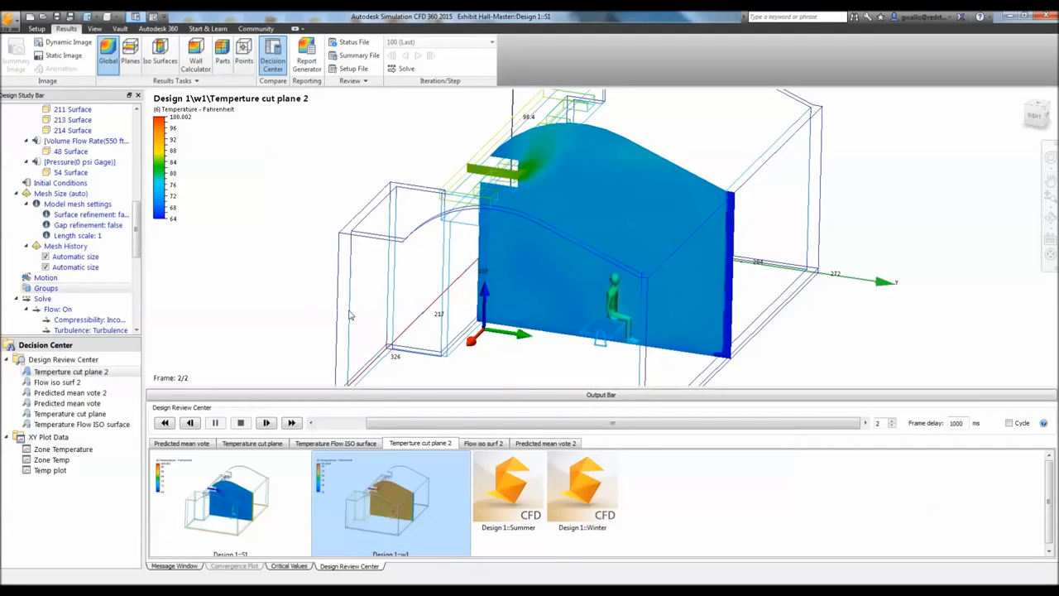
Step: Compare the Temperture cut plane 2 results by switching repeatedly between the S1 and w1 frames
{"action": "left_click", "coordinate": [358, 424]}
{"action": "left_click_drag", "start_coordinate": [358, 424], "coordinate": [388, 419]}
{"action": "left_click_drag", "start_coordinate": [431, 423], "coordinate": [400, 422]}
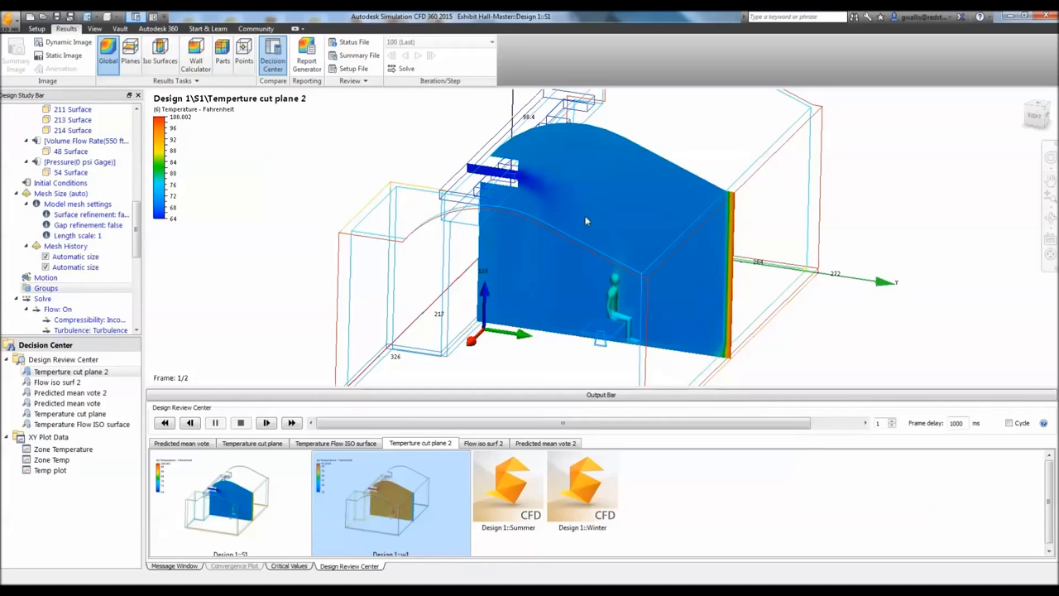
{"action": "left_click", "coordinate": [266, 423]}
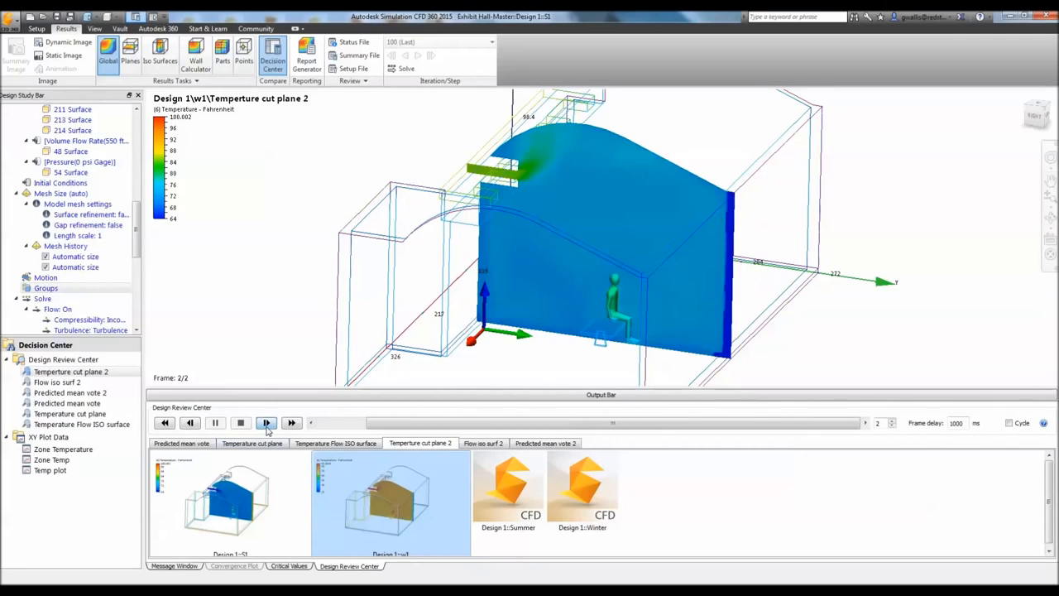
{"action": "left_click", "coordinate": [339, 424]}
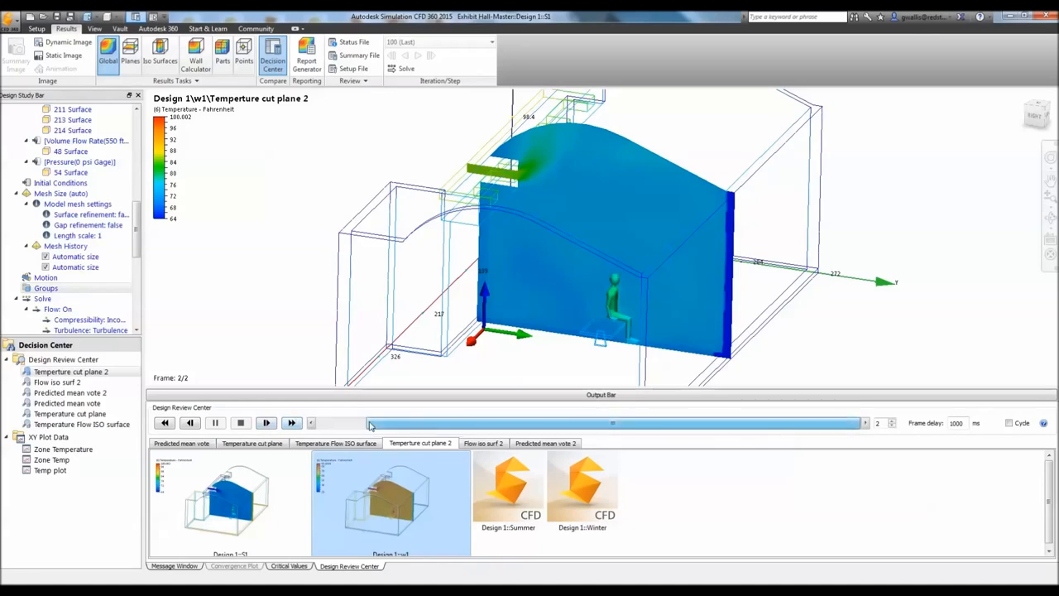
{"action": "left_click_drag", "start_coordinate": [339, 423], "coordinate": [390, 424]}
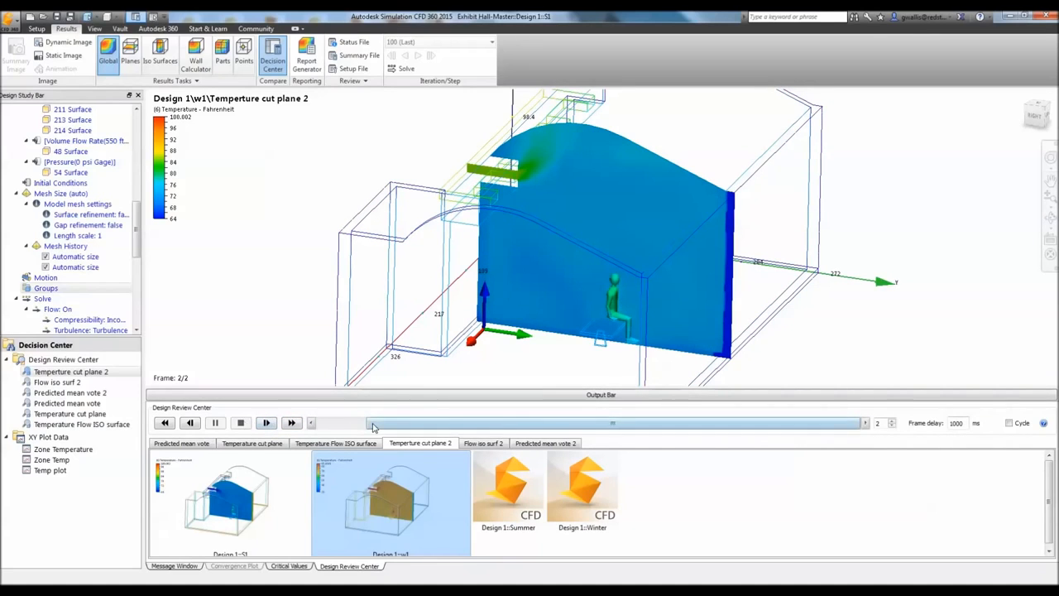
{"action": "left_click", "coordinate": [328, 422]}
{"action": "left_click", "coordinate": [271, 424]}
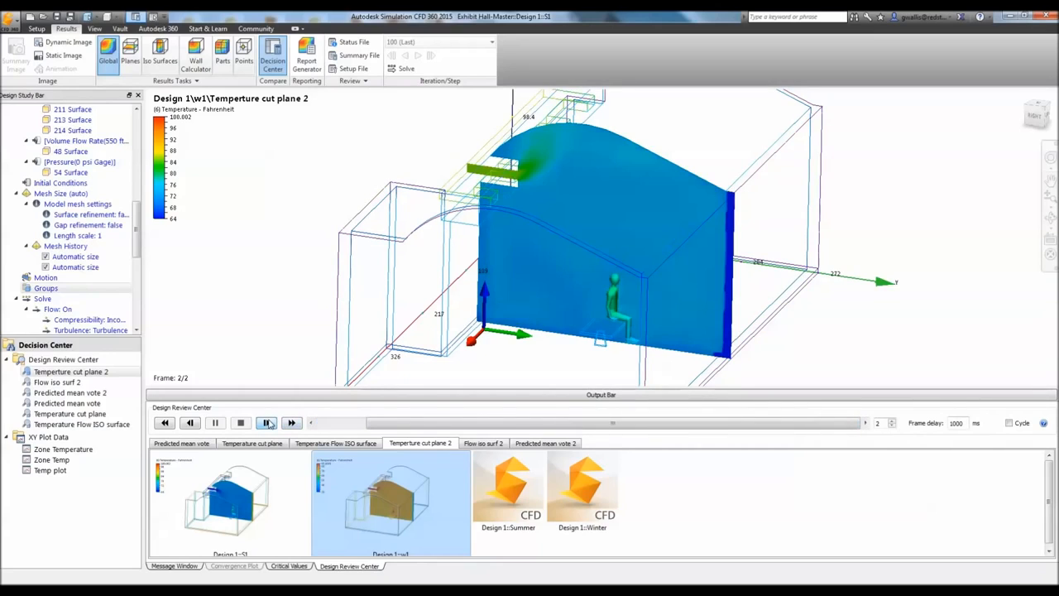
{"action": "left_click_drag", "start_coordinate": [383, 426], "coordinate": [342, 425]}
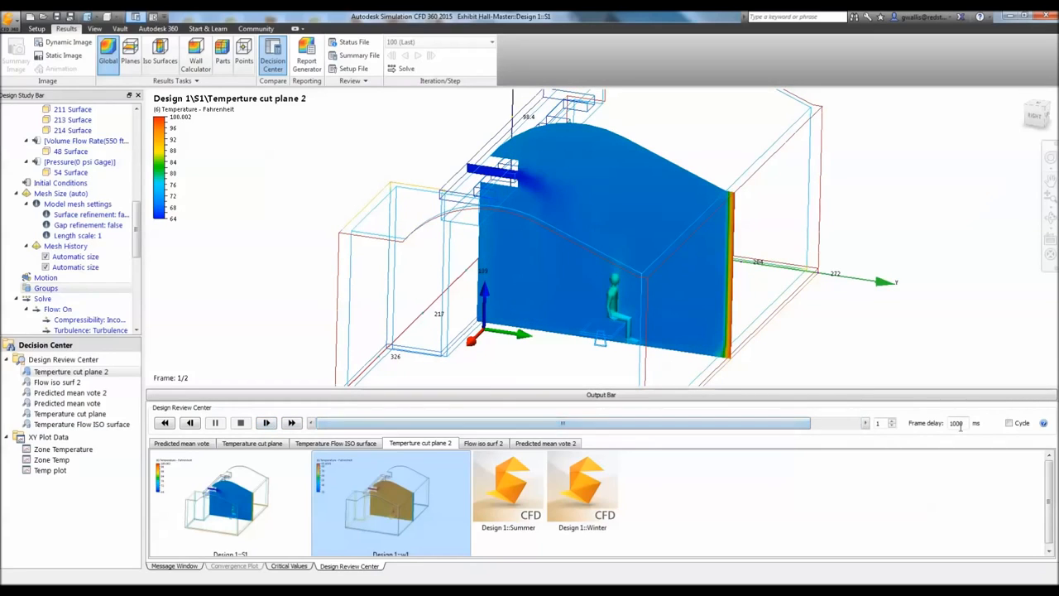
Step: Enable cycling of the review frames and play the Temperture cut plane 2 sequence forward
{"action": "left_click", "coordinate": [1008, 423]}
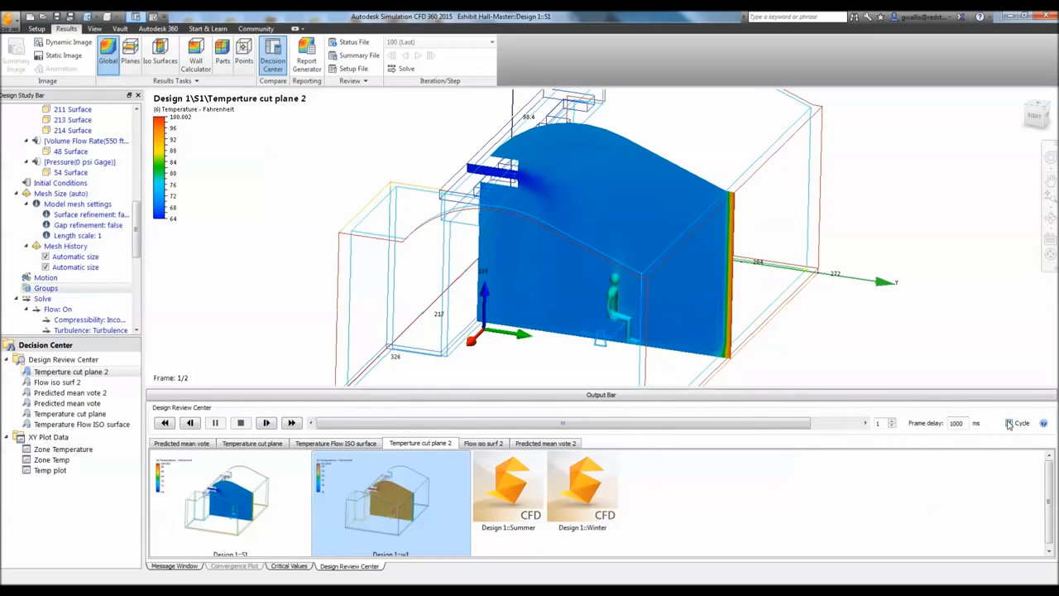
{"action": "left_click", "coordinate": [266, 423]}
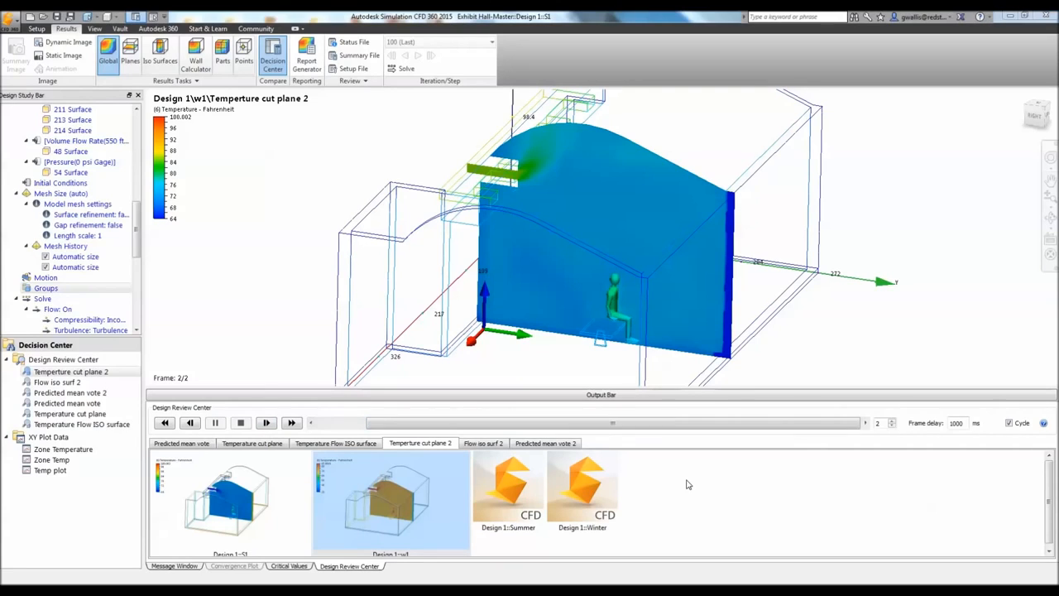
Step: Check the S1 and w1 thumbnails of the Temperature Flow ISO surface and Temperature cut plane images
{"action": "left_click", "coordinate": [356, 444]}
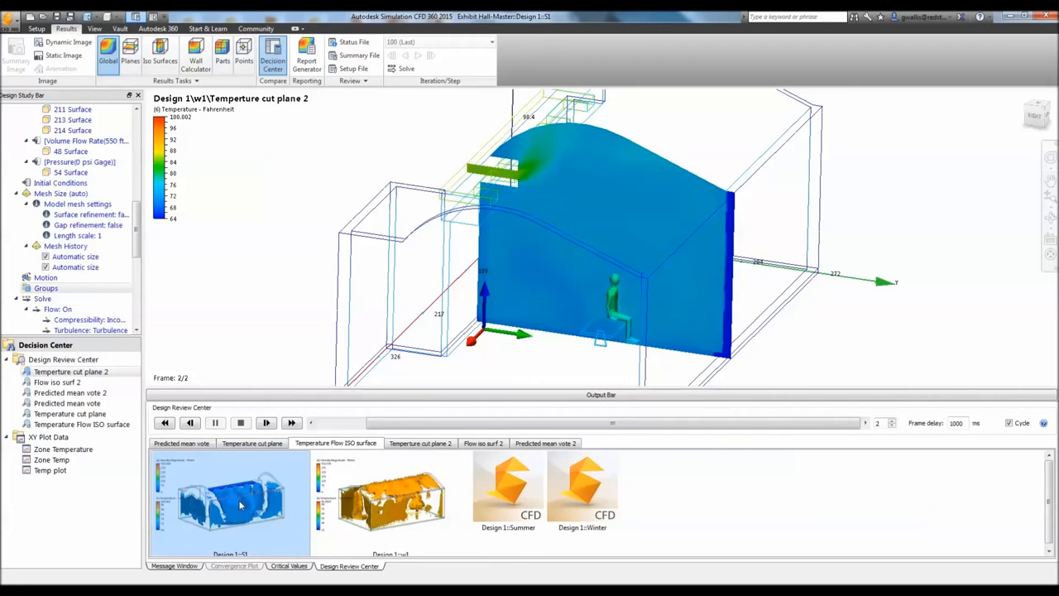
{"action": "left_click", "coordinate": [252, 445]}
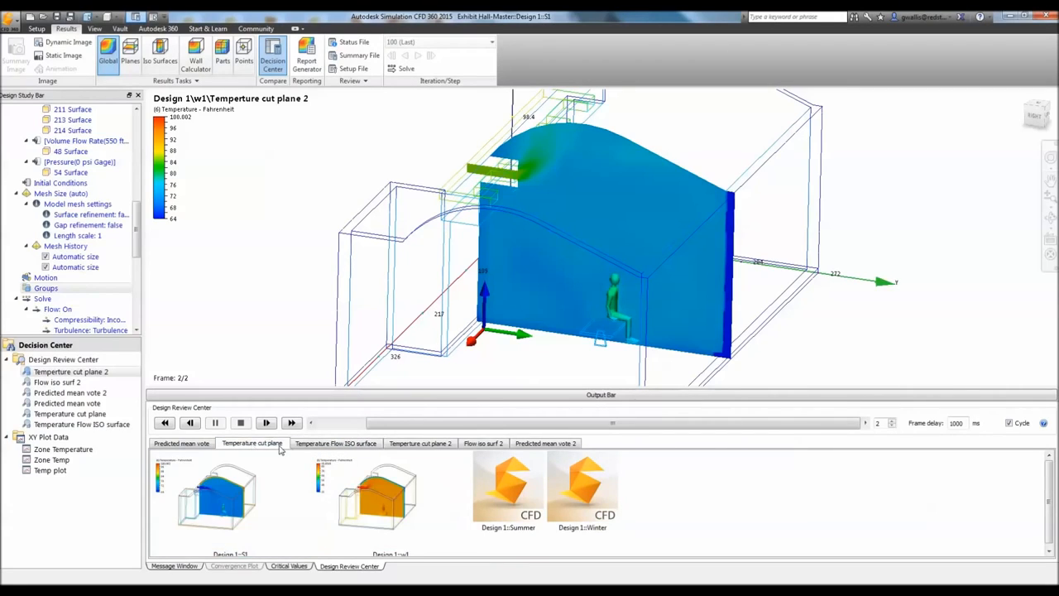
{"action": "left_click", "coordinate": [335, 443]}
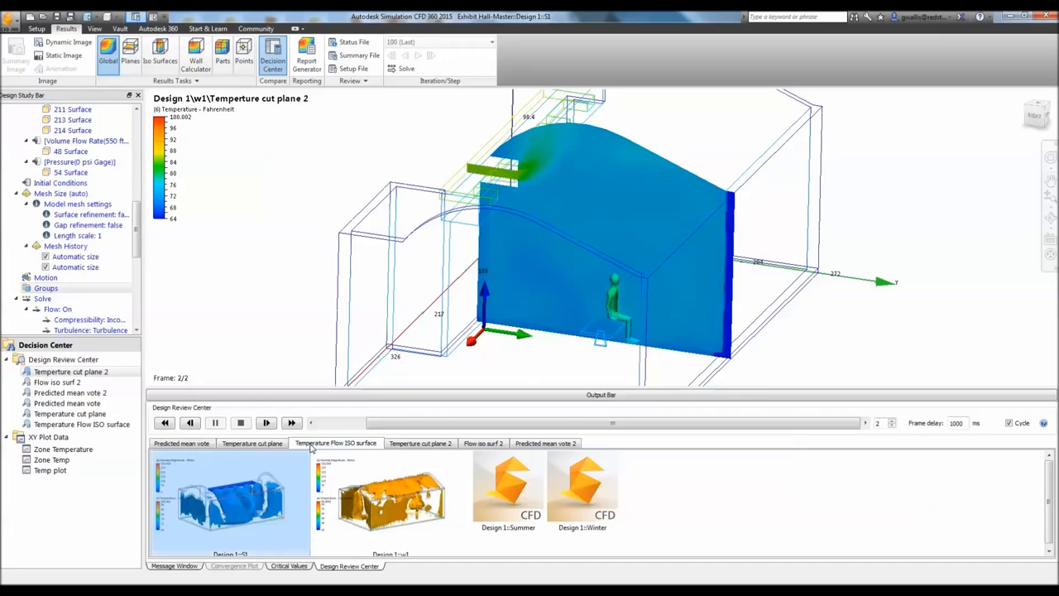
Step: Display the Flow iso surf 2 image, compare scenarios S1 and w1, and examine the S1 flow up close
{"action": "left_click", "coordinate": [56, 383]}
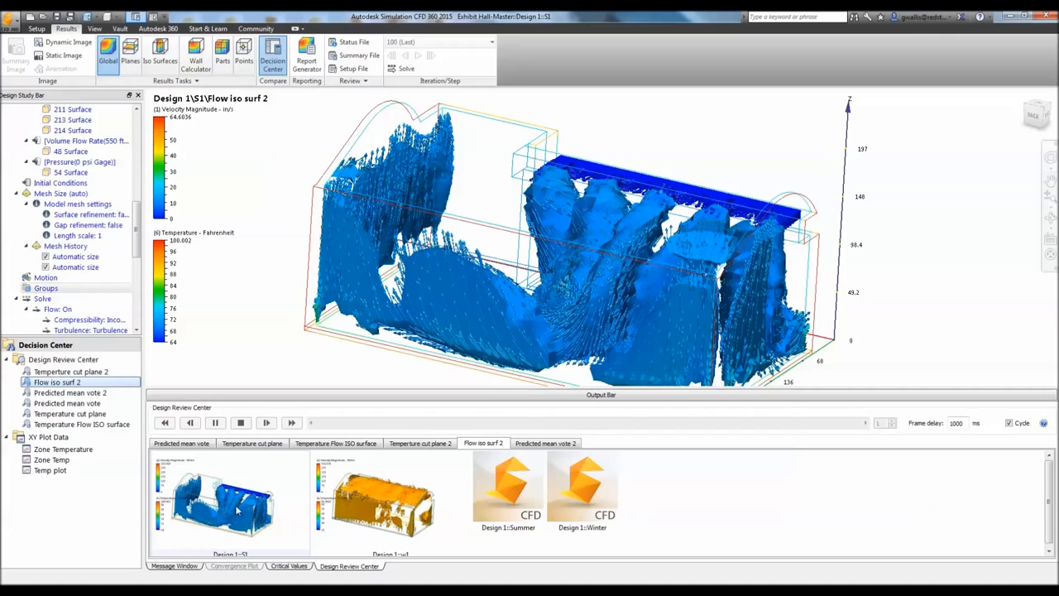
{"action": "left_click", "coordinate": [380, 480]}
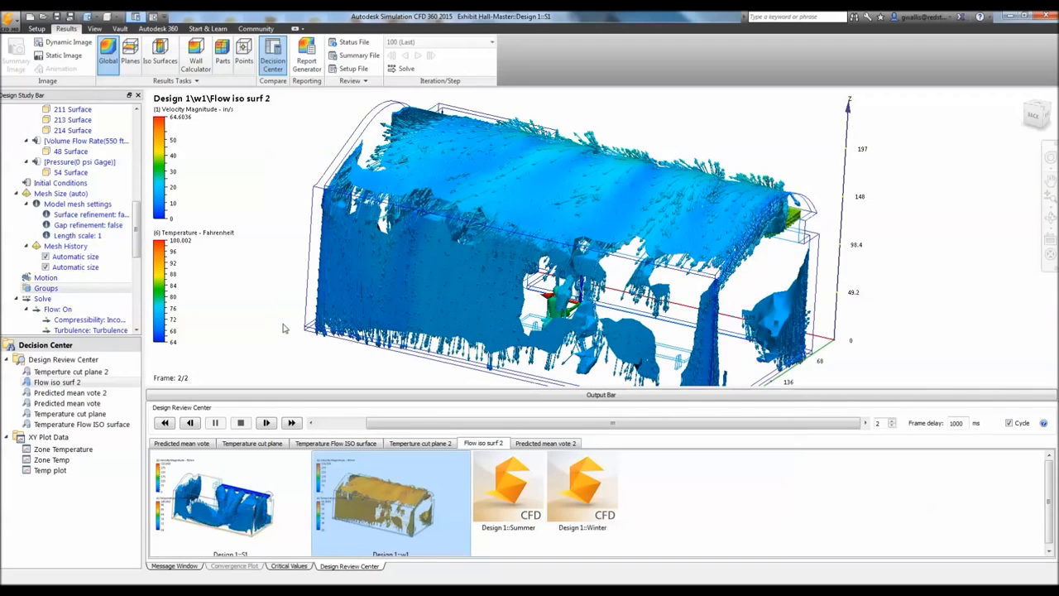
{"action": "mouse_move", "coordinate": [450, 423]}
{"action": "left_mouse_down"}
{"action": "mouse_move", "coordinate": [409, 418]}
{"action": "mouse_move", "coordinate": [462, 422]}
{"action": "mouse_move", "coordinate": [422, 420]}
{"action": "mouse_move", "coordinate": [454, 419]}
{"action": "left_mouse_up"}
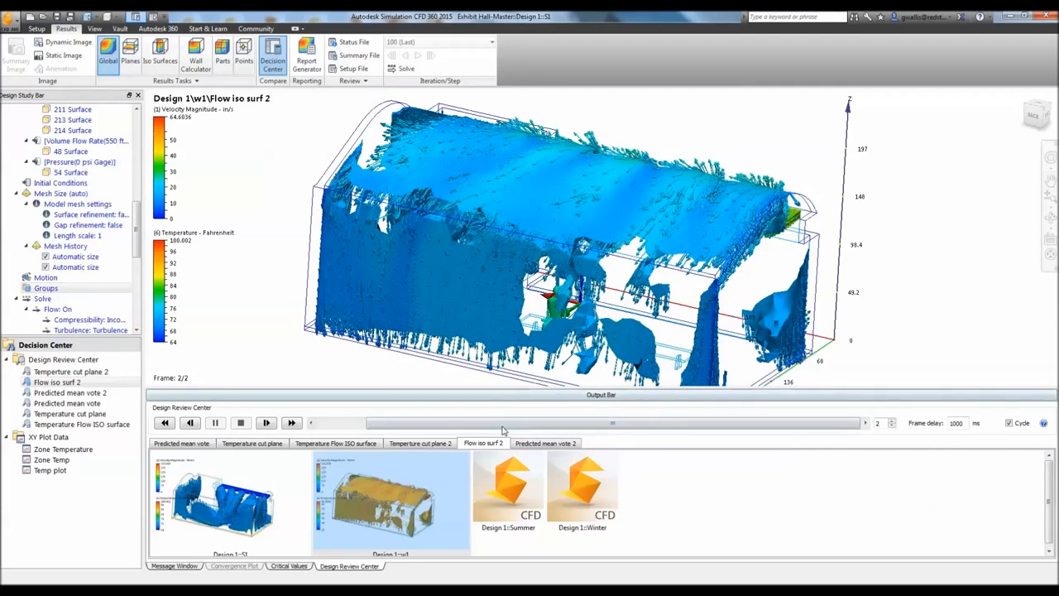
{"action": "mouse_move", "coordinate": [492, 423]}
{"action": "left_mouse_down"}
{"action": "mouse_move", "coordinate": [442, 423]}
{"action": "mouse_move", "coordinate": [497, 422]}
{"action": "left_mouse_up"}
{"action": "left_click_drag", "start_coordinate": [459, 425], "coordinate": [405, 432]}
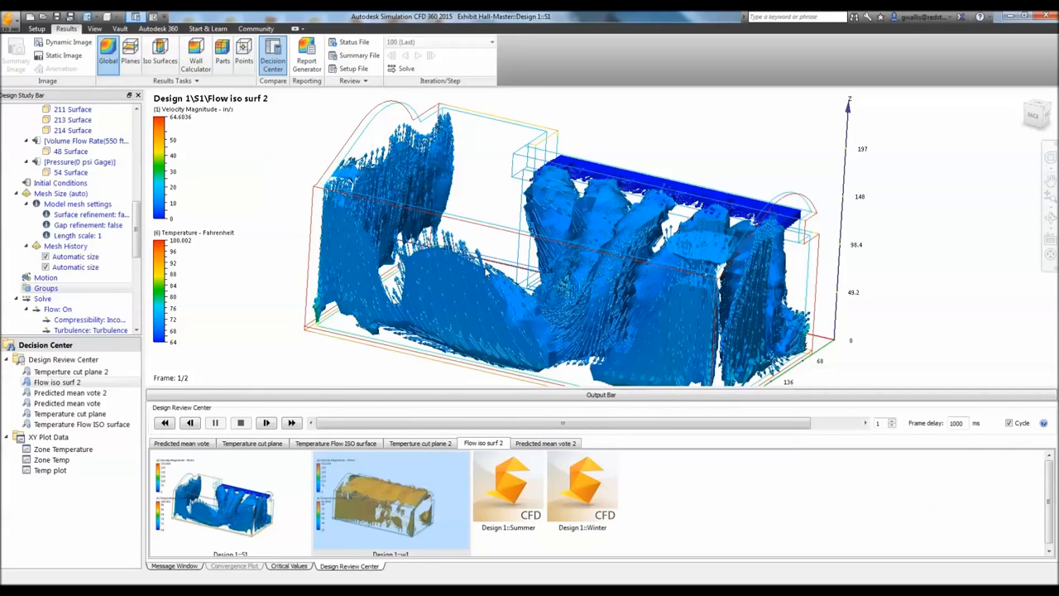
{"action": "scroll", "coordinate": [693, 273], "scroll_direction": "up", "scroll_amount": 3}
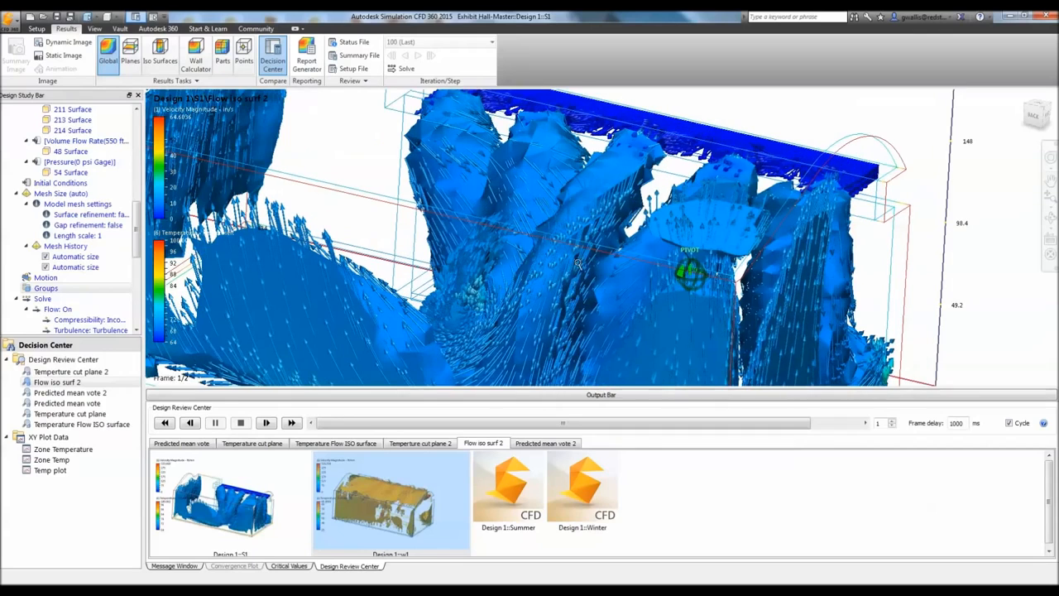
{"action": "scroll", "coordinate": [421, 288], "scroll_direction": "down", "scroll_amount": 4}
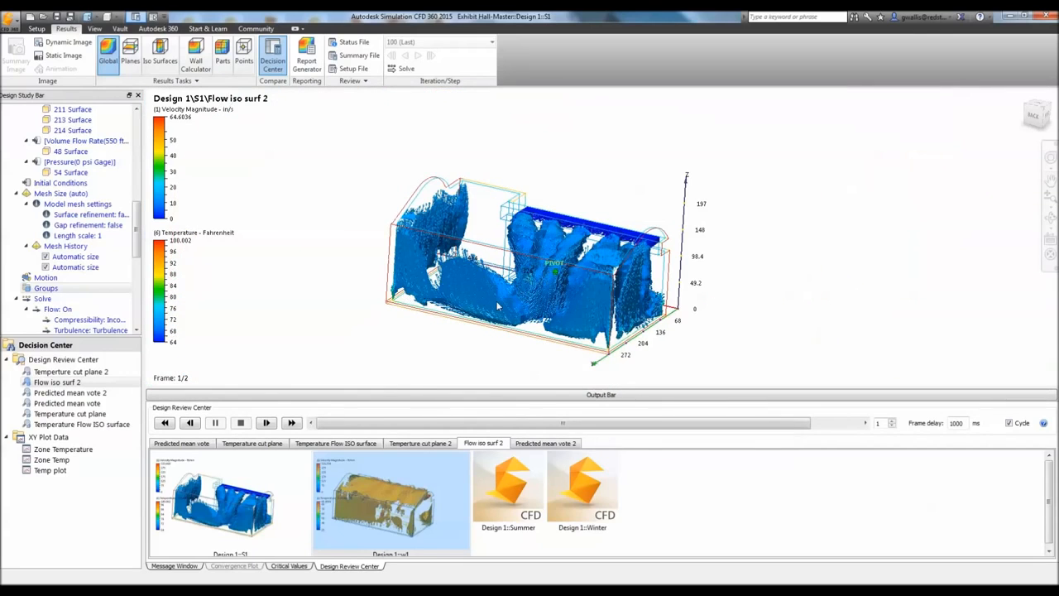
{"action": "scroll", "coordinate": [499, 305], "scroll_direction": "up", "scroll_amount": 2}
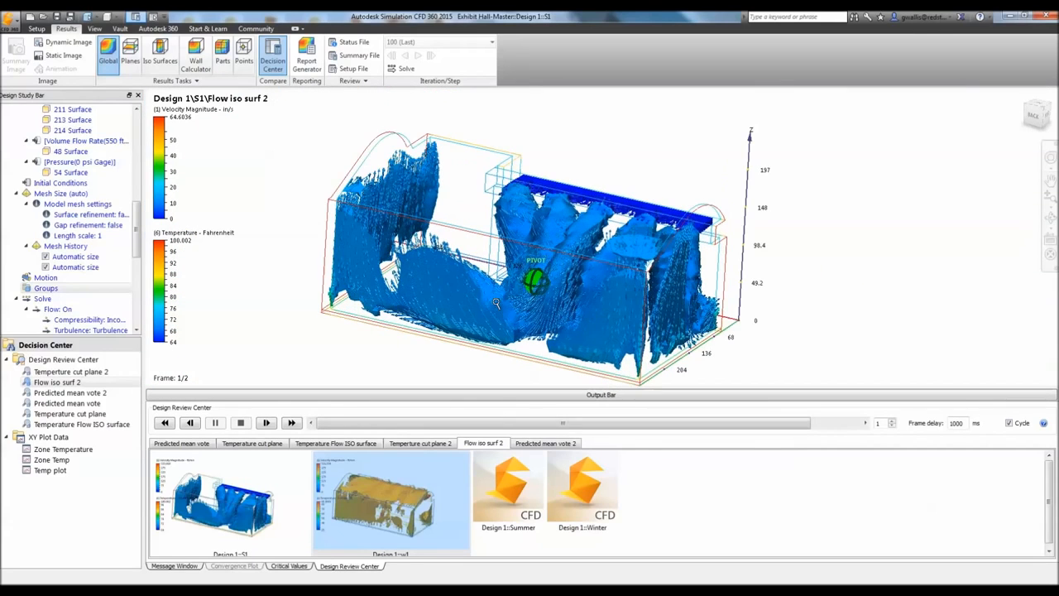
Step: Display the Predicted mean vote image and switch between the S1 and w1 scenarios
{"action": "left_click", "coordinate": [60, 403]}
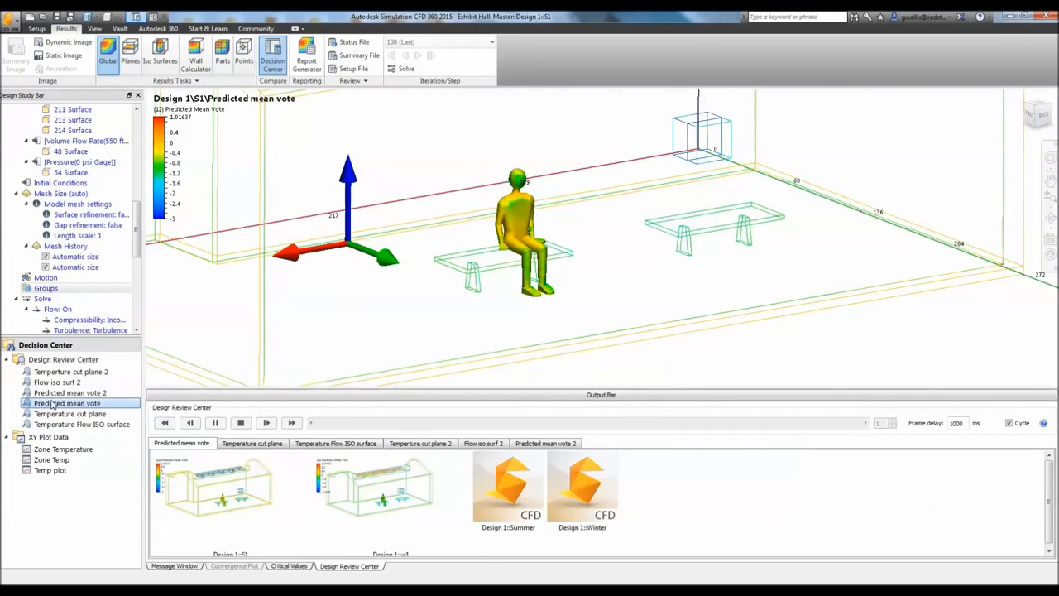
{"action": "left_click", "coordinate": [383, 488]}
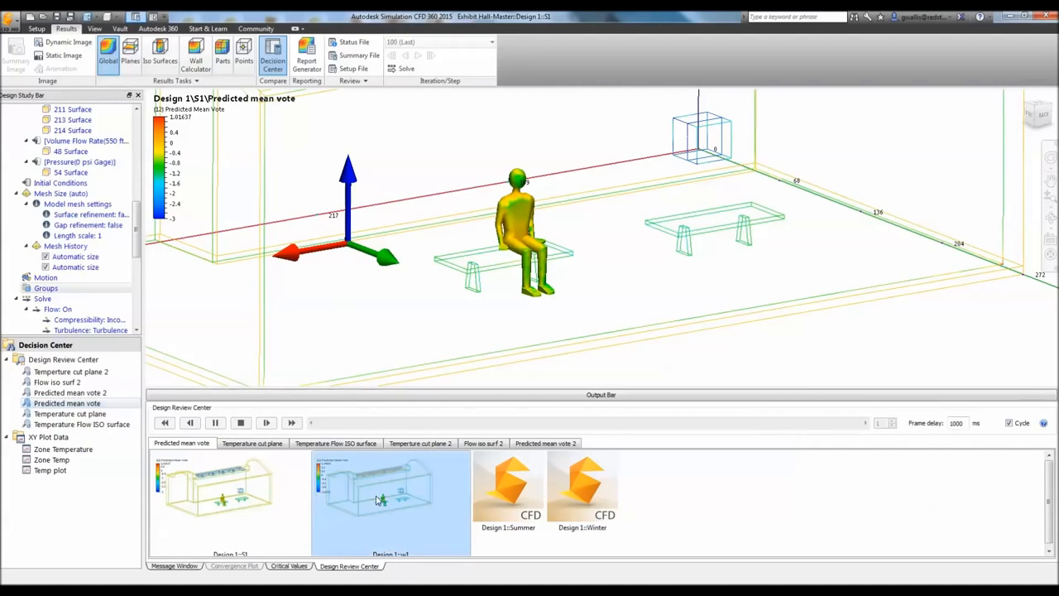
{"action": "left_click_drag", "start_coordinate": [496, 422], "coordinate": [438, 419]}
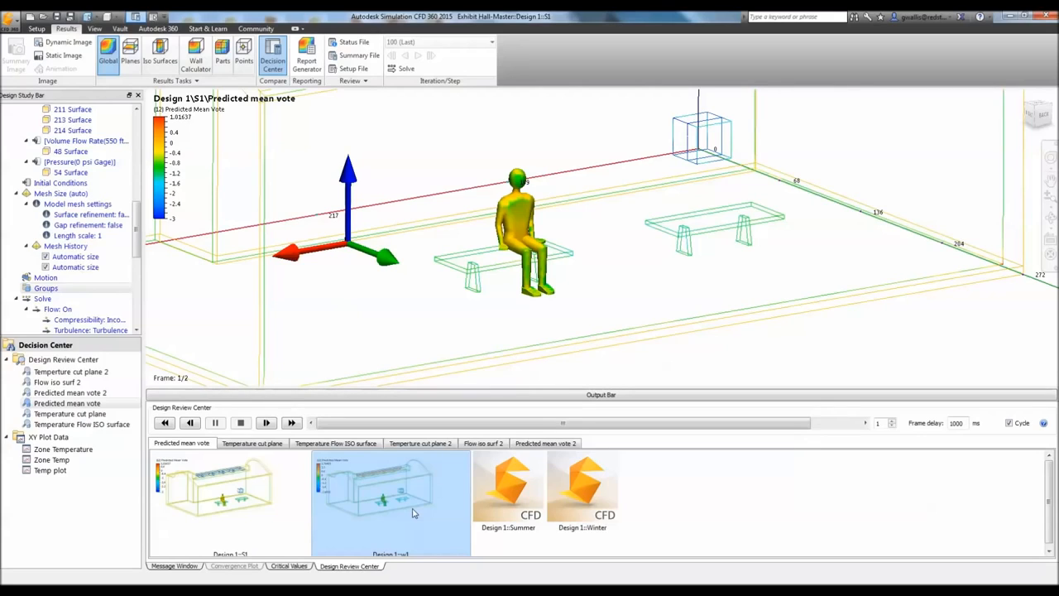
Step: Examine the predicted mean vote on the seated person from the front and from behind, and compare the scenario frames
{"action": "scroll", "coordinate": [506, 190], "scroll_direction": "down", "scroll_amount": 3}
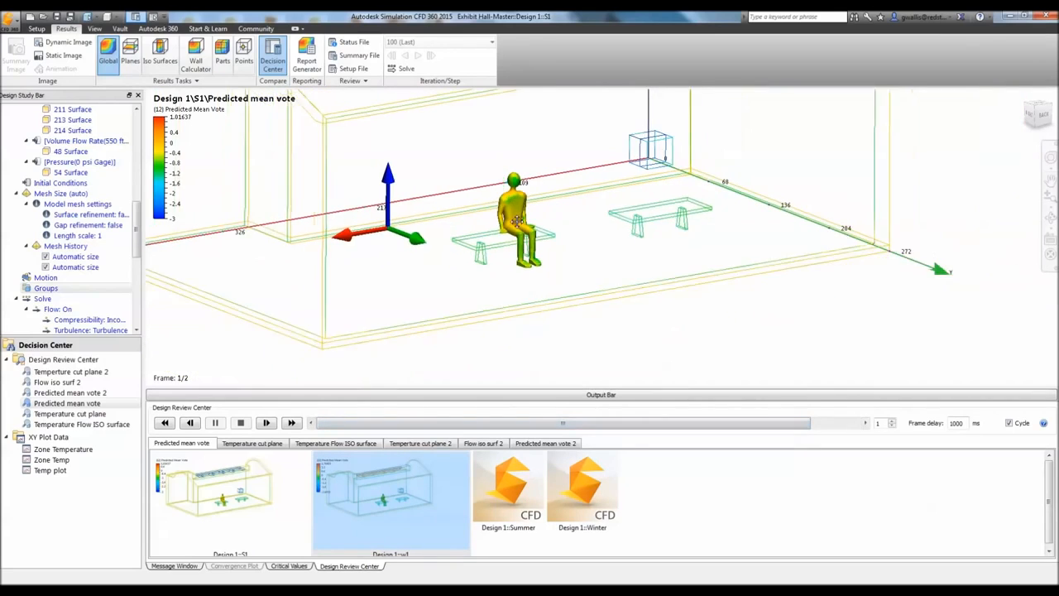
{"action": "middle_click_drag", "start_coordinate": [519, 229], "coordinate": [518, 288]}
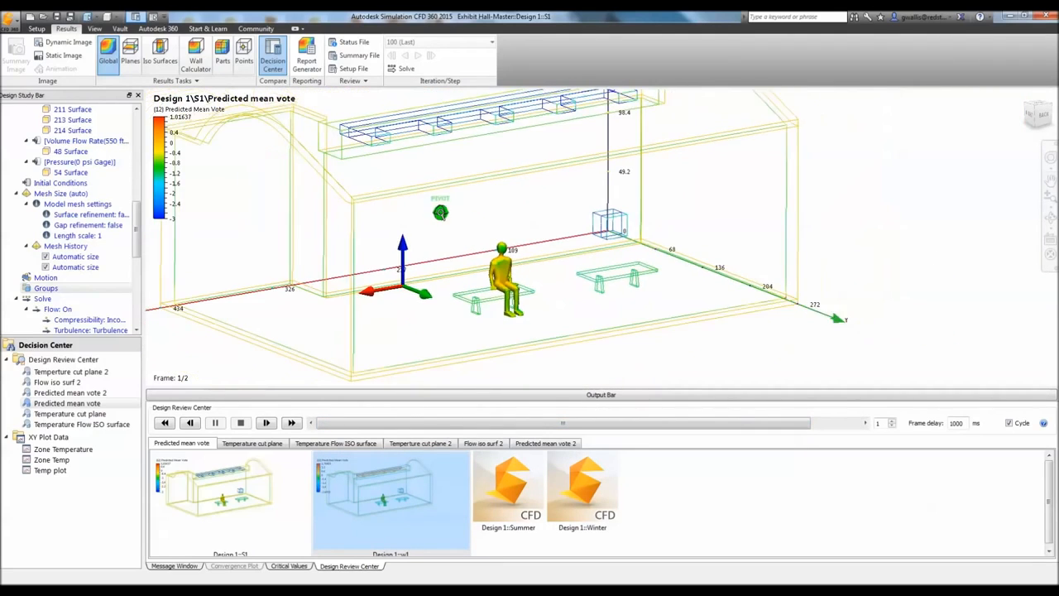
{"action": "scroll", "coordinate": [442, 216], "scroll_direction": "down", "scroll_amount": 3}
{"action": "scroll", "coordinate": [441, 215], "scroll_direction": "down", "scroll_amount": 1}
{"action": "middle_click_drag", "start_coordinate": [463, 222], "coordinate": [558, 259]}
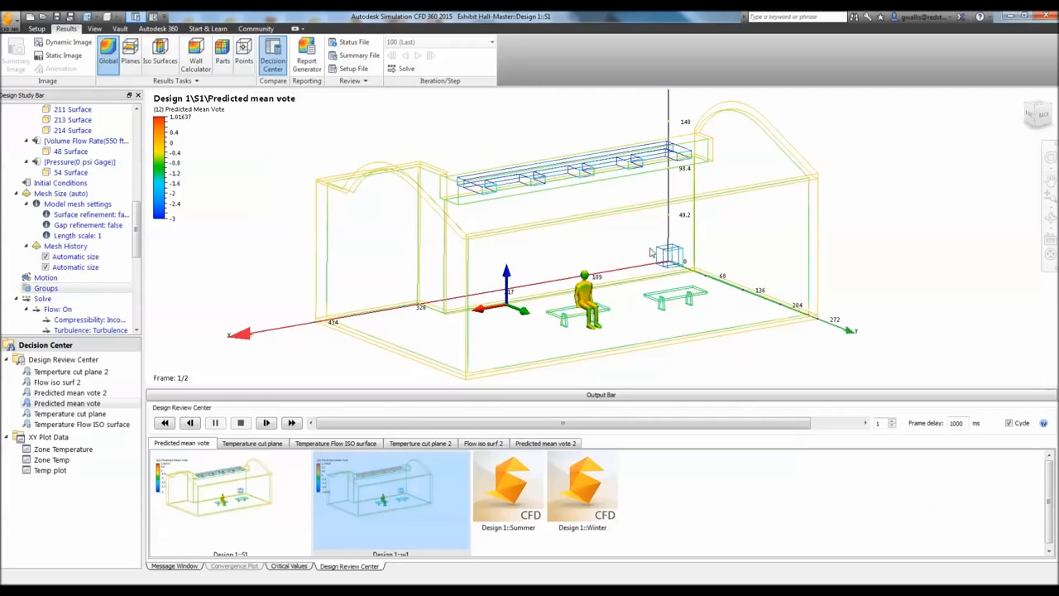
{"action": "scroll", "coordinate": [561, 322], "scroll_direction": "down", "scroll_amount": 1}
{"action": "mouse_move", "coordinate": [553, 313]}
{"action": "middle_mouse_down"}
{"action": "mouse_move", "coordinate": [593, 292]}
{"action": "mouse_move", "coordinate": [547, 284]}
{"action": "mouse_move", "coordinate": [799, 268]}
{"action": "mouse_move", "coordinate": [896, 276]}
{"action": "mouse_move", "coordinate": [891, 288]}
{"action": "middle_mouse_up"}
{"action": "middle_click_drag", "start_coordinate": [304, 346], "coordinate": [563, 345], "text": "ctrl"}
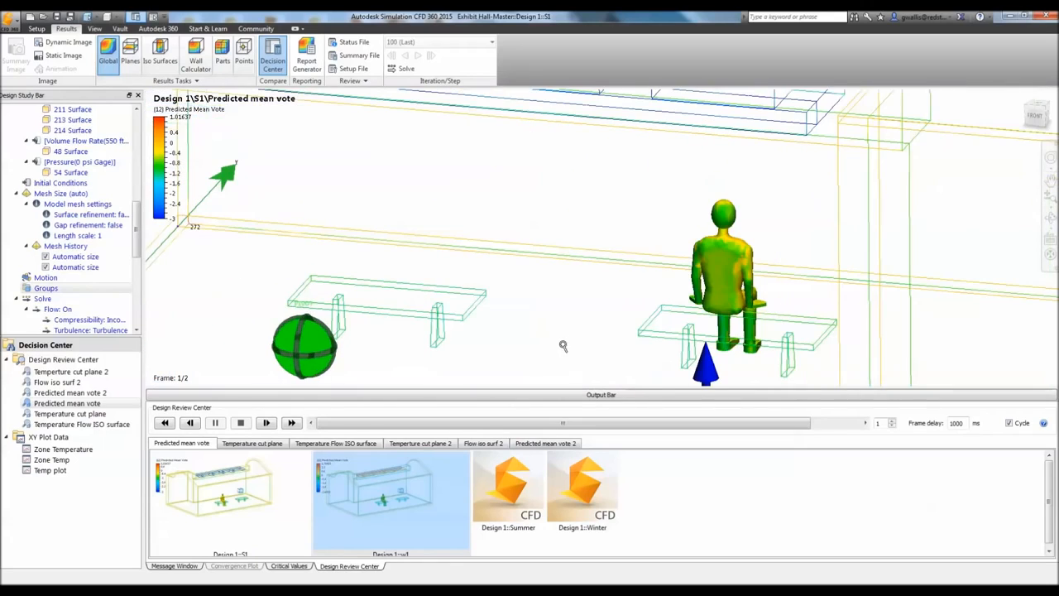
{"action": "left_click_drag", "start_coordinate": [359, 425], "coordinate": [444, 434]}
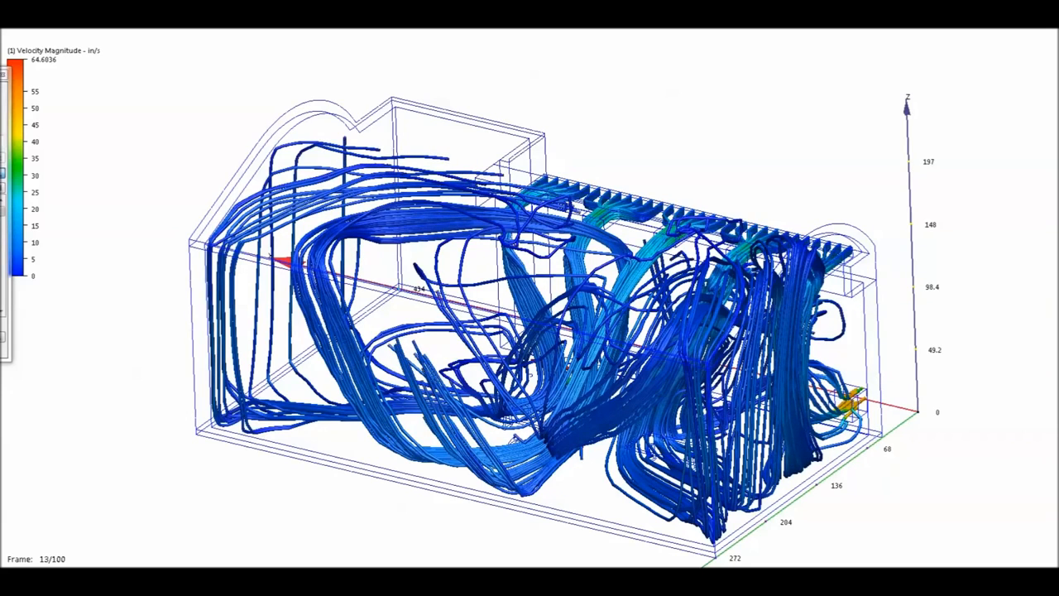
Step: Set the trace appearance to Points with Max Steps 5000, and close the trace properties
{"action": "left_click_drag", "start_coordinate": [2, 394], "coordinate": [557, 198]}
{"action": "left_click", "coordinate": [559, 215]}
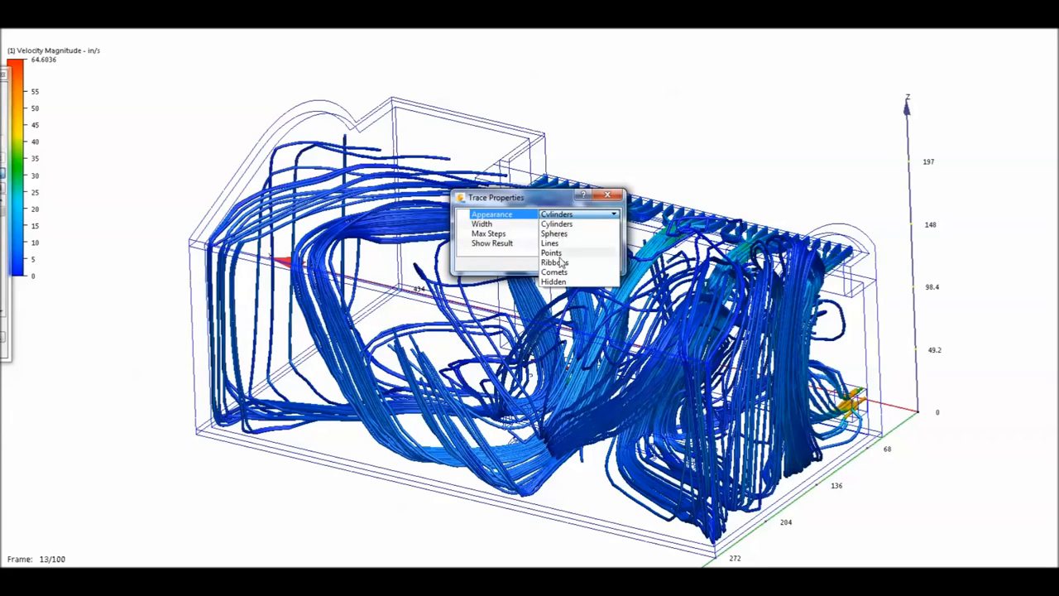
{"action": "left_click", "coordinate": [551, 252]}
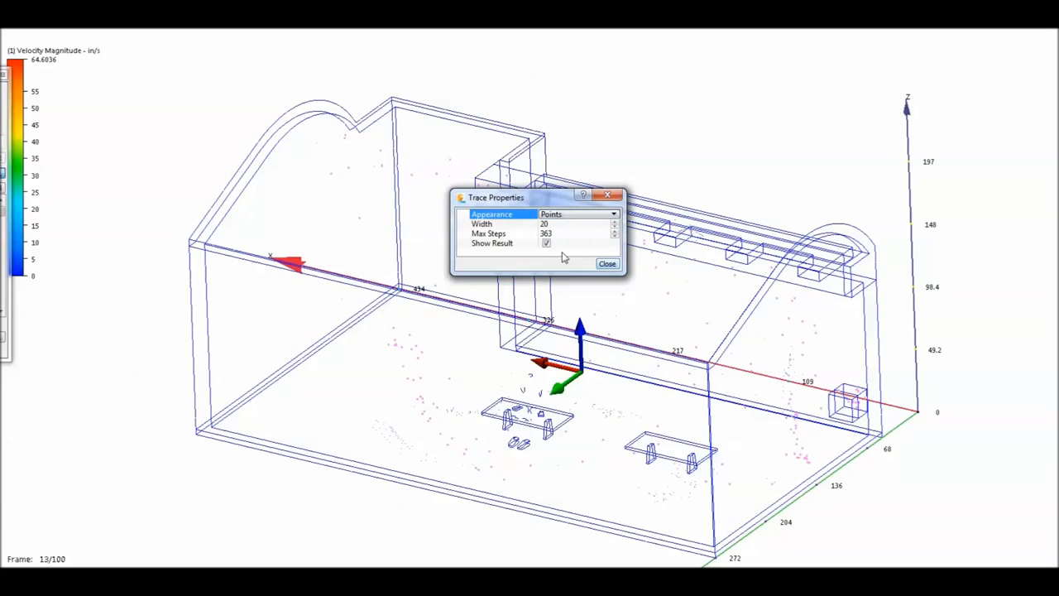
{"action": "left_click", "coordinate": [566, 234]}
{"action": "type", "text": "5000"}
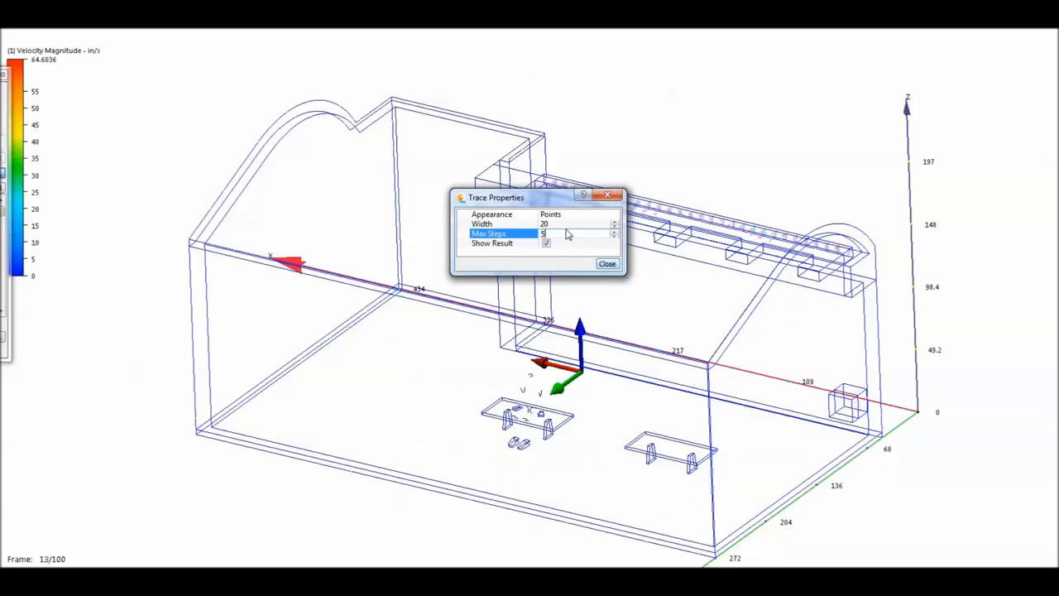
{"action": "left_click_drag", "start_coordinate": [552, 198], "coordinate": [425, 165]}
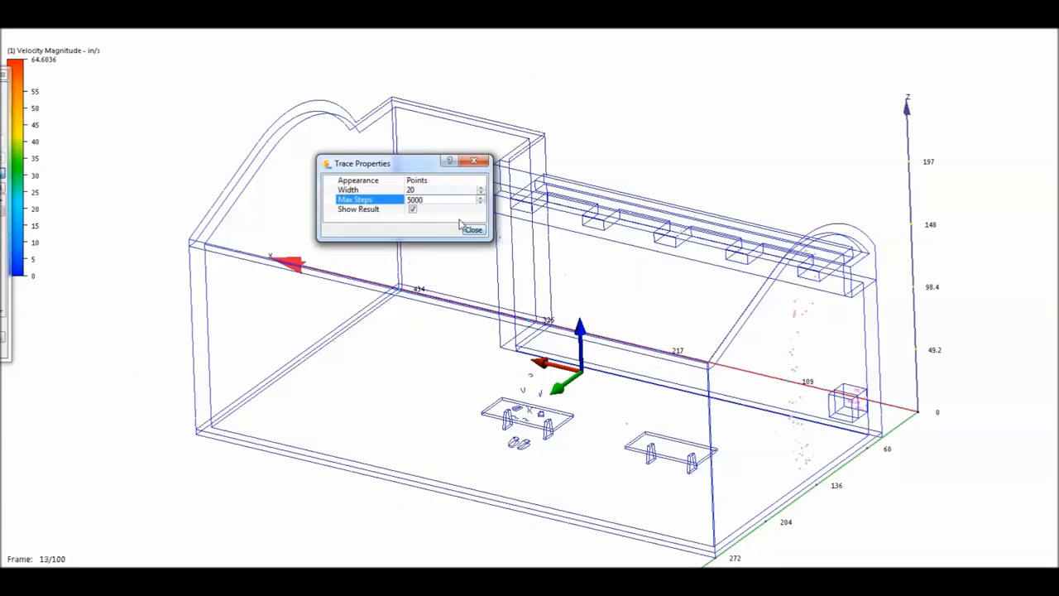
{"action": "left_click", "coordinate": [473, 234]}
Step: Reopen the properties of trace set 1 and set its appearance to Spheres
{"action": "left_click_drag", "start_coordinate": [0, 79], "coordinate": [141, 77]}
{"action": "left_click", "coordinate": [218, 74]}
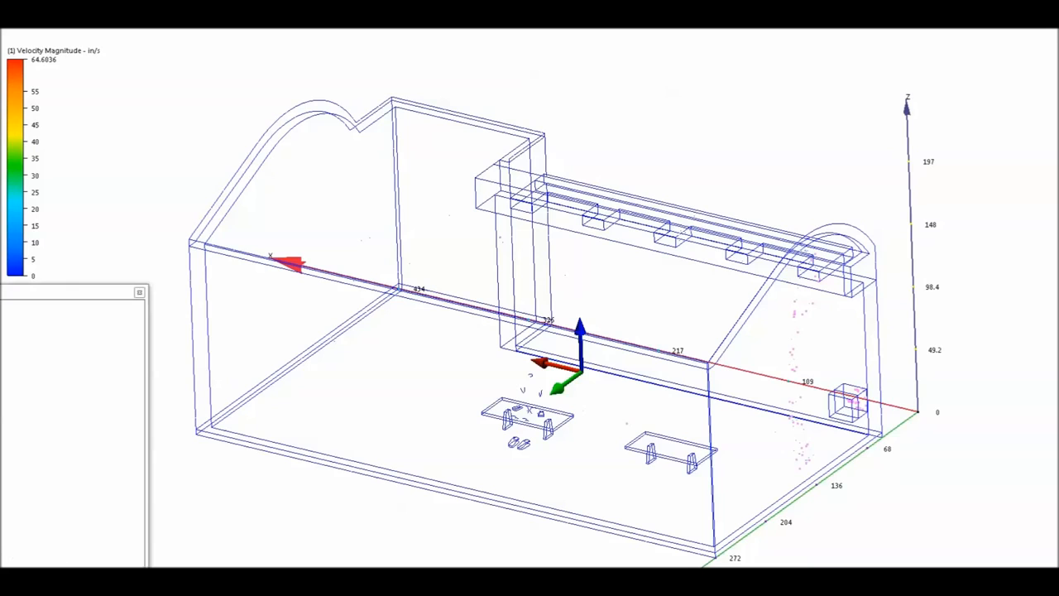
{"action": "left_click", "coordinate": [90, 293]}
{"action": "left_click_drag", "start_coordinate": [90, 294], "coordinate": [221, 131]}
{"action": "right_click", "coordinate": [154, 271]}
{"action": "left_click", "coordinate": [184, 266]}
{"action": "left_click", "coordinate": [402, 280]}
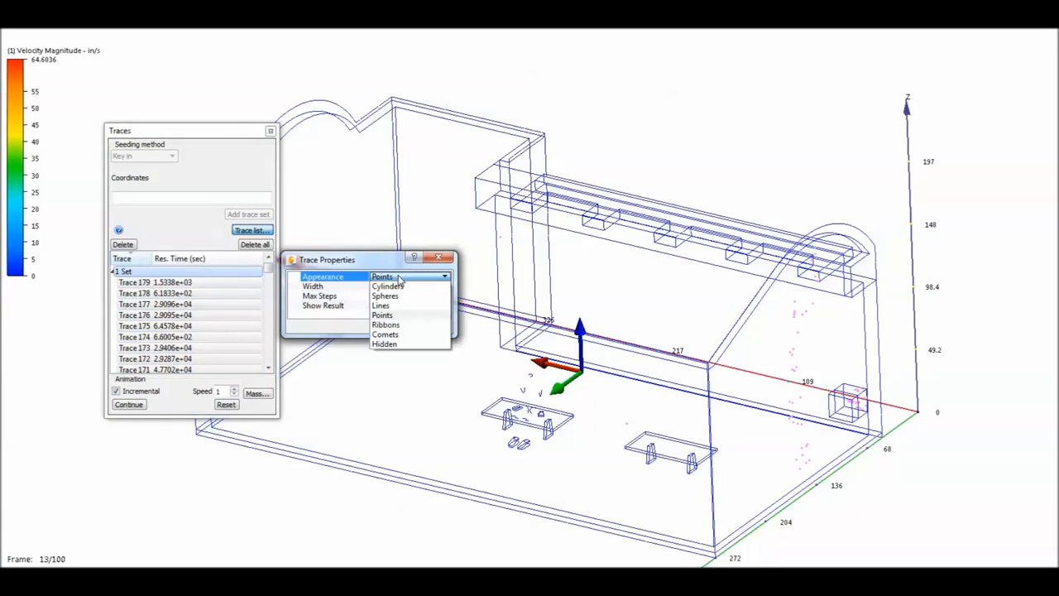
{"action": "left_click", "coordinate": [395, 297]}
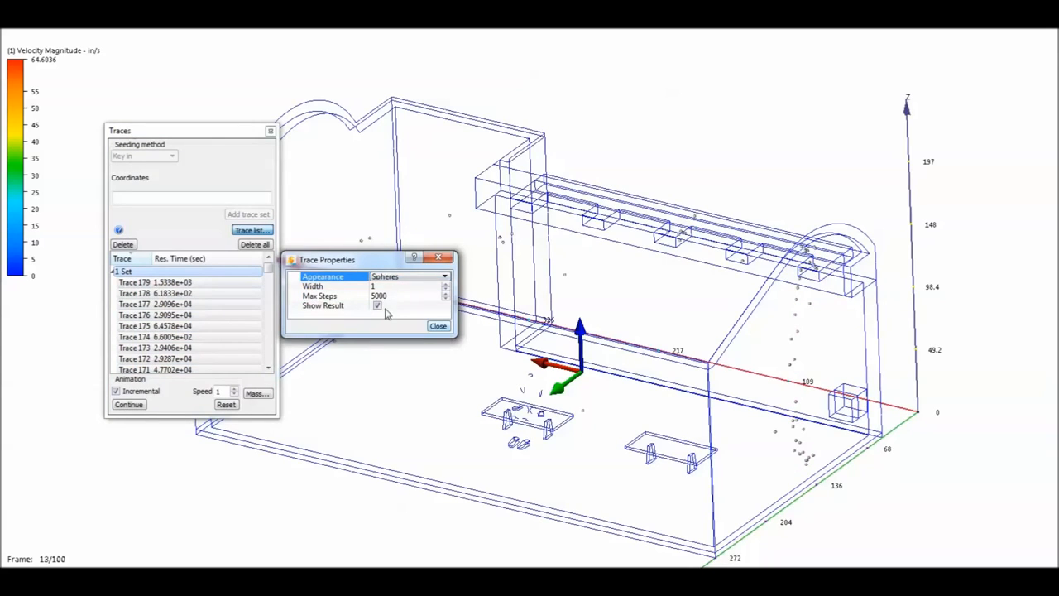
Step: Close the trace properties, then continue the trace animation to watch the spheres move and close the traces window
{"action": "left_click", "coordinate": [410, 288]}
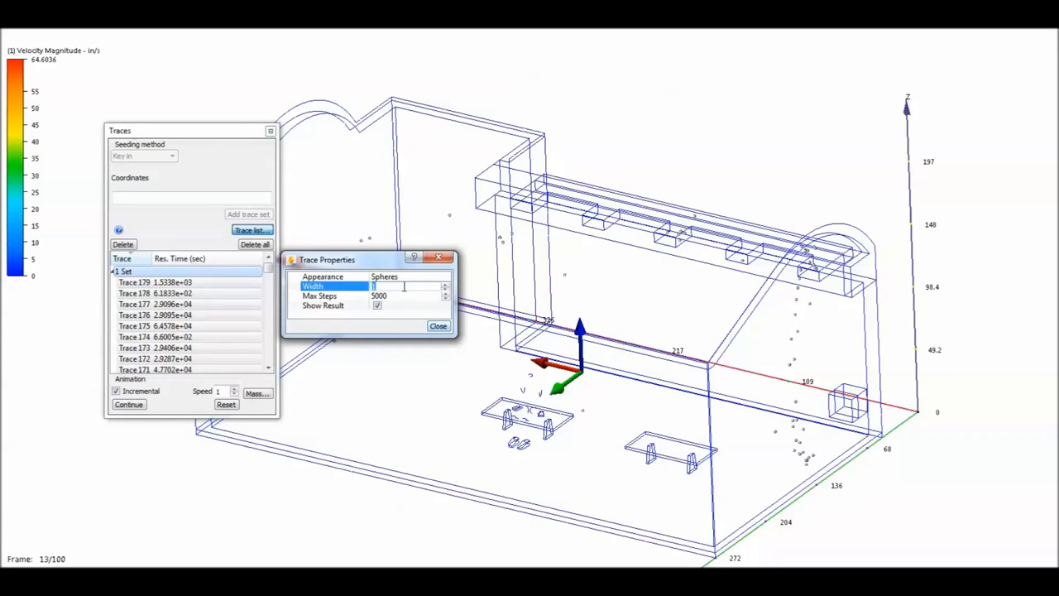
{"action": "left_click", "coordinate": [415, 283]}
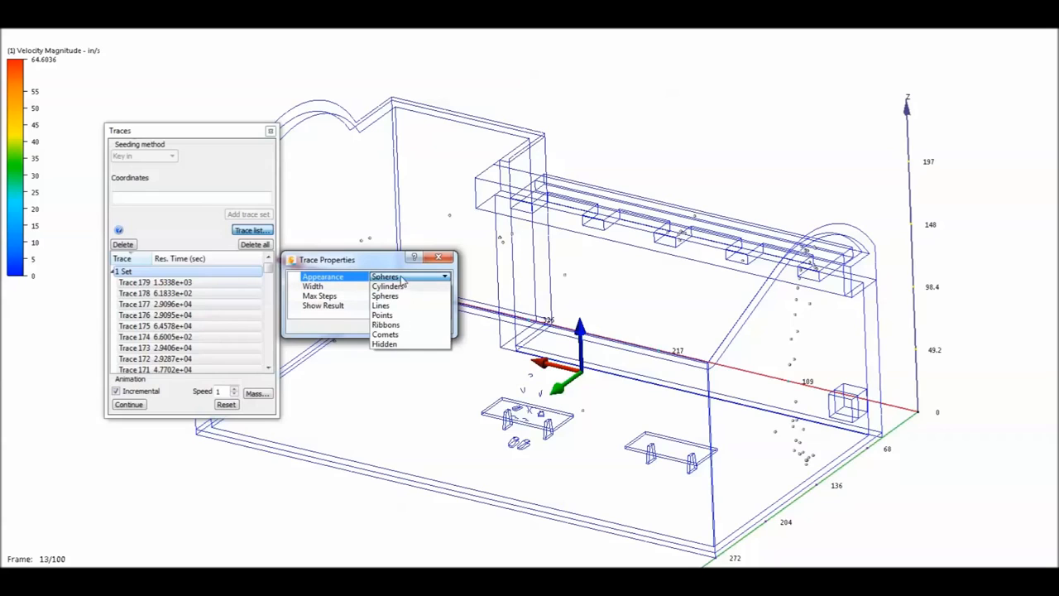
{"action": "left_click", "coordinate": [401, 278]}
{"action": "left_click", "coordinate": [437, 326]}
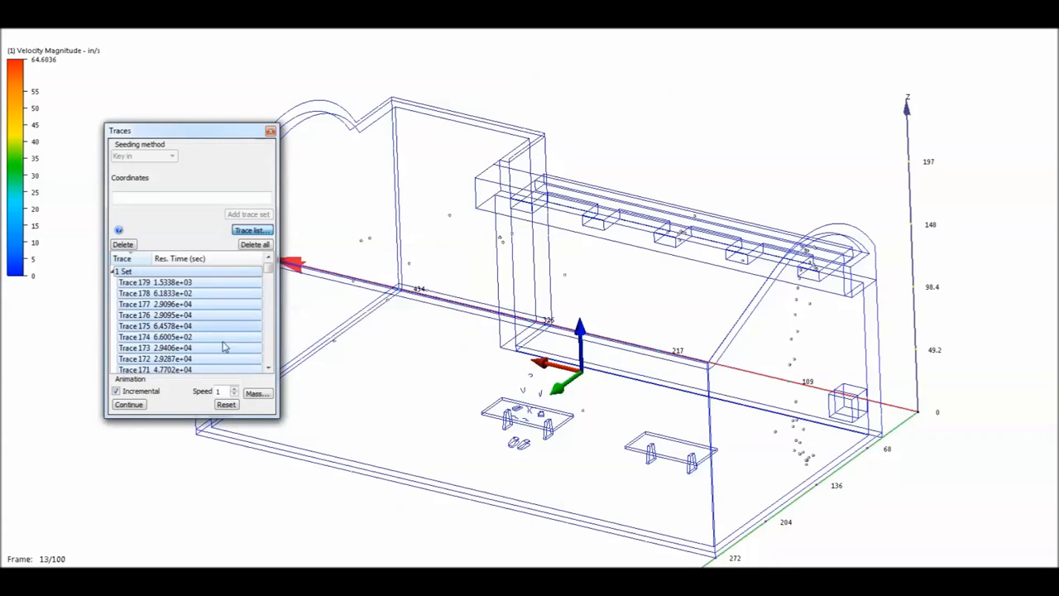
{"action": "left_click", "coordinate": [129, 405]}
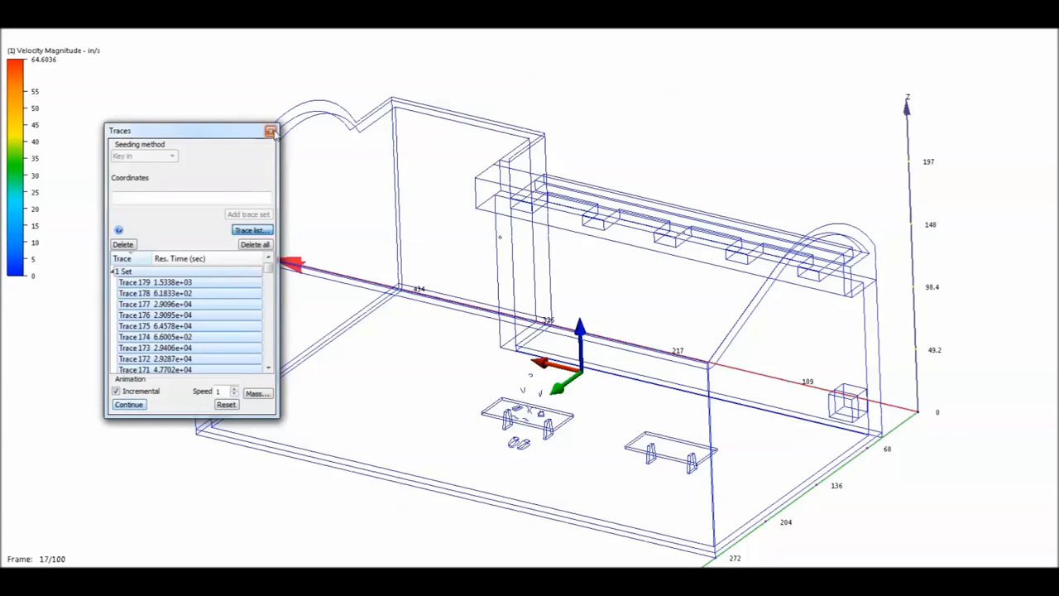
{"action": "left_click", "coordinate": [271, 130]}
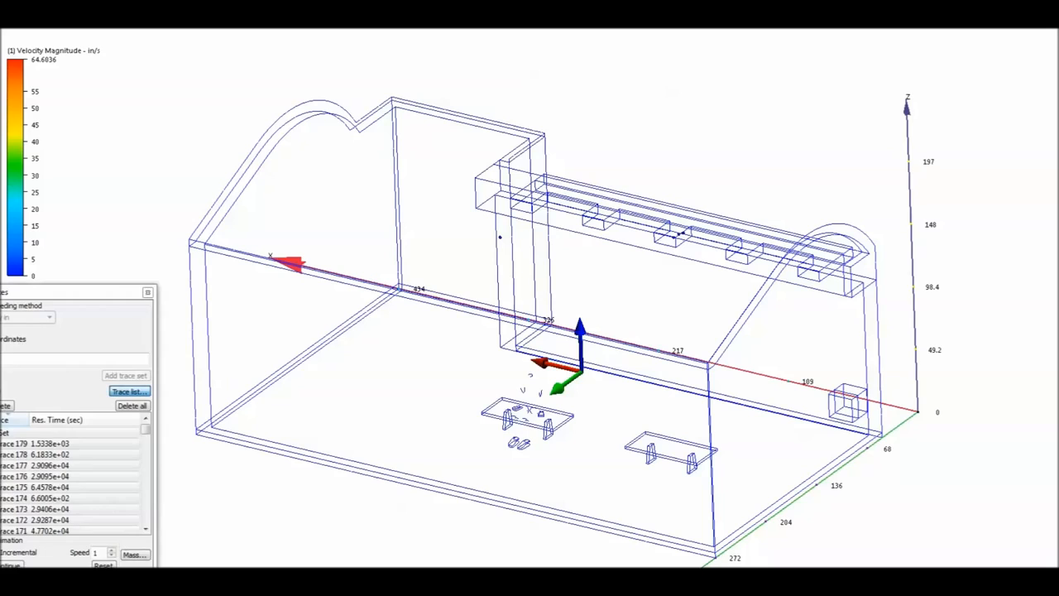
Step: Reopen the properties of trace set 1 and try the Ribbons and Comets appearances
{"action": "left_click", "coordinate": [93, 294]}
{"action": "left_click_drag", "start_coordinate": [94, 290], "coordinate": [250, 188]}
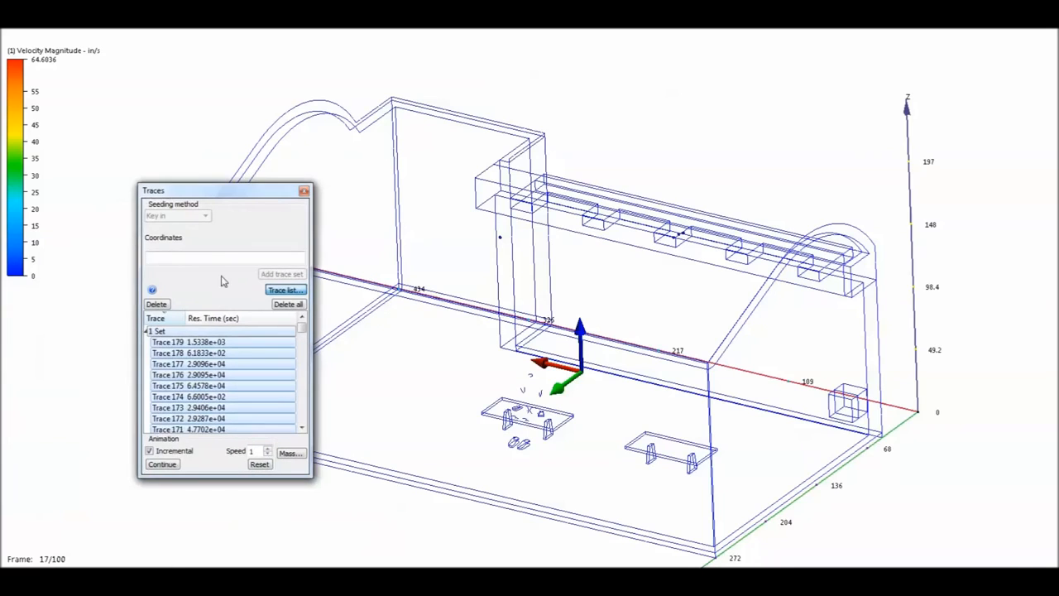
{"action": "right_click", "coordinate": [207, 331]}
{"action": "left_click", "coordinate": [235, 324]}
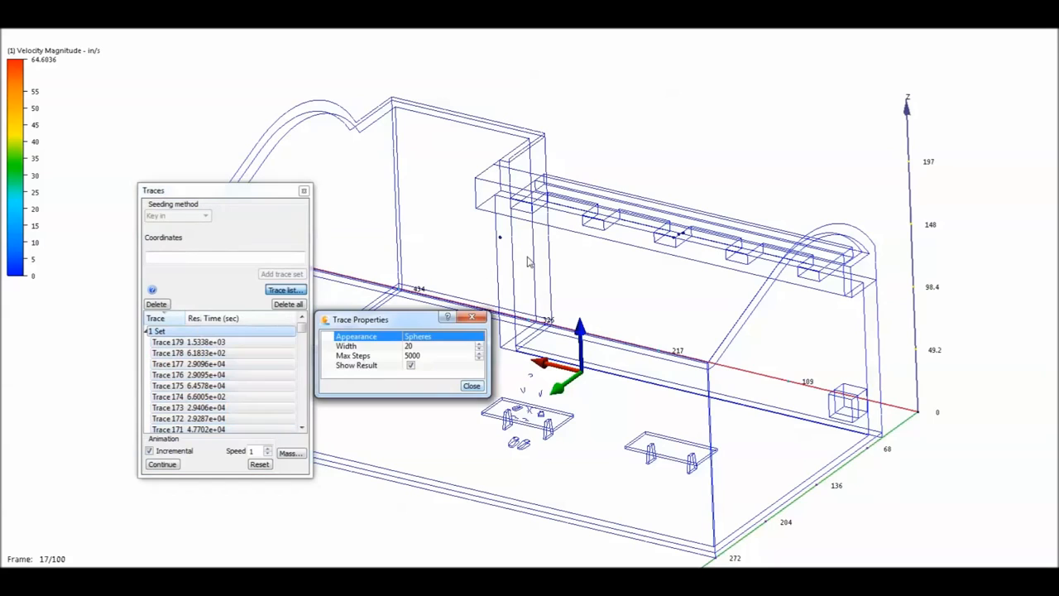
{"action": "left_click", "coordinate": [443, 337]}
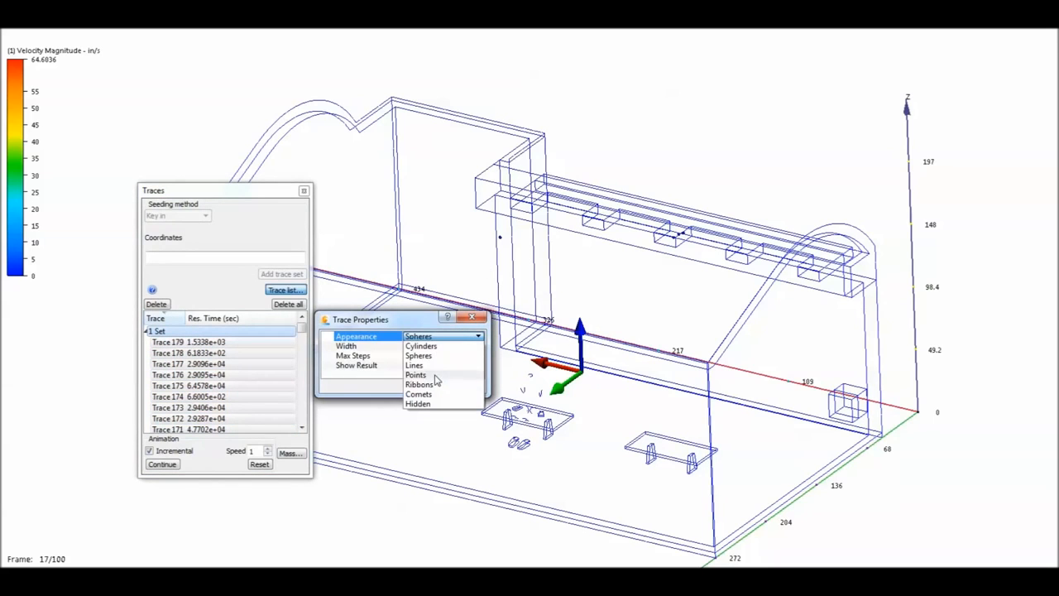
{"action": "left_click", "coordinate": [421, 386]}
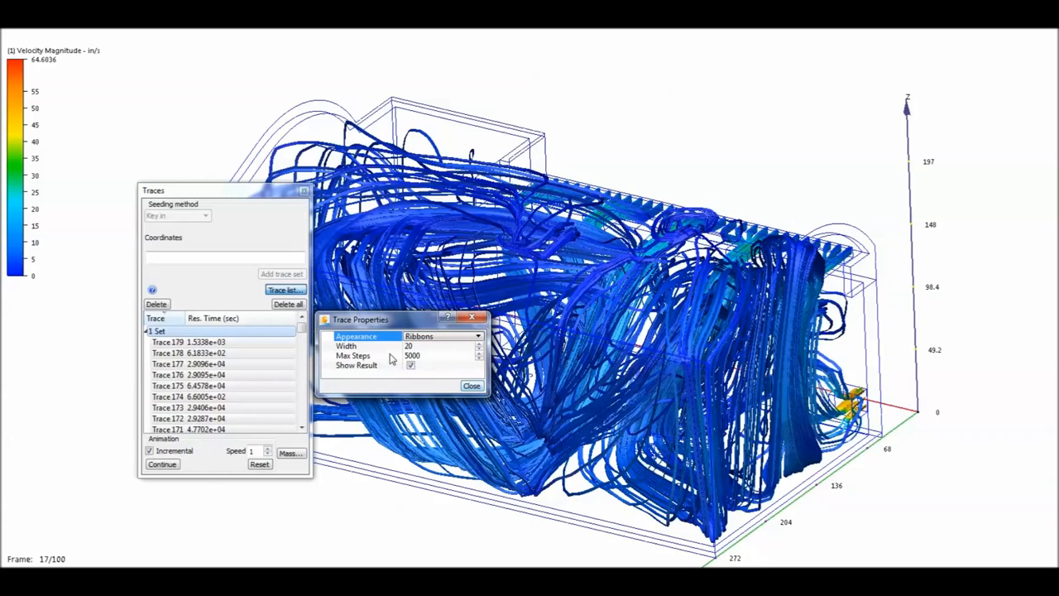
{"action": "left_click", "coordinate": [444, 340]}
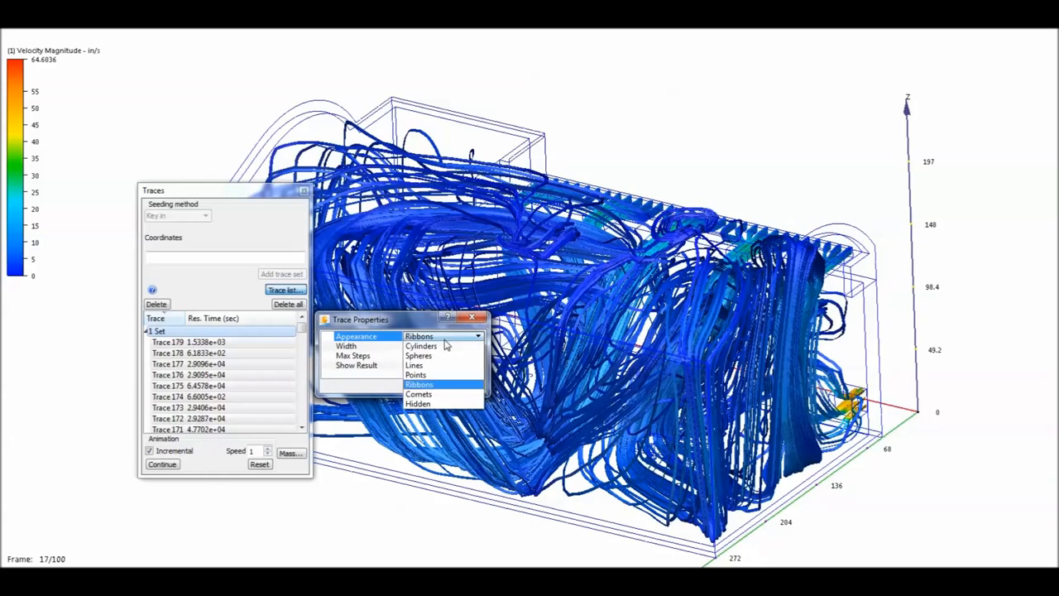
{"action": "left_click", "coordinate": [429, 403]}
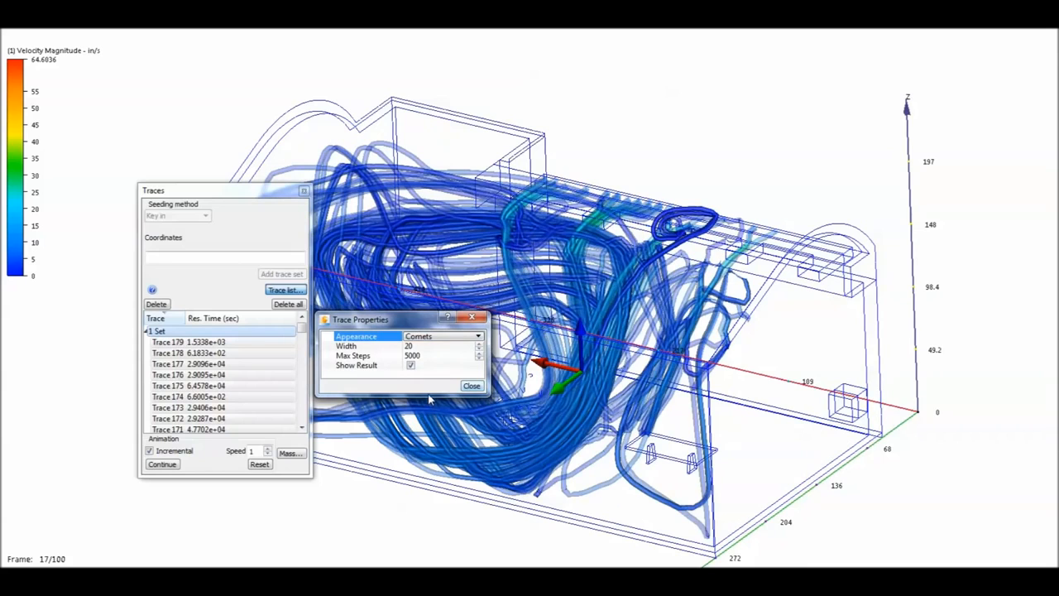
Step: Compare the Cylinders, Lines and Spheres appearances for the trace set, and leave it set to Cylinders
{"action": "left_click", "coordinate": [428, 339]}
{"action": "left_click", "coordinate": [435, 347]}
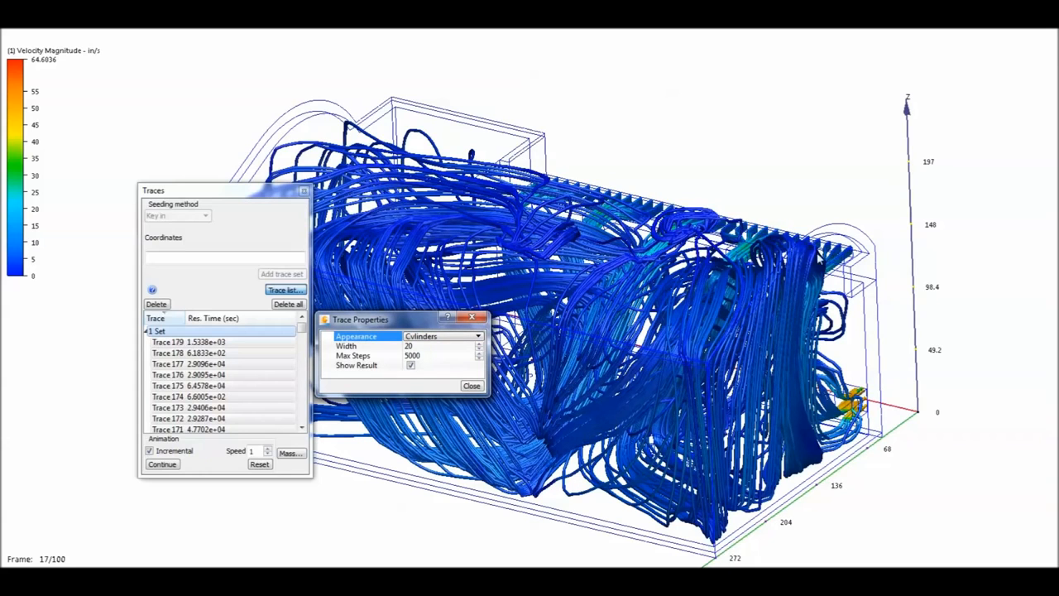
{"action": "left_click", "coordinate": [452, 339]}
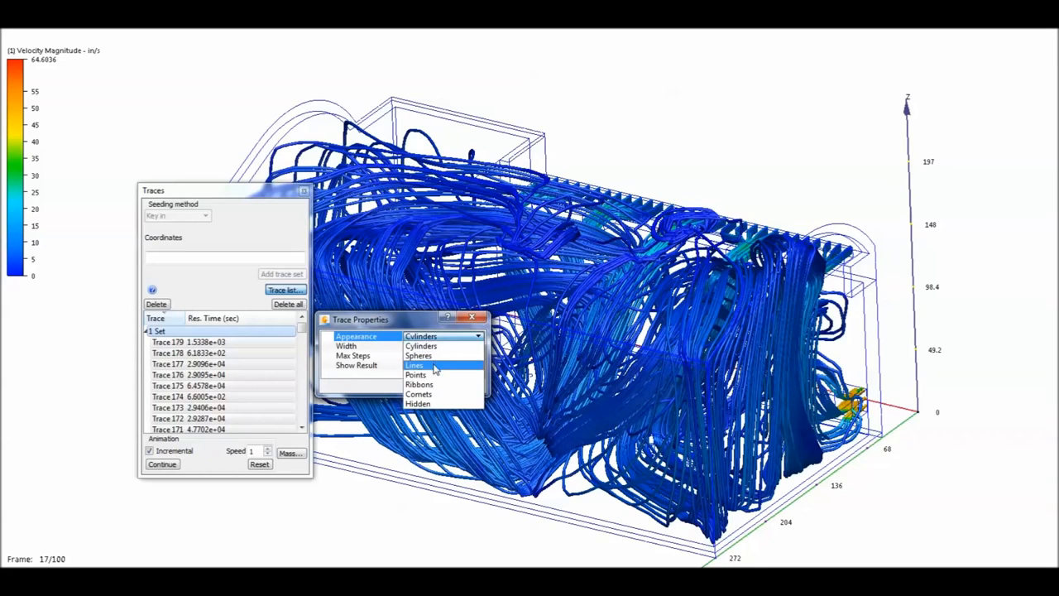
{"action": "left_click", "coordinate": [433, 369]}
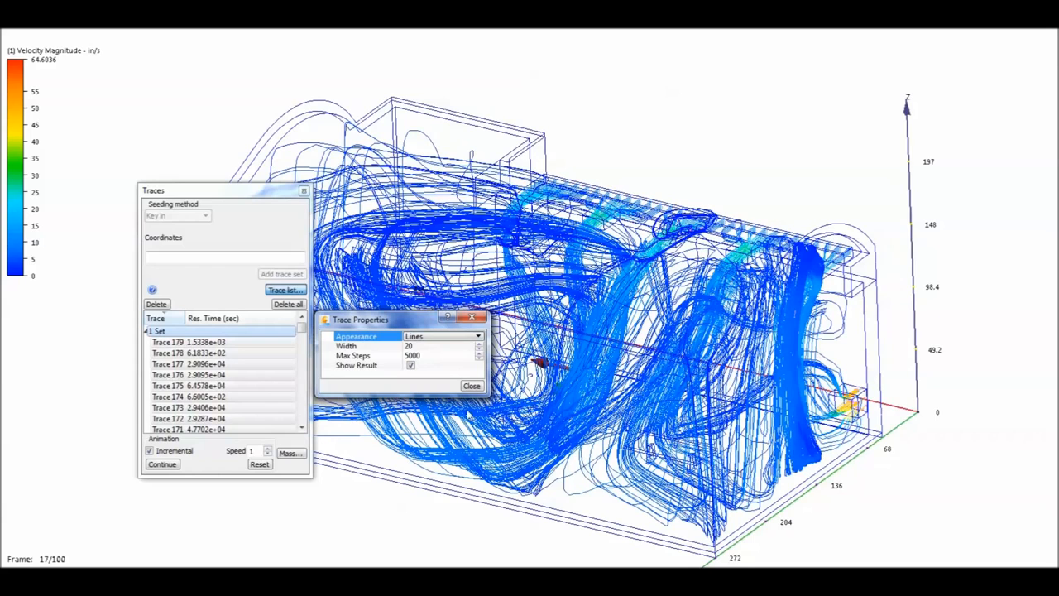
{"action": "left_click", "coordinate": [441, 338]}
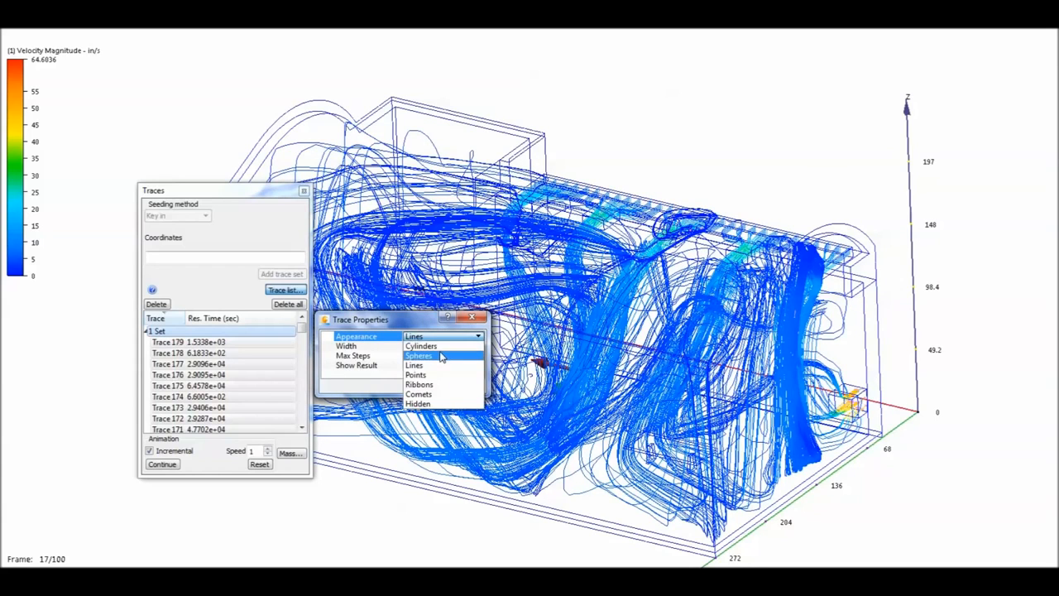
{"action": "left_click", "coordinate": [440, 353]}
{"action": "left_click", "coordinate": [447, 336]}
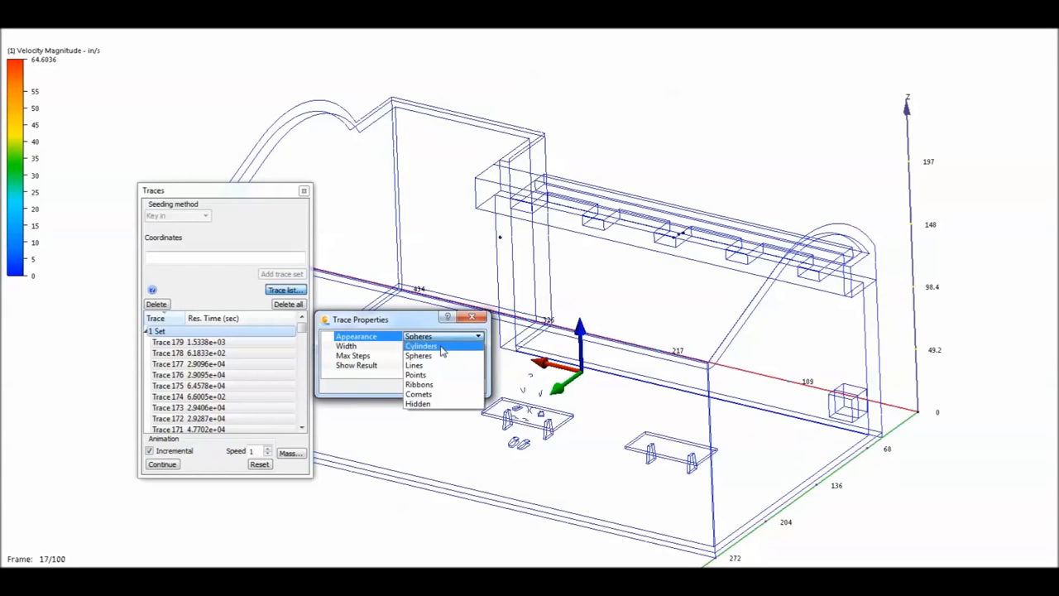
{"action": "left_click", "coordinate": [443, 348]}
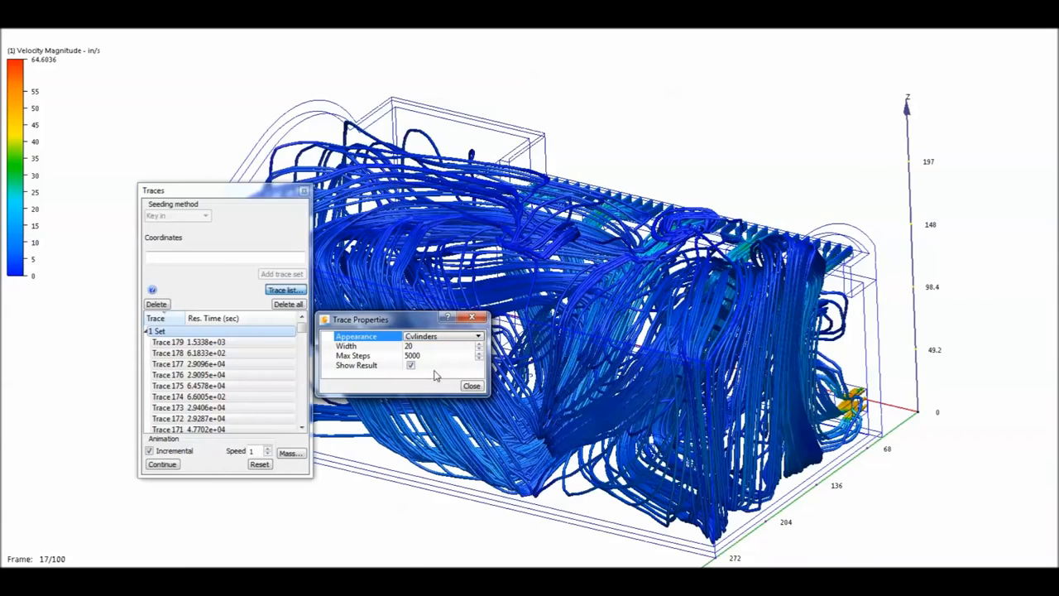